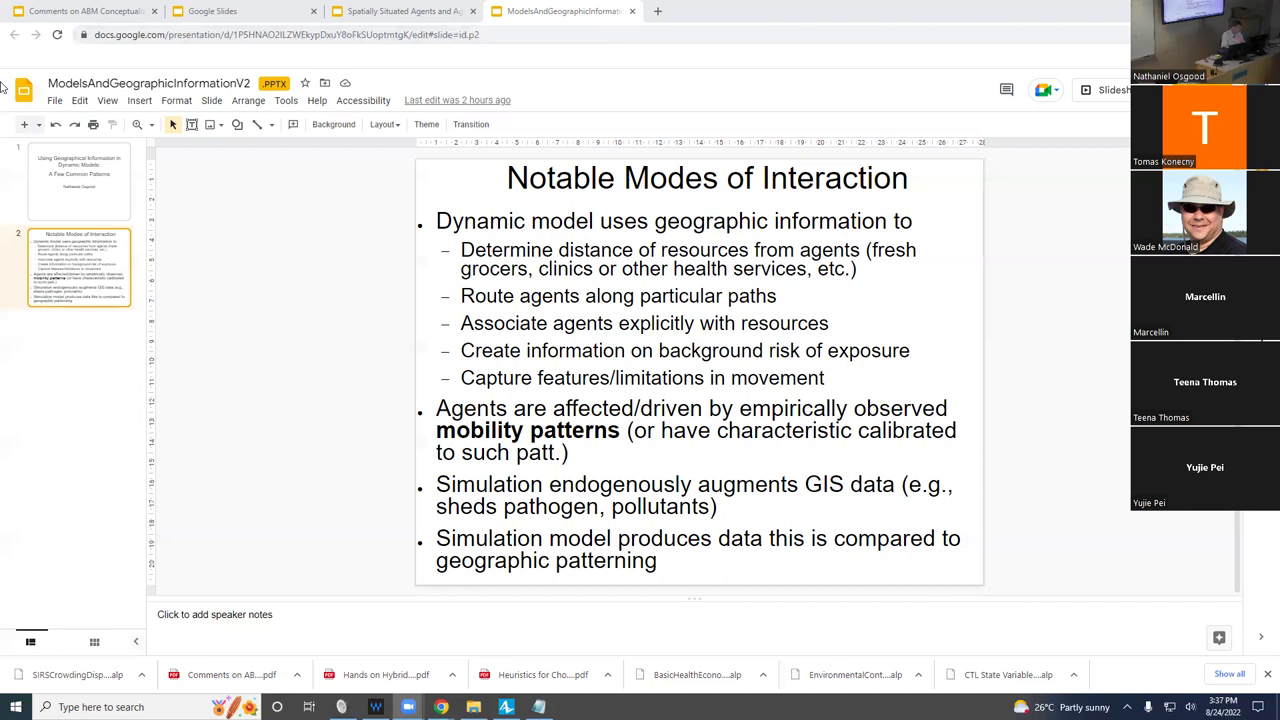
# Switch from the Google Slides presentation to the AnyLogic neighbourhood mobility model.
pyautogui.hotkey('alt', 'Tab')
pyautogui.hotkey('alt', 'Tab')
pyautogui.hotkey('alt', 'Tab')
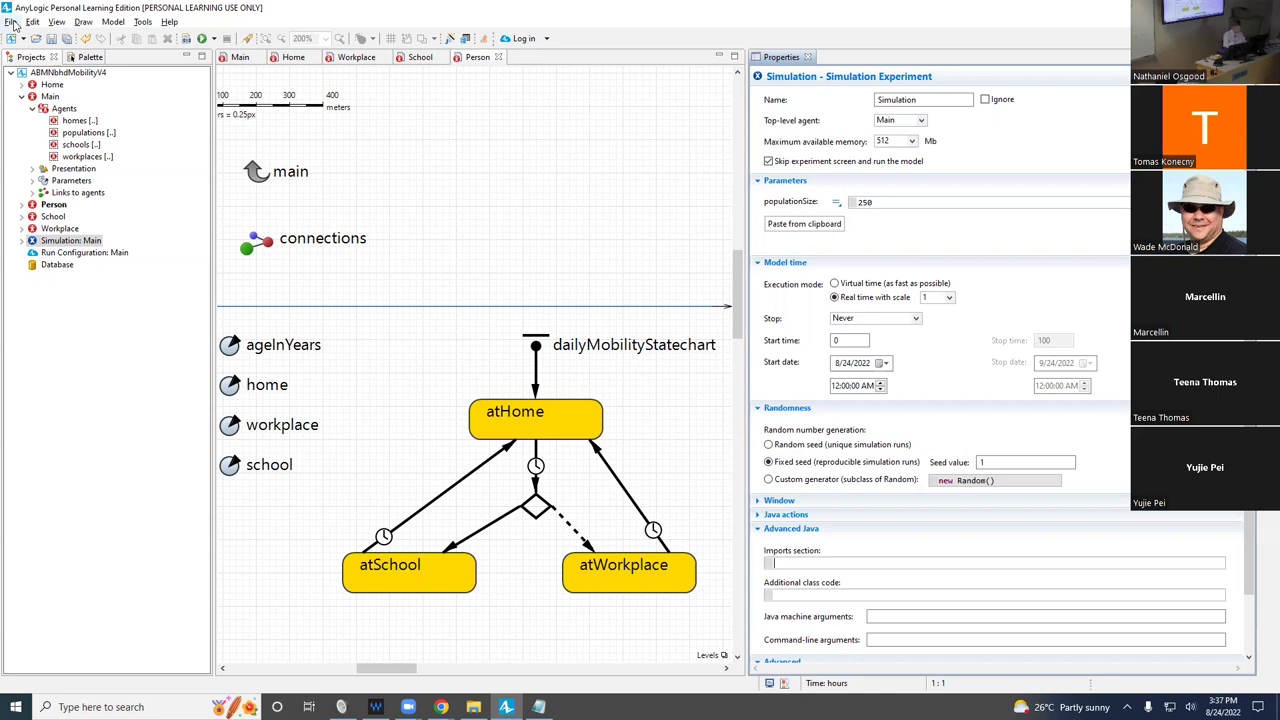
# Close the ABMNbhdMobilityV4 model and open the New Model dialog from the File menu.
pyautogui.click(13, 24)
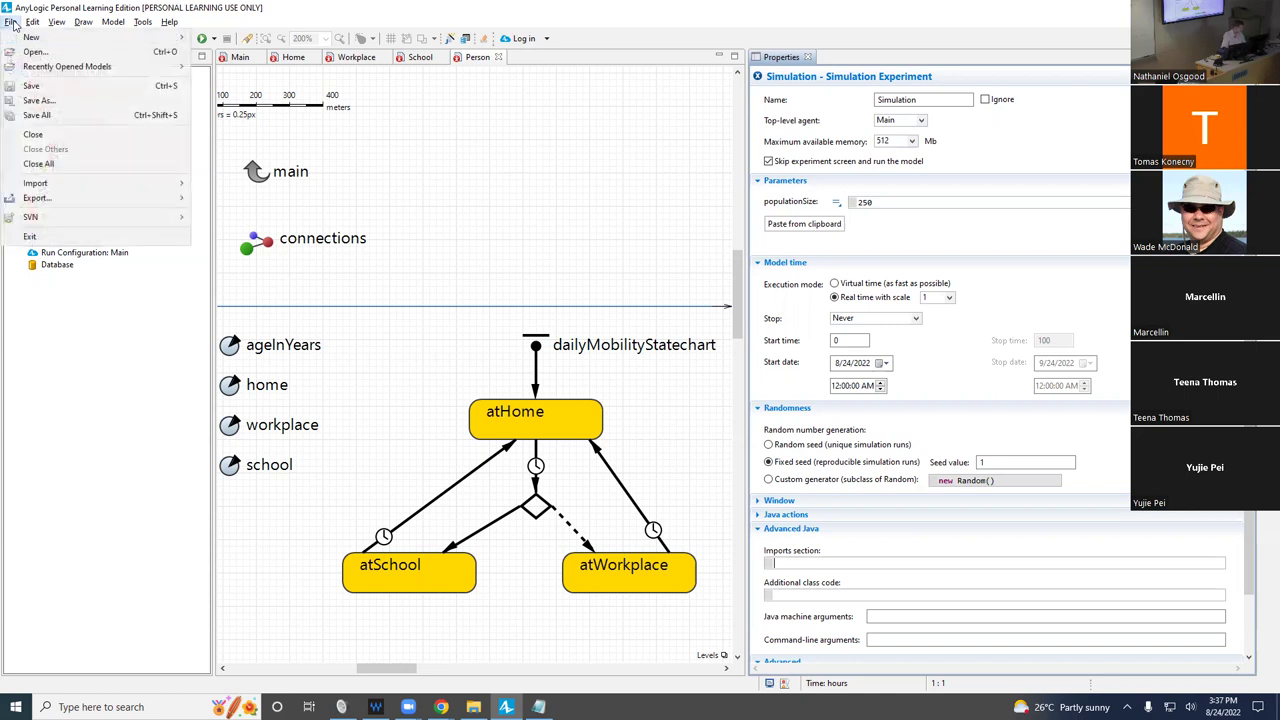
pyautogui.click(30, 160)
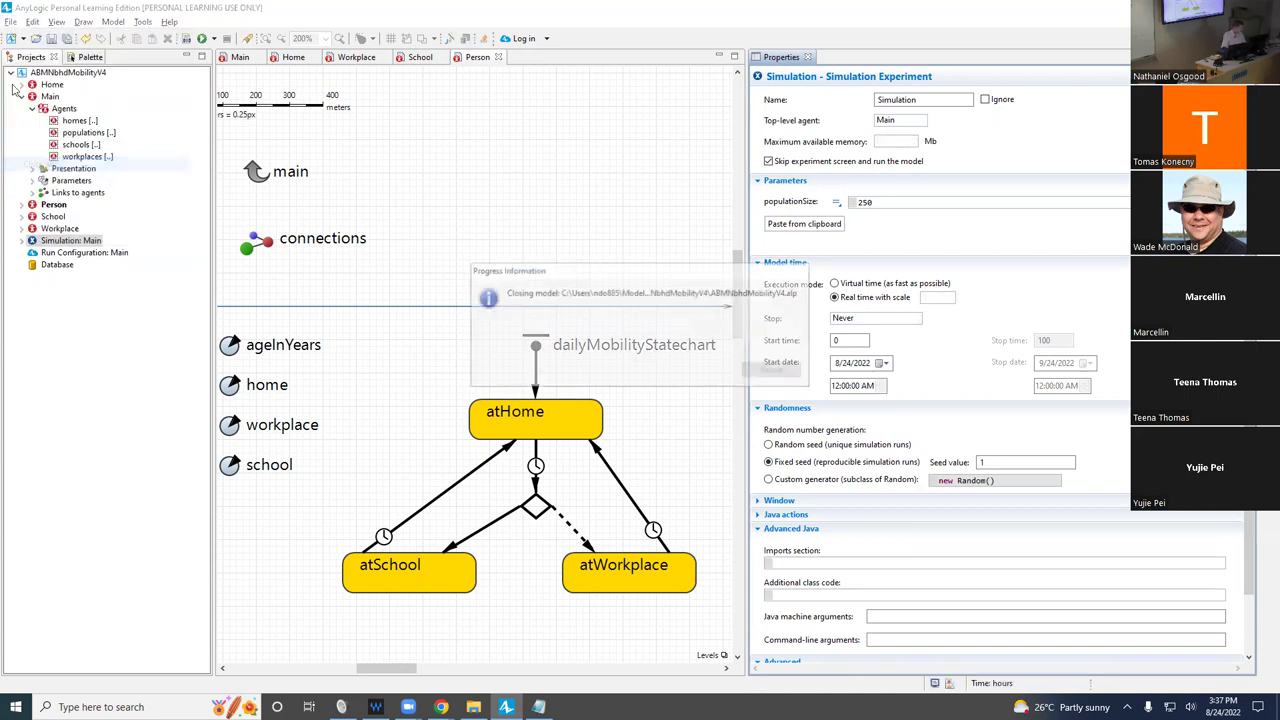
pyautogui.click(10, 21)
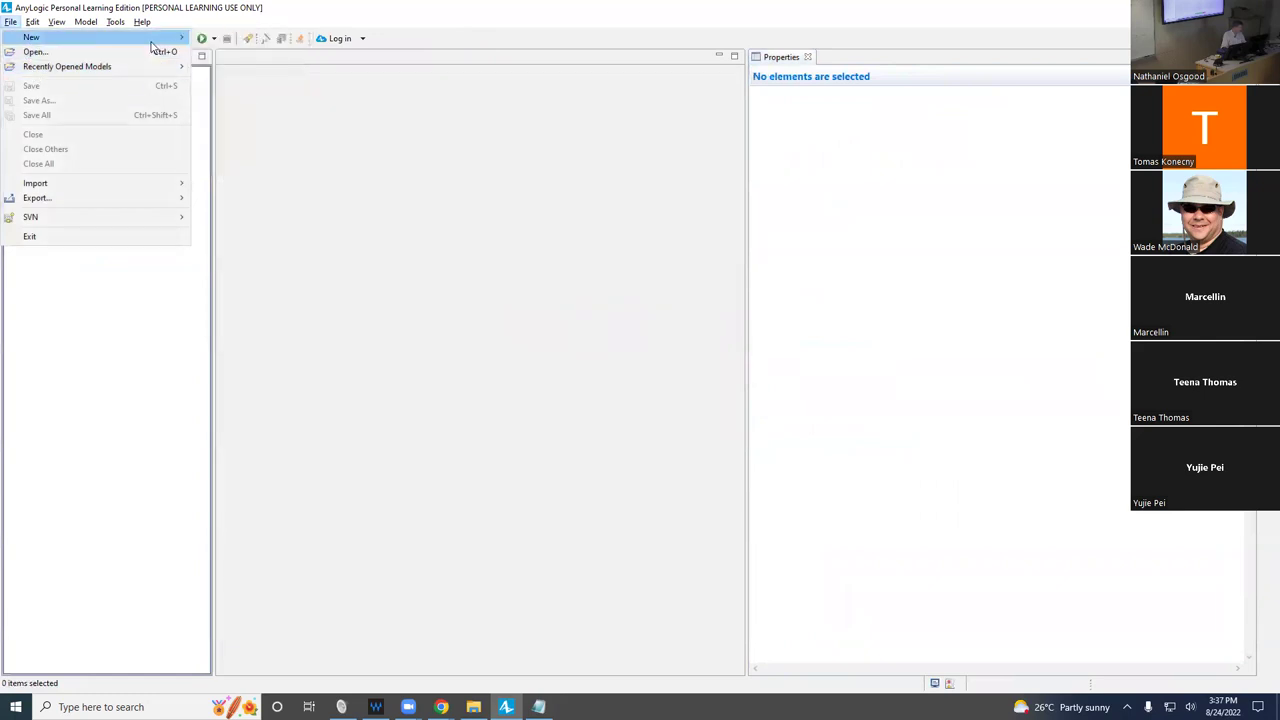
pyautogui.click(215, 38)
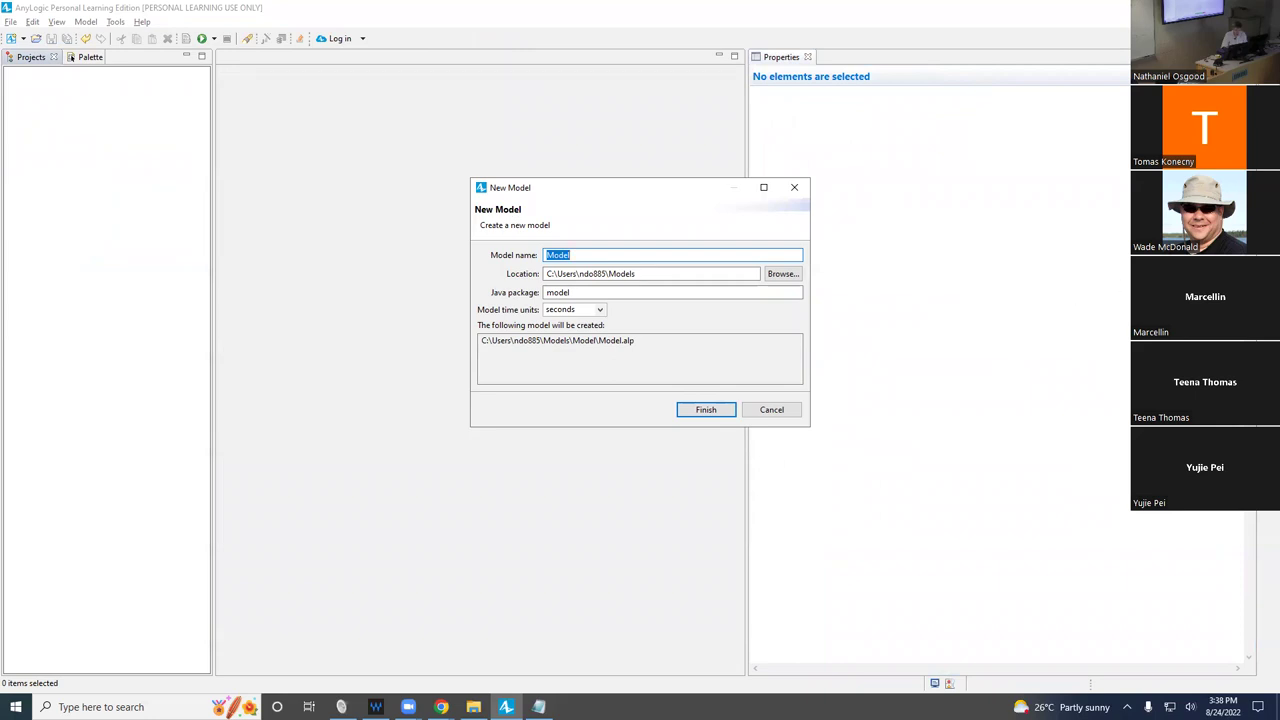
# Name the new model GISSimpleV1, set model time units to days, and finish.
pyautogui.hotkey('alt', 'Tab')
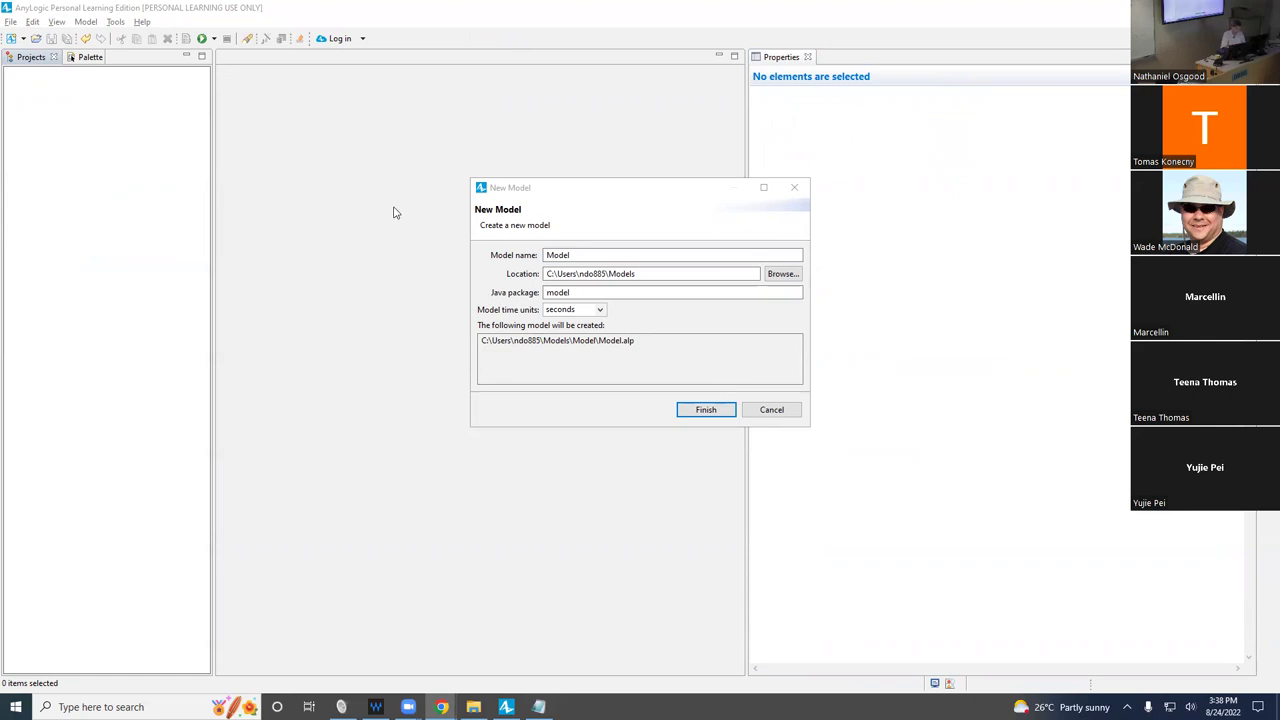
pyautogui.click(579, 250)
pyautogui.write('GIS')
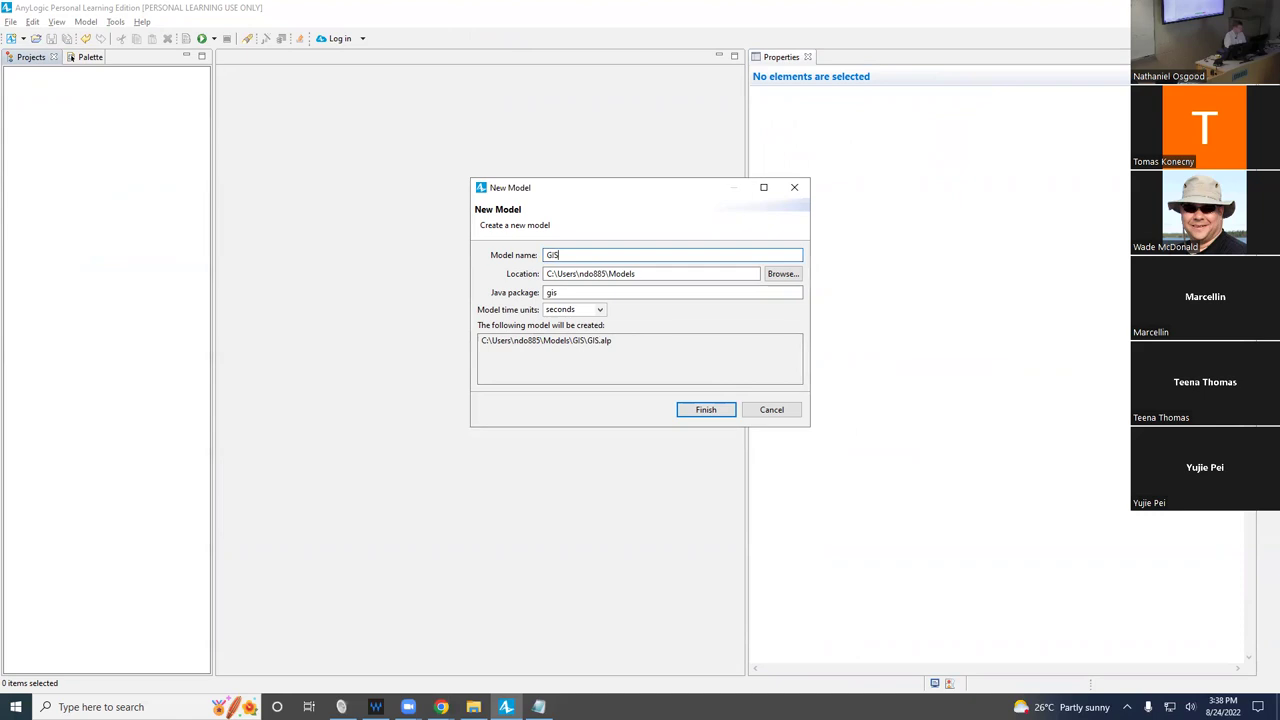
pyautogui.write('SimpleV1')
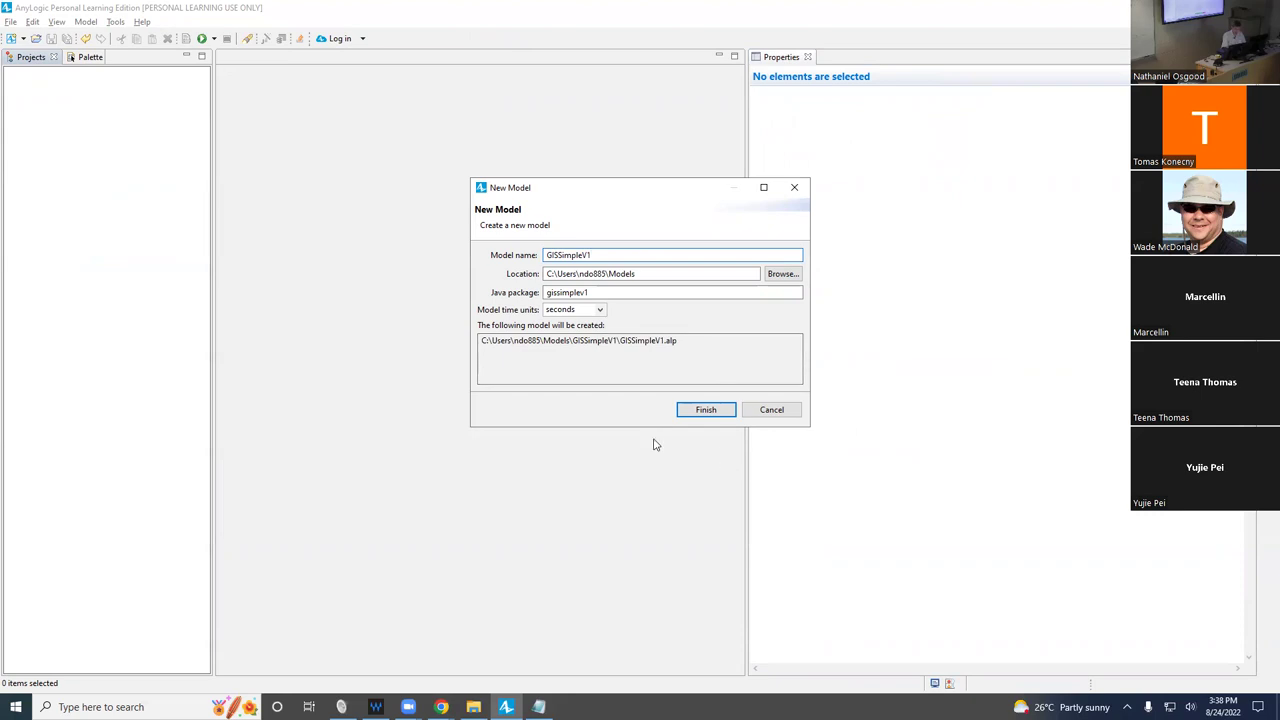
pyautogui.click(585, 309)
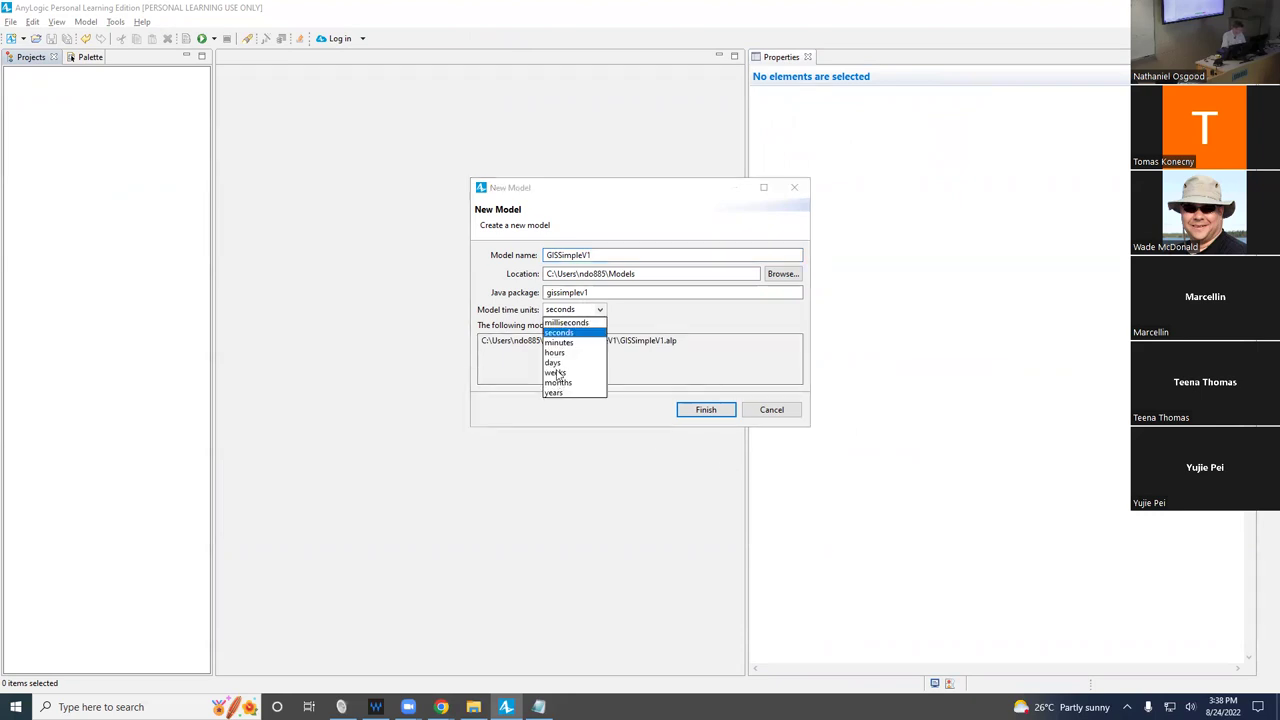
pyautogui.click(554, 363)
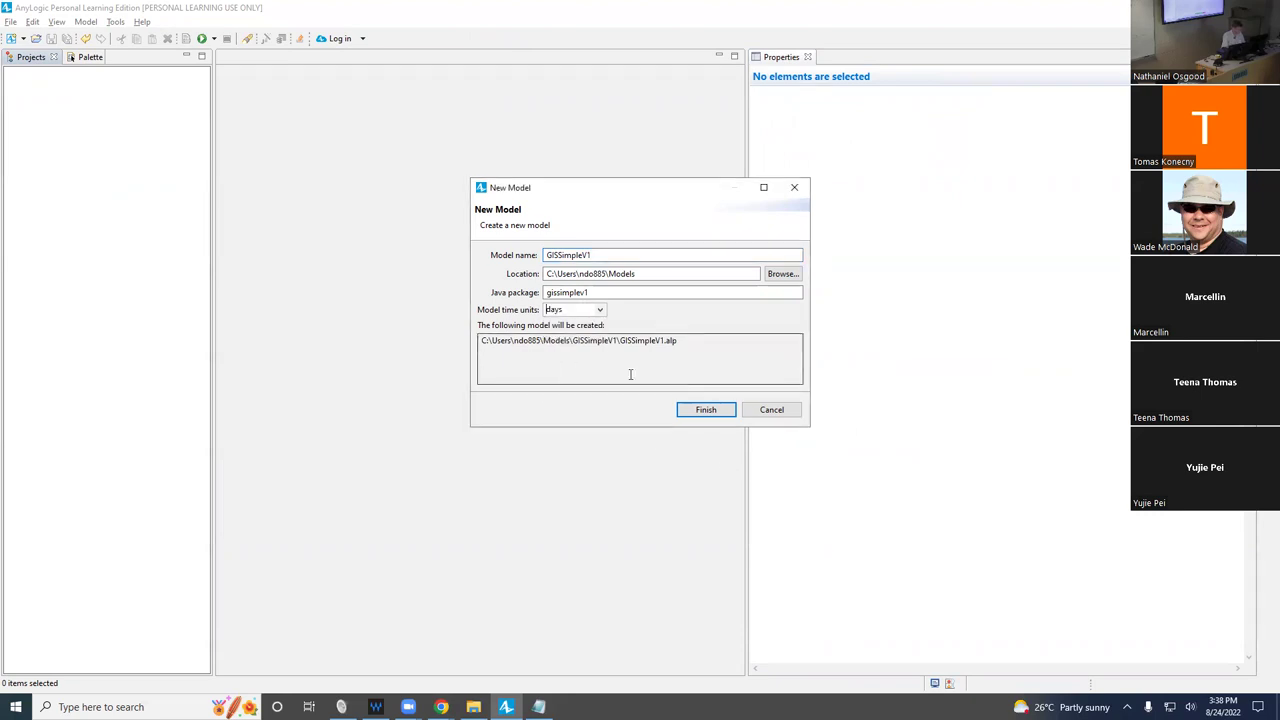
pyautogui.click(705, 410)
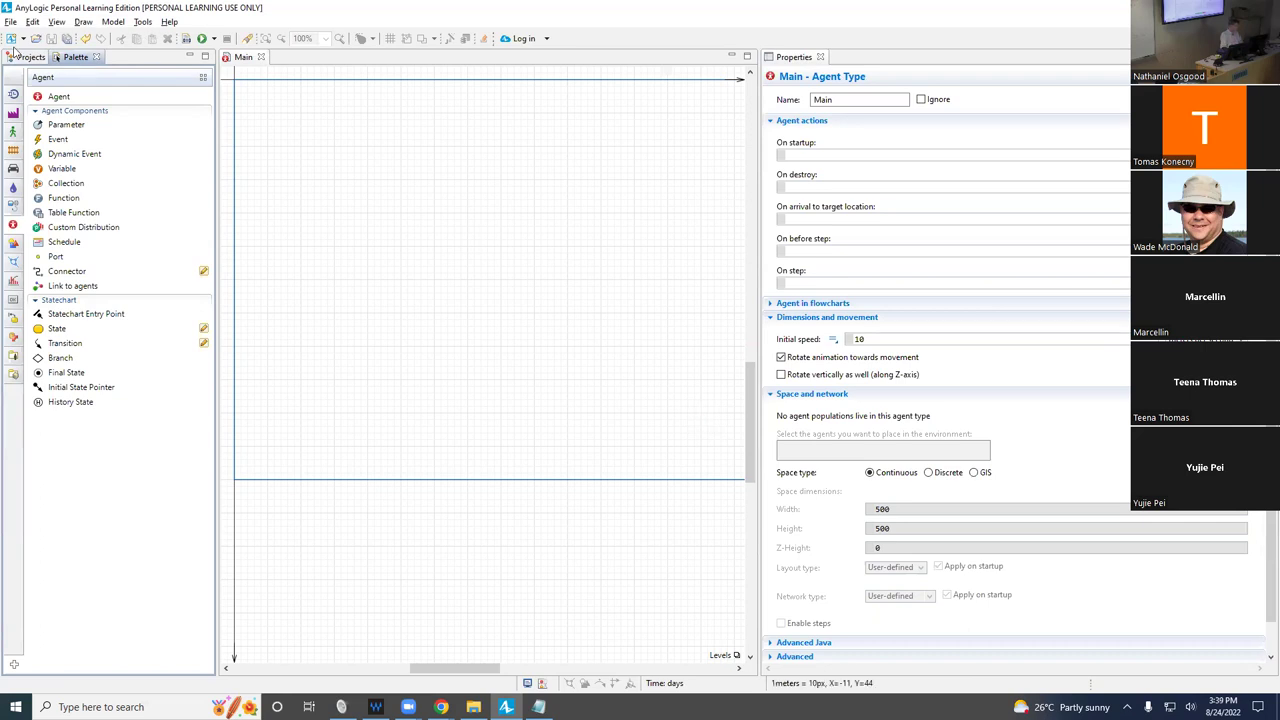
# Select GISSimpleV1 in the Projects tree and show its New submenu.
pyautogui.click(16, 56)
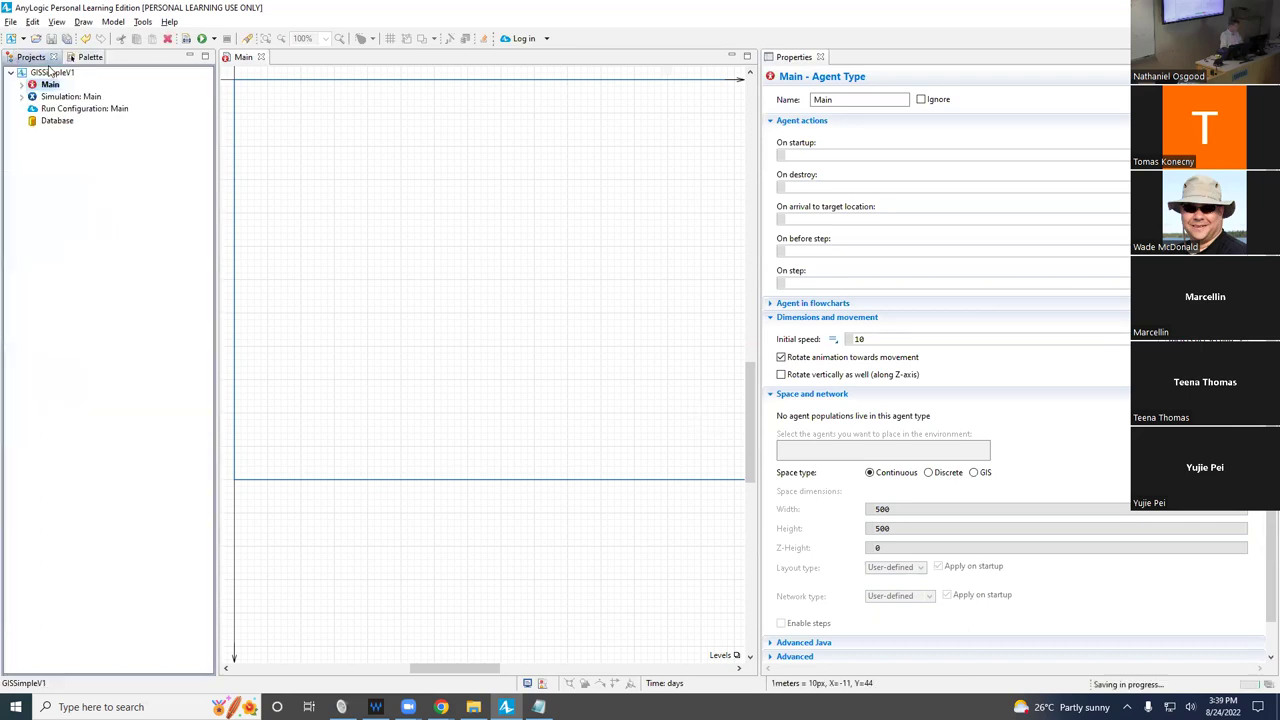
pyautogui.click(55, 73)
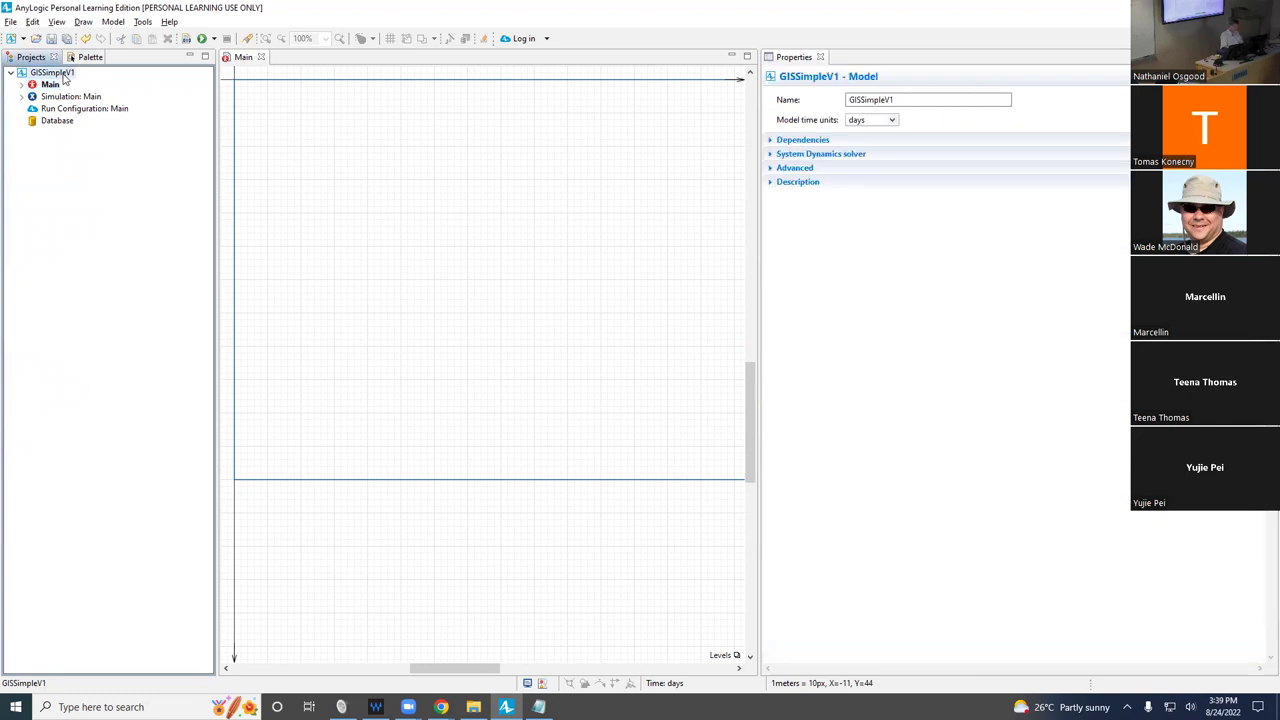
pyautogui.rightClick(55, 73)
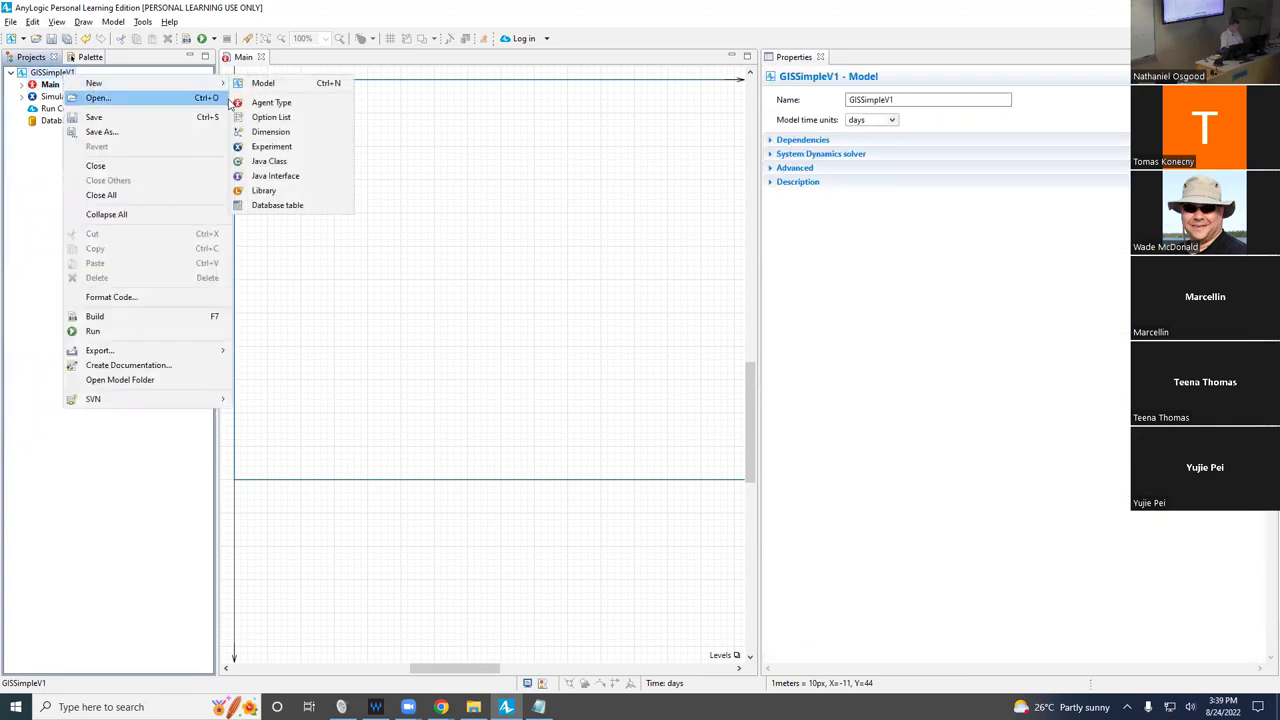
pyautogui.moveTo(209, 90)
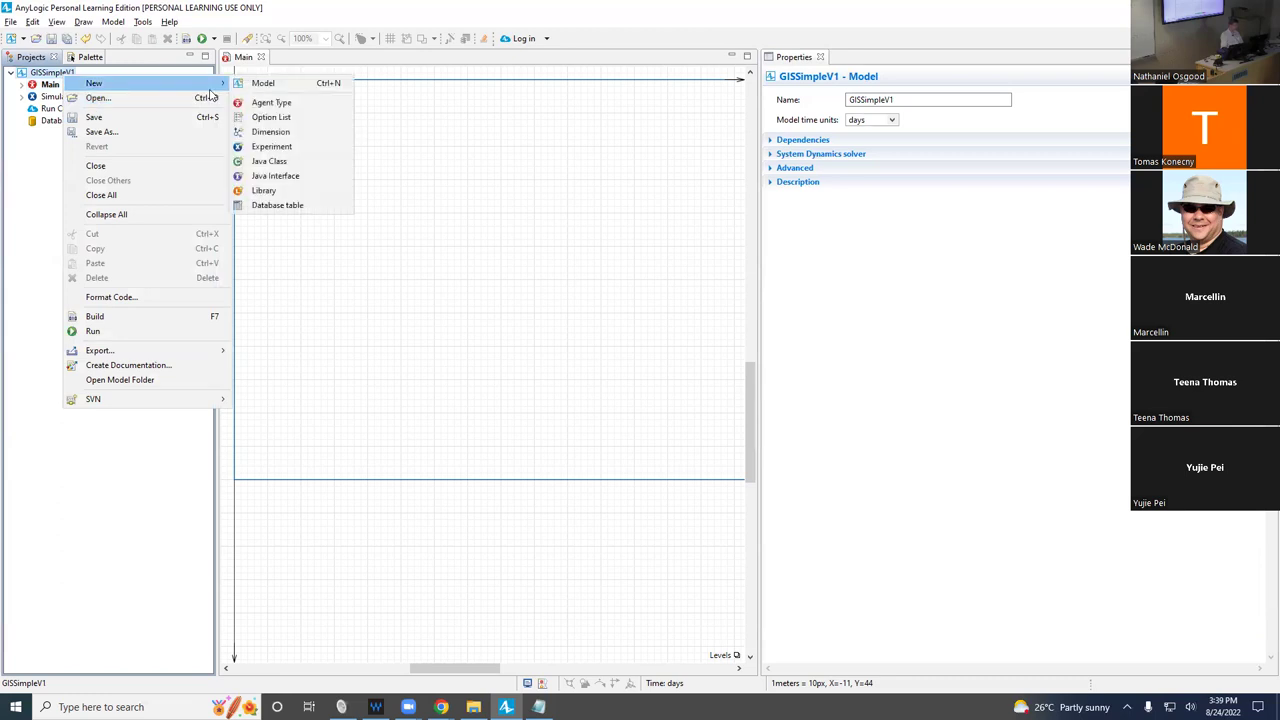
# Create a new agent type named Home.
pyautogui.click(262, 103)
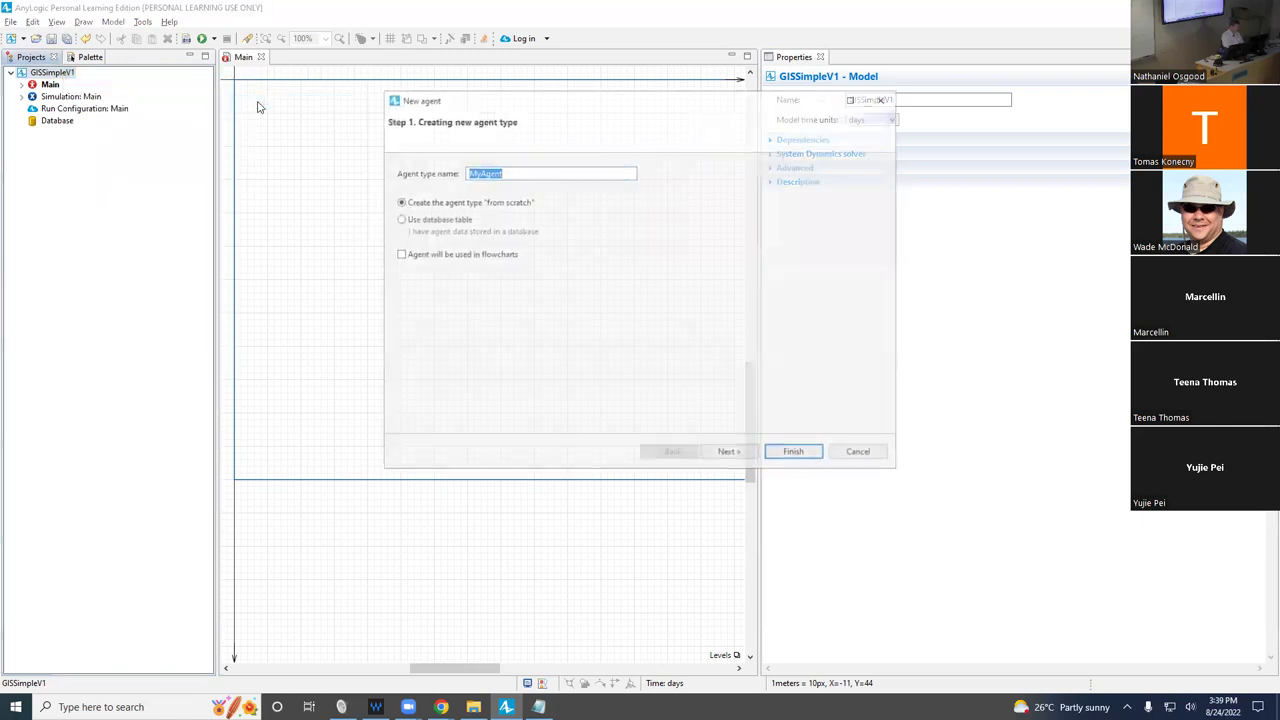
pyautogui.write('Truck')
pyautogui.press('Return')
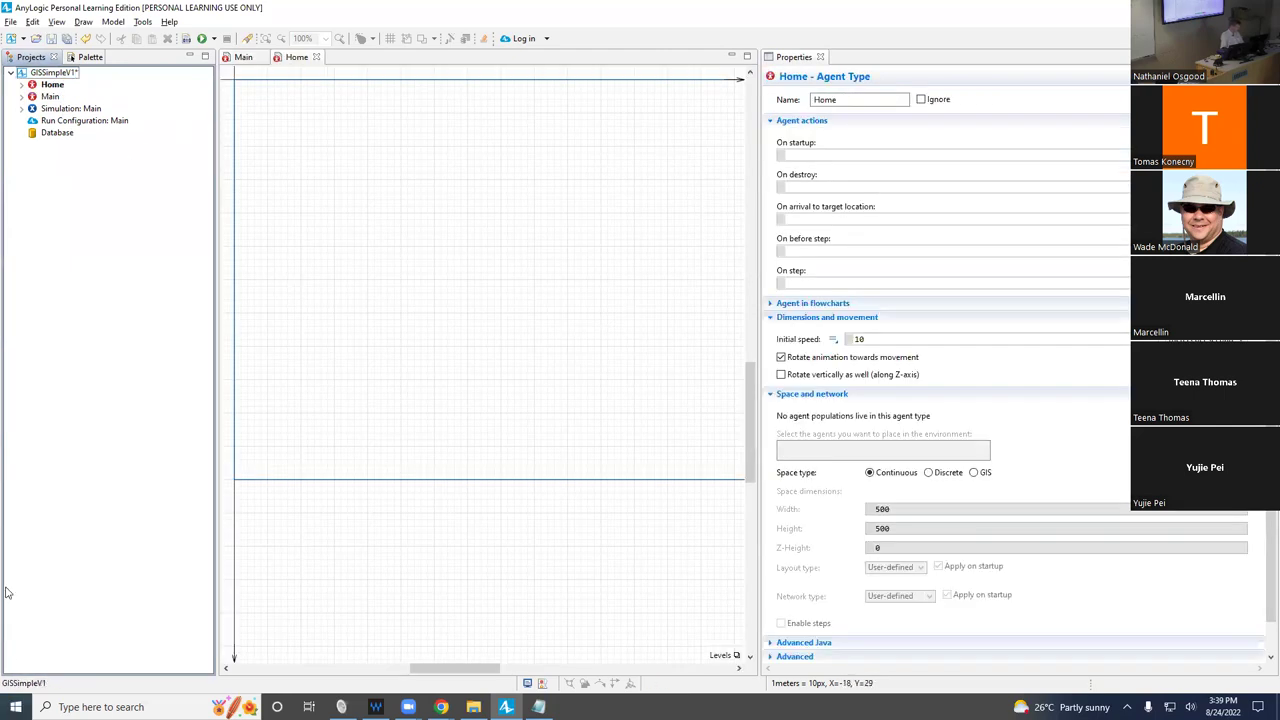
# Place a House picture from the Pictures palette at the Home diagram's origin.
pyautogui.click(86, 58)
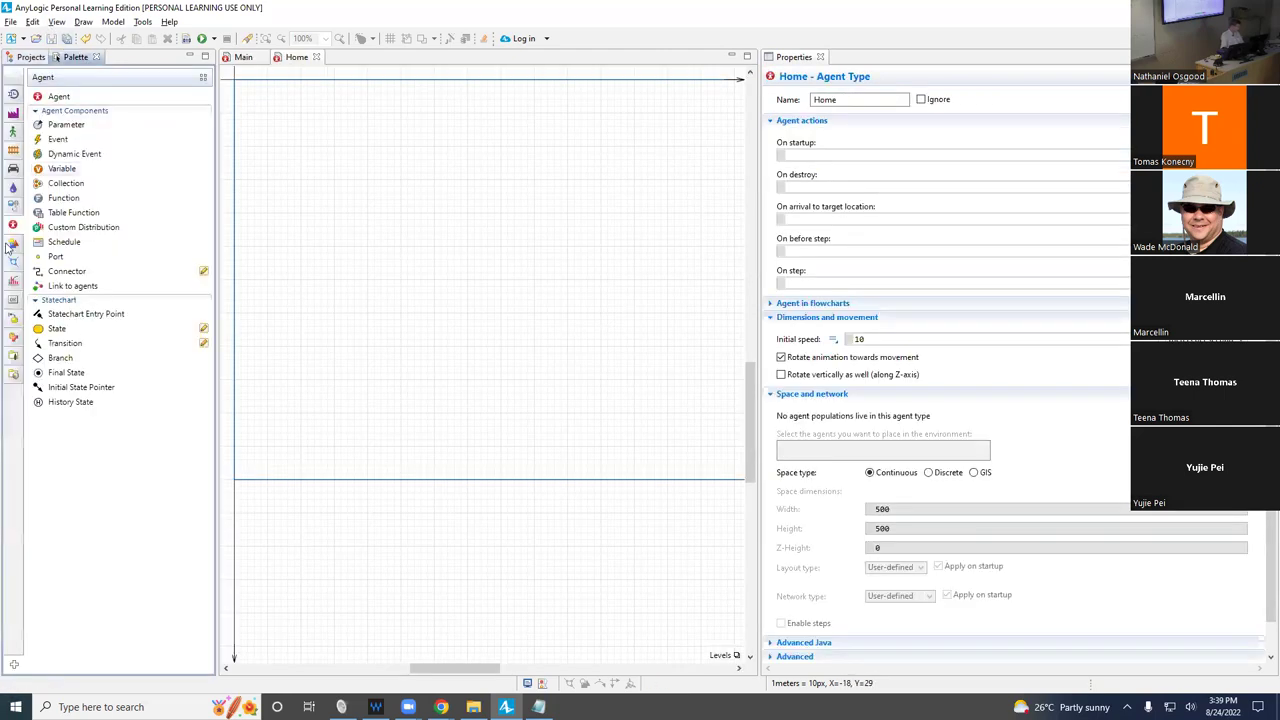
pyautogui.click(14, 355)
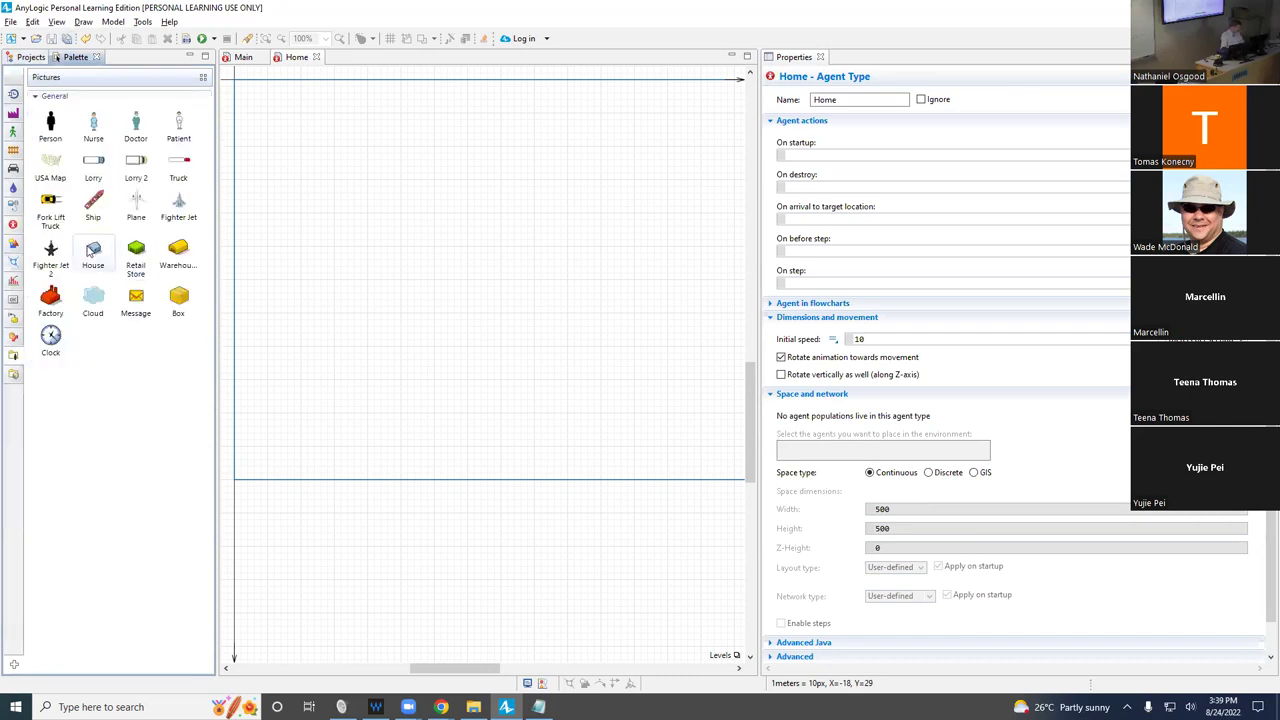
pyautogui.moveTo(92, 250); pyautogui.dragTo(236, 81)
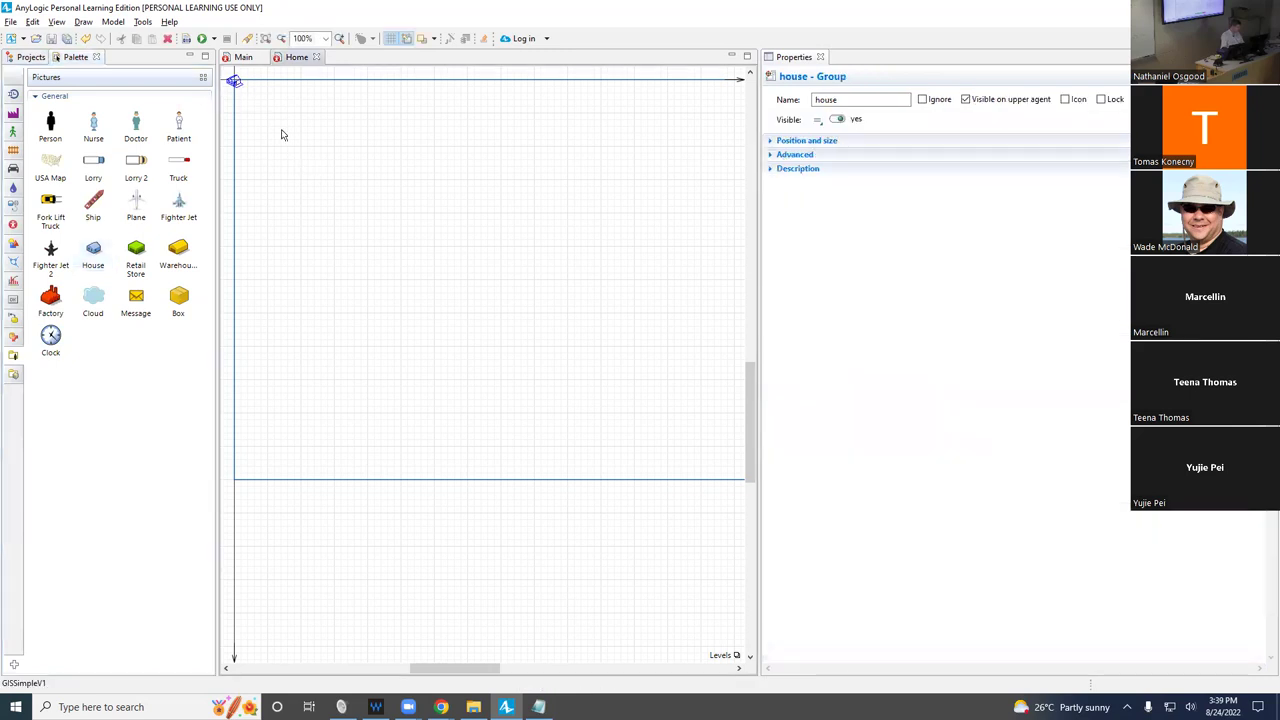
pyautogui.click(30, 57)
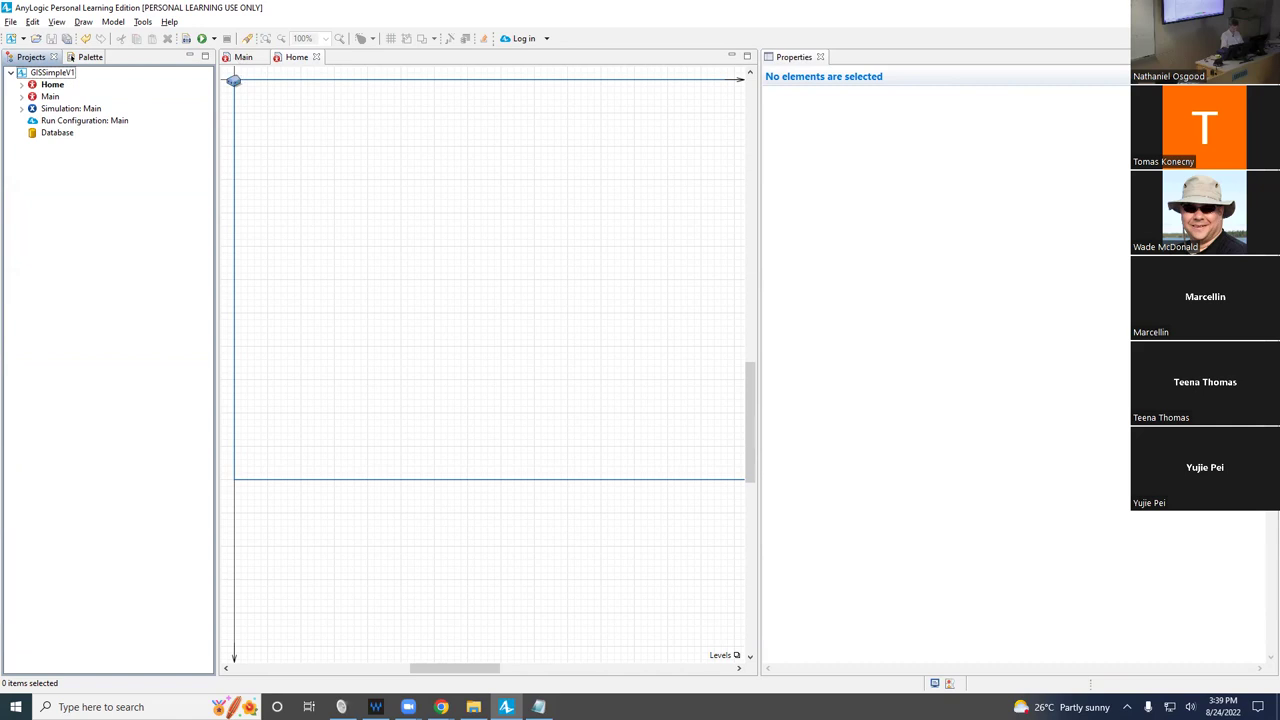
# Switch over to the browser while the Home agent stays open in AnyLogic.
pyautogui.click(441, 707)
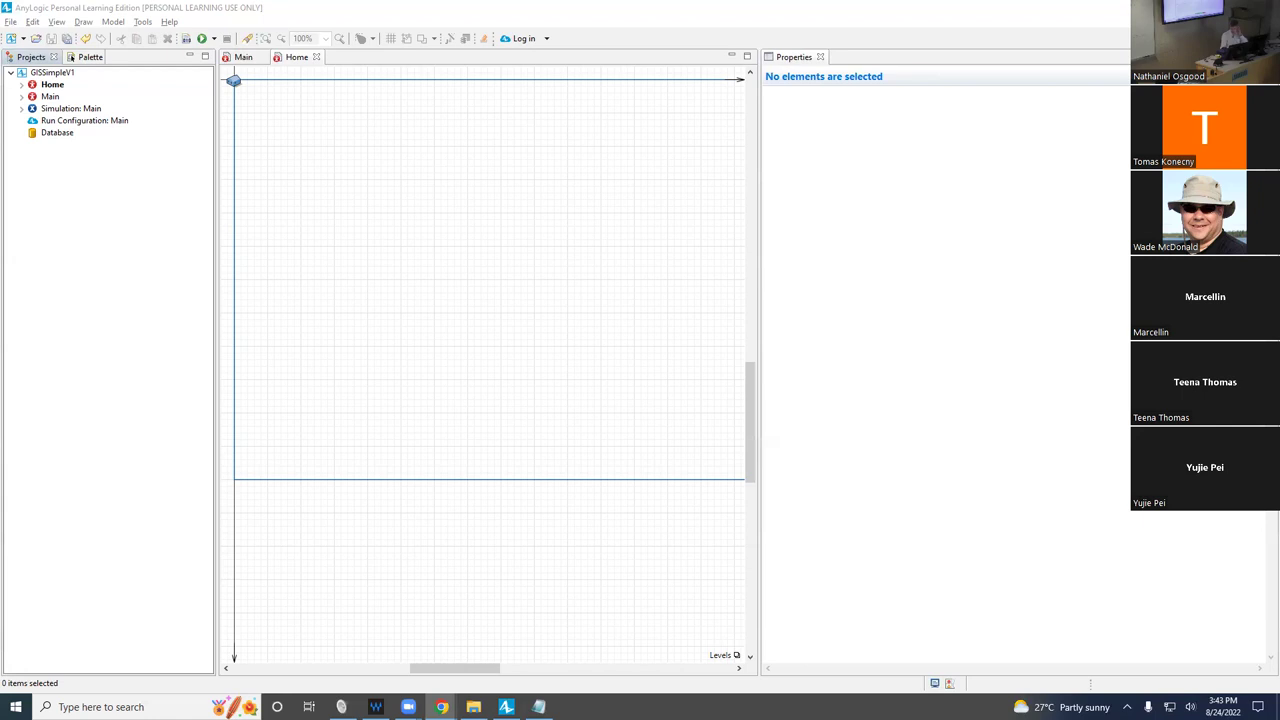
# Create a new agent type named TobaccoOutlet in the GISSimpleV1 model.
pyautogui.rightClick(54, 73)
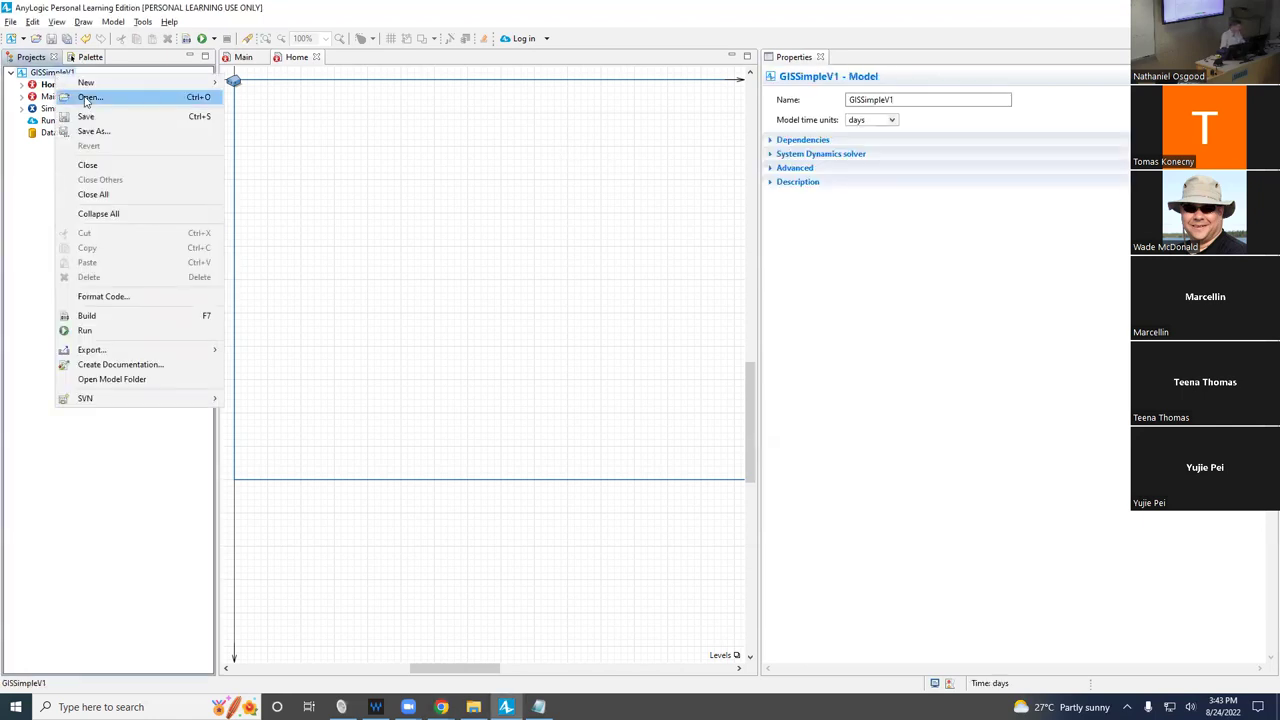
pyautogui.moveTo(88, 85)
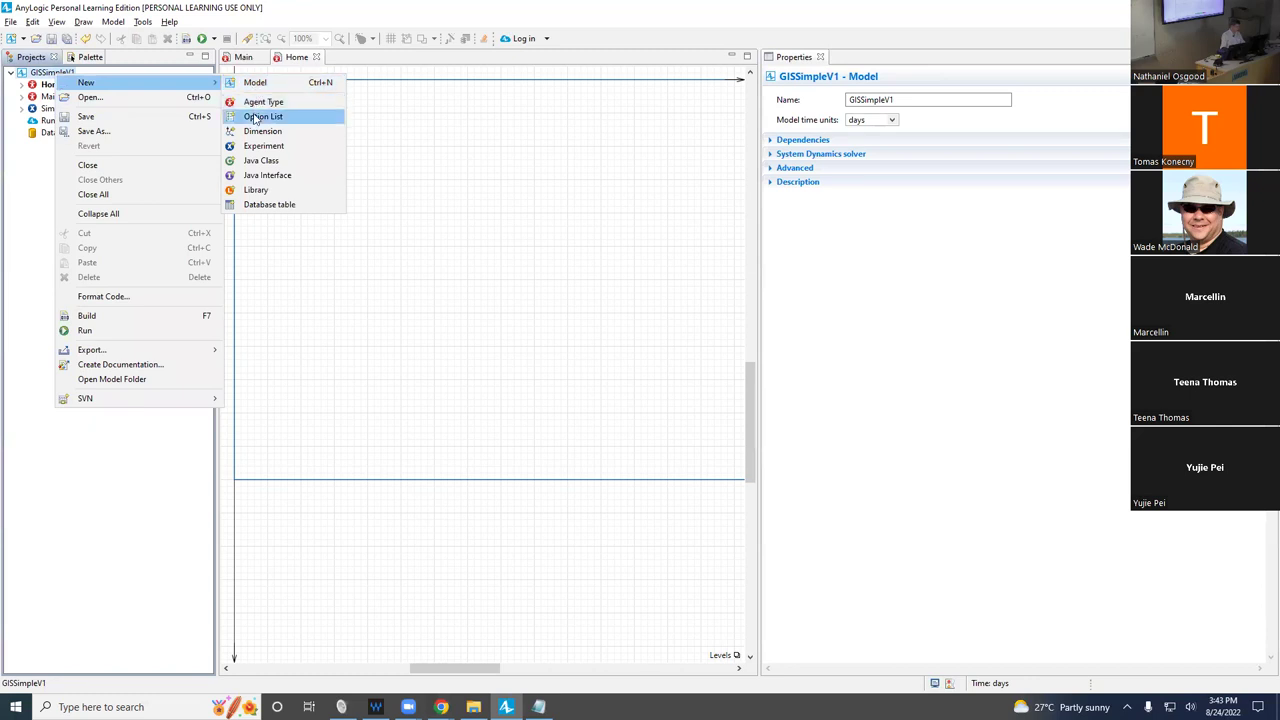
pyautogui.click(259, 104)
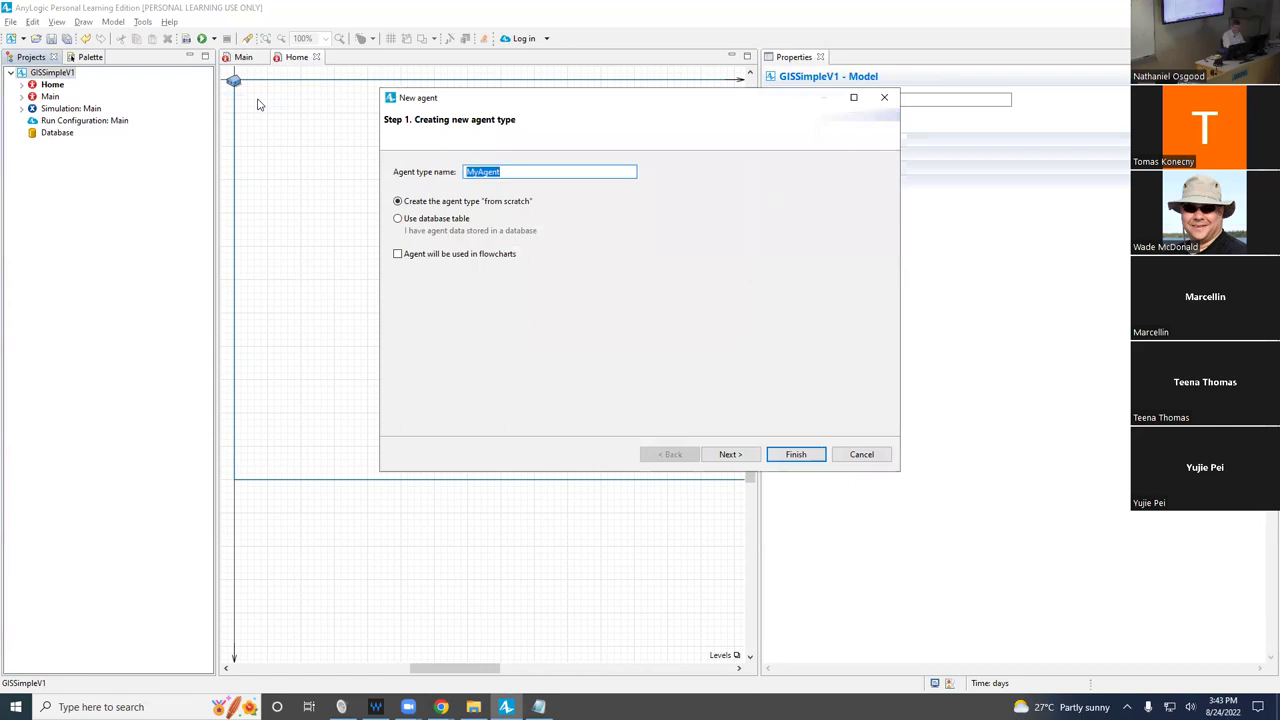
pyautogui.write('TobaccoOutlet')
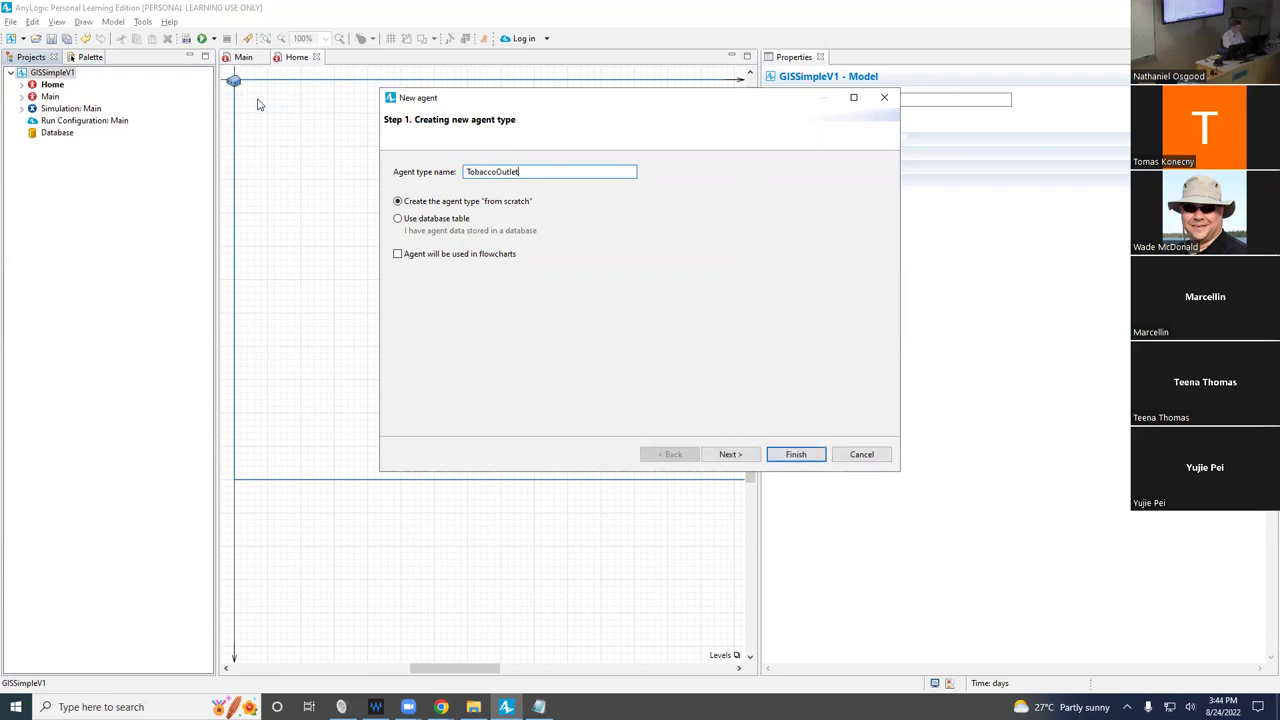
pyautogui.click(796, 455)
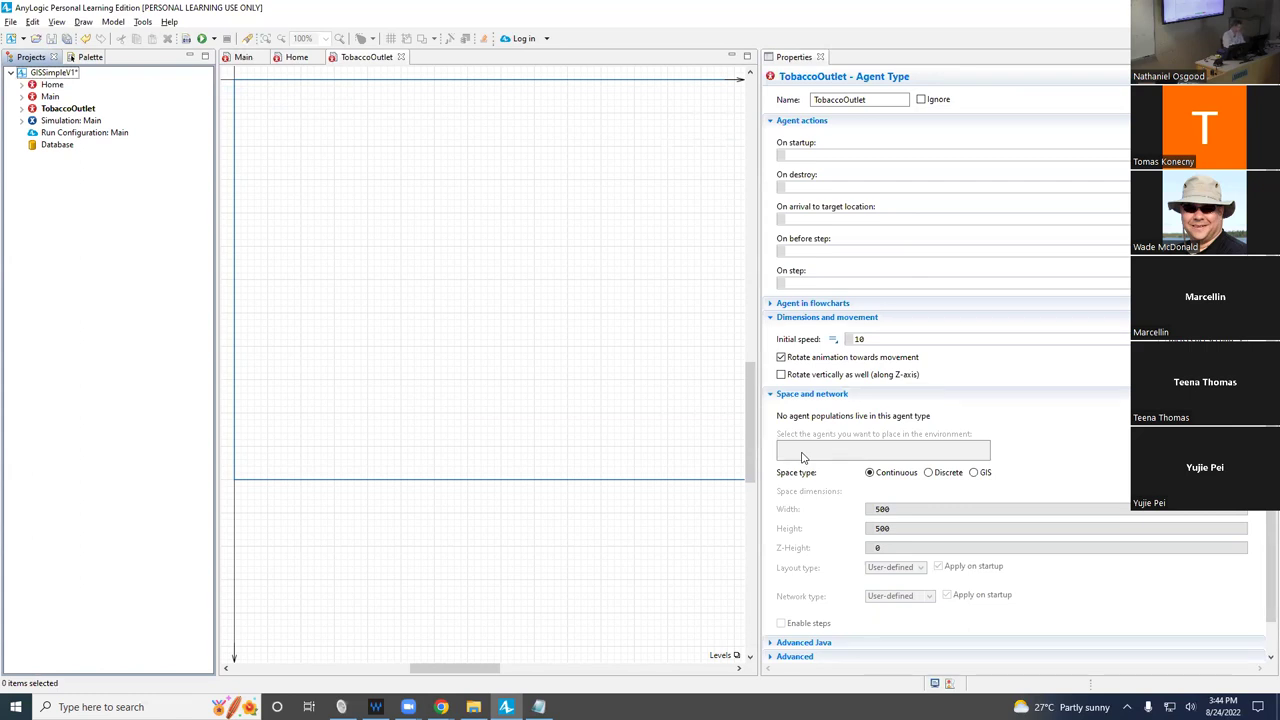
# Add a Retail Store picture at TobaccoOutlet's origin and shrink it to about 17 by 34.
pyautogui.click(76, 57)
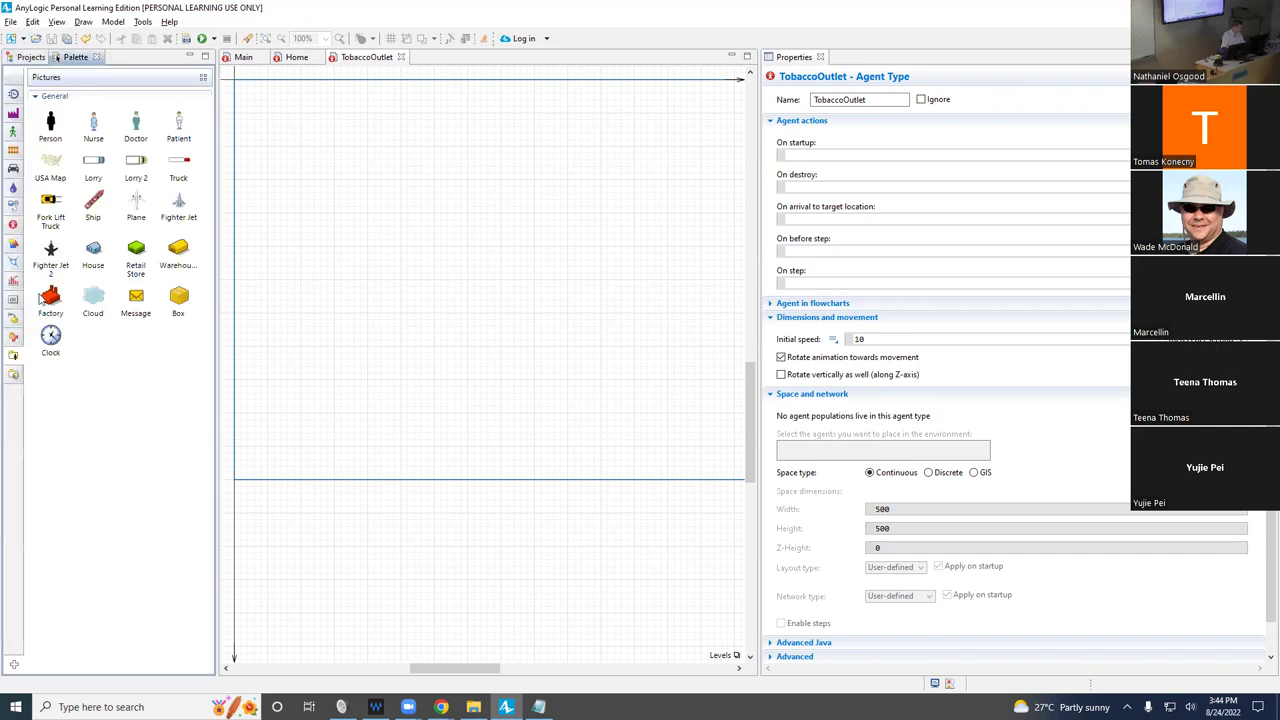
pyautogui.moveTo(140, 250); pyautogui.dragTo(236, 86)
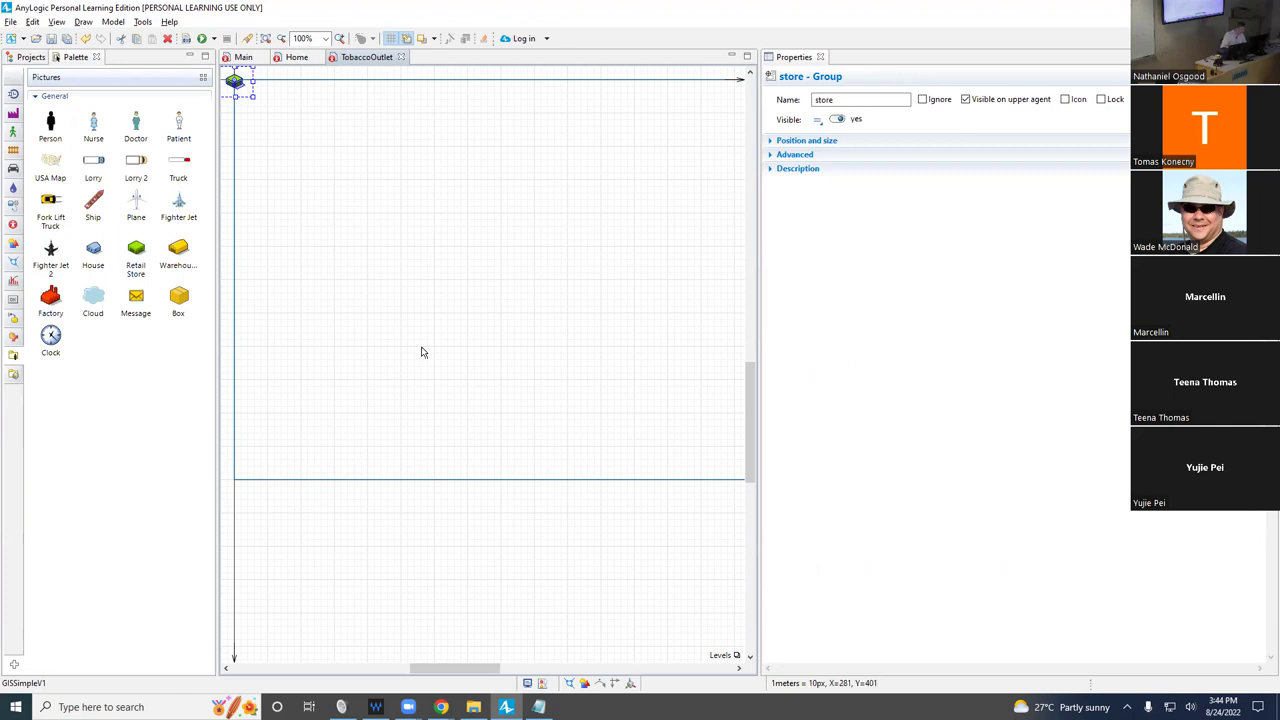
pyautogui.click(245, 87)
pyautogui.click(236, 83)
pyautogui.moveTo(236, 83); pyautogui.dragTo(233, 82)
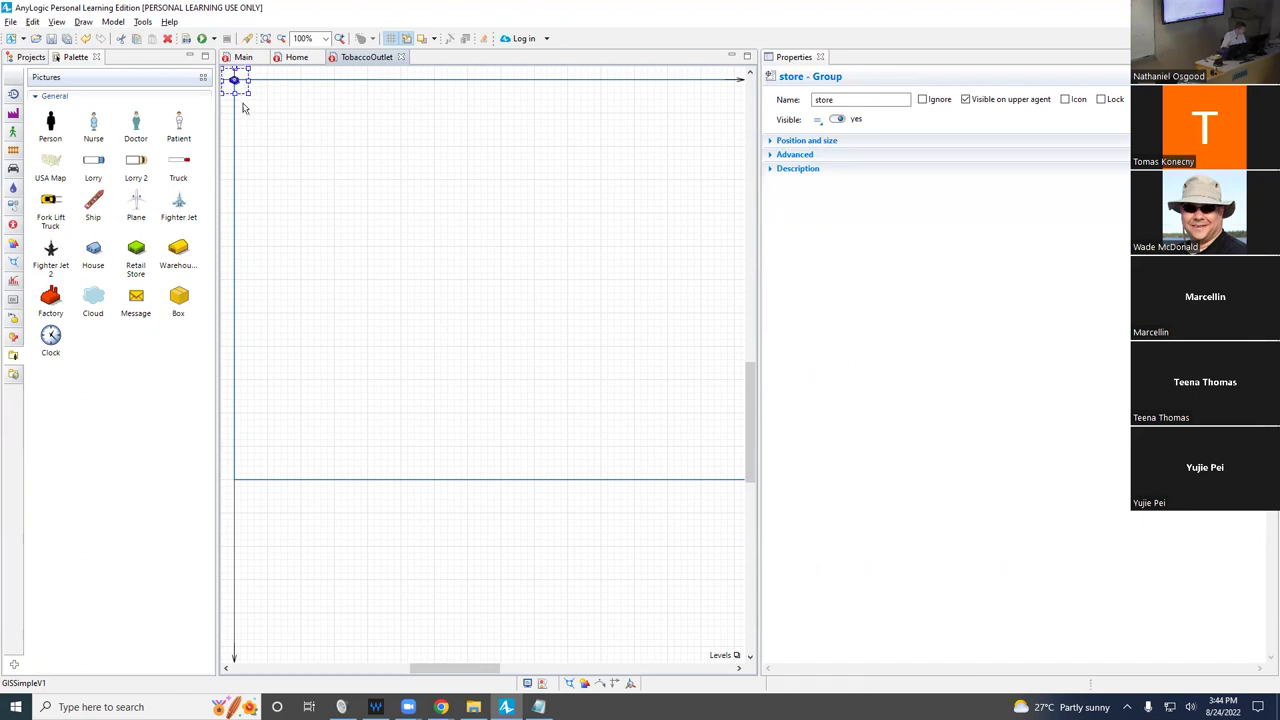
pyautogui.click(252, 121)
pyautogui.click(237, 83)
pyautogui.click(278, 114)
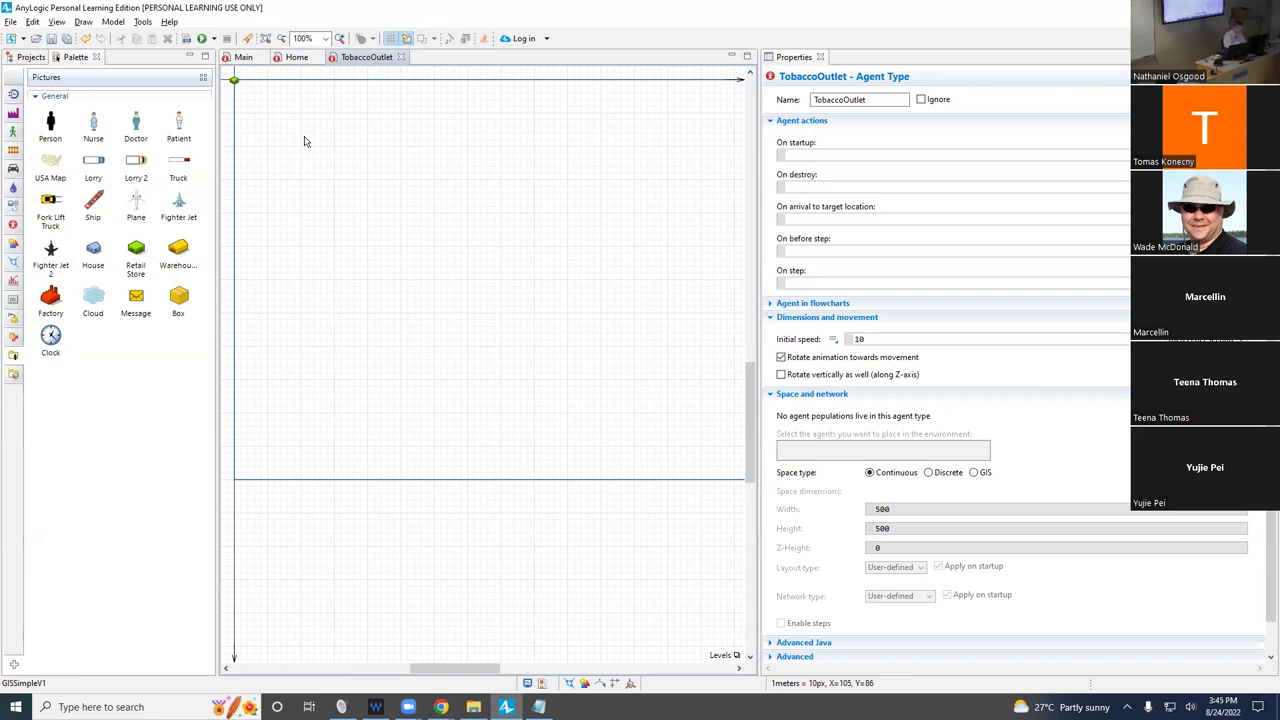
# Switch the editor to the Main agent's diagram.
pyautogui.click(238, 60)
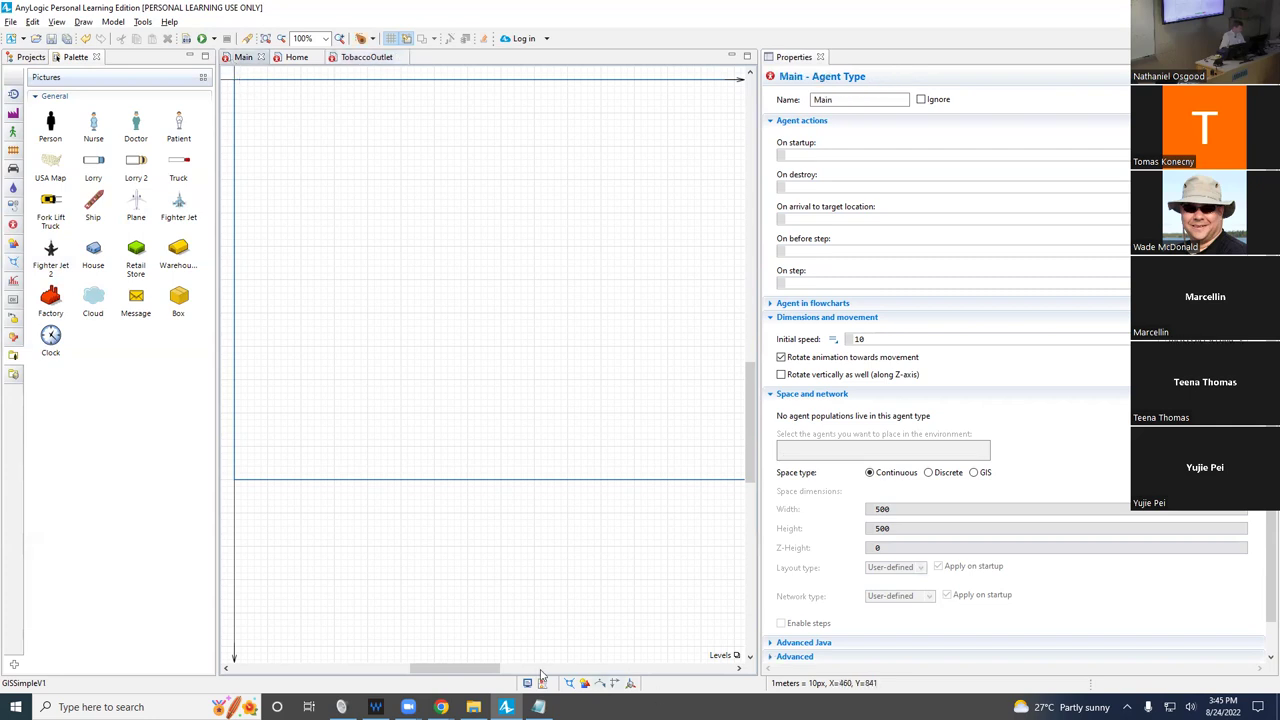
pyautogui.moveTo(462, 670); pyautogui.dragTo(416, 670)
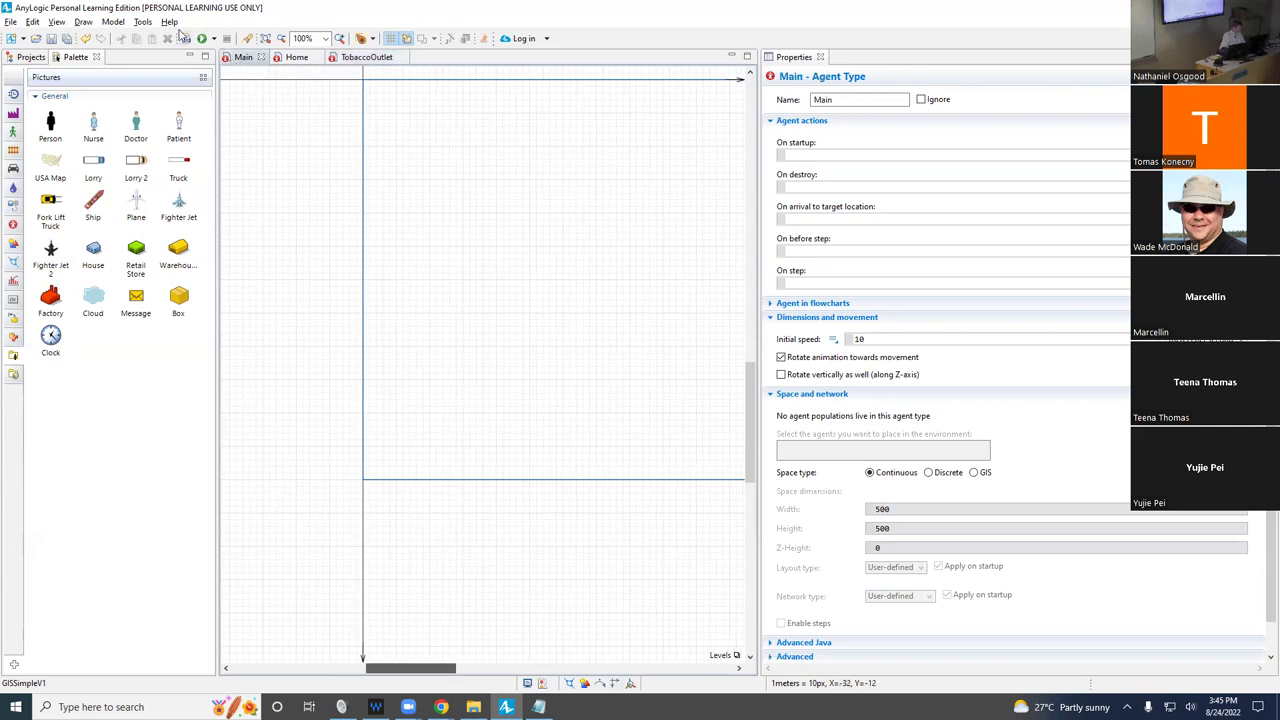
pyautogui.scroll(3, 414, 162)
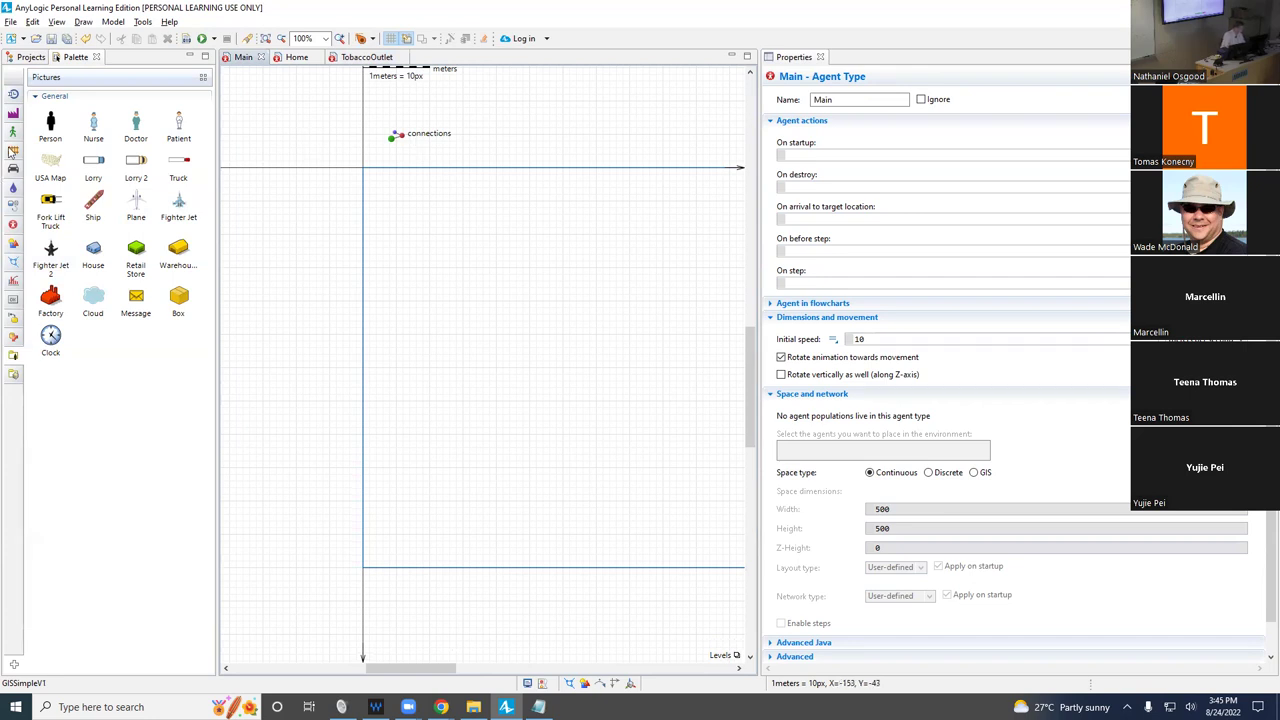
# Switch the palette from Pictures to Space Markup to reach the GIS elements.
pyautogui.click(31, 58)
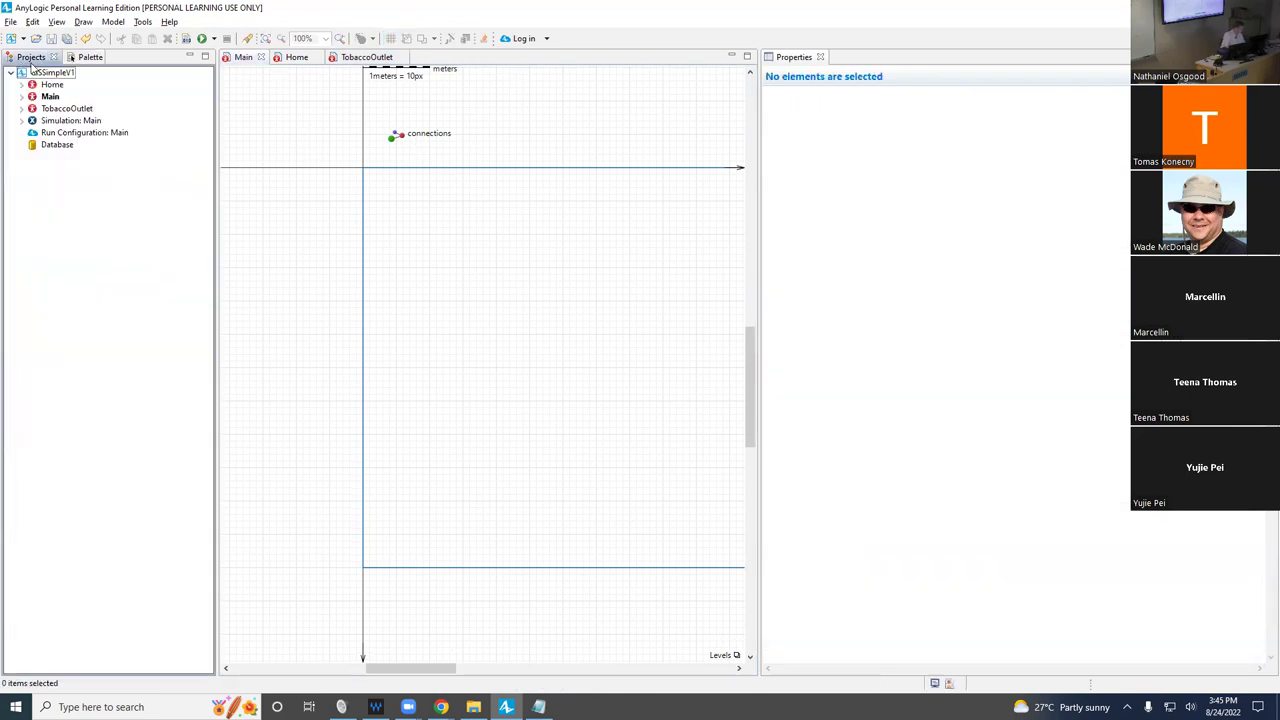
pyautogui.click(84, 58)
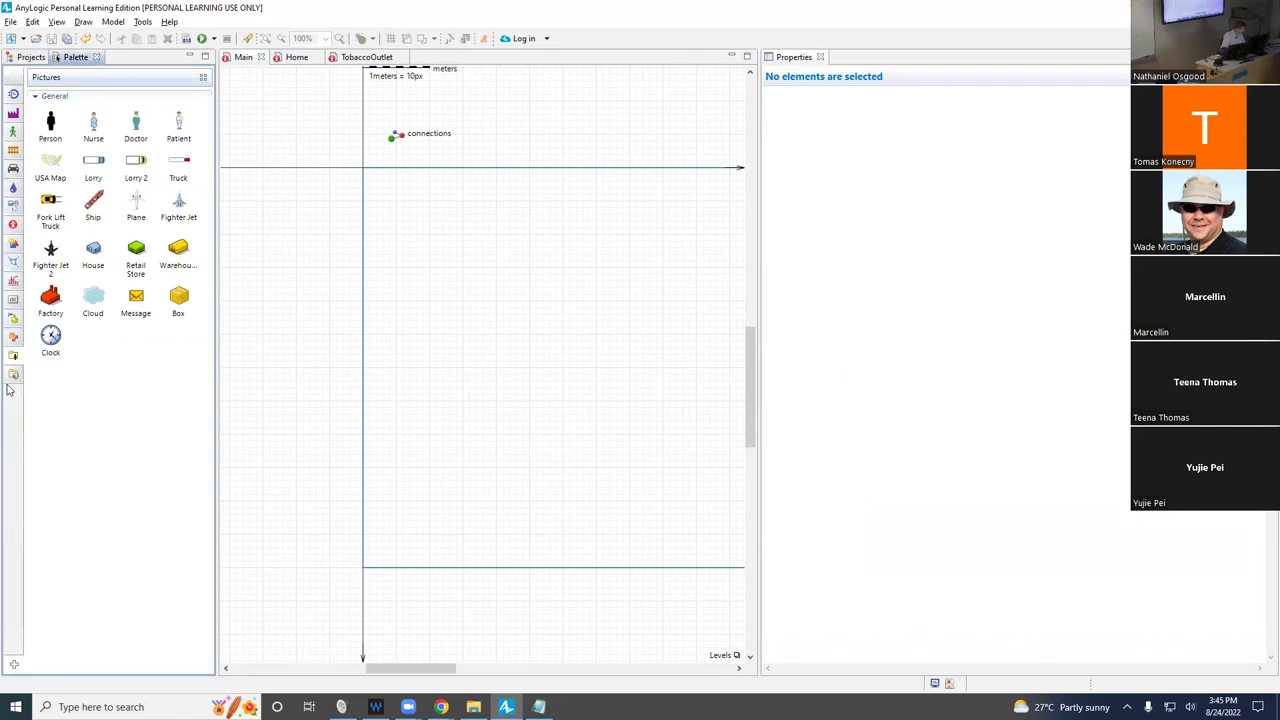
pyautogui.moveTo(9, 386)
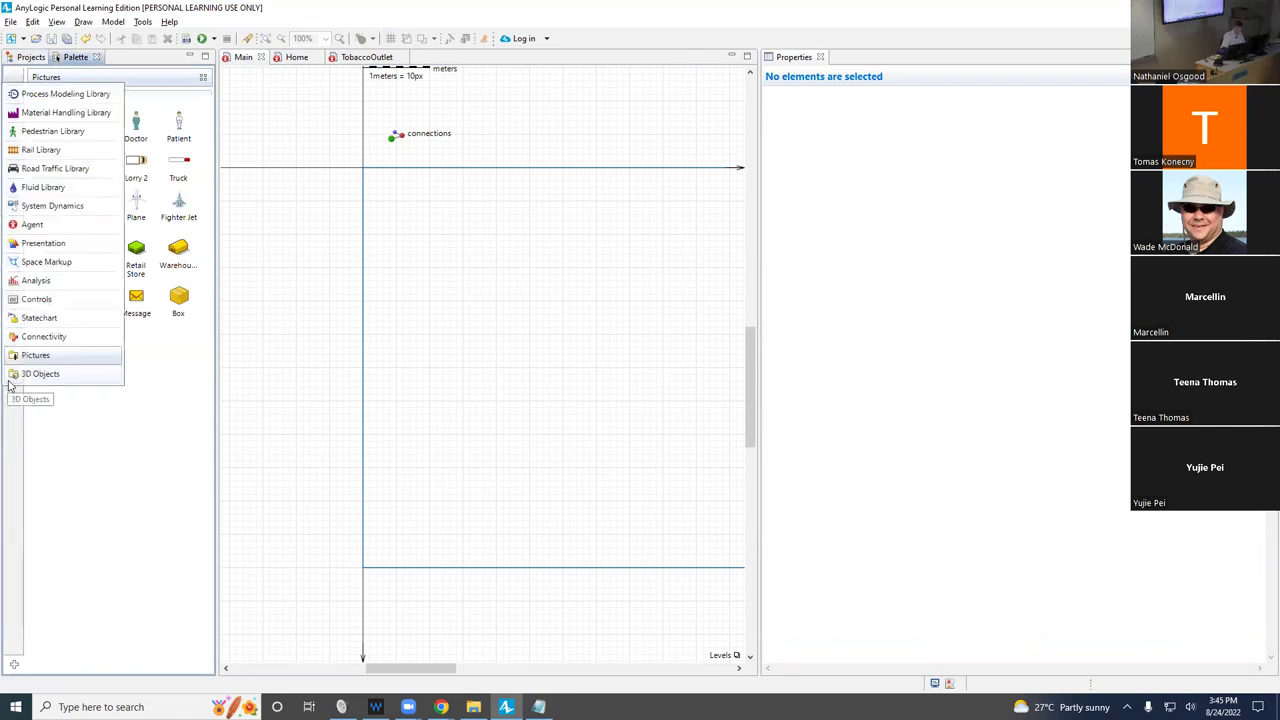
pyautogui.click(13, 357)
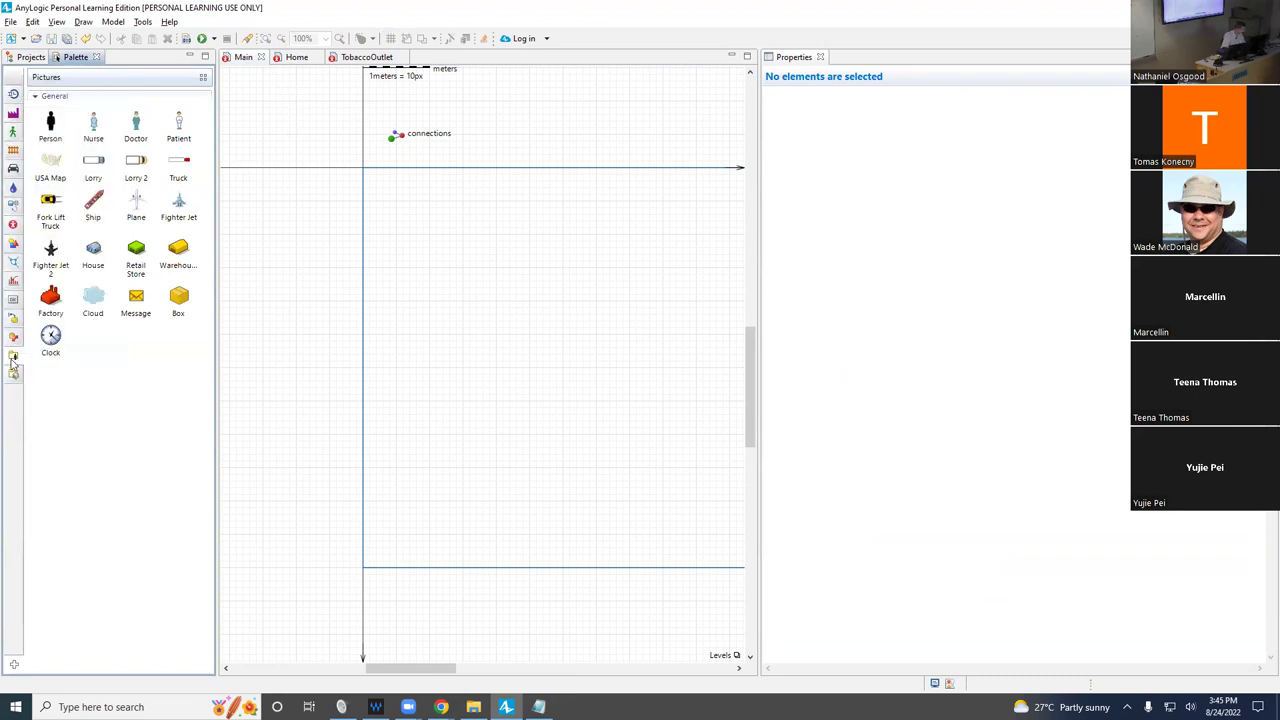
pyautogui.moveTo(14, 218)
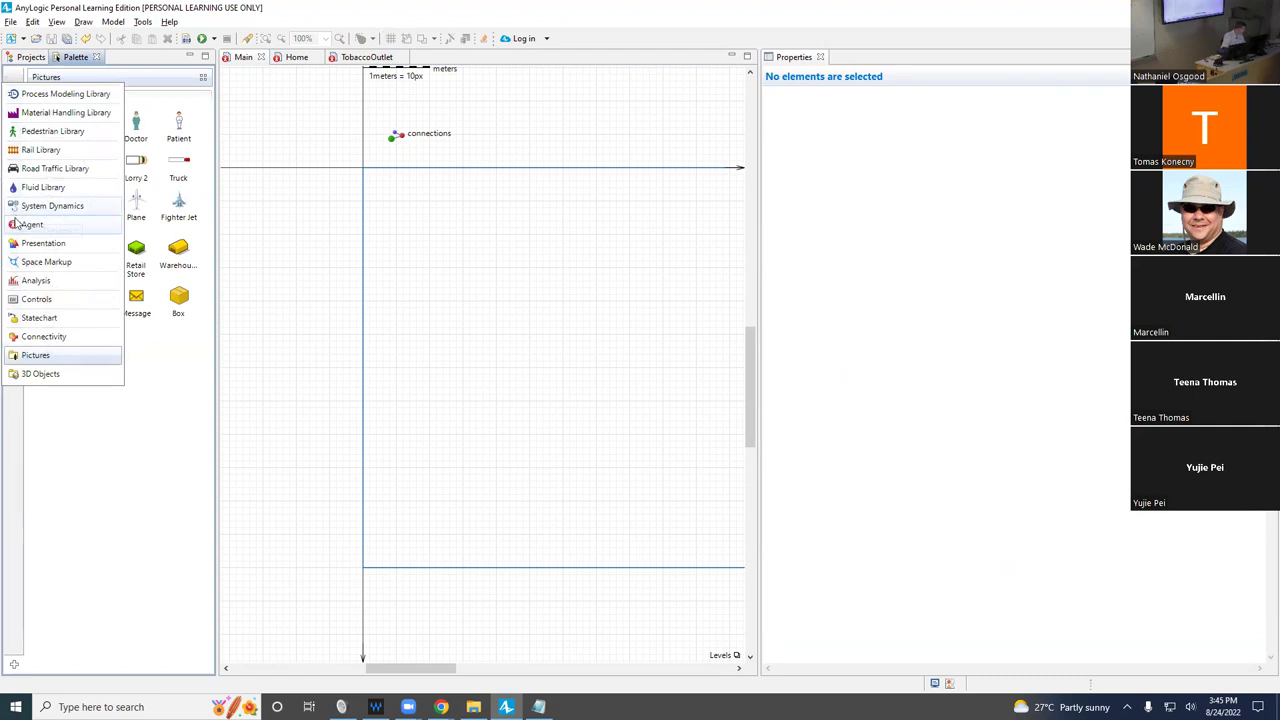
pyautogui.moveTo(16, 262)
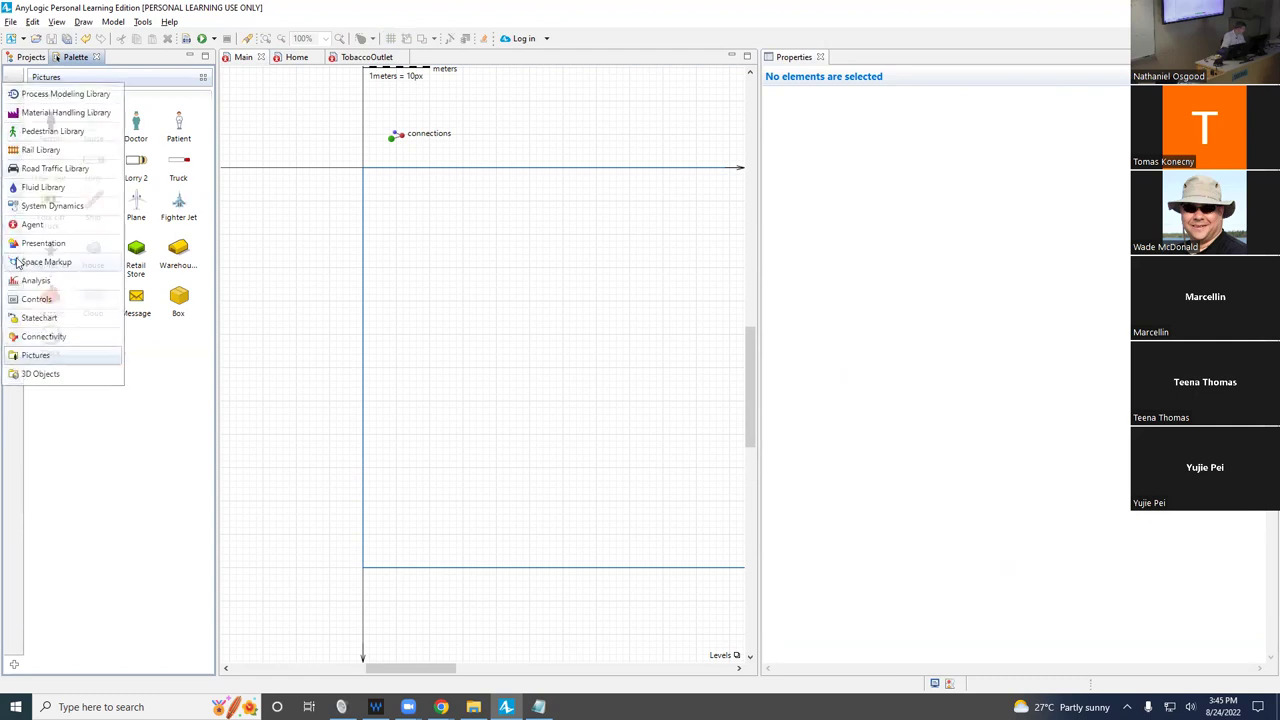
pyautogui.click(16, 262)
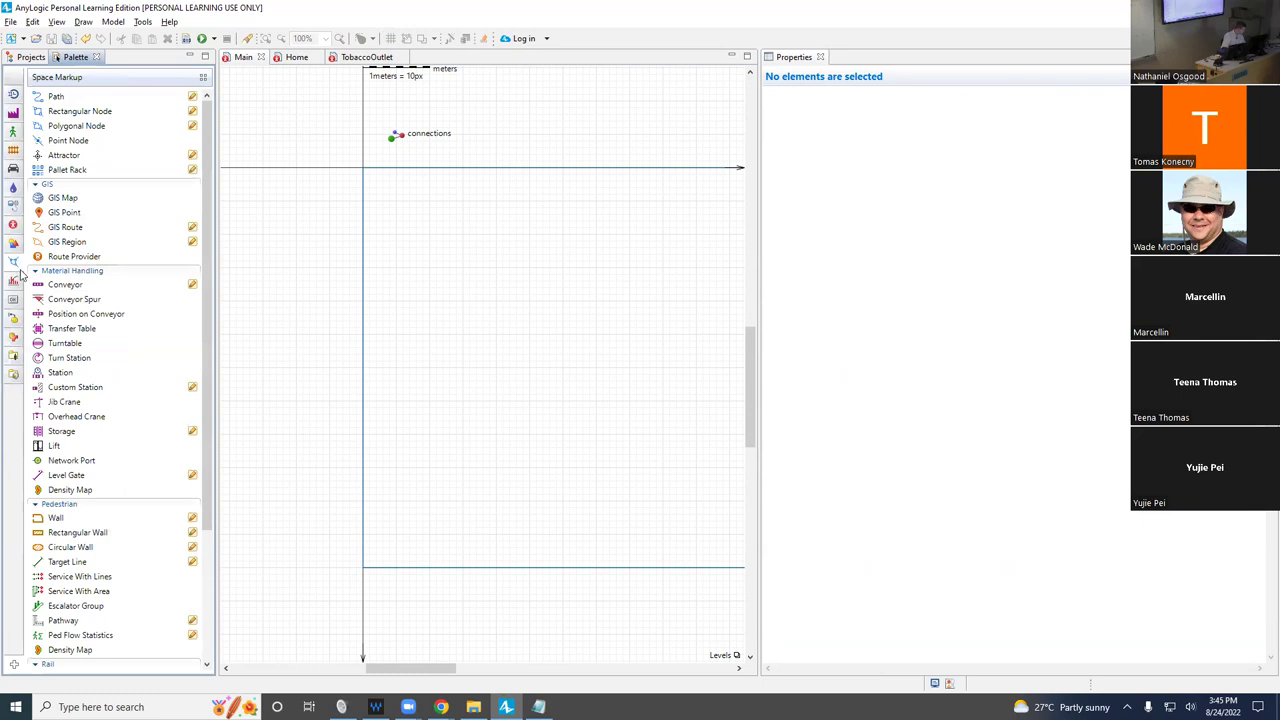
pyautogui.moveTo(21, 276)
pyautogui.moveTo(60, 199)
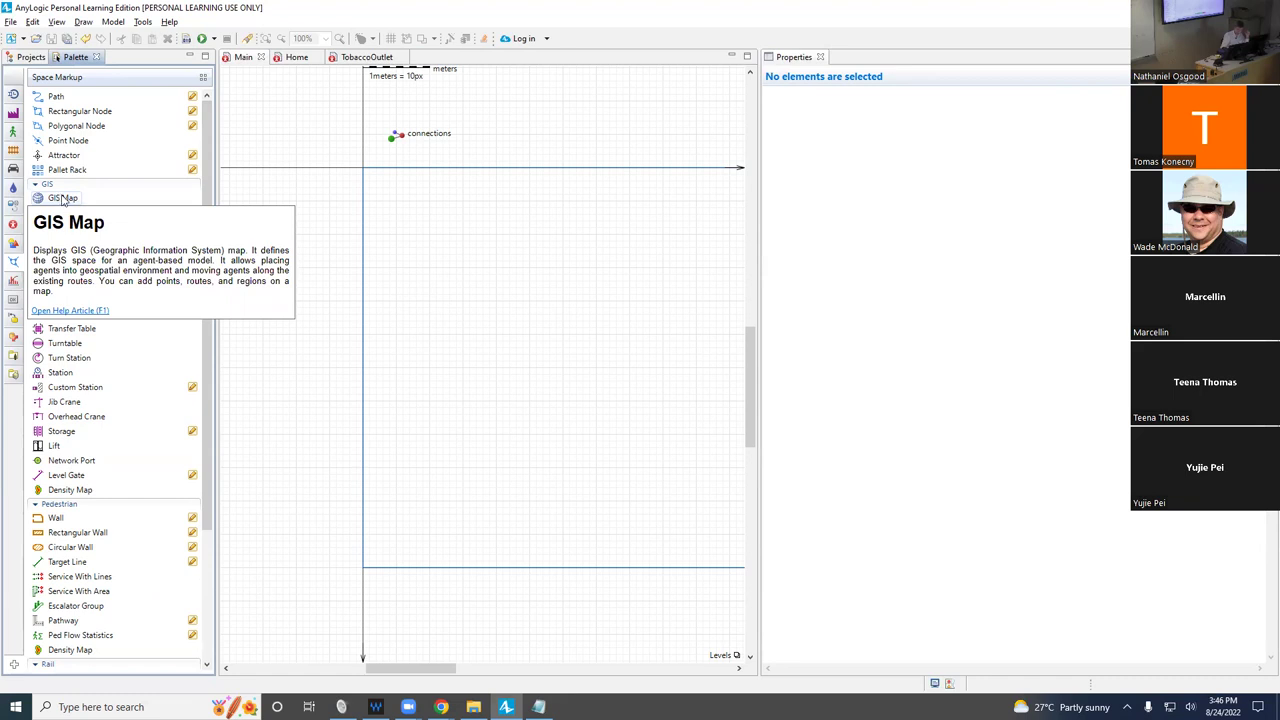
# Drop a GIS Map at the Main diagram's origin and widen the editing area.
pyautogui.moveTo(60, 199); pyautogui.dragTo(362, 170)
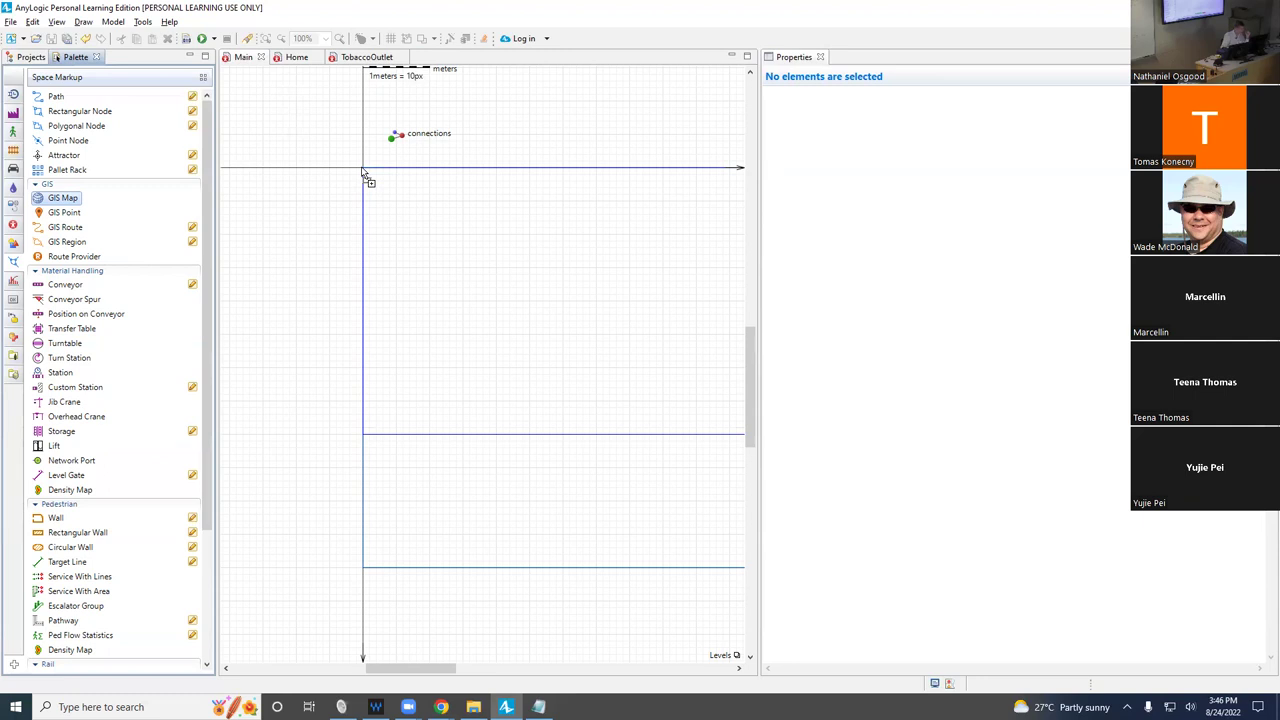
pyautogui.moveTo(362, 172); pyautogui.dragTo(363, 172)
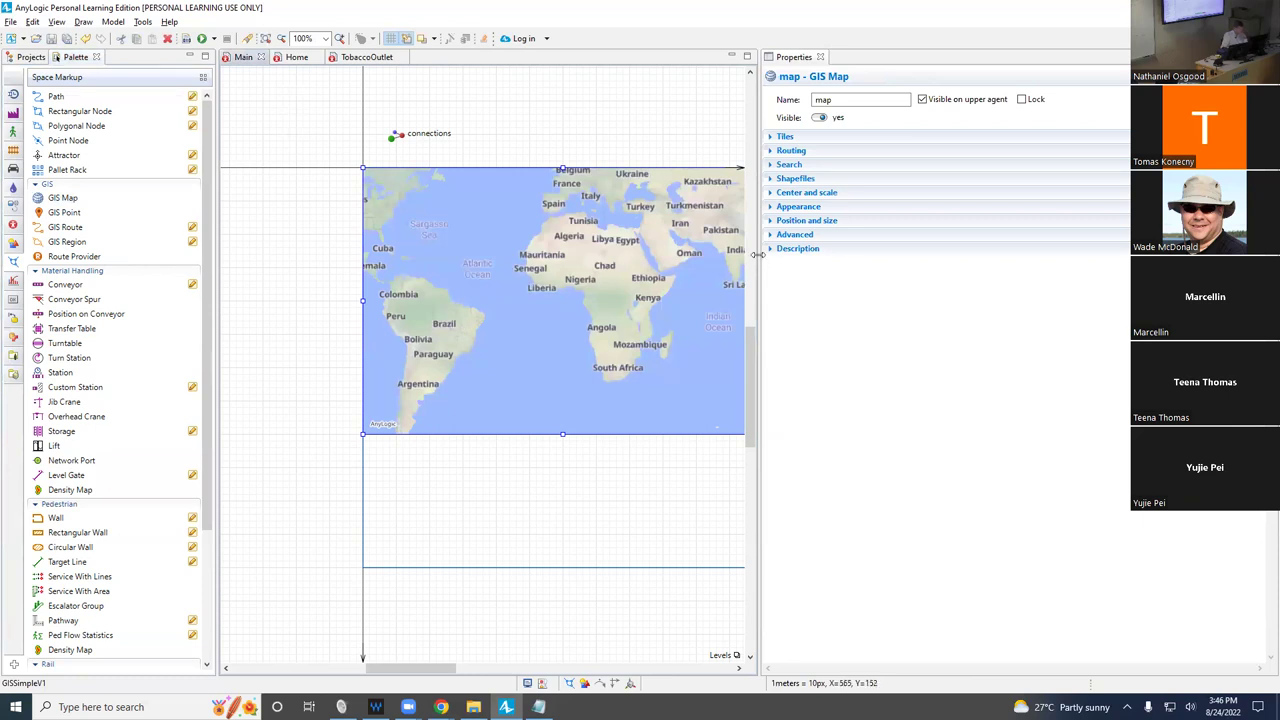
pyautogui.moveTo(760, 260); pyautogui.dragTo(906, 282)
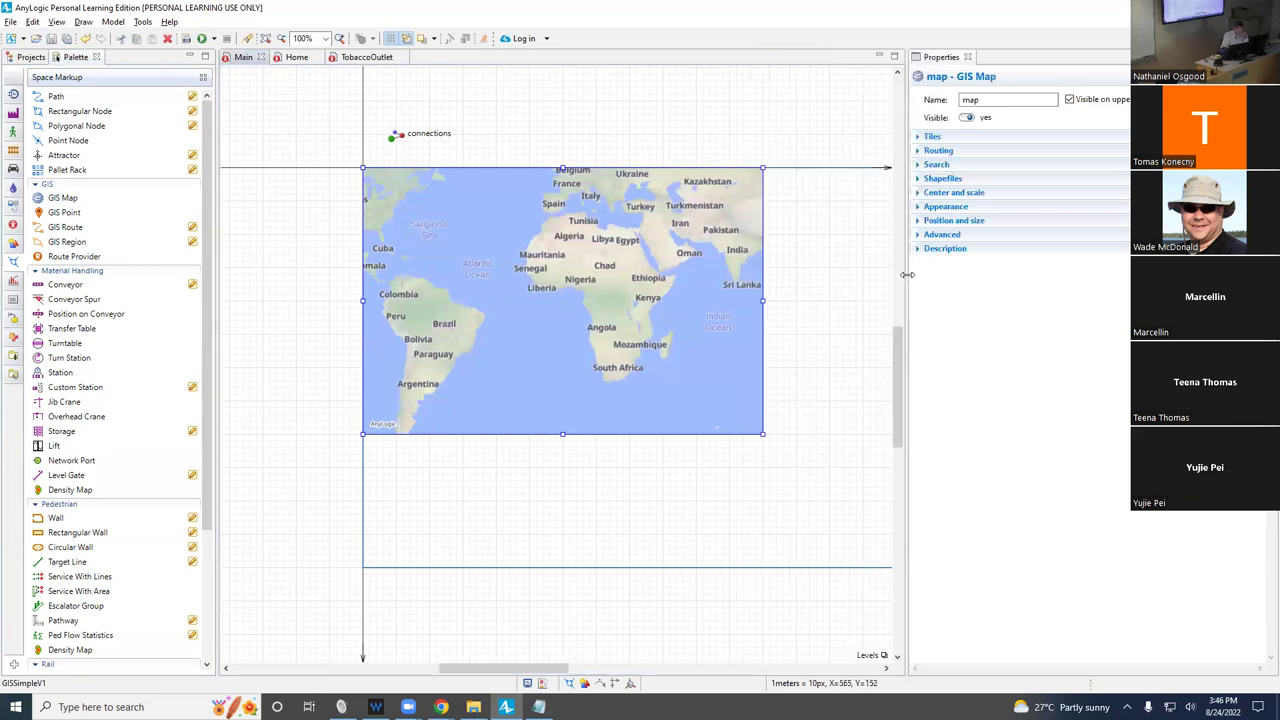
# Switch the GIS map search to Region and enter 'Tampa, Florida' in place of Saskatoon.
pyautogui.doubleClick(535, 298)
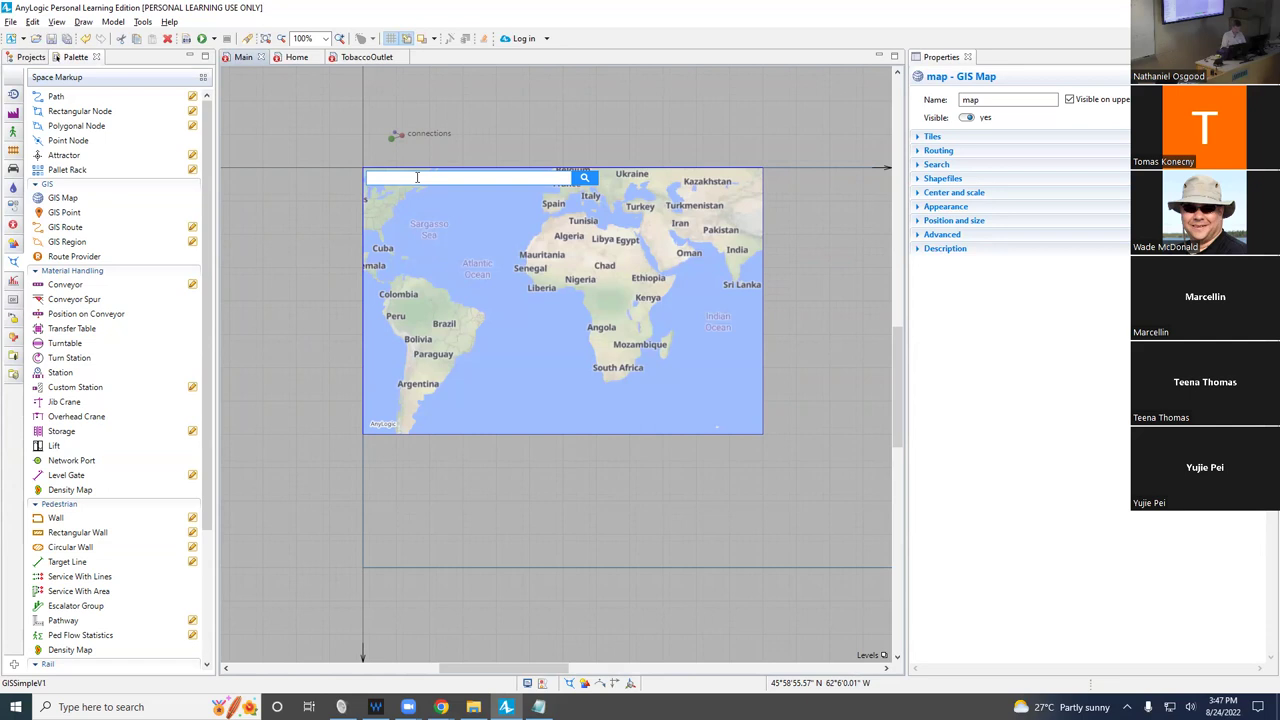
pyautogui.click(417, 177)
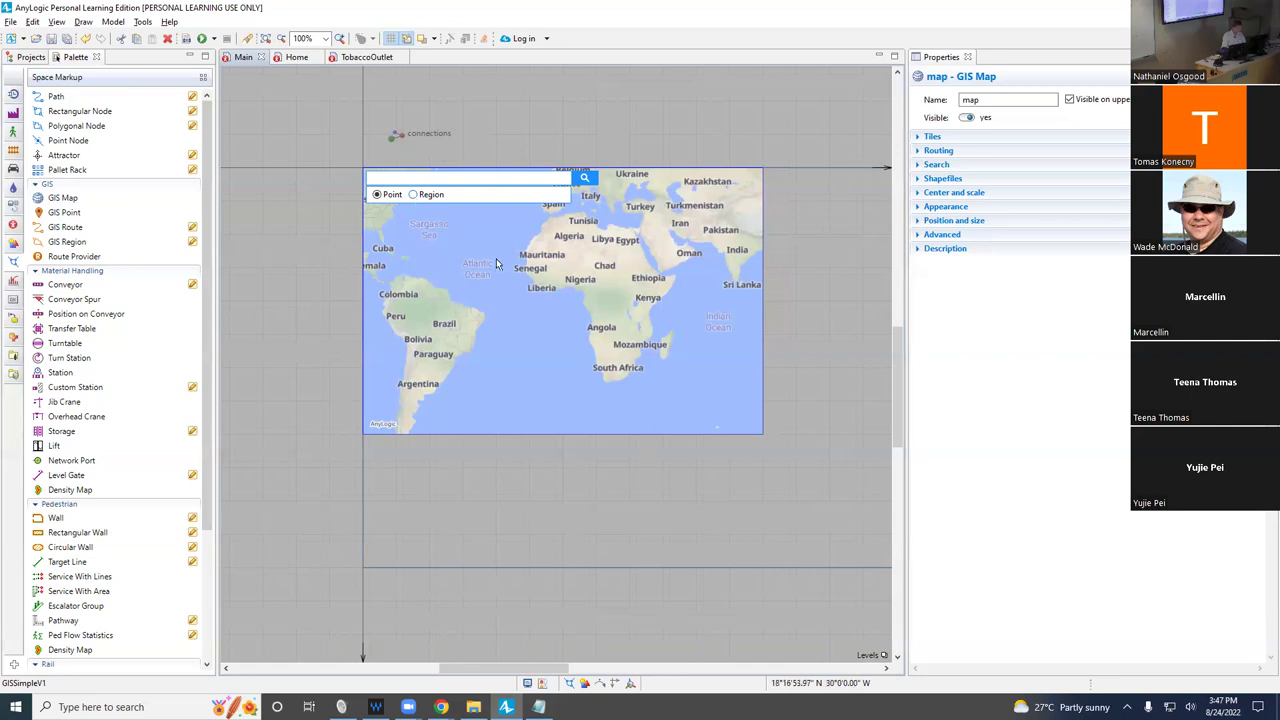
pyautogui.click(410, 196)
pyautogui.write('Saskatoon')
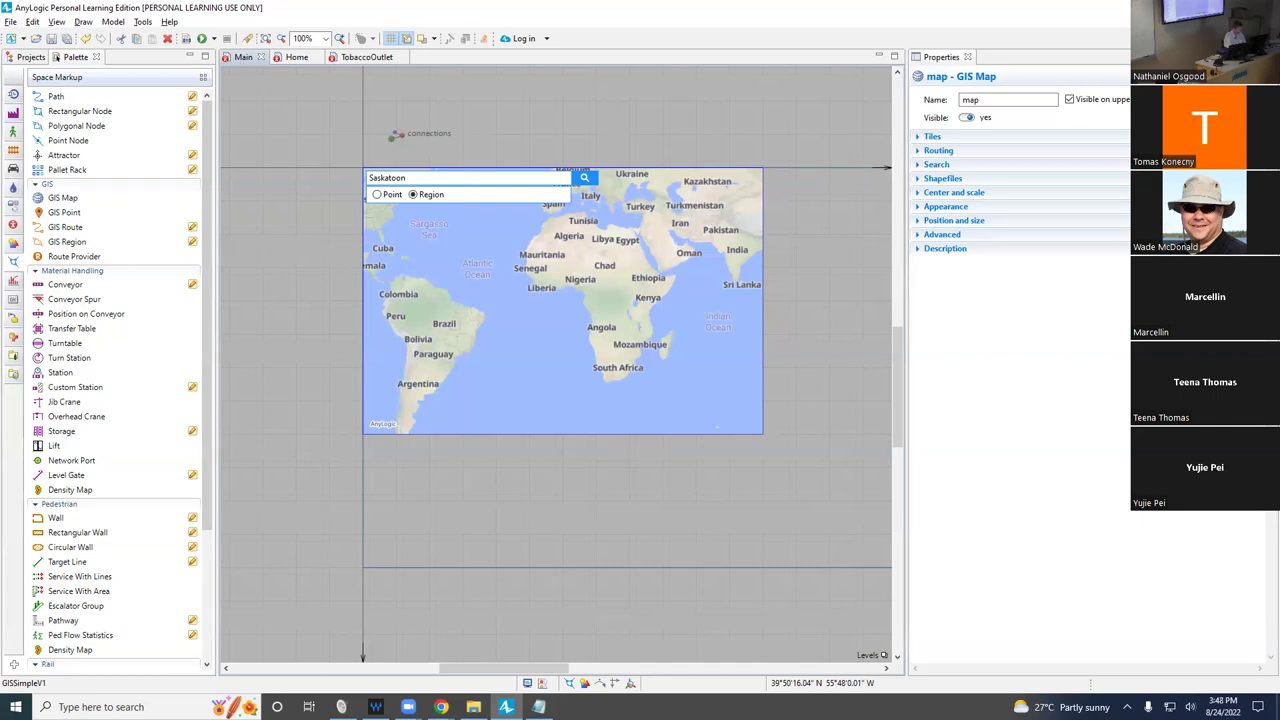
pyautogui.hotkey('ctrl', 'a')
pyautogui.press('BackSpace')
pyautogui.write('Tampa')
pyautogui.write(', Florida')
# Run the 'Tampa, Florida' search and select the Tampa, Hillsborough County result.
pyautogui.press('Return')
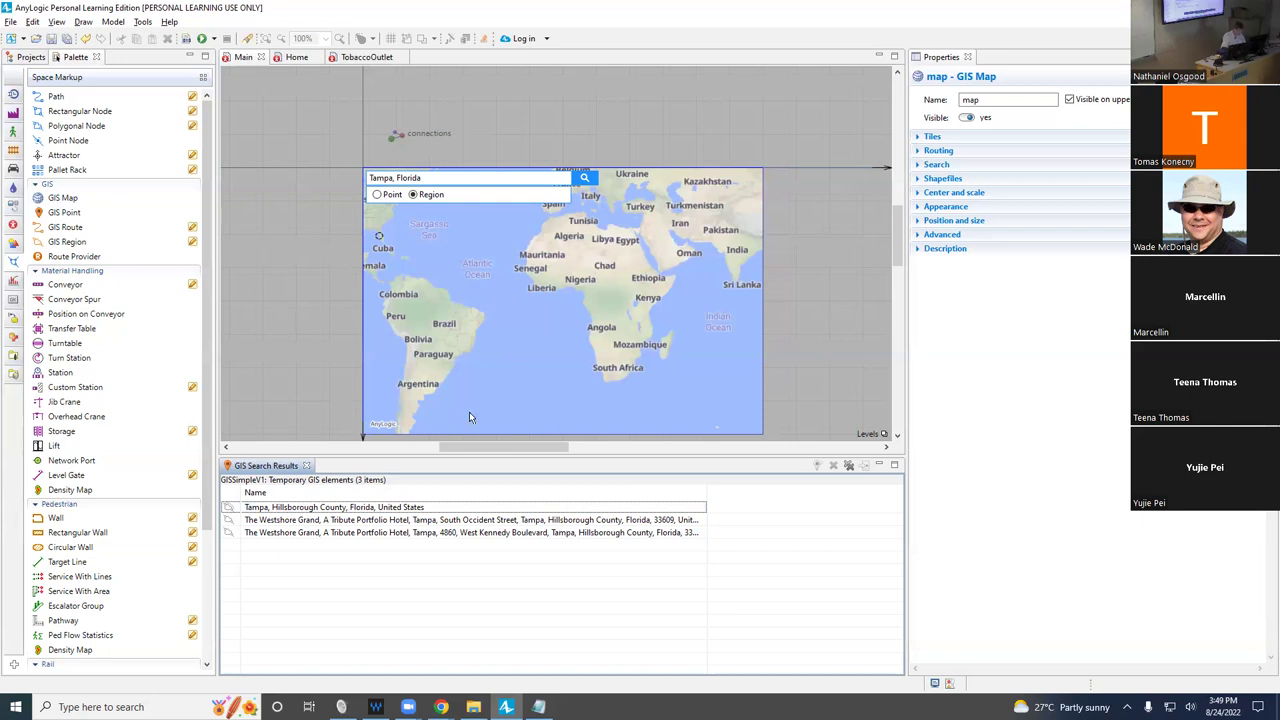
pyautogui.click(392, 509)
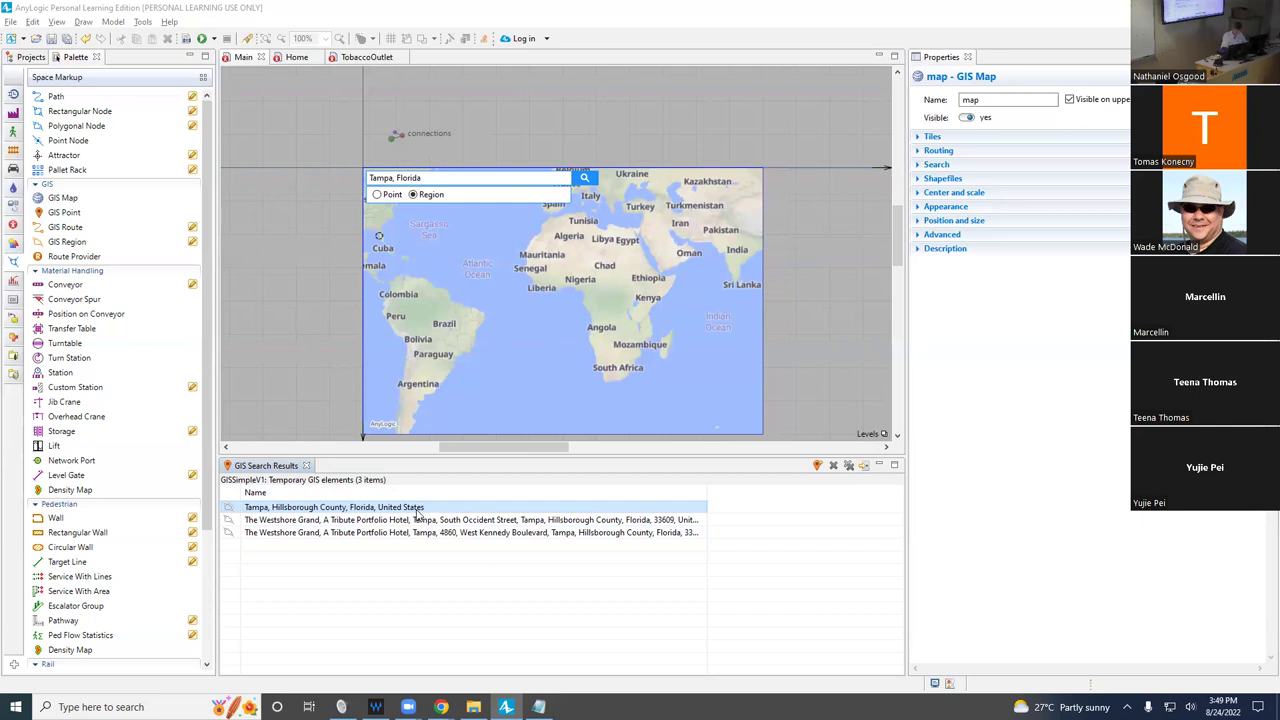
# Open the context menu of the Tampa, Hillsborough County search result.
pyautogui.rightClick(418, 512)
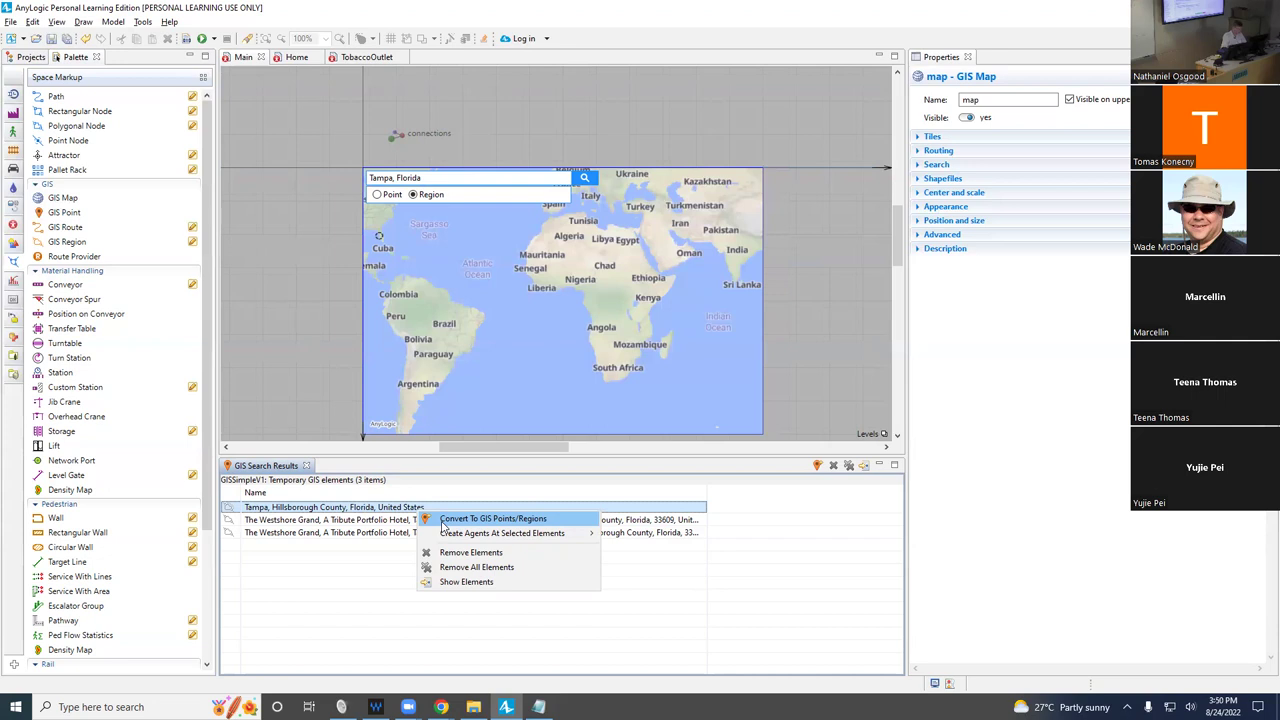
# Leave and re-enter the map's search, then type 'Tampa, Florida' again.
pyautogui.click(284, 333)
pyautogui.doubleClick(533, 313)
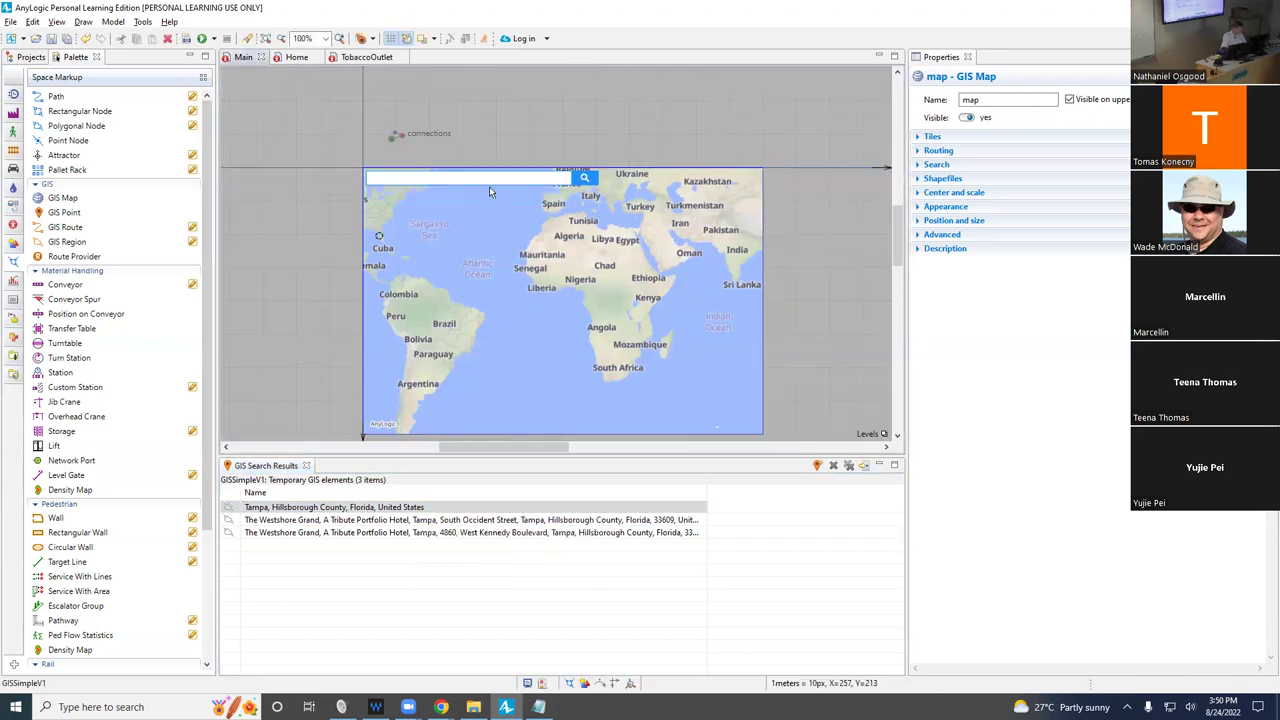
pyautogui.click(462, 179)
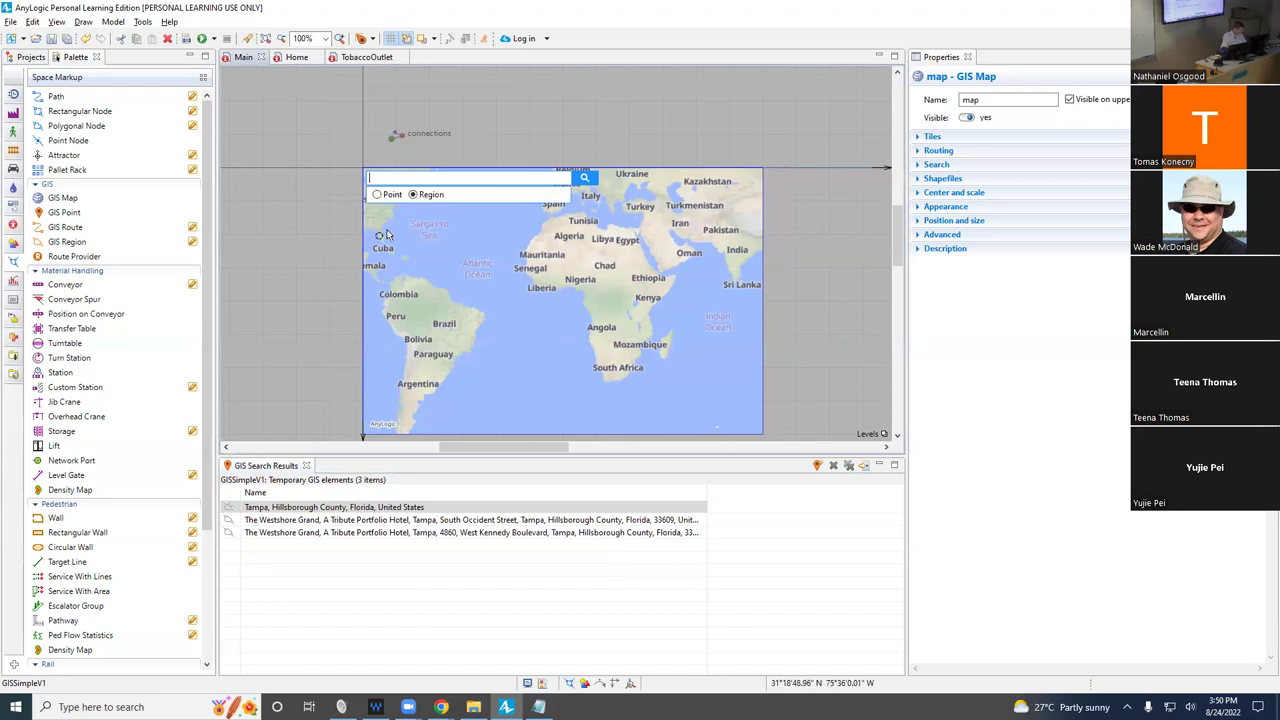
pyautogui.rightClick(415, 178)
pyautogui.press('Escape')
pyautogui.write('Tampa, Florida')
# Convert the Tampa region result into a GIS region and return to model editing.
pyautogui.rightClick(302, 508)
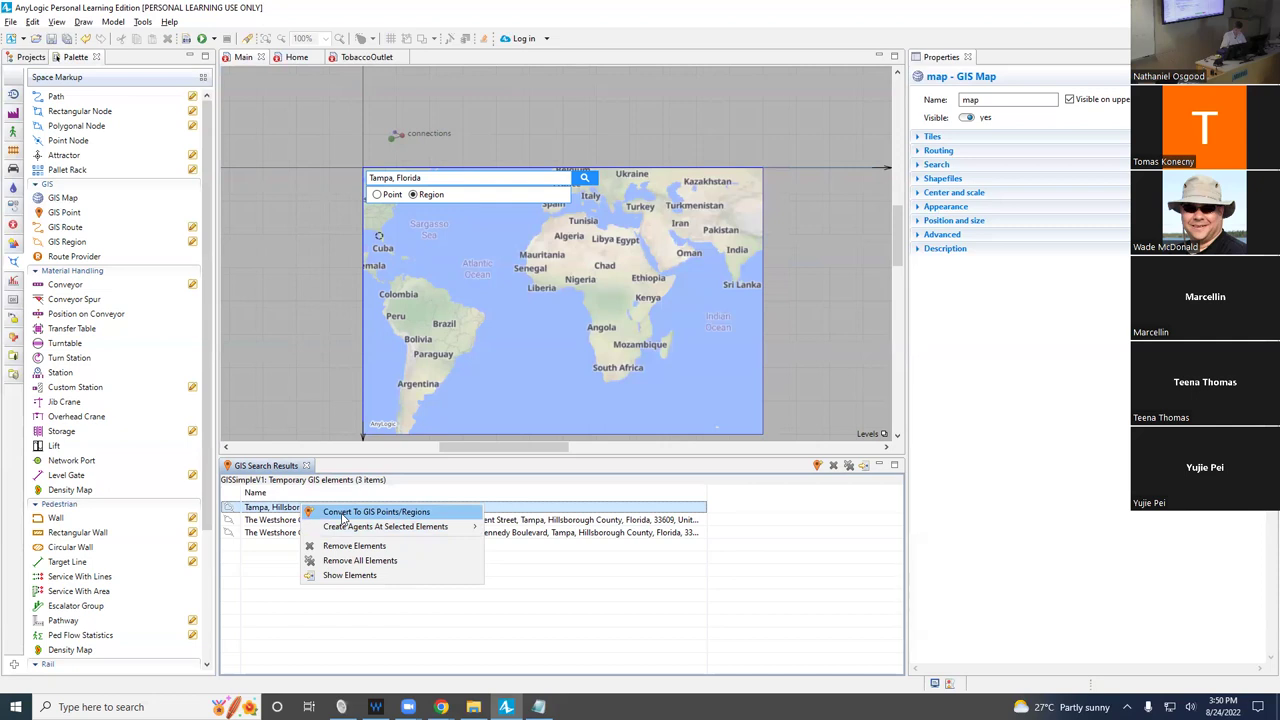
pyautogui.click(343, 513)
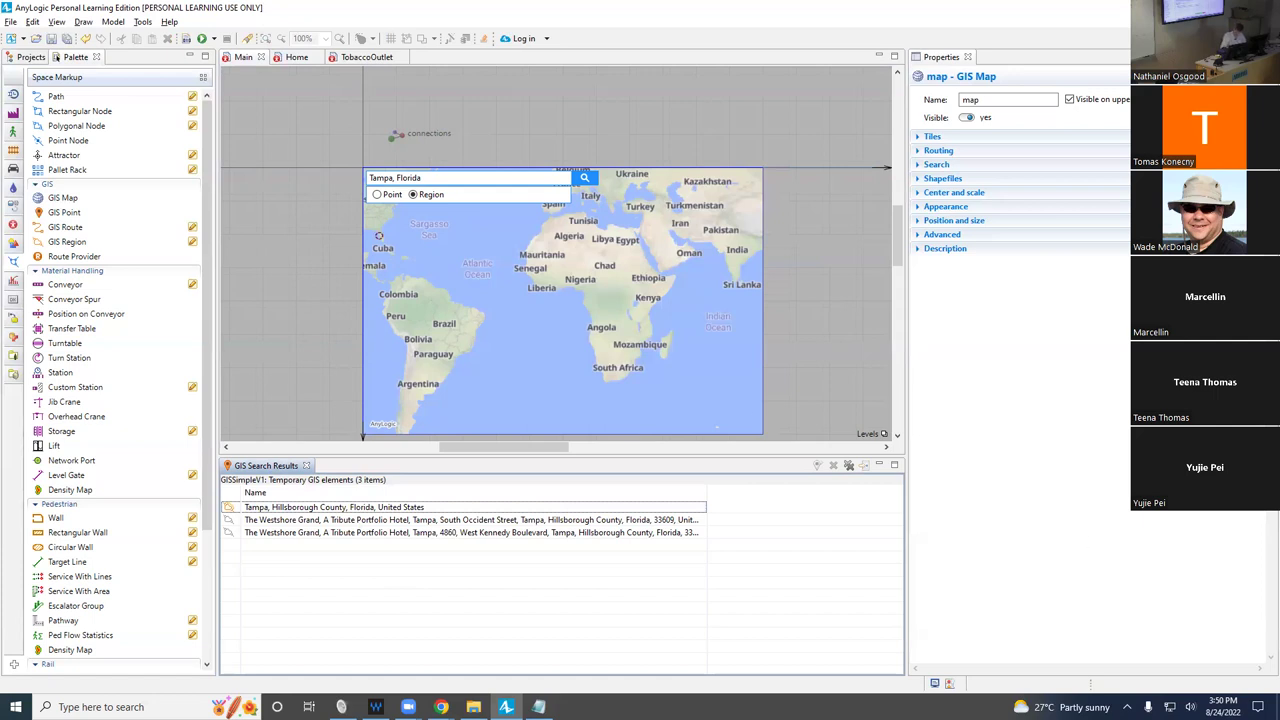
pyautogui.hotkey('alt', 'Tab')
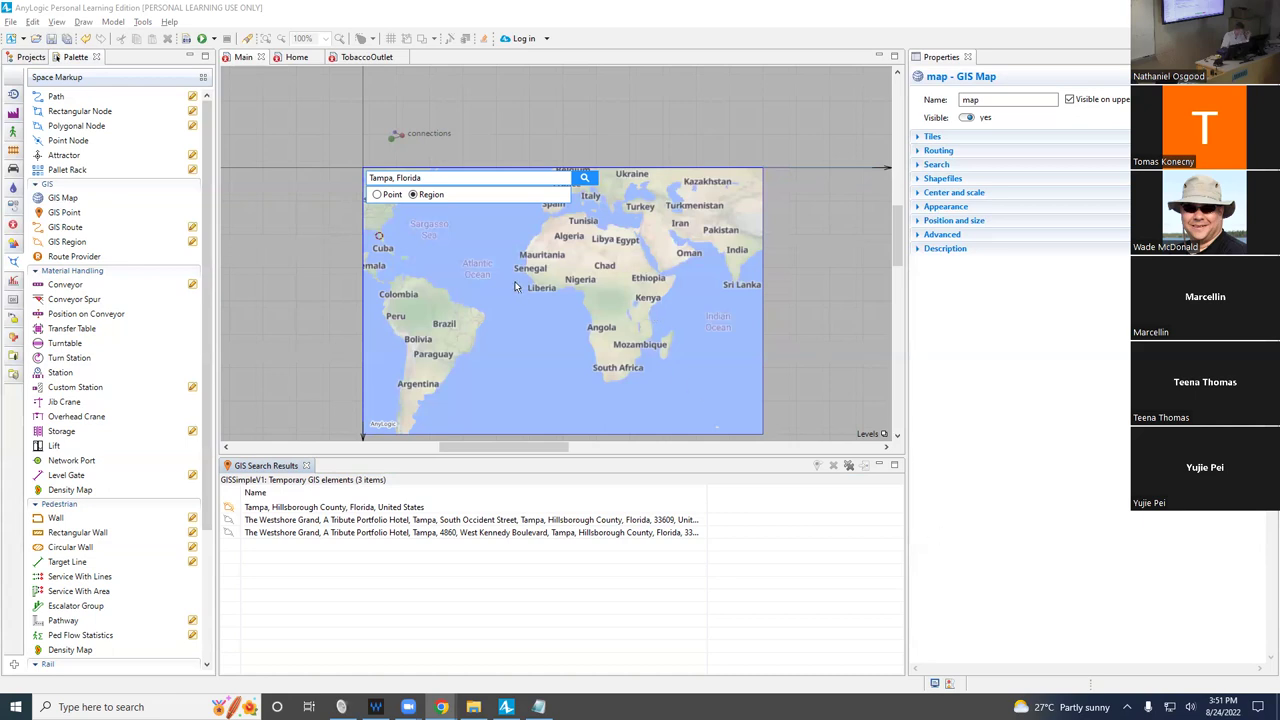
pyautogui.click(515, 287)
pyautogui.moveTo(515, 287); pyautogui.dragTo(641, 336)
# Zoom and pan the GIS map from North America into Florida around Tampa and Brandon.
pyautogui.doubleClick(516, 287)
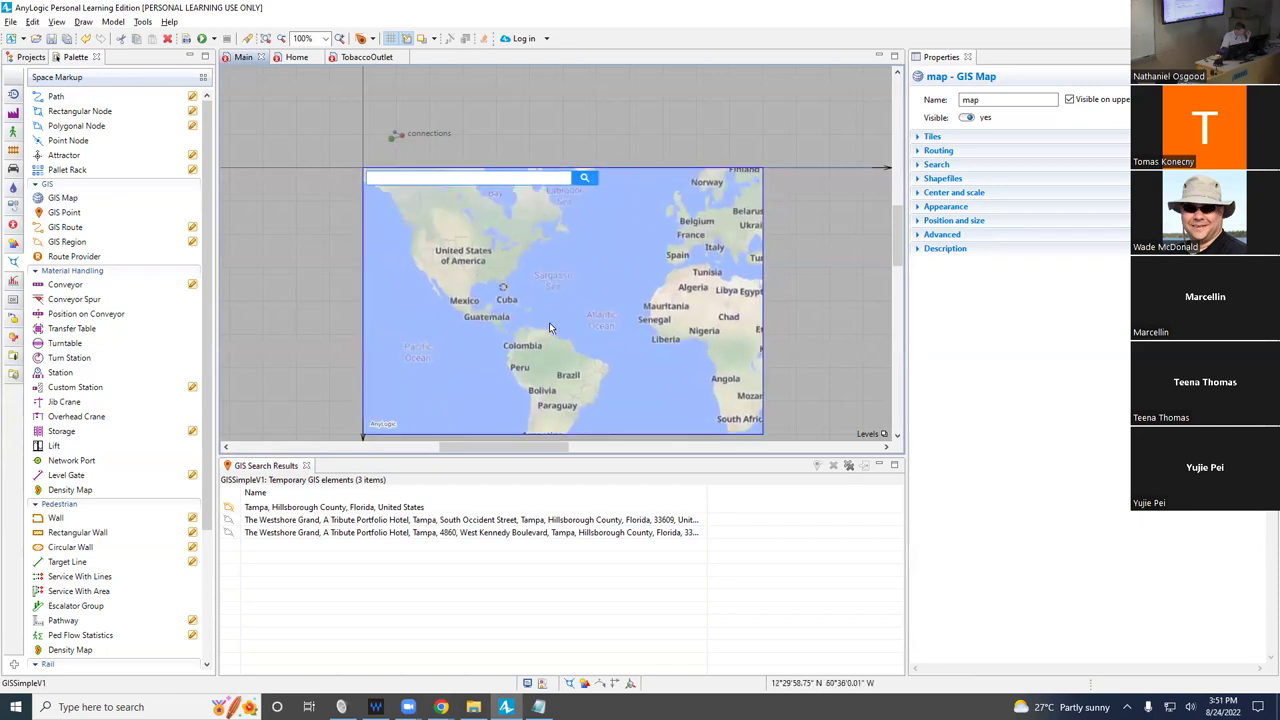
pyautogui.moveTo(545, 323); pyautogui.dragTo(584, 339)
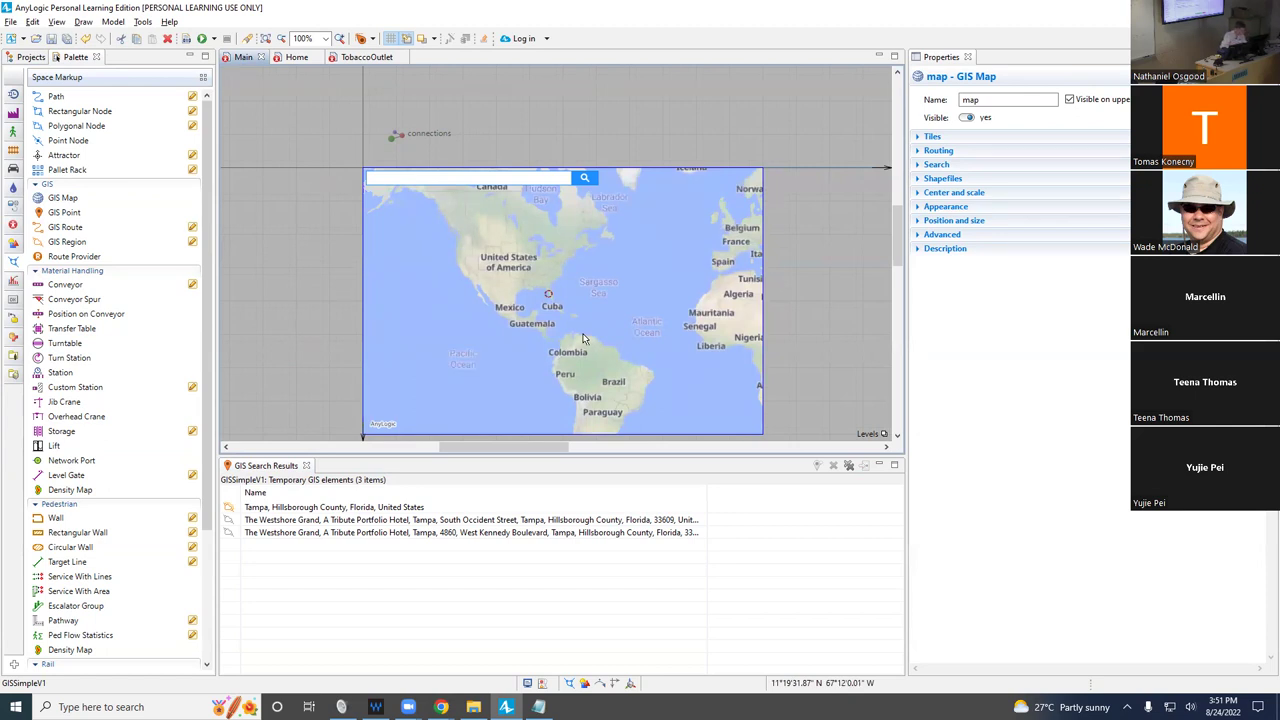
pyautogui.scroll(1, 592, 310)
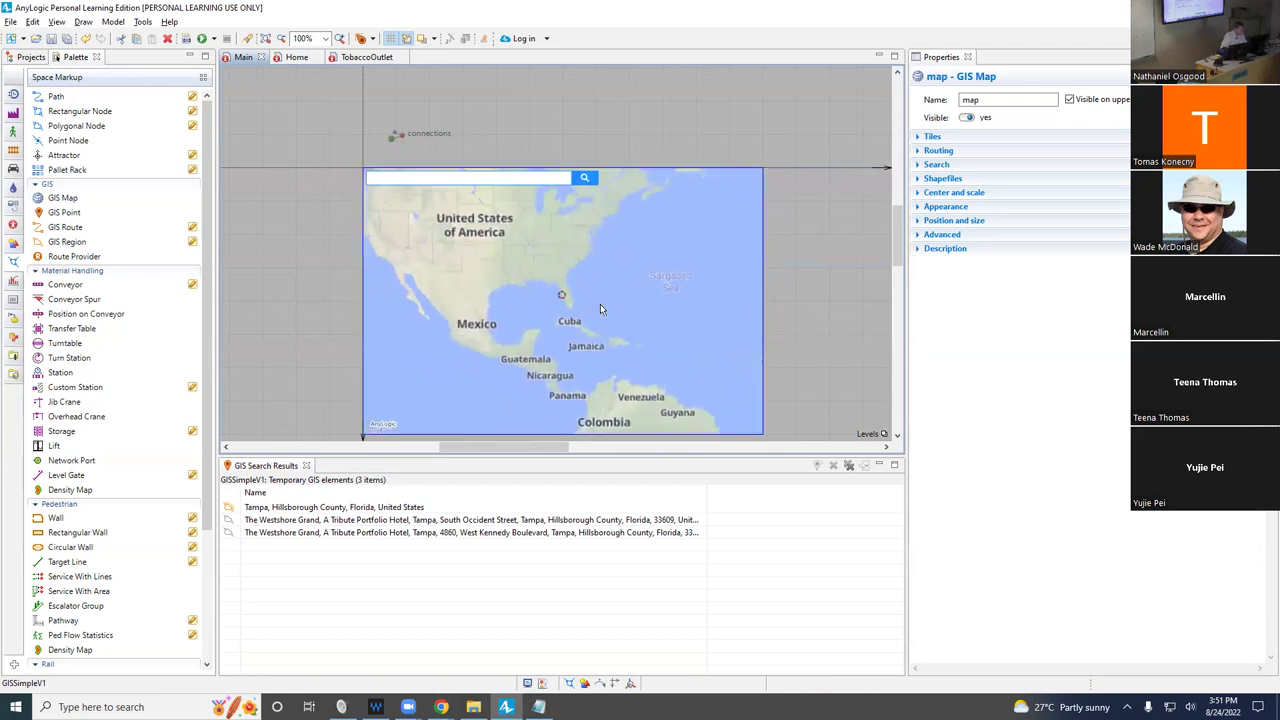
pyautogui.scroll(2, 600, 304)
pyautogui.scroll(1, 570, 300)
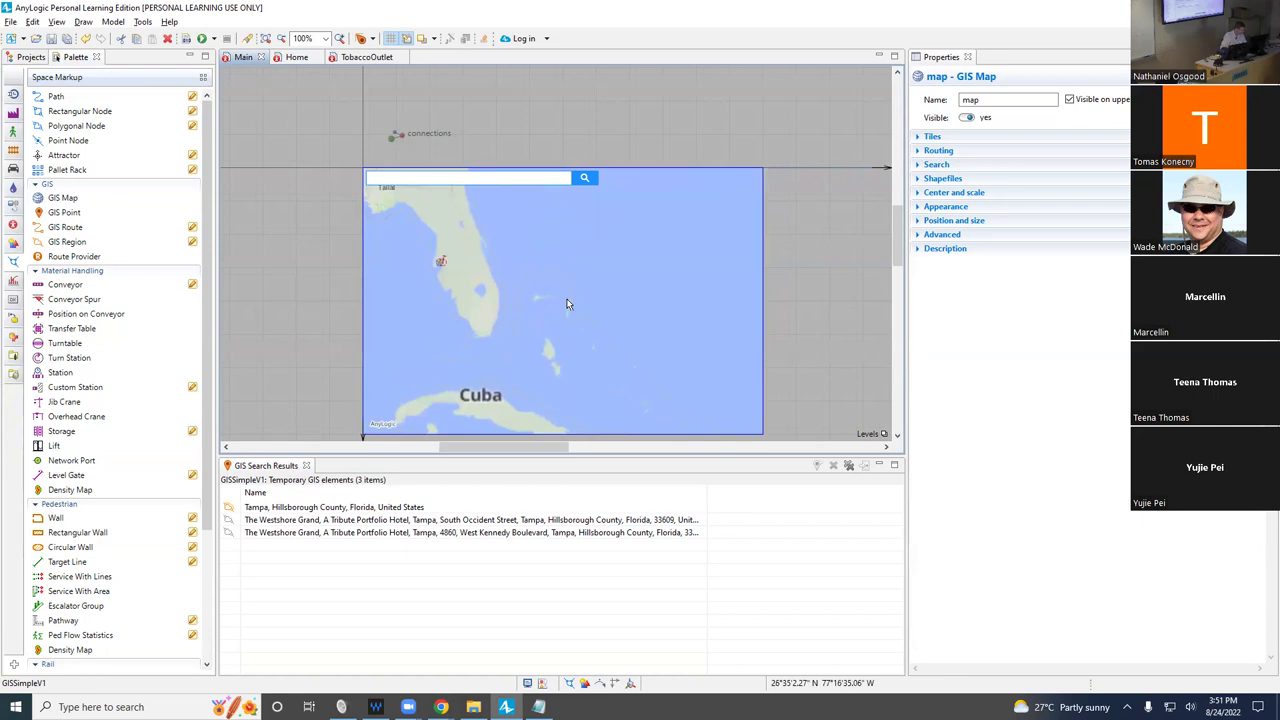
pyautogui.scroll(1, 567, 304)
pyautogui.scroll(-2, 586, 301)
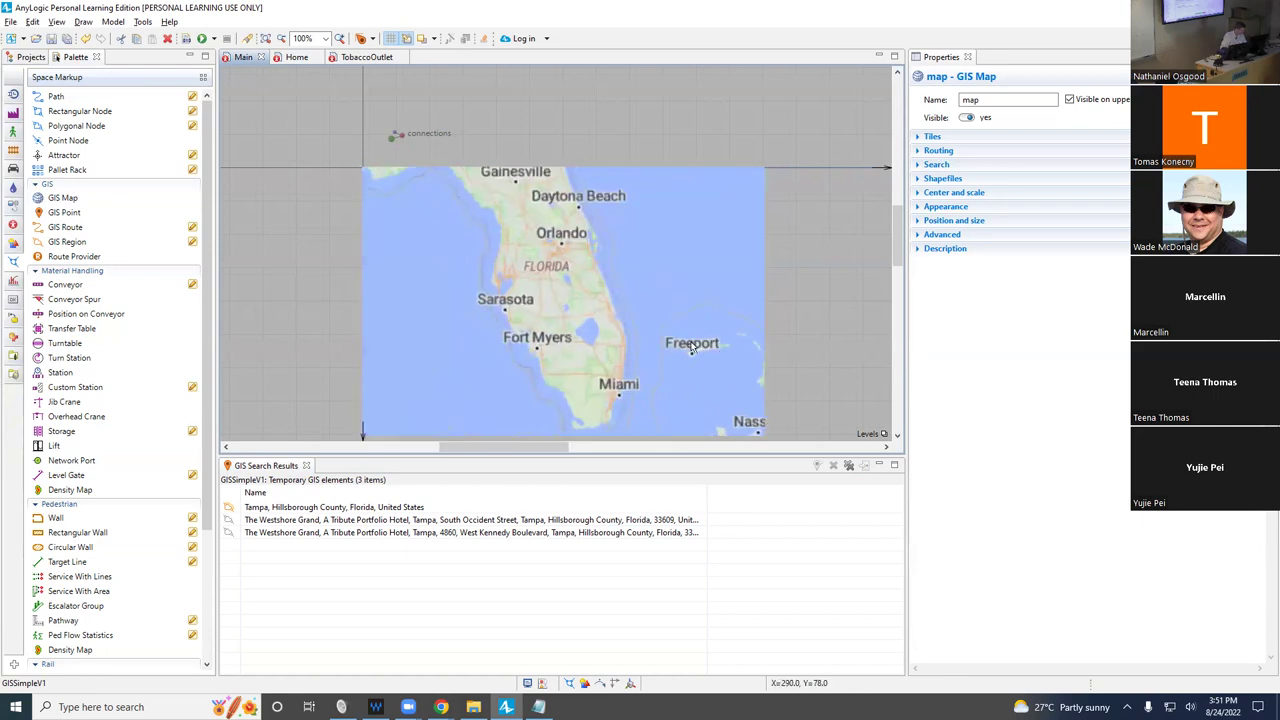
pyautogui.scroll(1, 522, 322)
pyautogui.scroll(1, 522, 322)
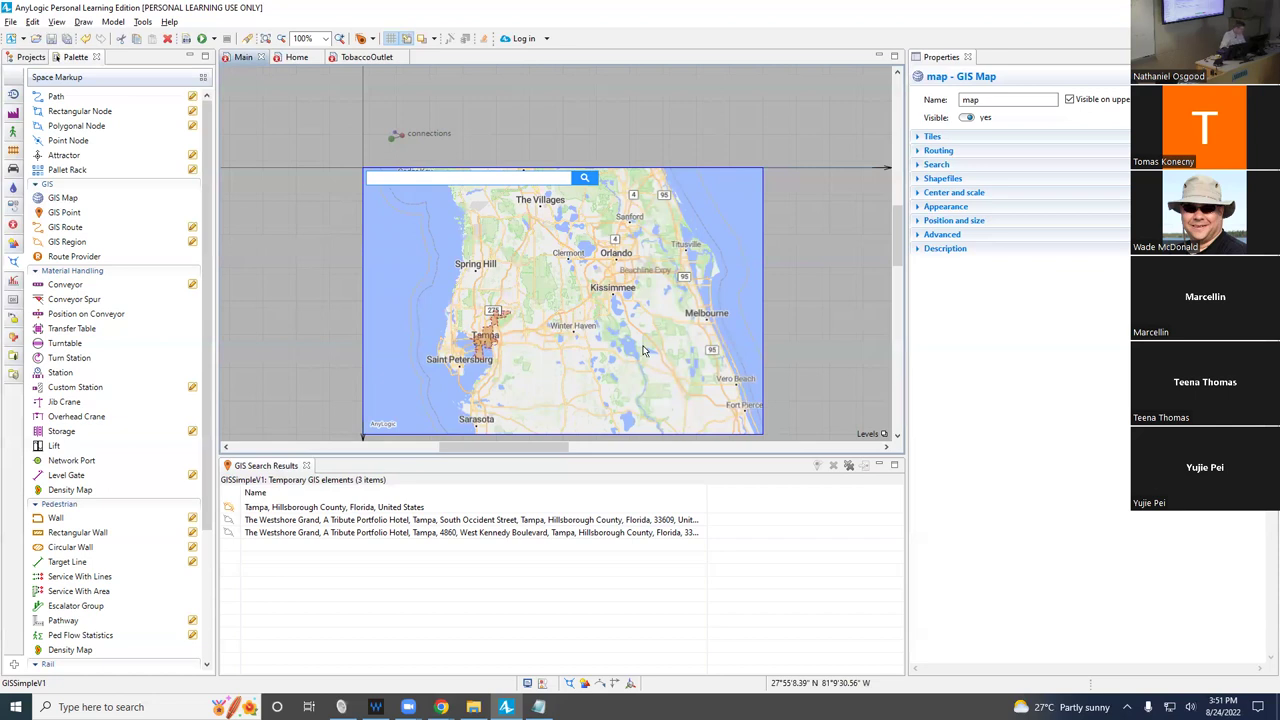
pyautogui.scroll(6, 643, 350)
pyautogui.scroll(-5, 508, 274)
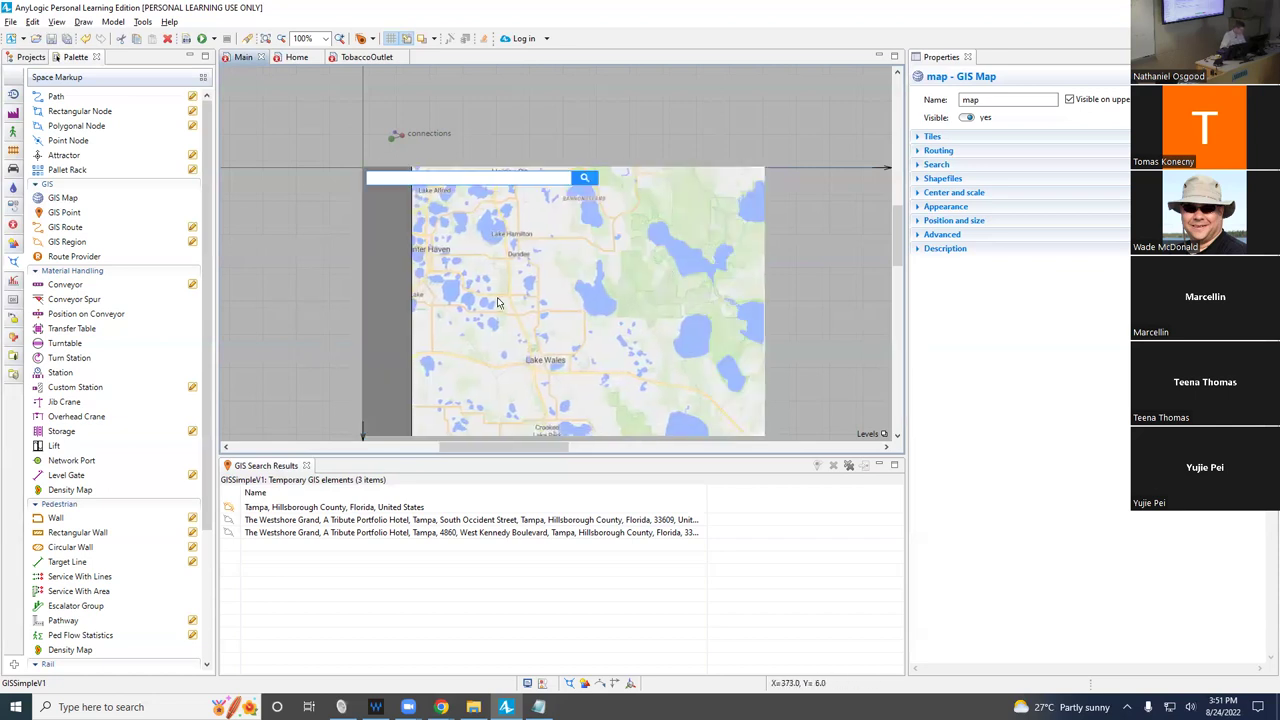
pyautogui.scroll(2, 468, 323)
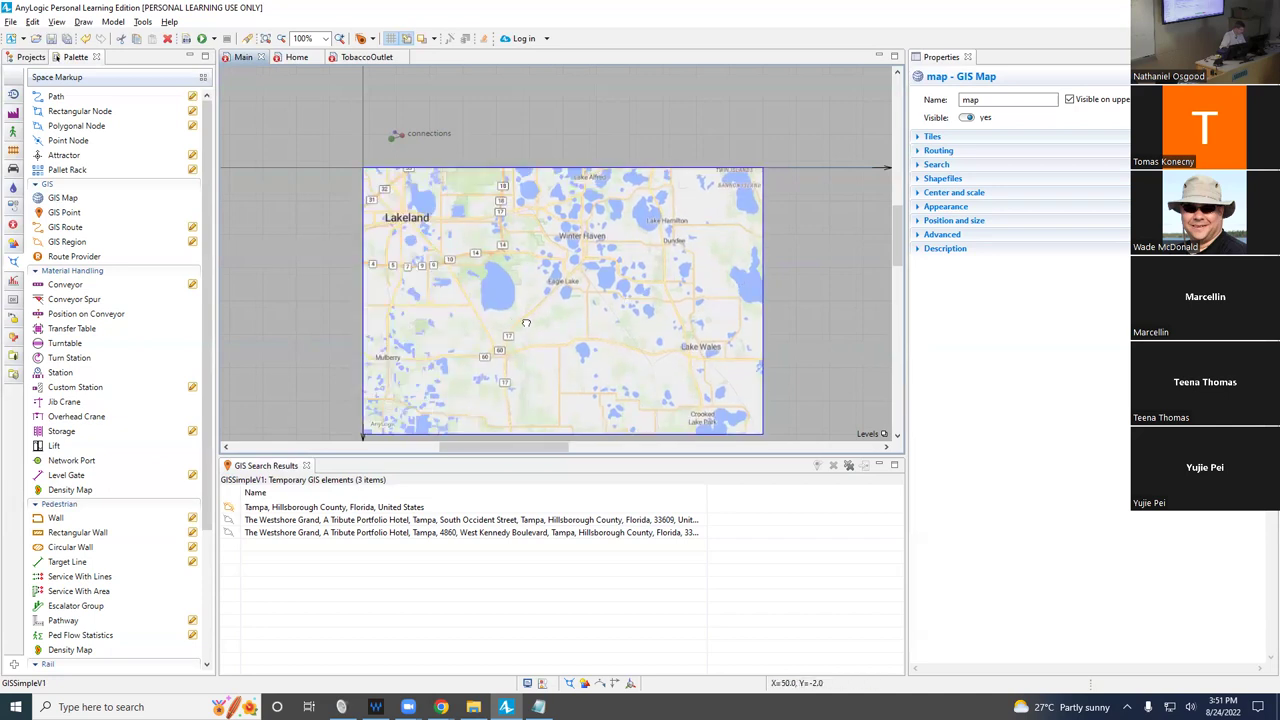
pyautogui.moveTo(468, 323); pyautogui.dragTo(632, 262)
pyautogui.moveTo(480, 405); pyautogui.dragTo(704, 487)
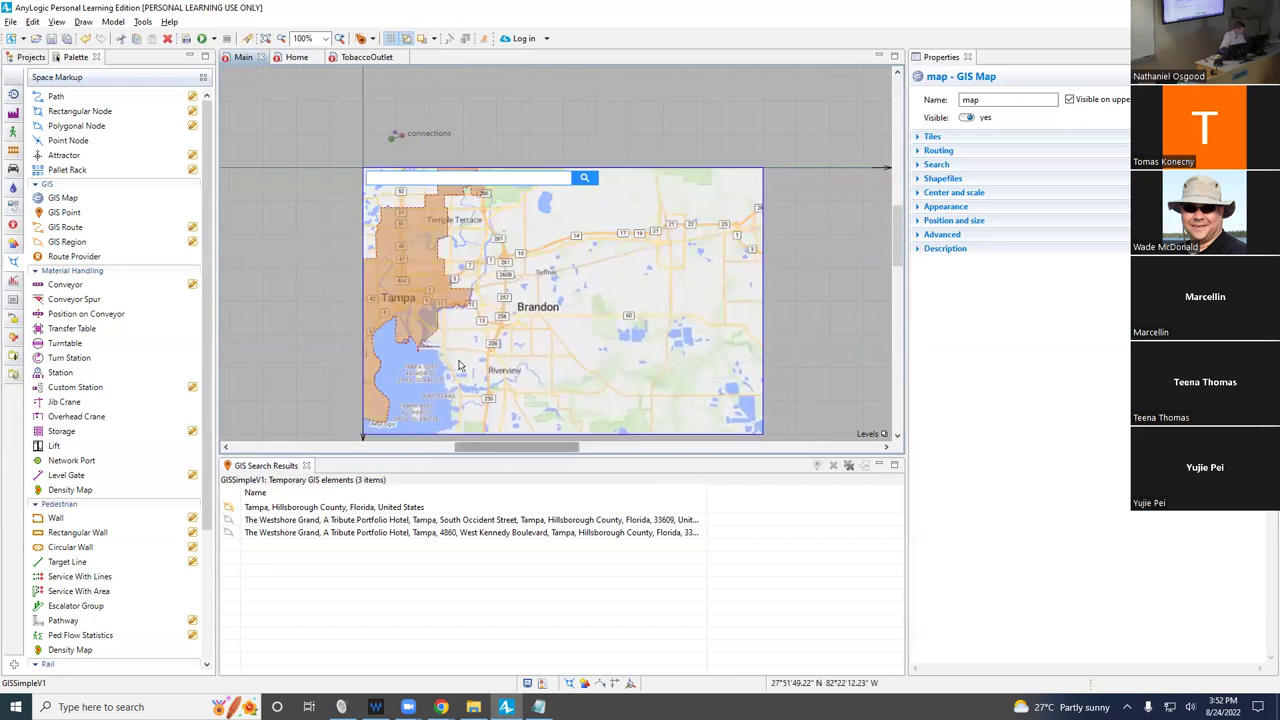
# Centre the map on the orange Tampa region, then reopen the map's place search bar.
pyautogui.click(442, 298)
pyautogui.moveTo(442, 298); pyautogui.dragTo(610, 313)
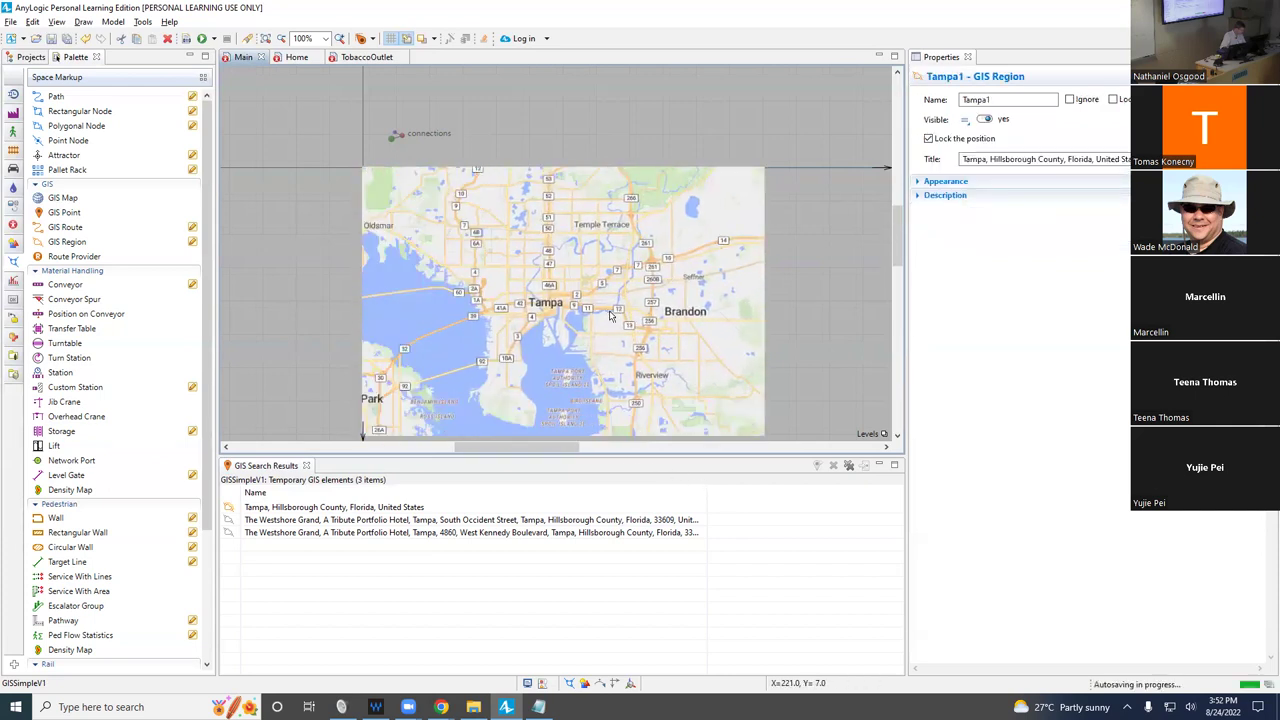
pyautogui.click(638, 327)
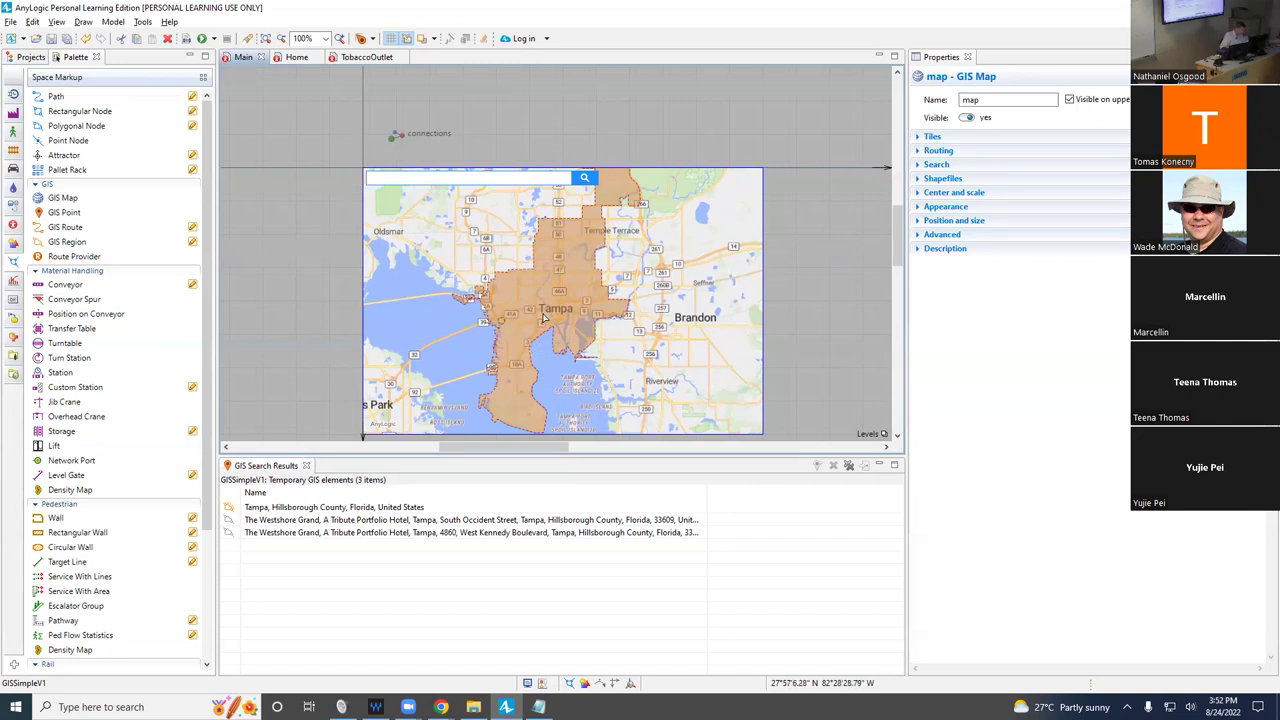
pyautogui.click(634, 402)
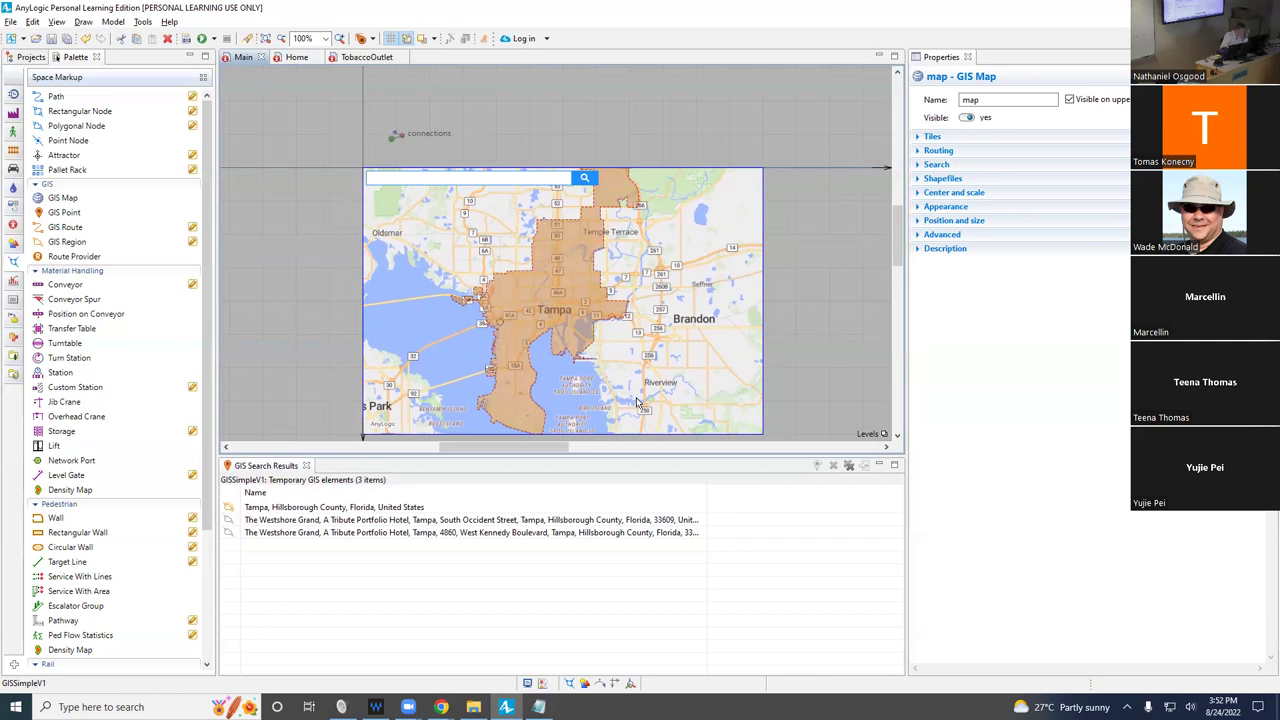
pyautogui.press('Escape')
pyautogui.doubleClick(620, 342)
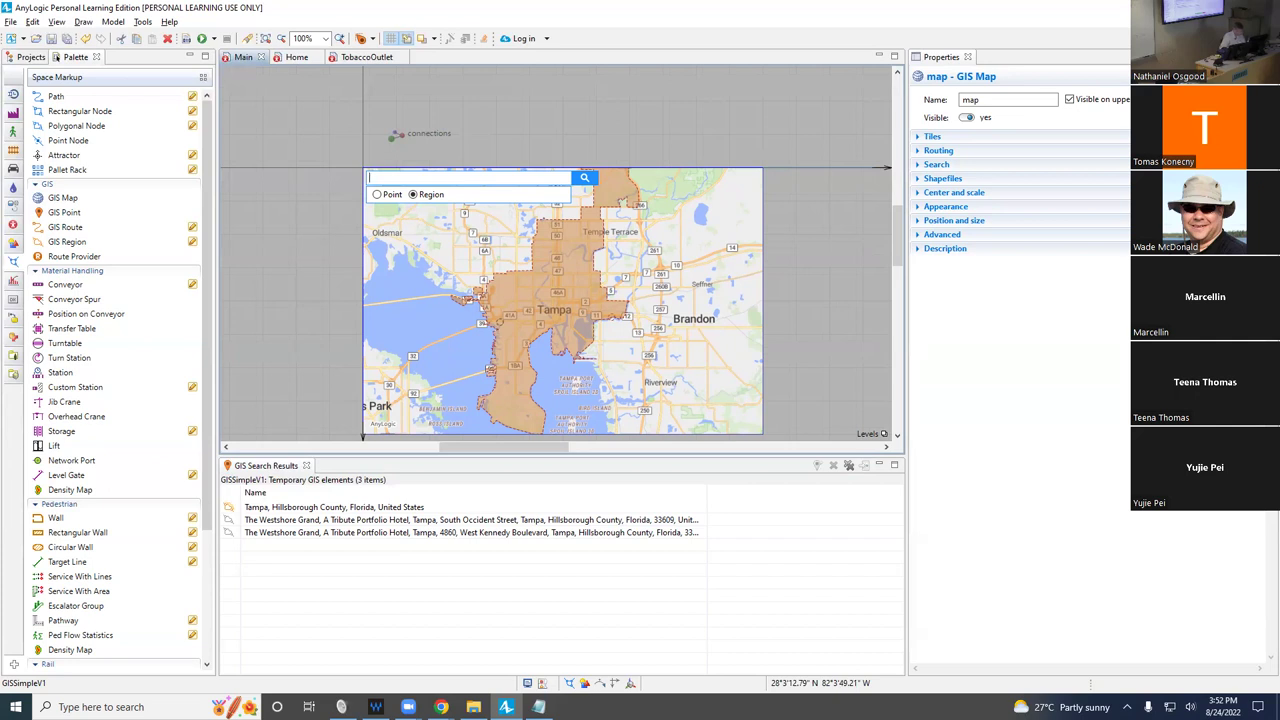
# Search the map for 'Tobacco' as points.
pyautogui.click(441, 707)
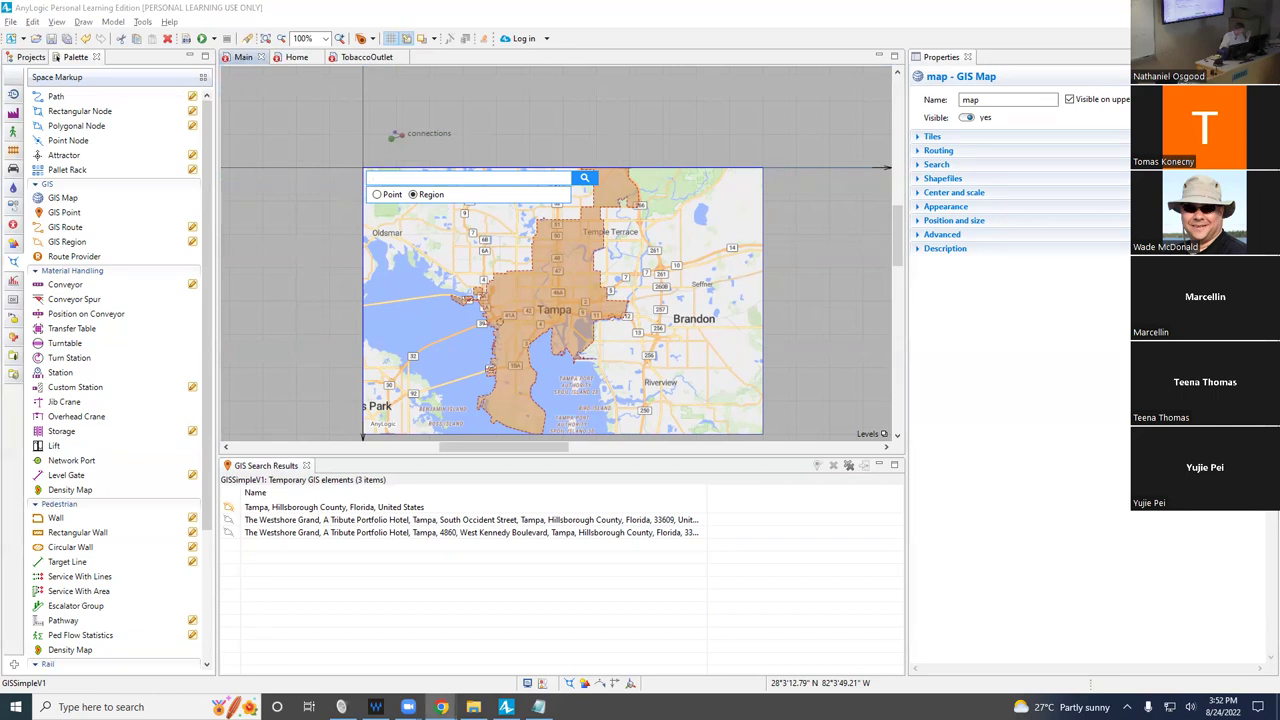
pyautogui.click(389, 198)
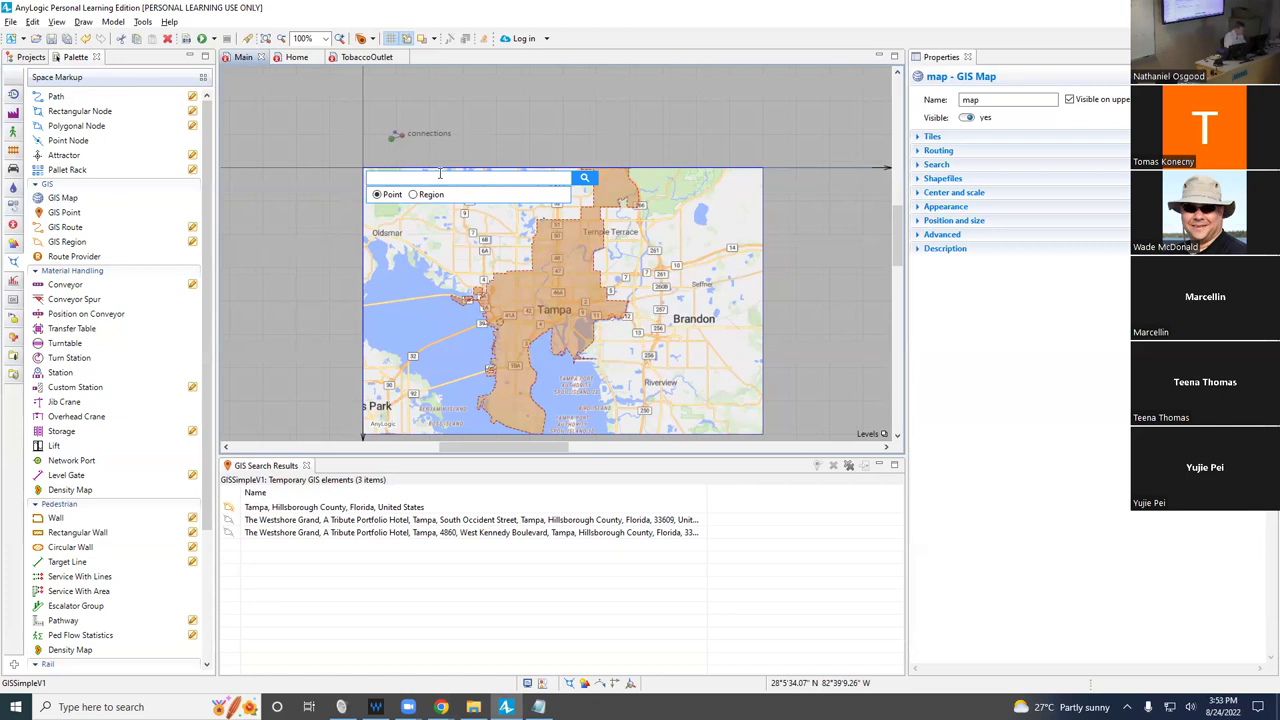
pyautogui.write('Tobacco')
pyautogui.click(583, 179)
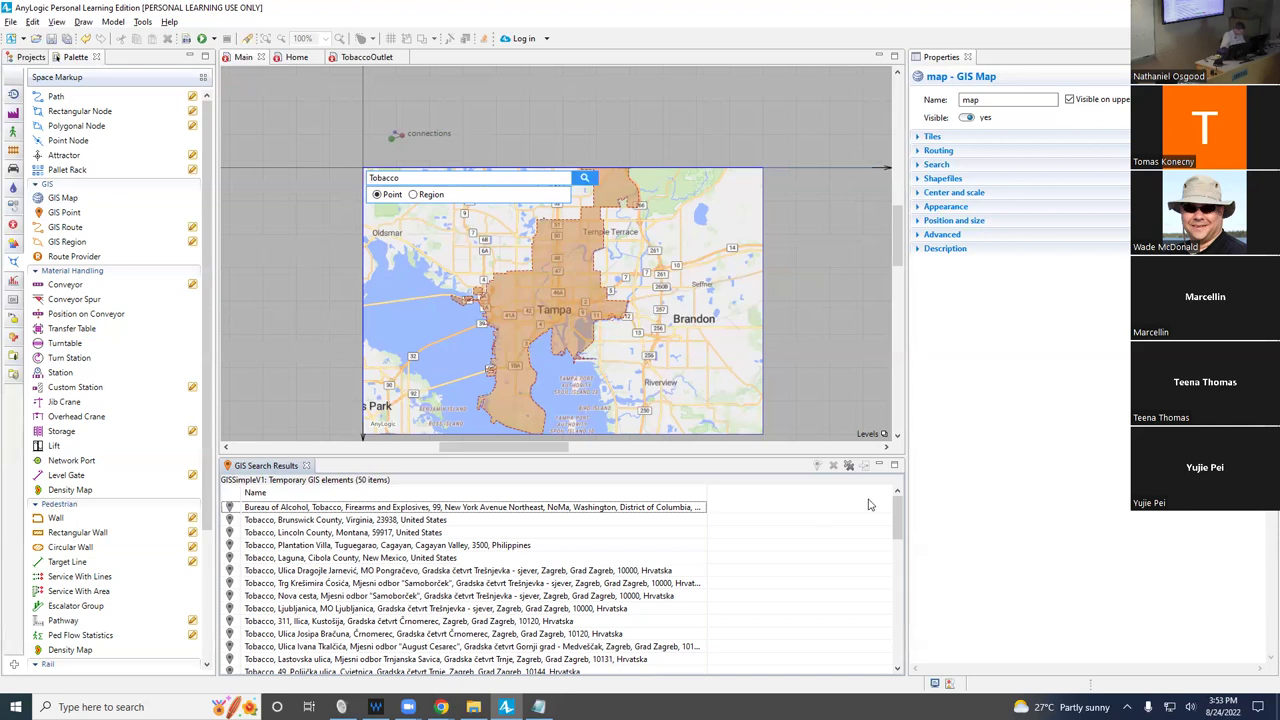
# Rerun the Tobacco search with the Tampa region selected and browse the 50 results.
pyautogui.click(898, 552)
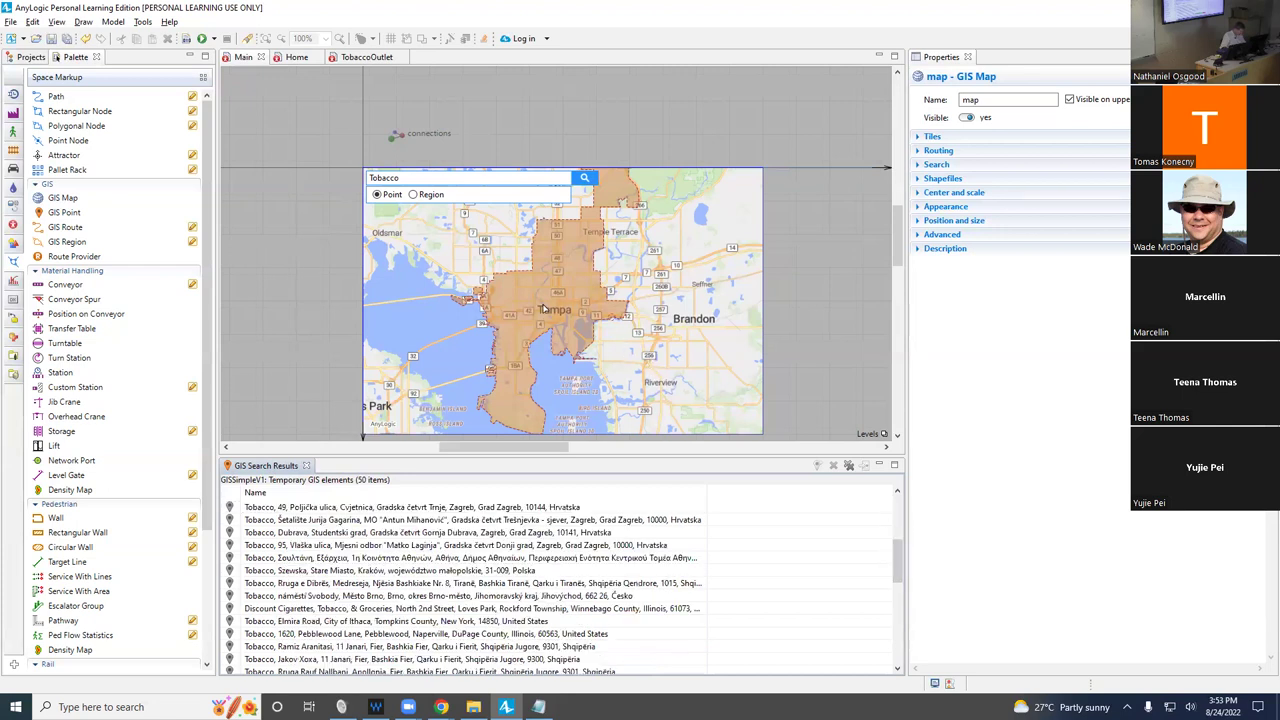
pyautogui.click(543, 309)
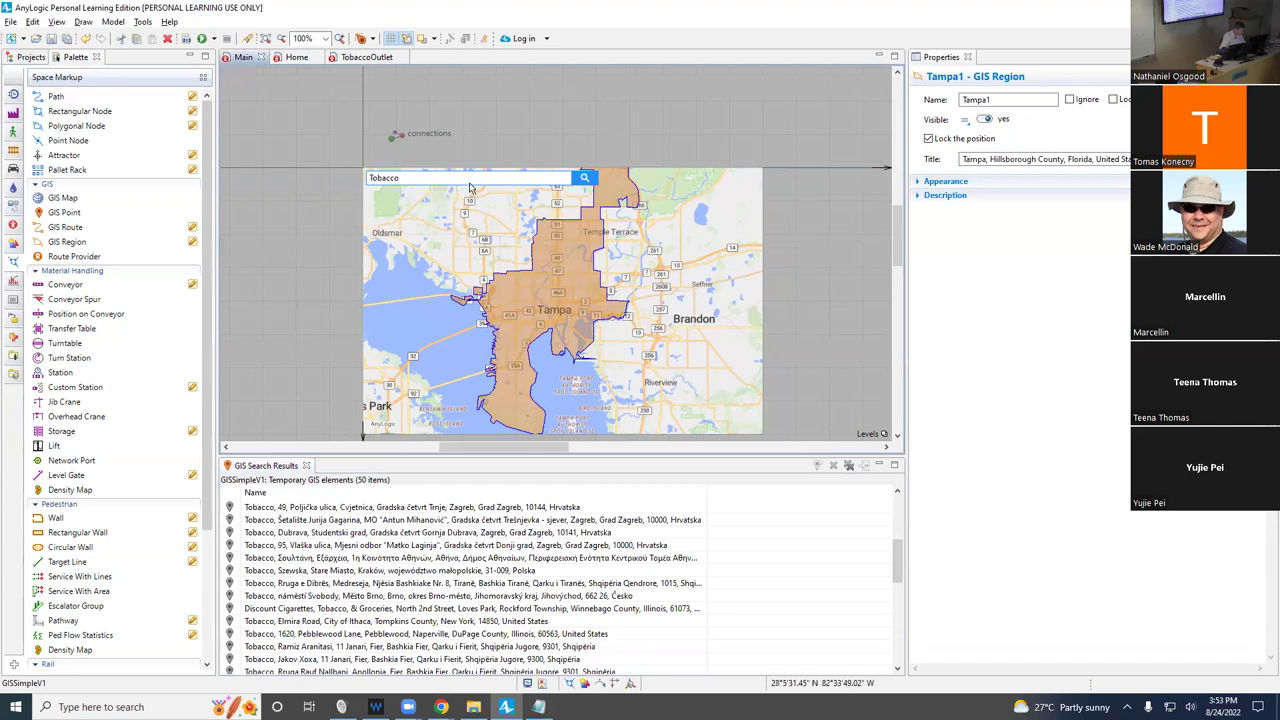
pyautogui.click(582, 181)
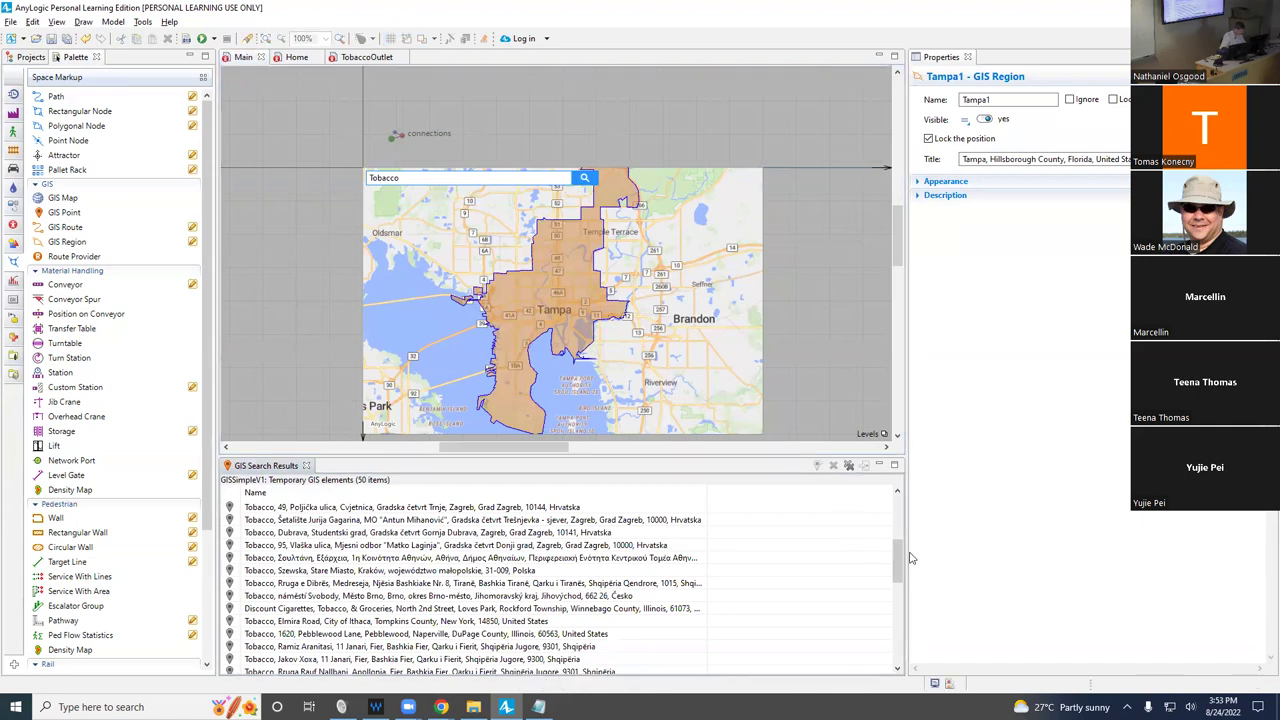
pyautogui.moveTo(898, 562); pyautogui.dragTo(910, 492)
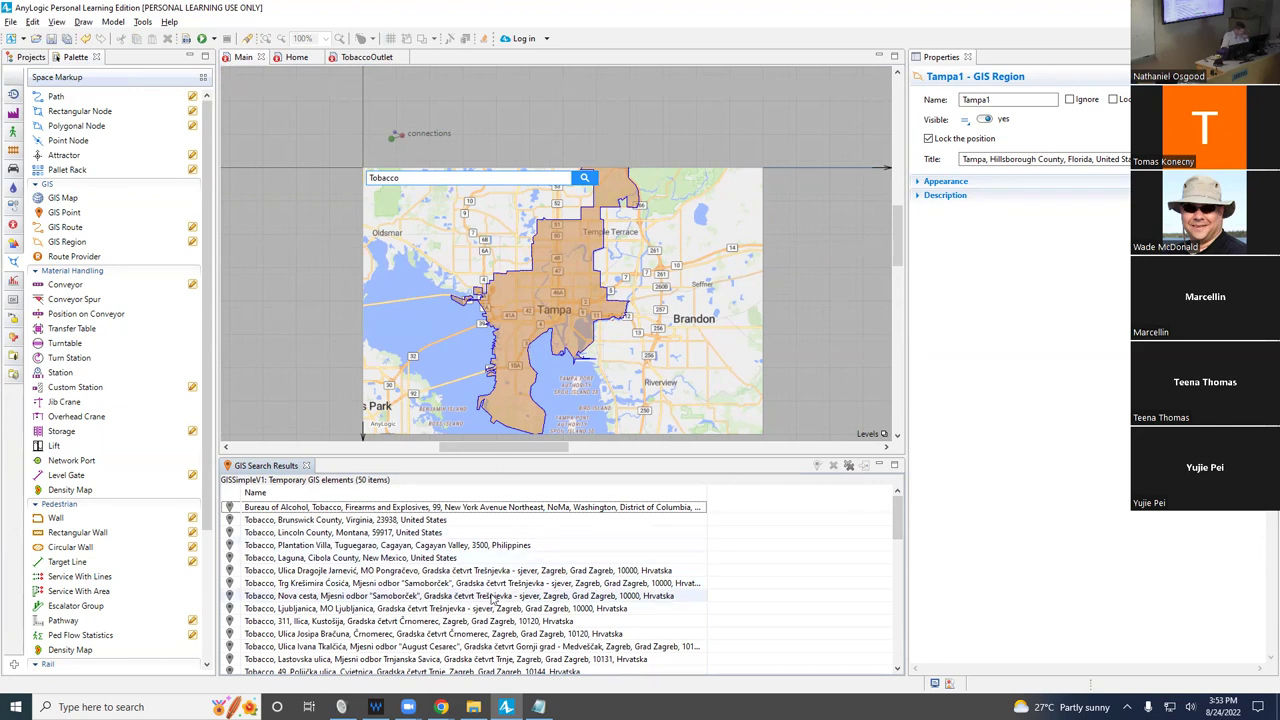
pyautogui.scroll(-2, 741, 605)
pyautogui.scroll(-8, 741, 605)
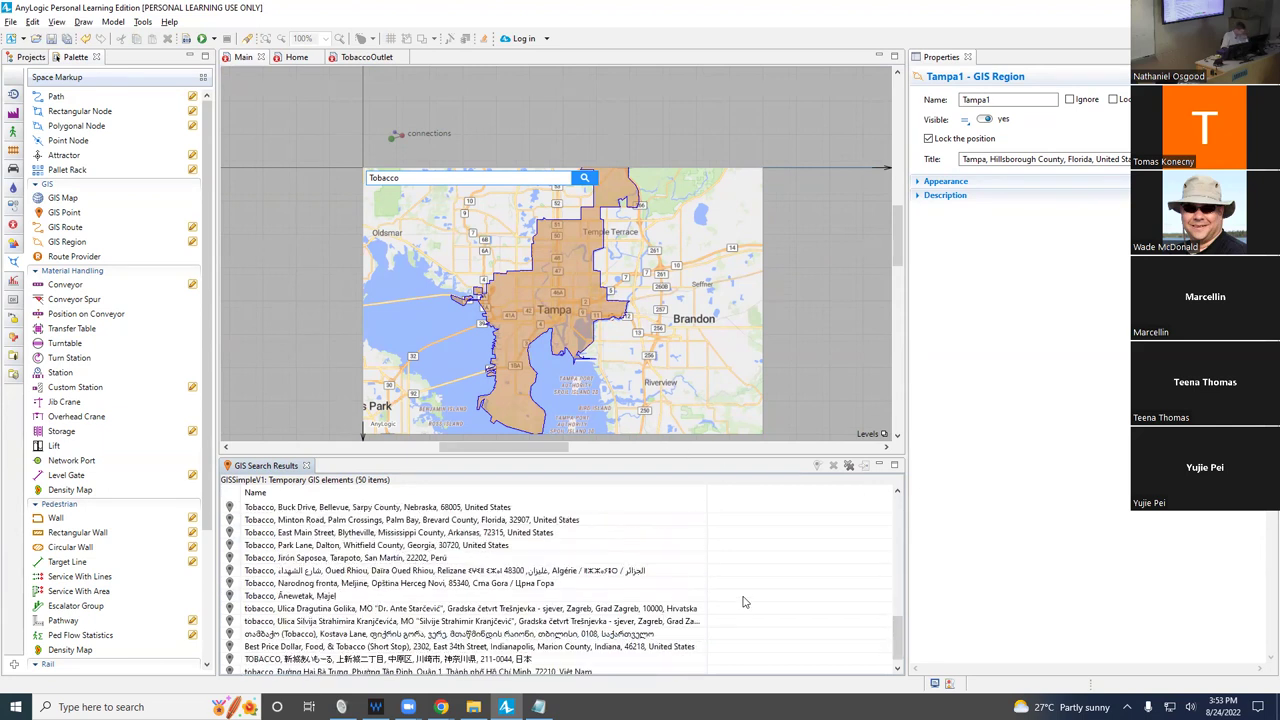
pyautogui.scroll(5, 743, 602)
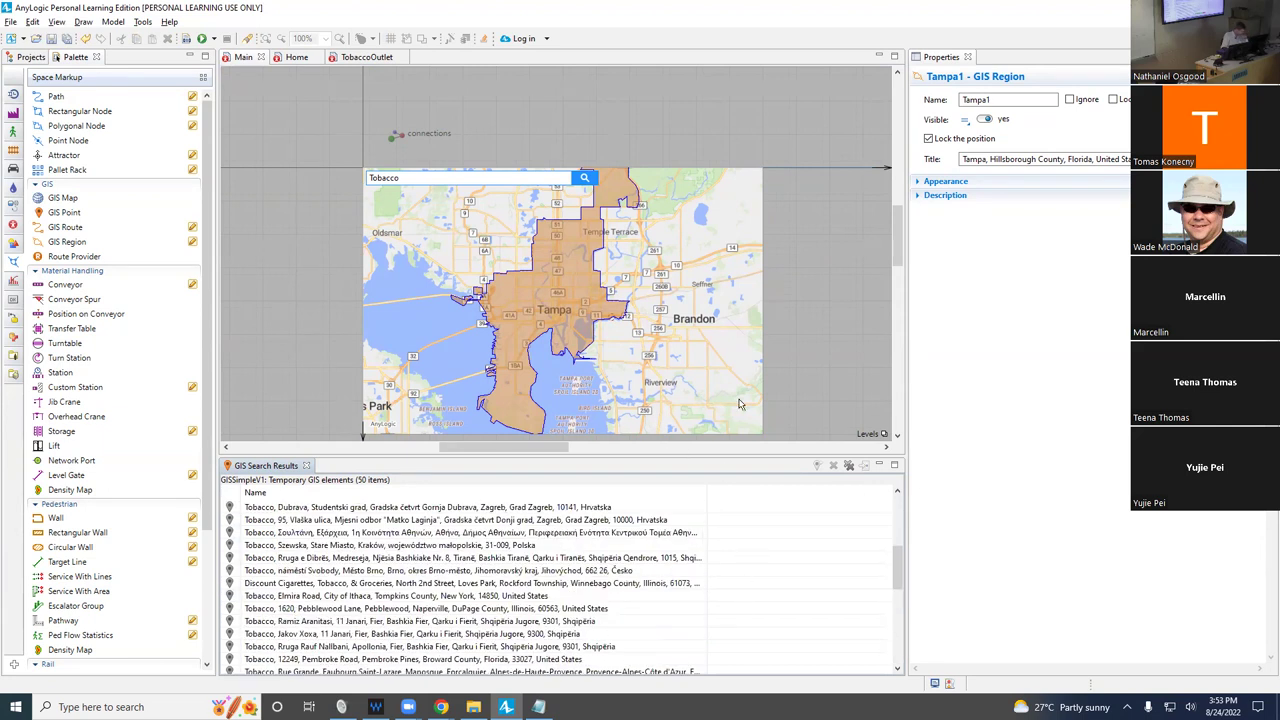
# Search for 'Tobacco, Tampa', which finds nothing, then trim the query back to 'Tobacco'.
pyautogui.click(415, 177)
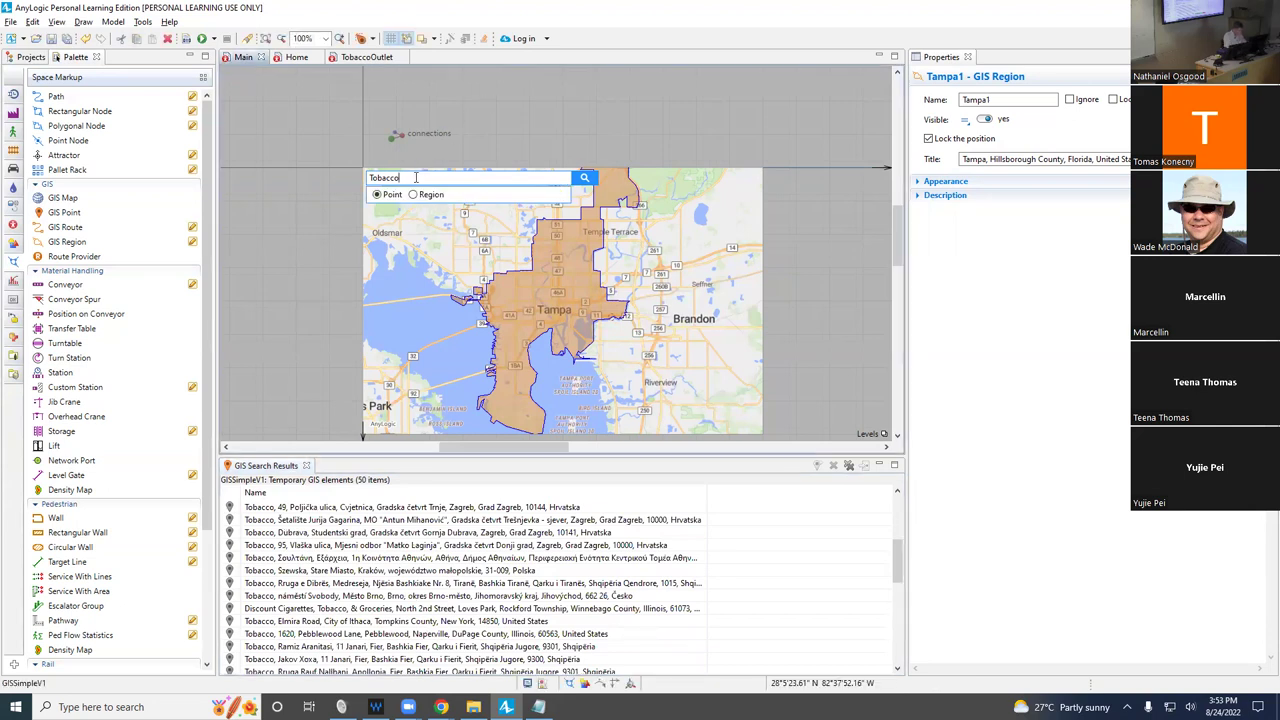
pyautogui.write(', Tampa')
pyautogui.press('Return')
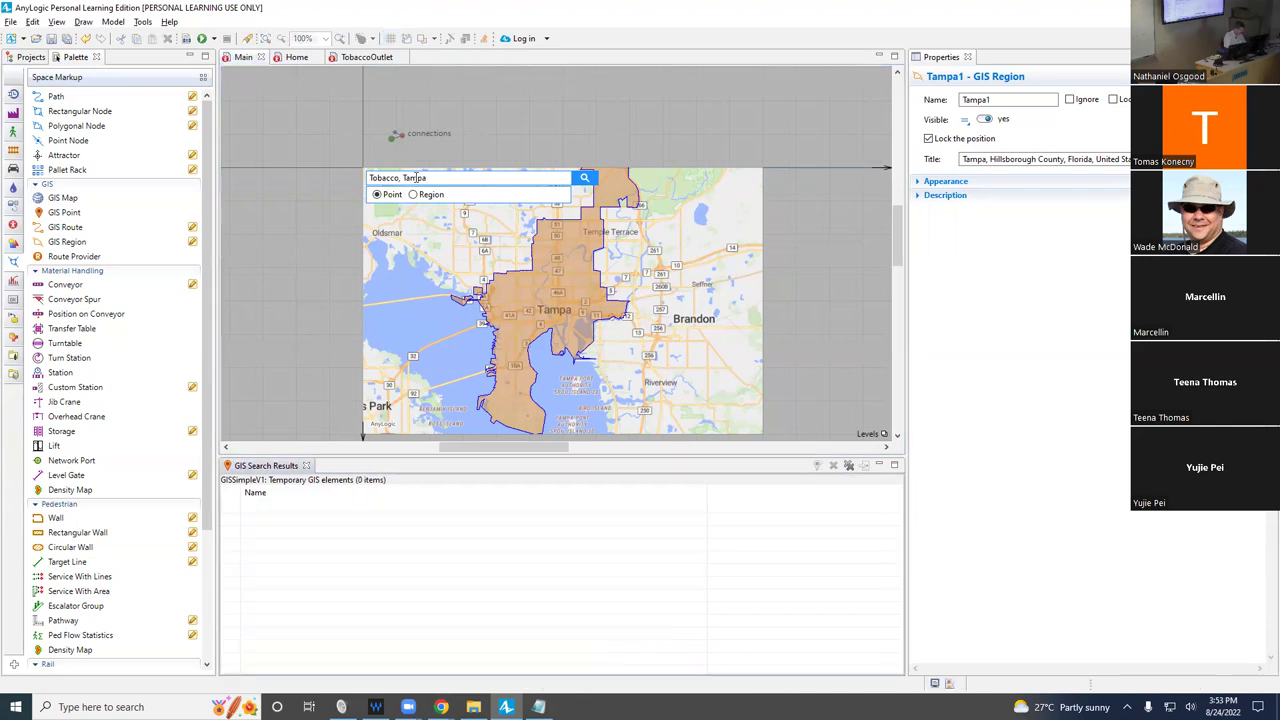
pyautogui.doubleClick(415, 177)
pyautogui.press('BackSpace')
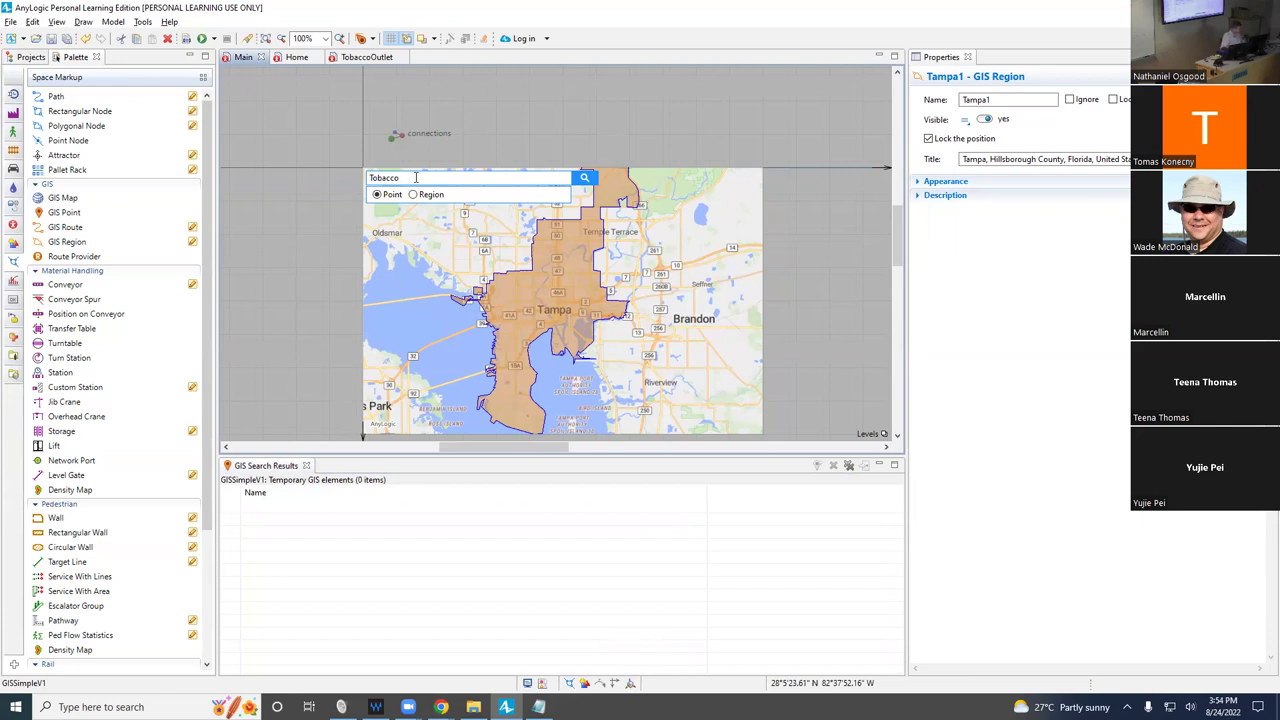
pyautogui.click(447, 275)
pyautogui.click(447, 275)
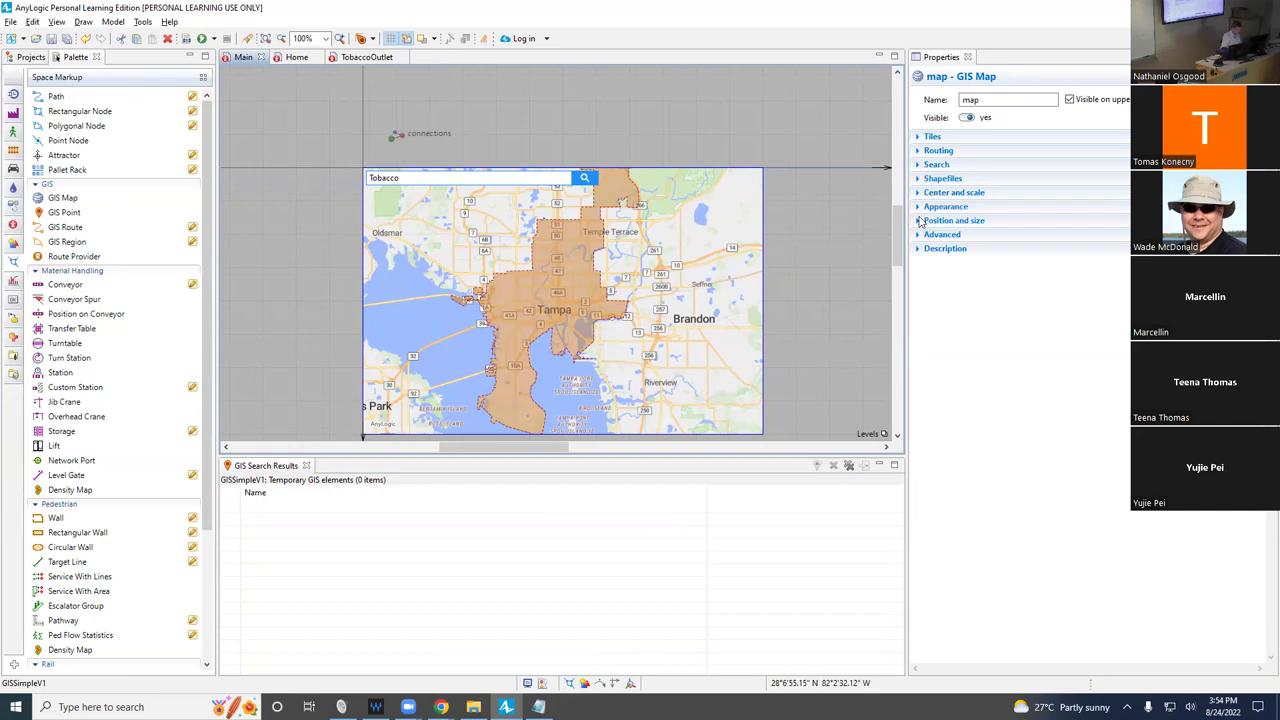
# Restrict map searches to custom bounds and rerun the Tobacco search.
pyautogui.click(930, 164)
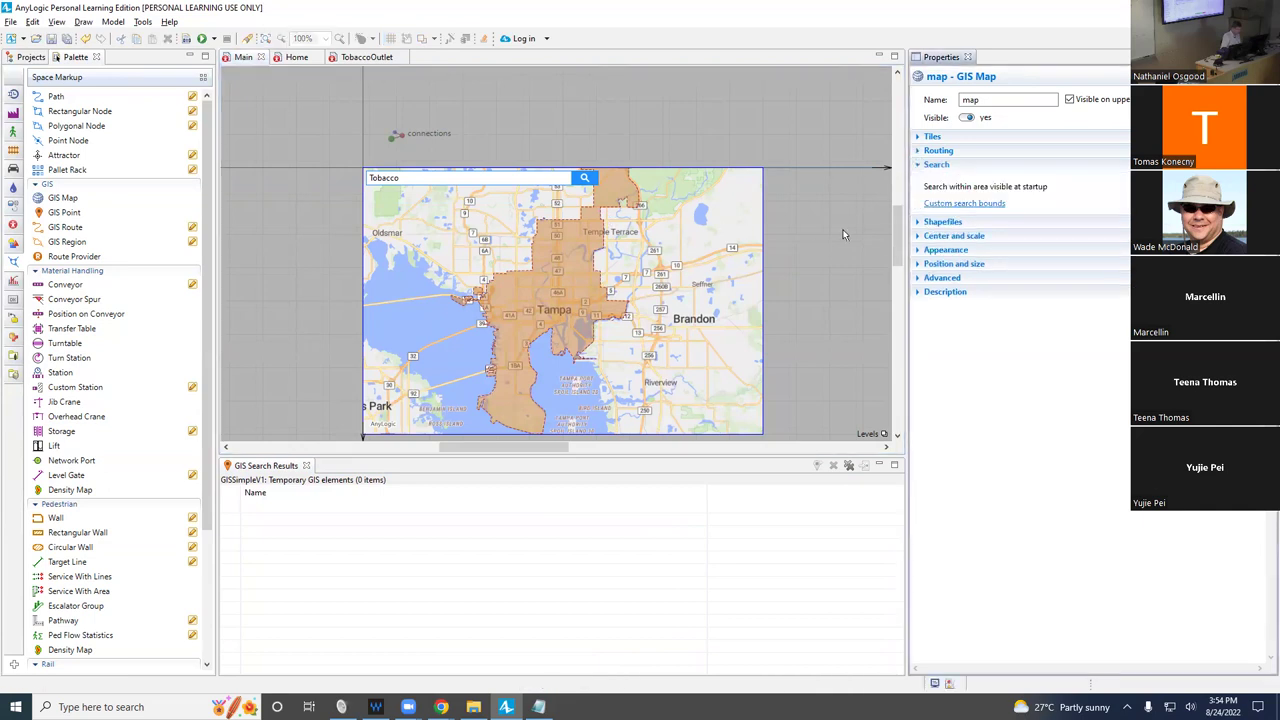
pyautogui.click(950, 204)
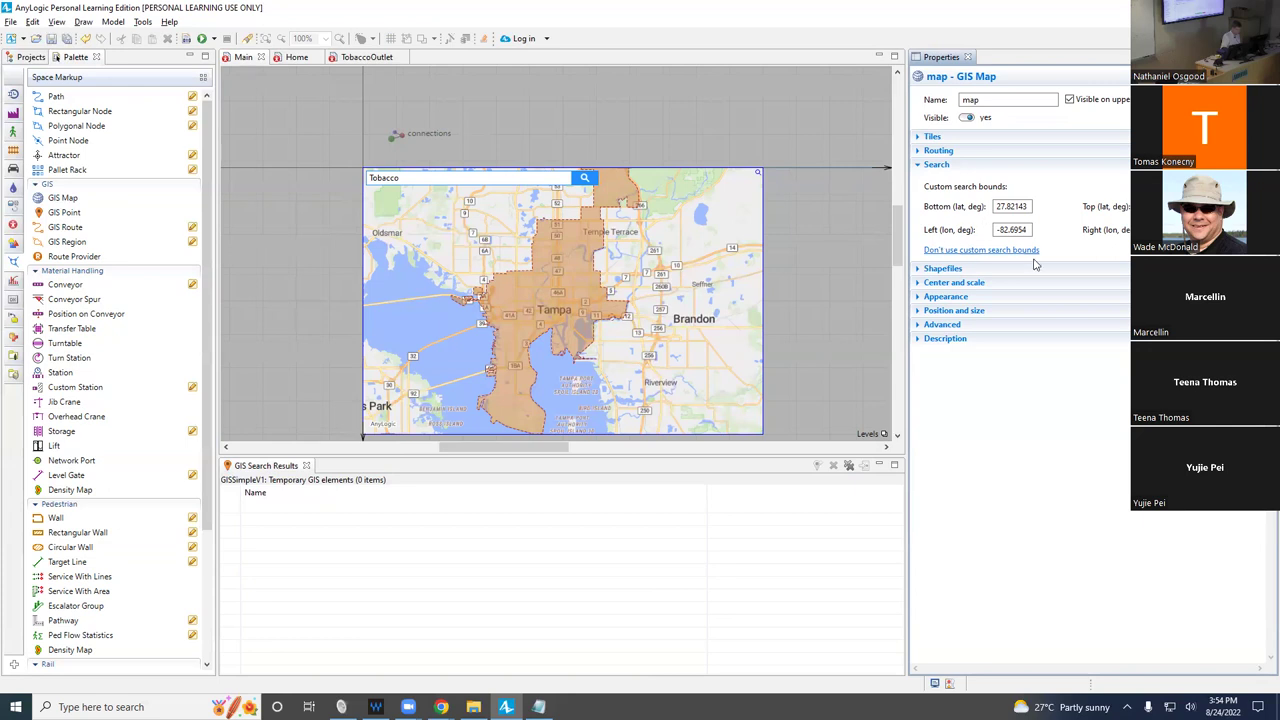
pyautogui.click(586, 178)
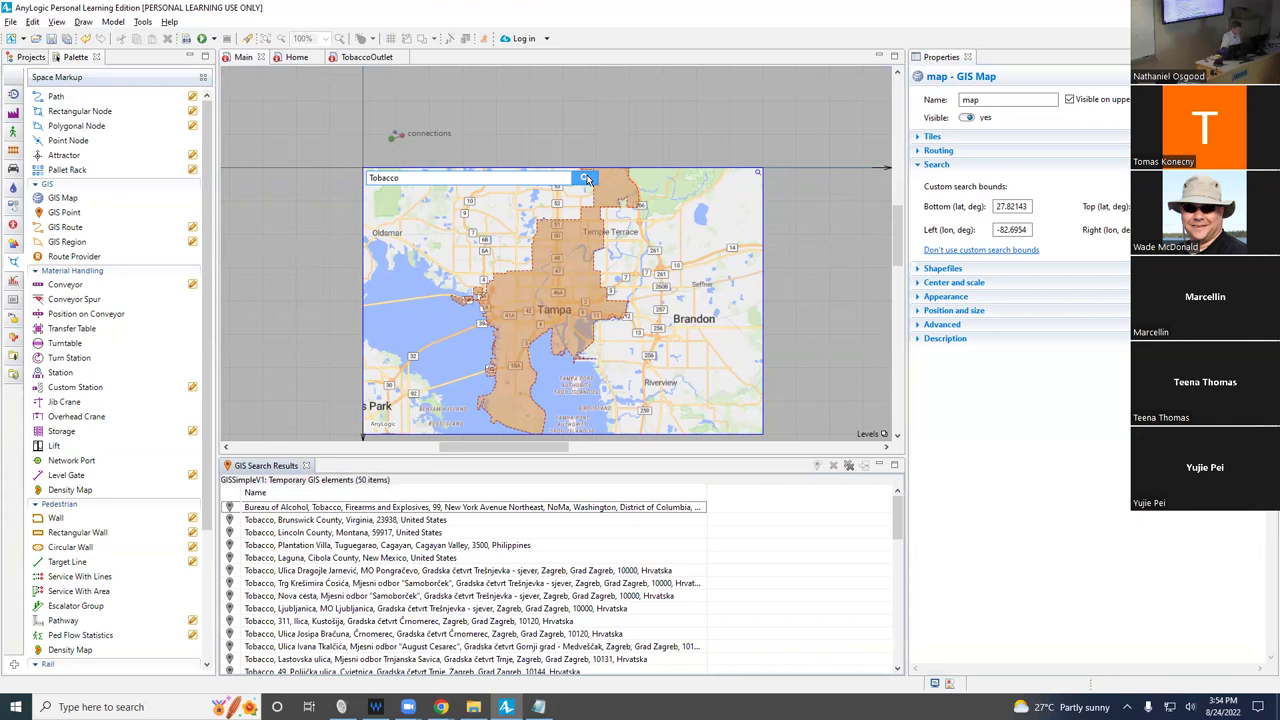
pyautogui.click(585, 256)
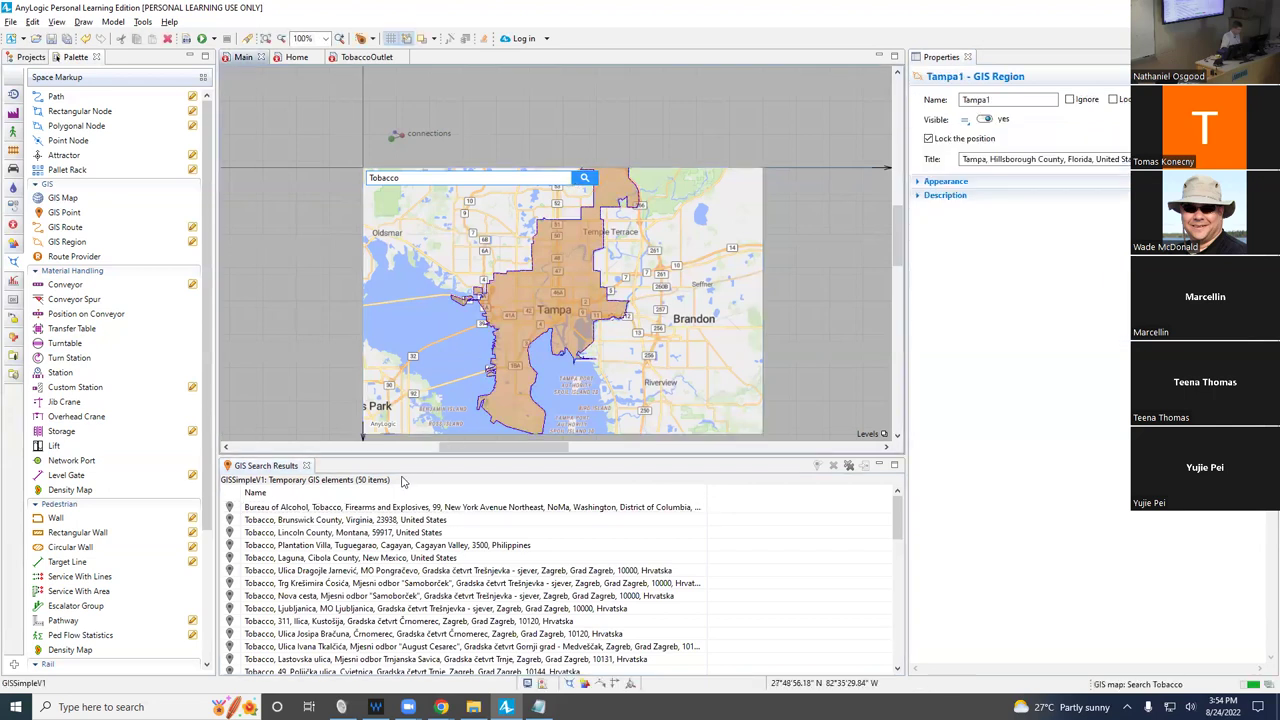
pyautogui.click(630, 508)
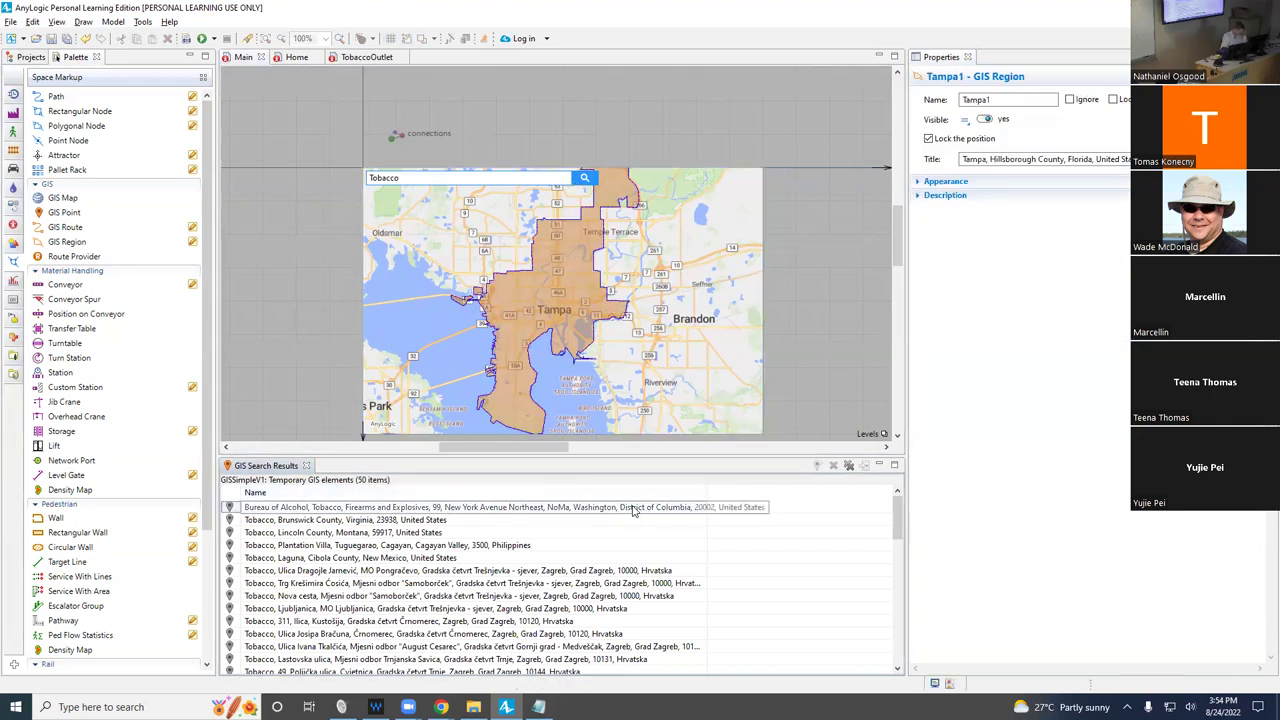
# Scroll through the 50 Tobacco results and reopen the map's place search box.
pyautogui.scroll(-4, 632, 510)
pyautogui.scroll(-6, 632, 510)
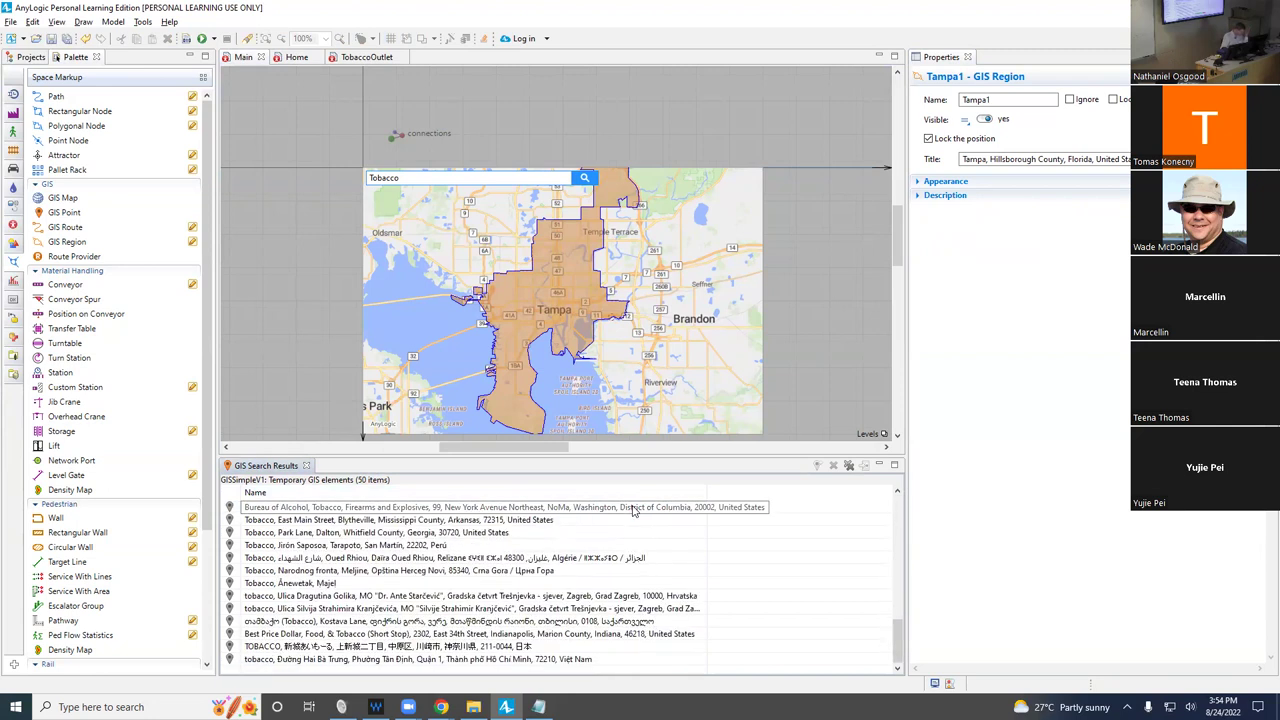
pyautogui.scroll(5, 632, 510)
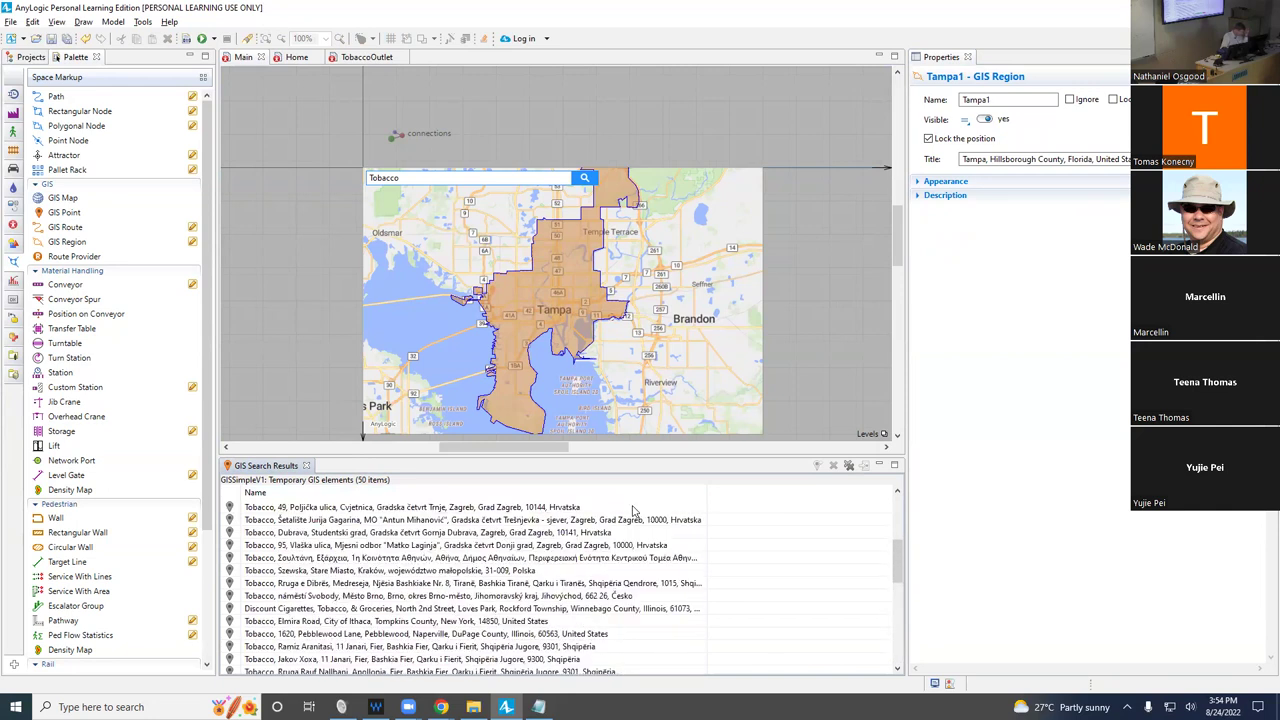
pyautogui.scroll(5, 632, 510)
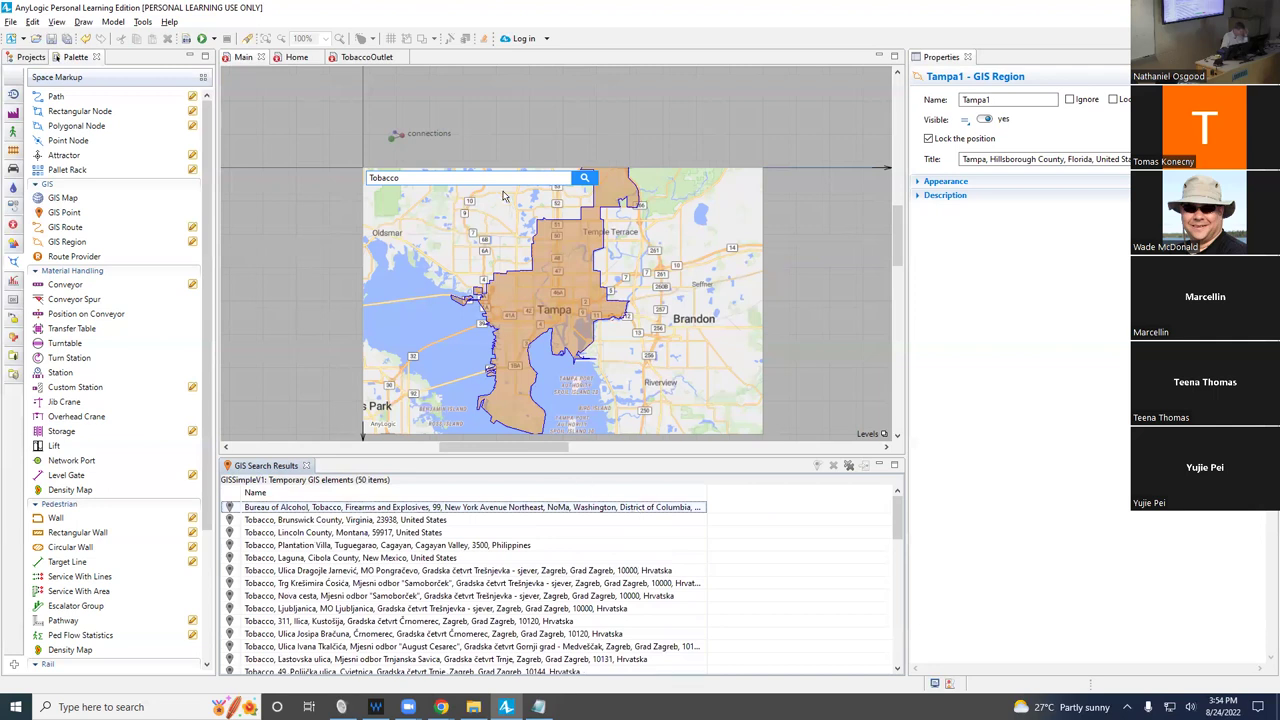
pyautogui.click(295, 182)
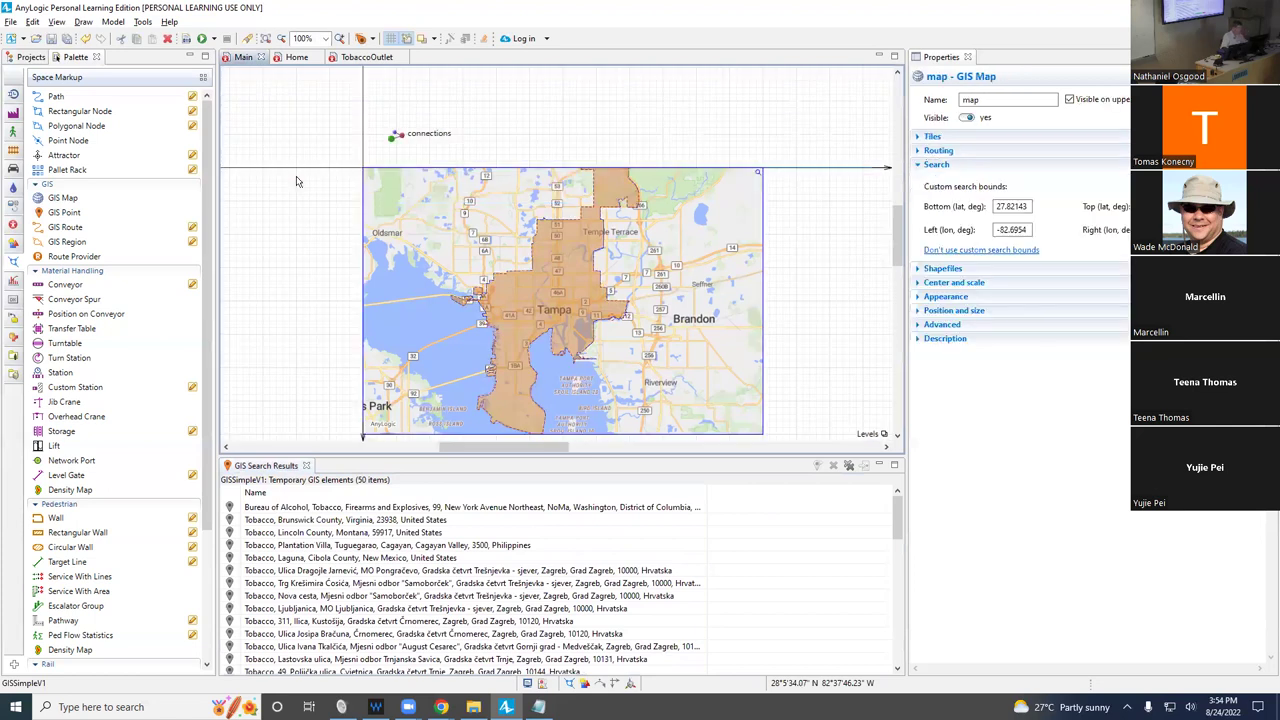
pyautogui.doubleClick(436, 237)
pyautogui.click(436, 180)
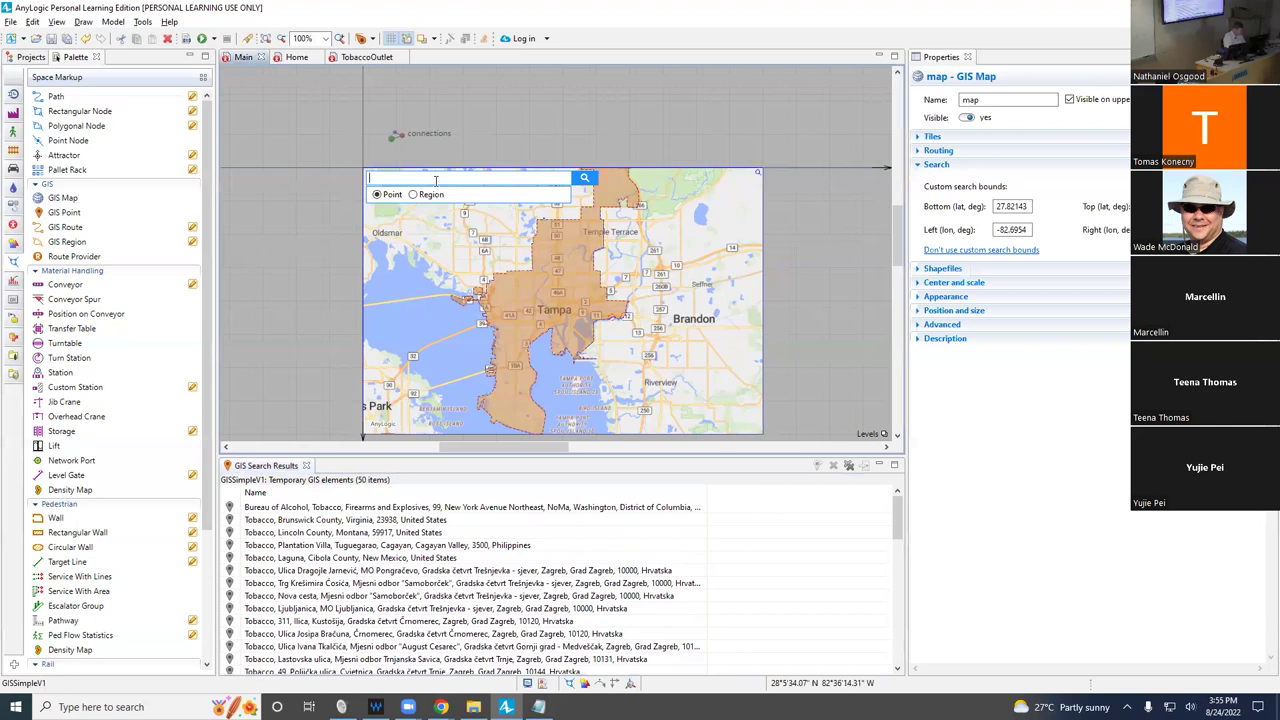
# Search the map for 'Smoke' and scroll through its 36 results.
pyautogui.write('Smoke')
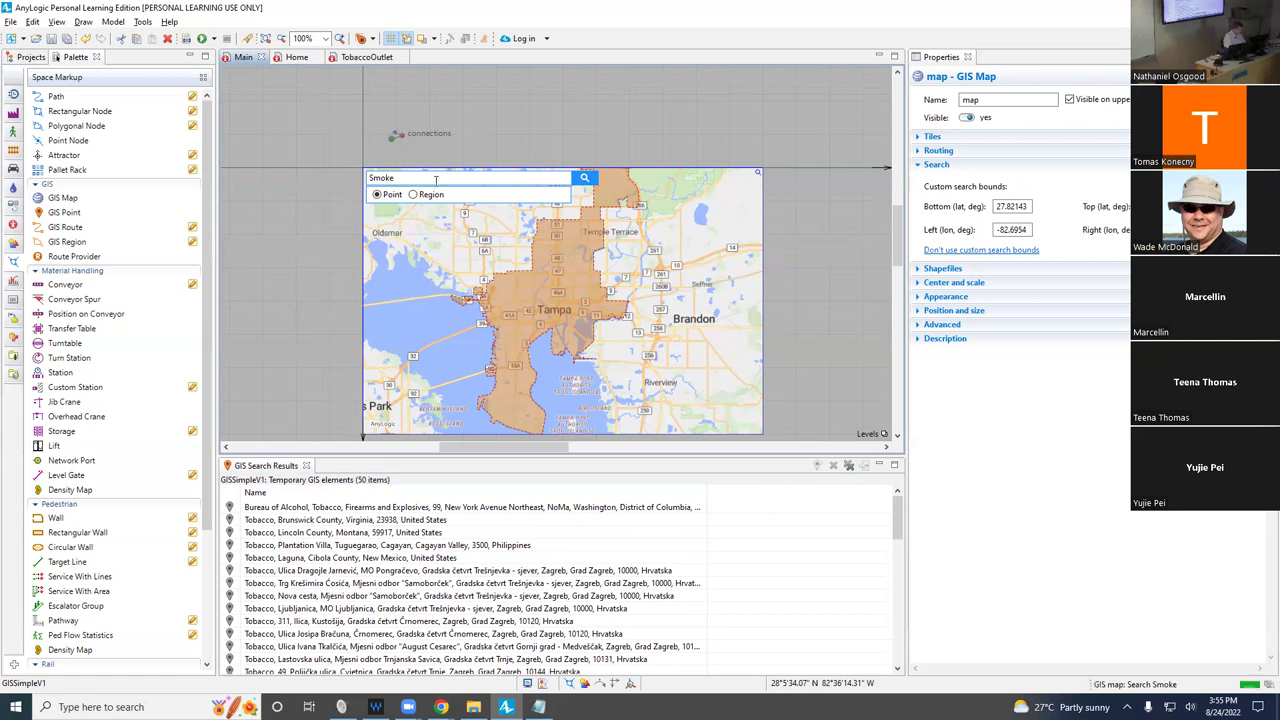
pyautogui.press('Return')
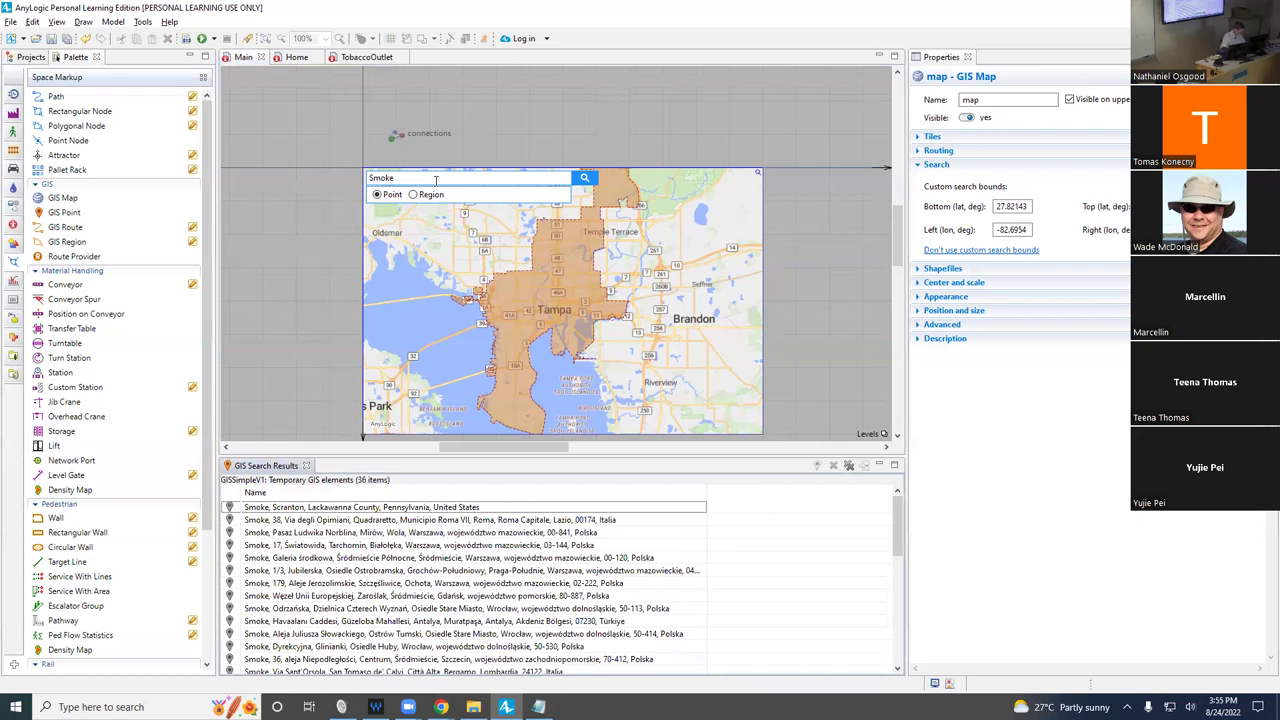
pyautogui.moveTo(897, 520); pyautogui.dragTo(910, 591)
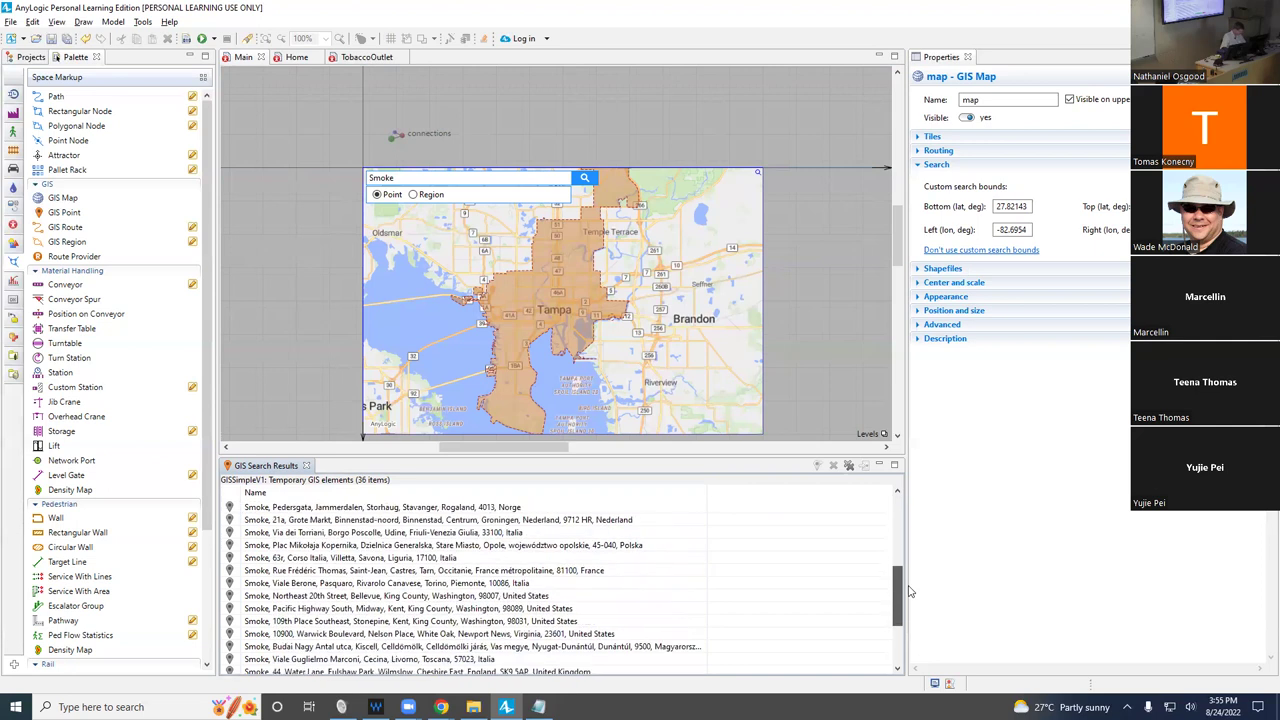
pyautogui.scroll(-3, 909, 591)
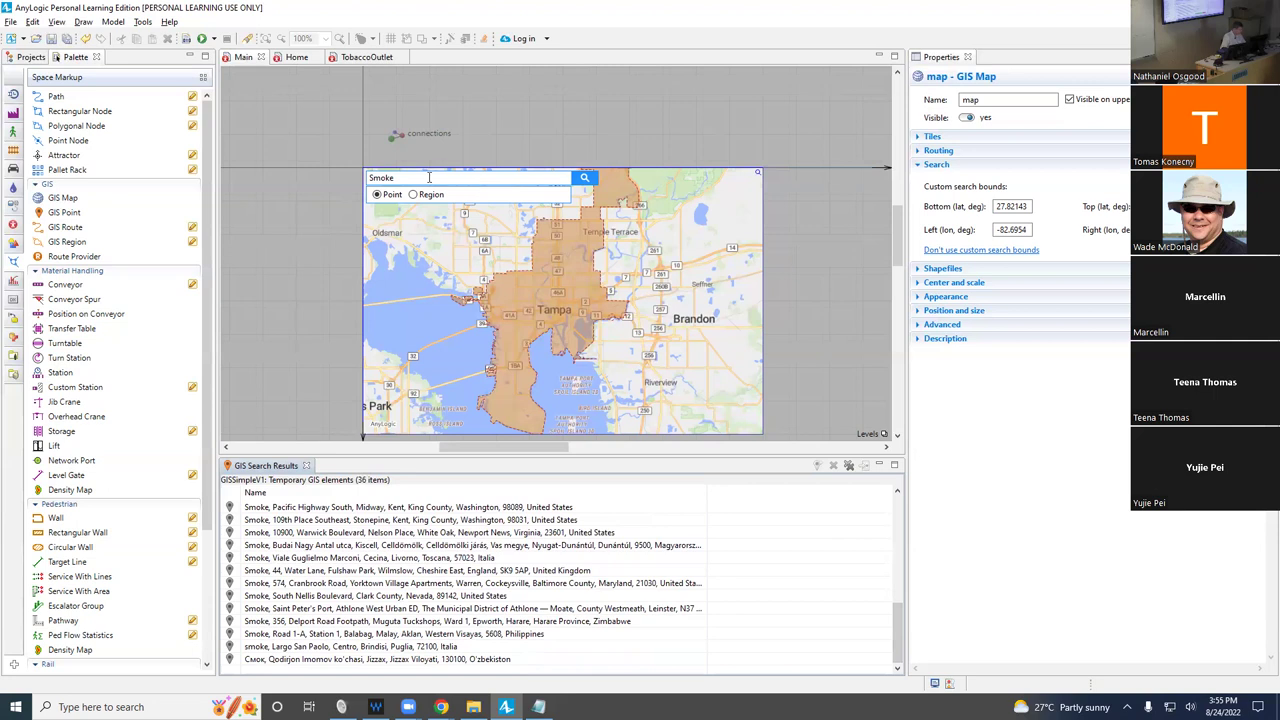
pyautogui.moveTo(418, 178); pyautogui.dragTo(333, 177)
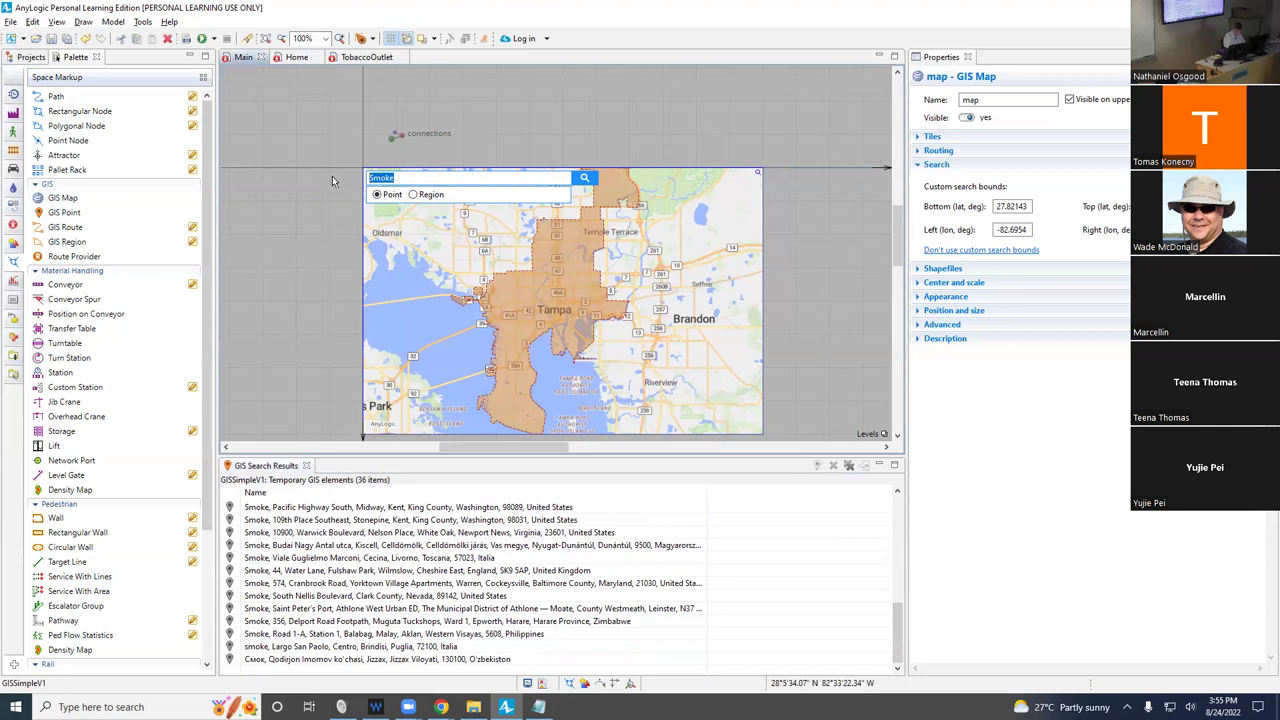
# Search the map for 'Tobacco shops, Tampa' and select the Ybor Cigars Plus result.
pyautogui.write('Tobacco shops, Tampa')
pyautogui.click(585, 179)
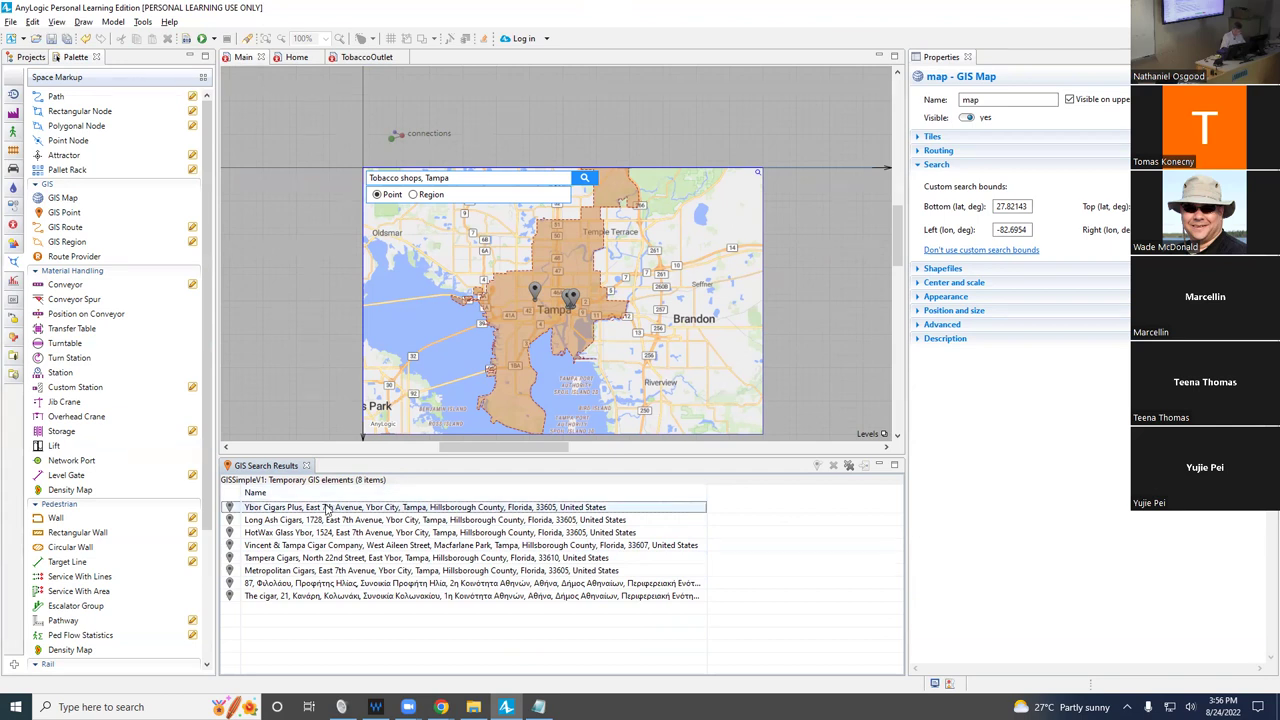
pyautogui.click(325, 508)
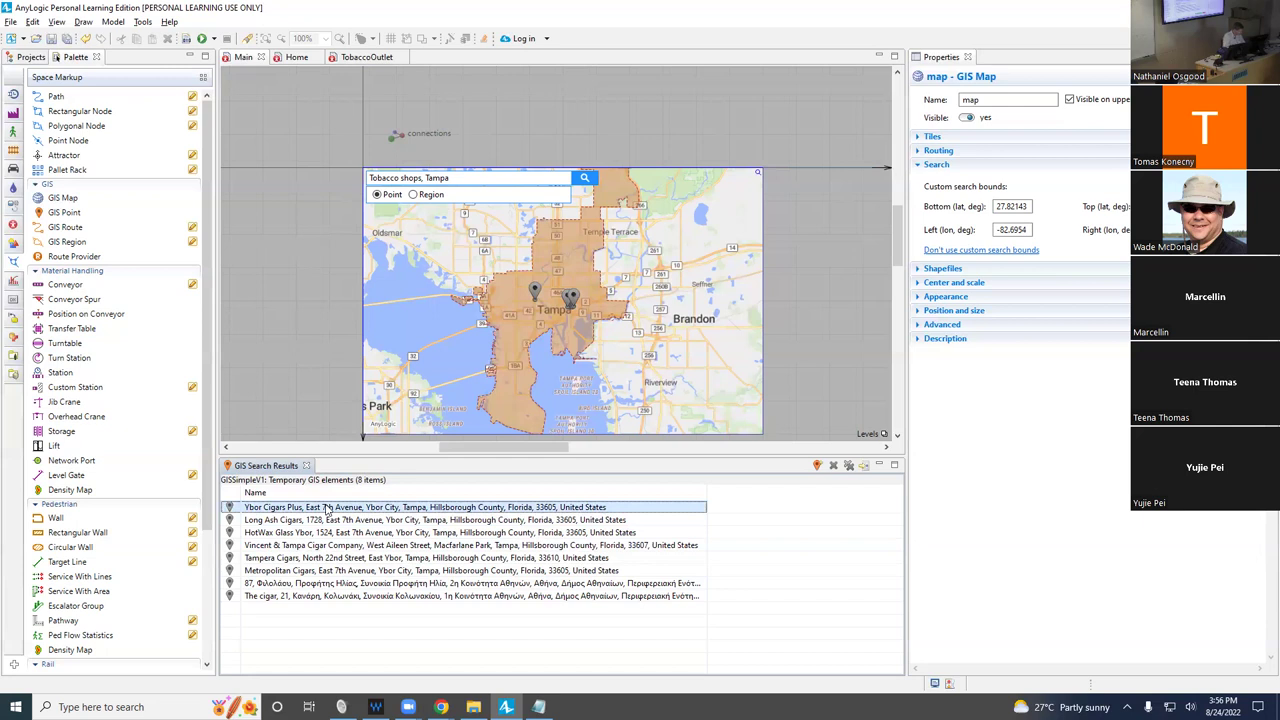
# Select the six results from Ybor Cigars Plus down through Metropolitan Cigars.
pyautogui.hotkey('shift', 'Down')
pyautogui.hotkey('shift', 'Down')
pyautogui.hotkey('shift', 'Down')
pyautogui.hotkey('shift', 'Down')
pyautogui.hotkey('shift', 'Down')
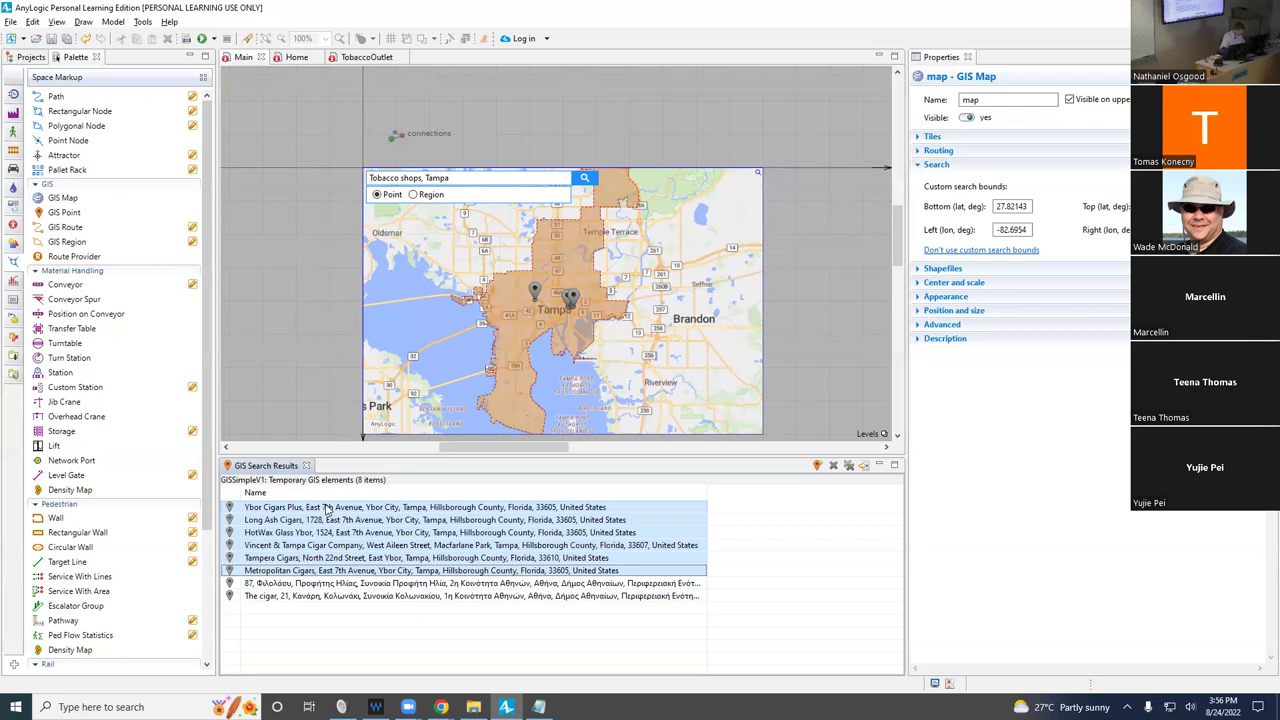
pyautogui.click(325, 508)
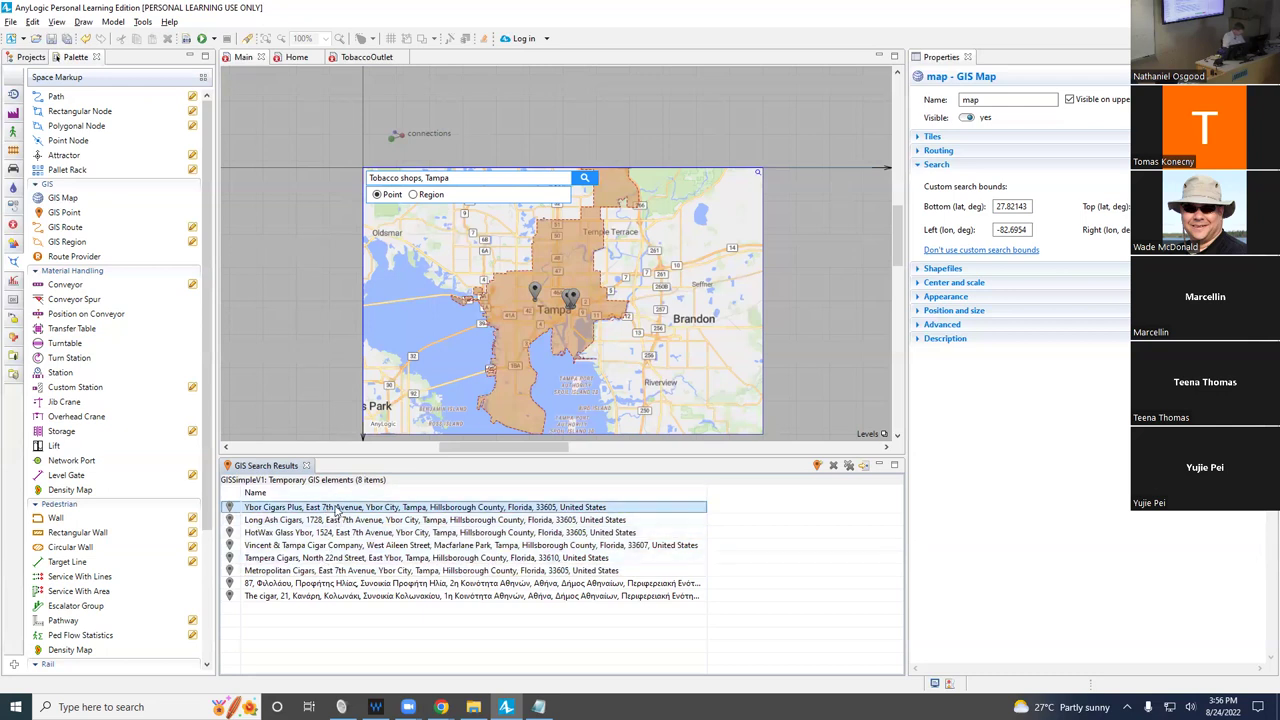
pyautogui.hotkey('shift', 'Down')
pyautogui.hotkey('shift', 'Down')
pyautogui.hotkey('shift', 'Down')
pyautogui.hotkey('shift', 'Down')
pyautogui.hotkey('shift', 'Down')
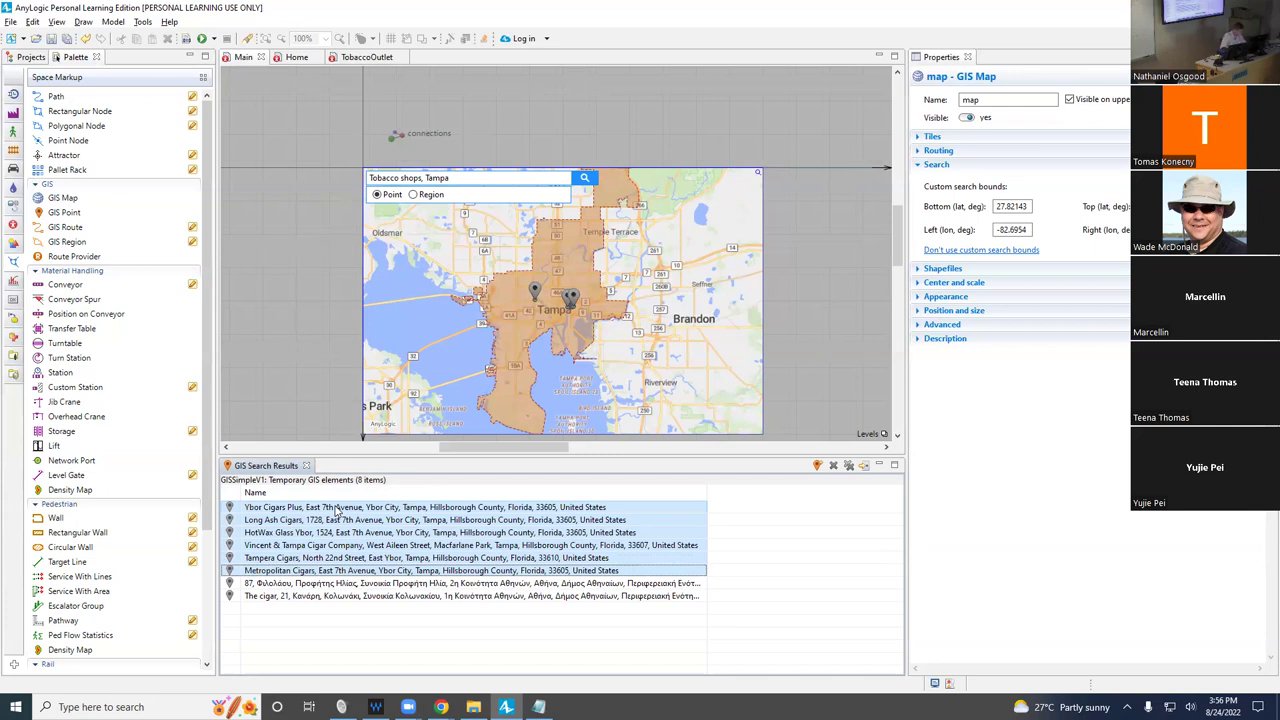
# Show the Create Agents At Selected Elements submenu for the six selected shop results.
pyautogui.rightClick(336, 509)
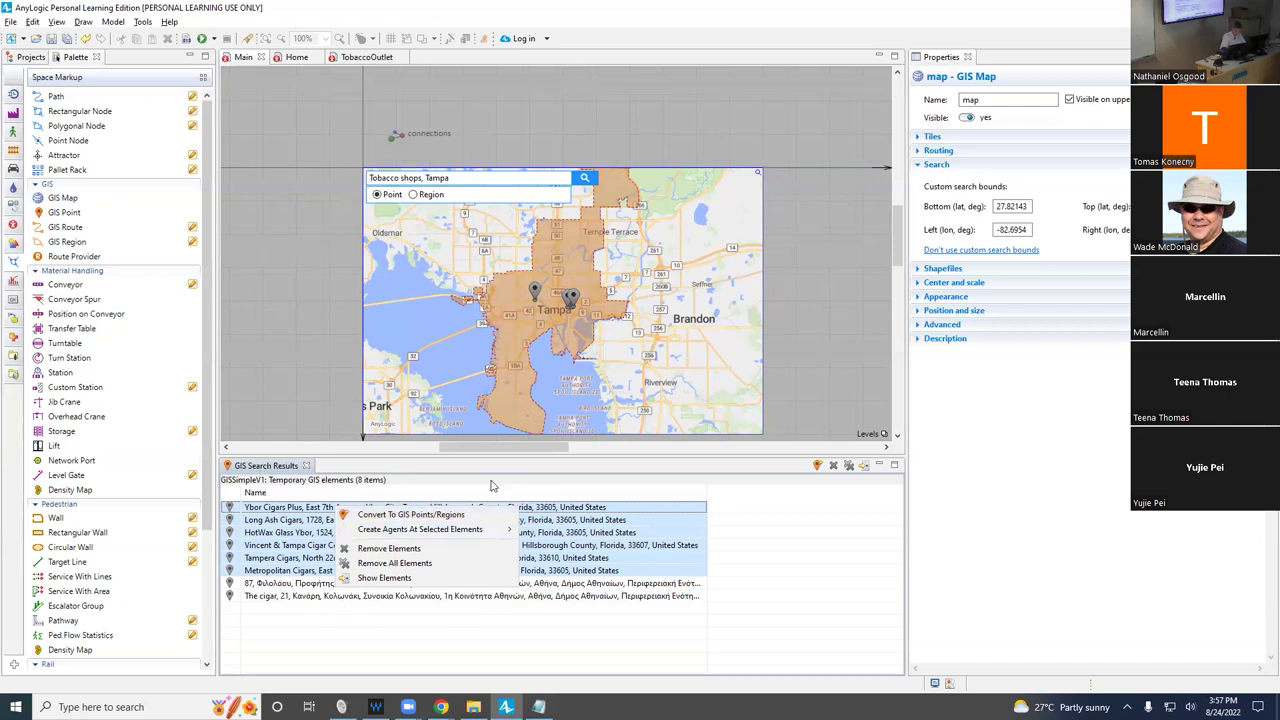
pyautogui.moveTo(424, 531)
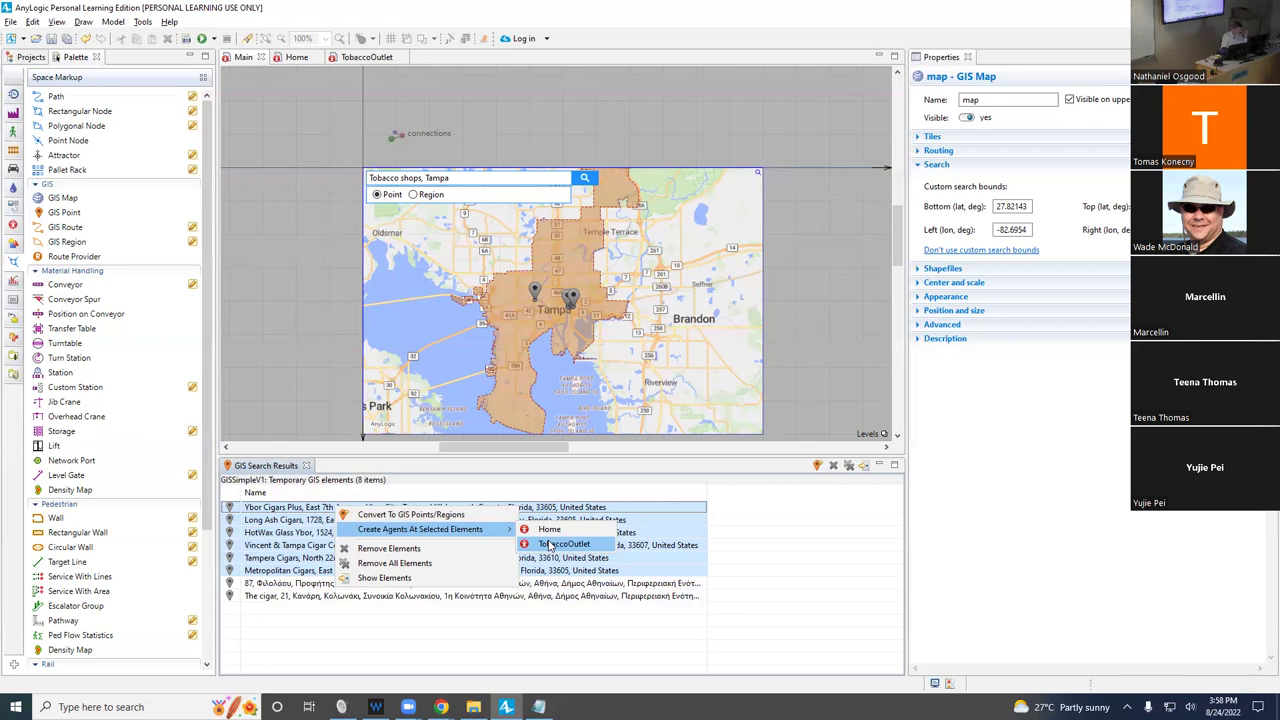
# Create TobaccoOutlet agents at the six selected shops, then reselect Ybor Cigars Plus.
pyautogui.click(562, 544)
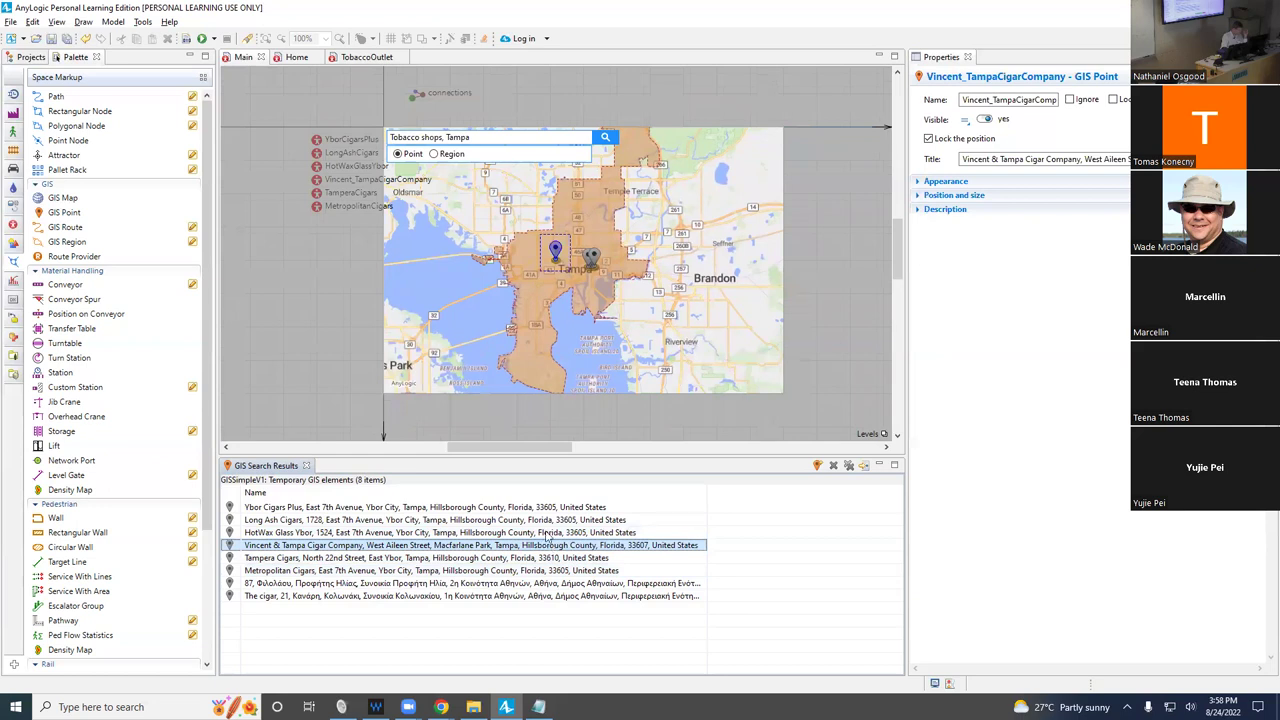
pyautogui.click(472, 510)
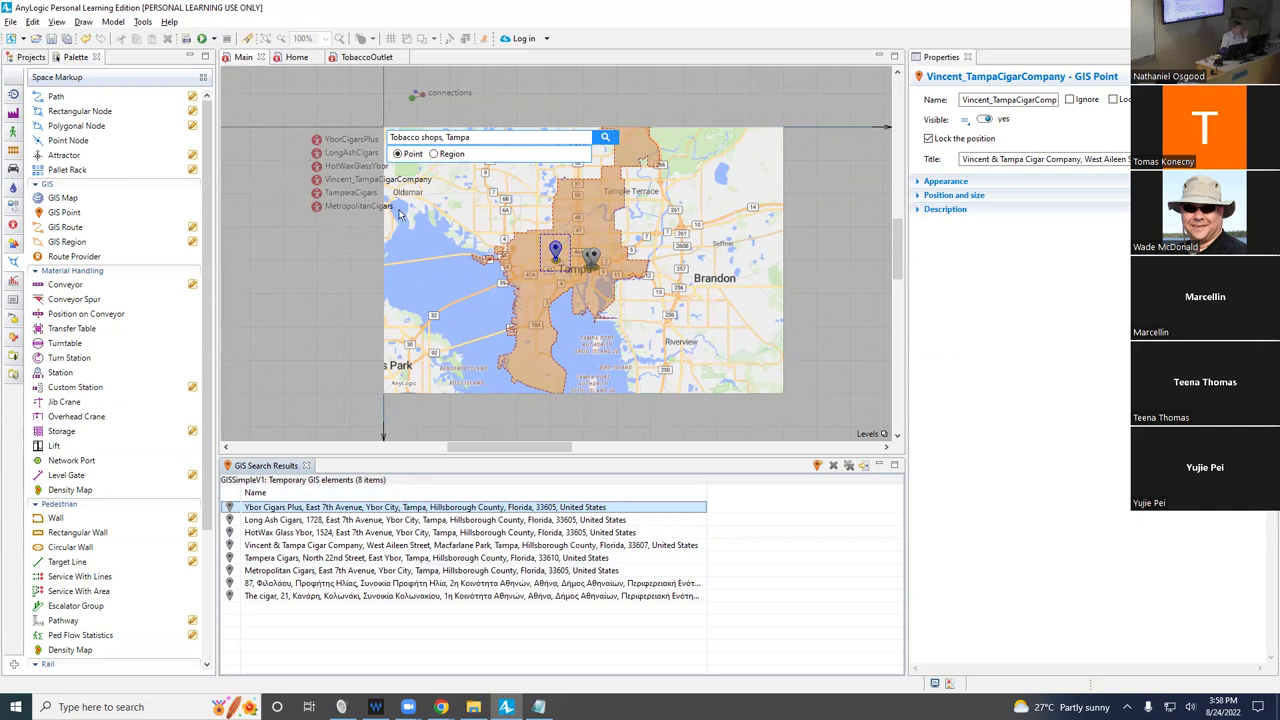
# Change the query to 'Cigar shops, Tampa' and run the search.
pyautogui.click(424, 147)
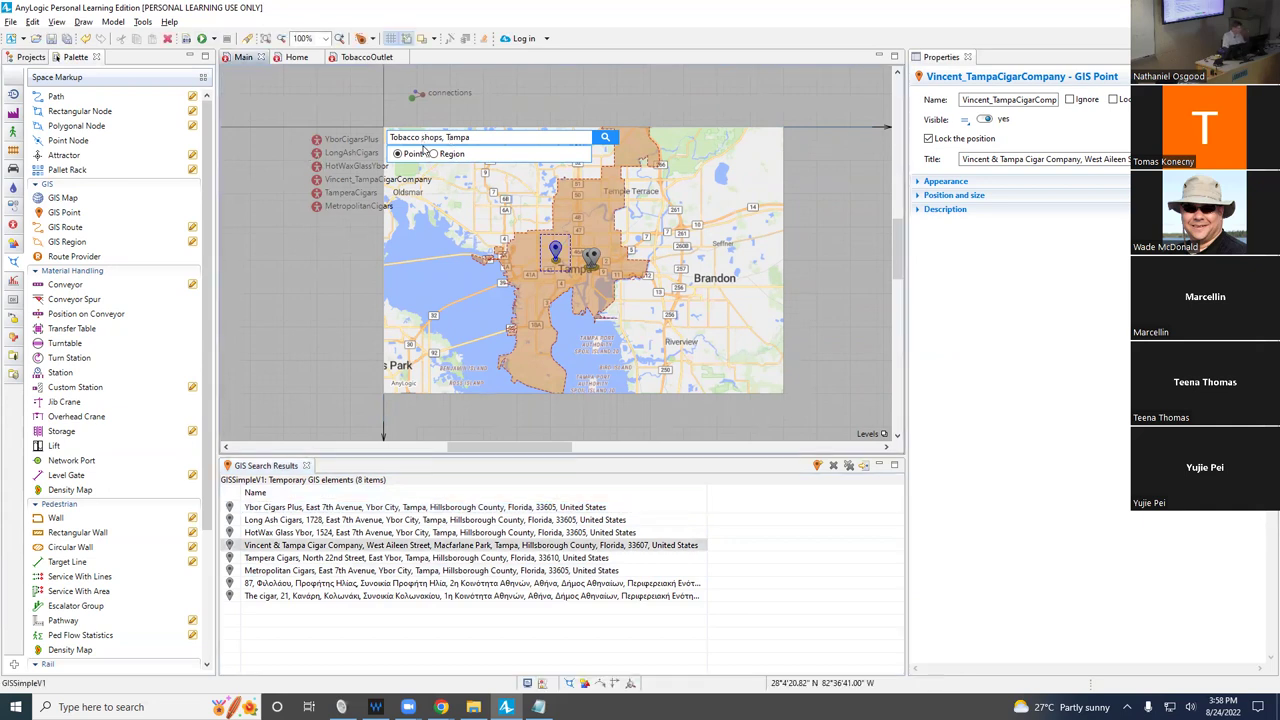
pyautogui.press('Left')
pyautogui.press('Left')
pyautogui.doubleClick(423, 147)
pyautogui.write('Cigar')
pyautogui.click(604, 139)
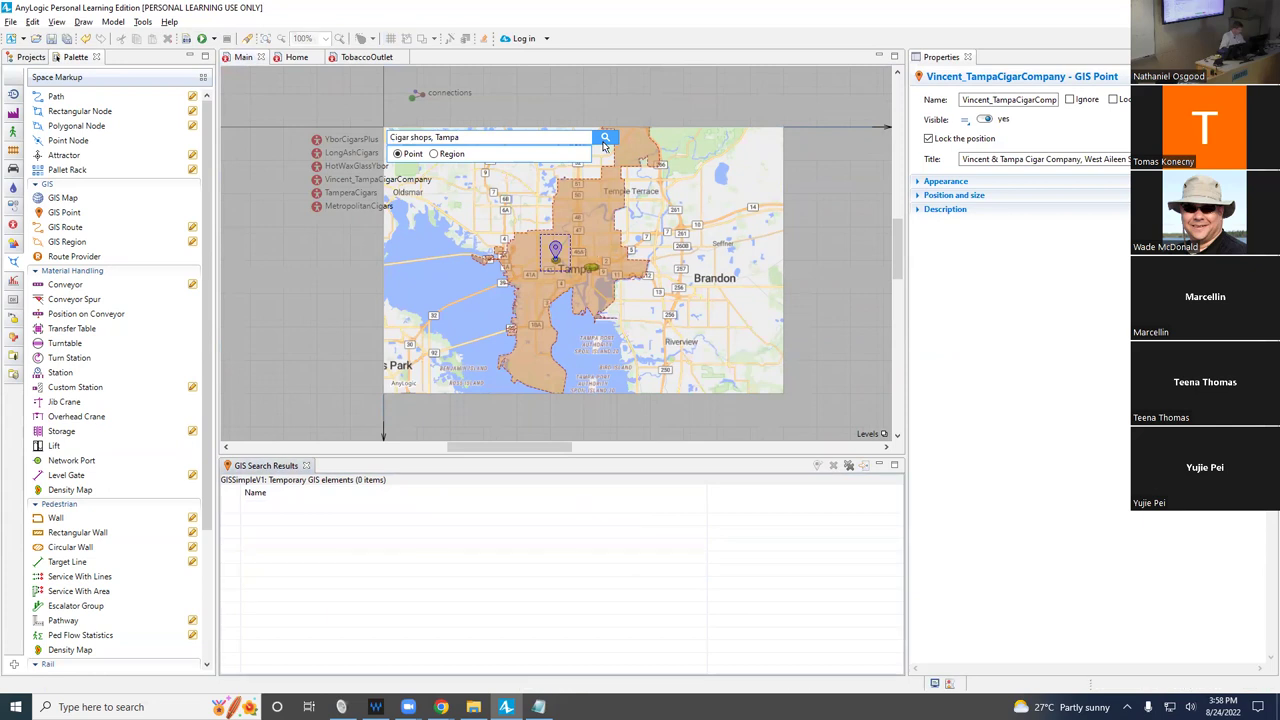
# Shorten the query to 'Cigar, Tampa' and search again.
pyautogui.doubleClick(420, 137)
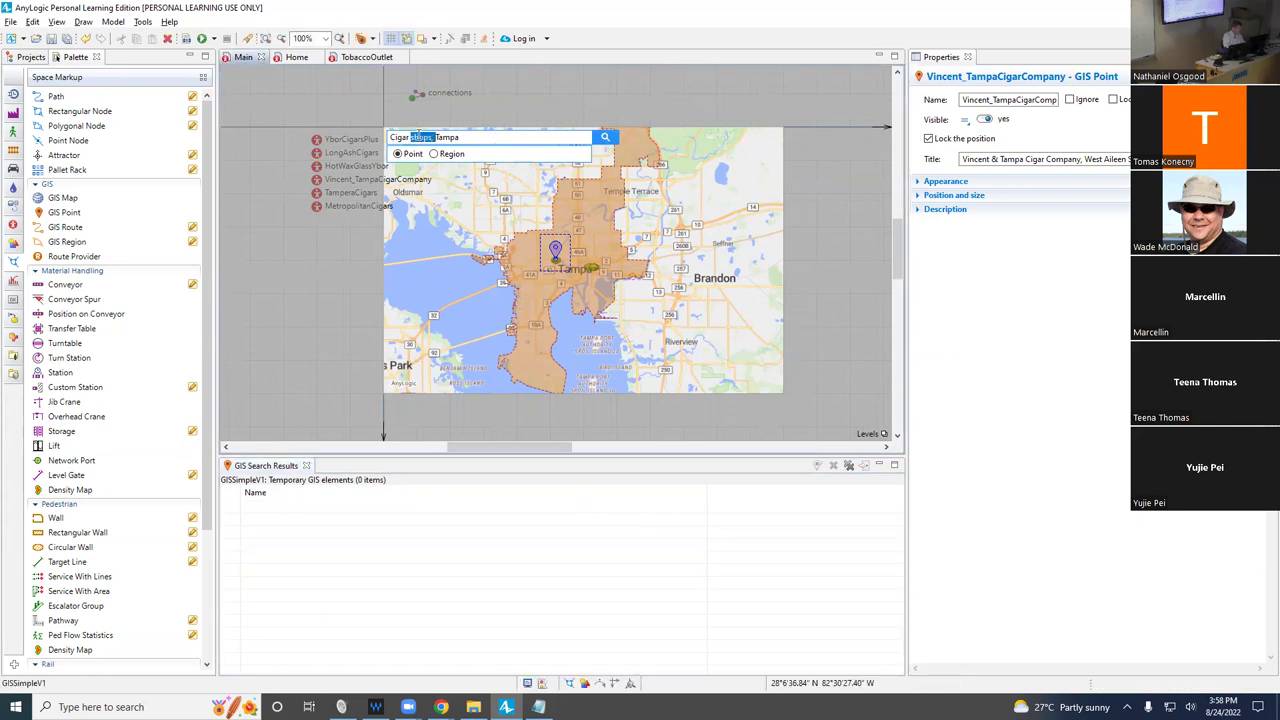
pyautogui.press('BackSpace')
pyautogui.write(',')
pyautogui.click(603, 136)
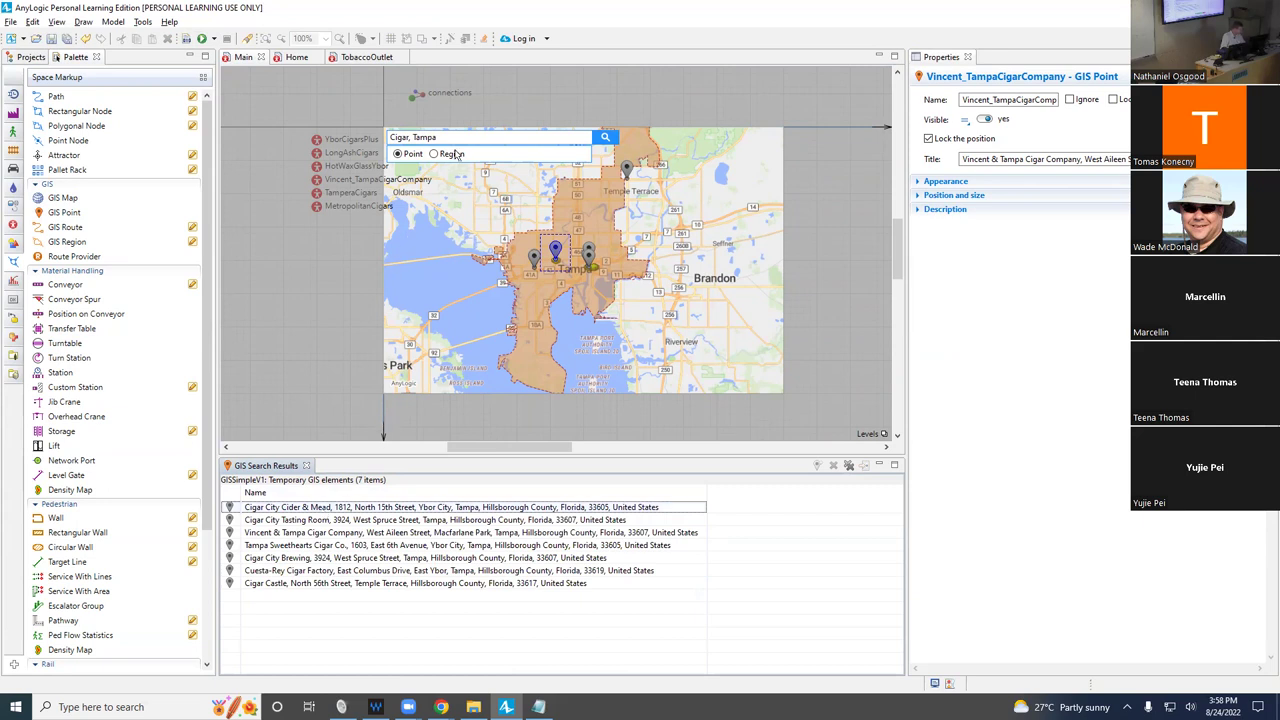
# Select the Vincent & Tampa, Tampa Sweethearts, Cuesta-Rey and Cigar Castle cigar results.
pyautogui.click(365, 510)
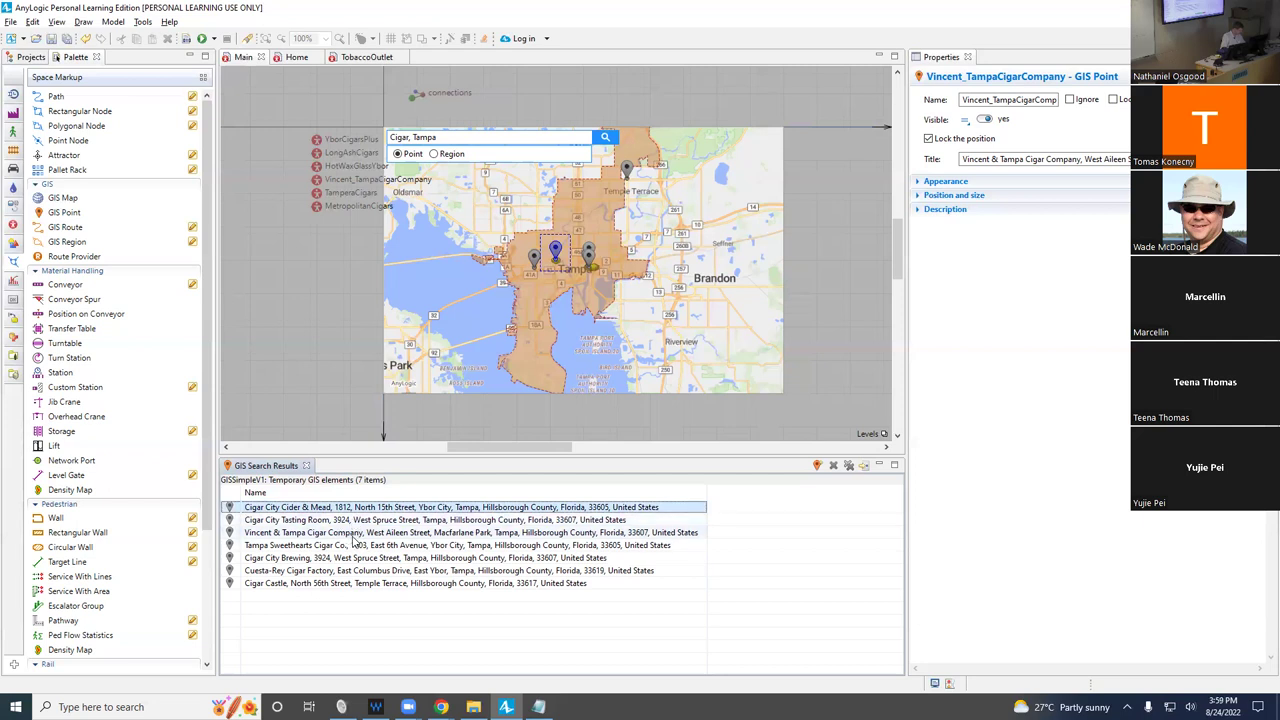
pyautogui.click(355, 535)
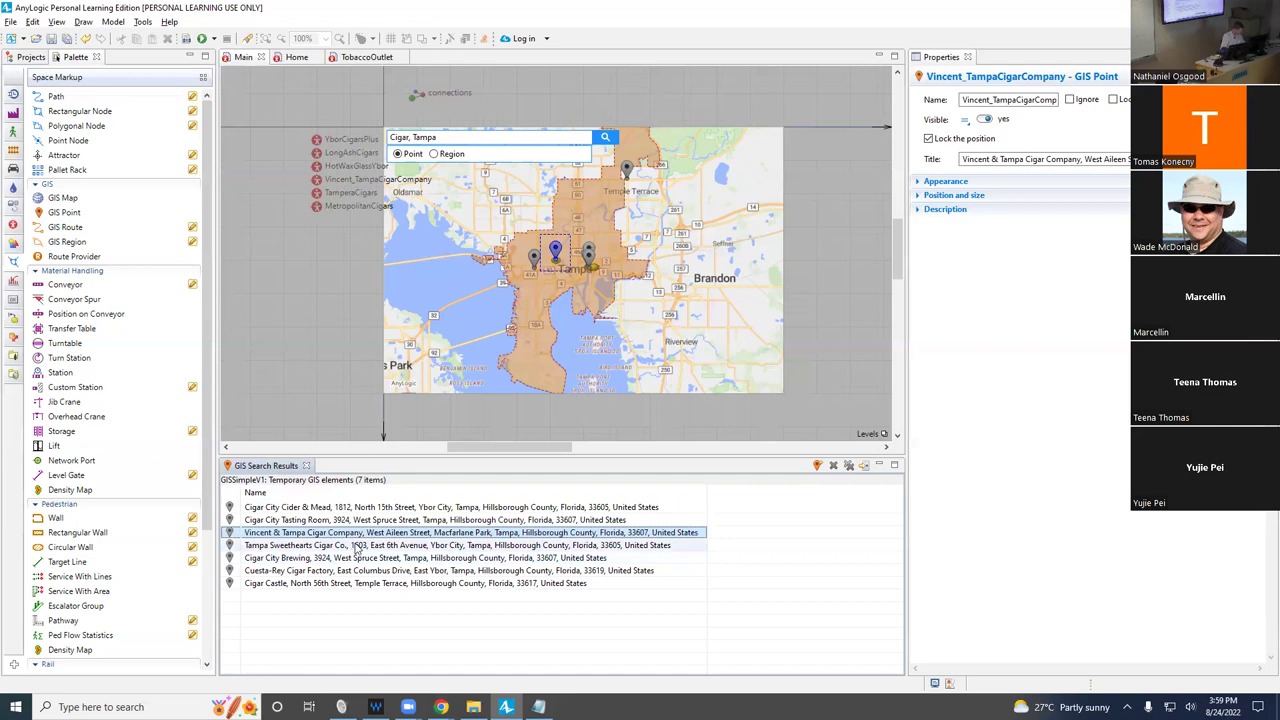
pyautogui.keyDown('ctrl'); pyautogui.click(362, 546); pyautogui.keyUp('ctrl')
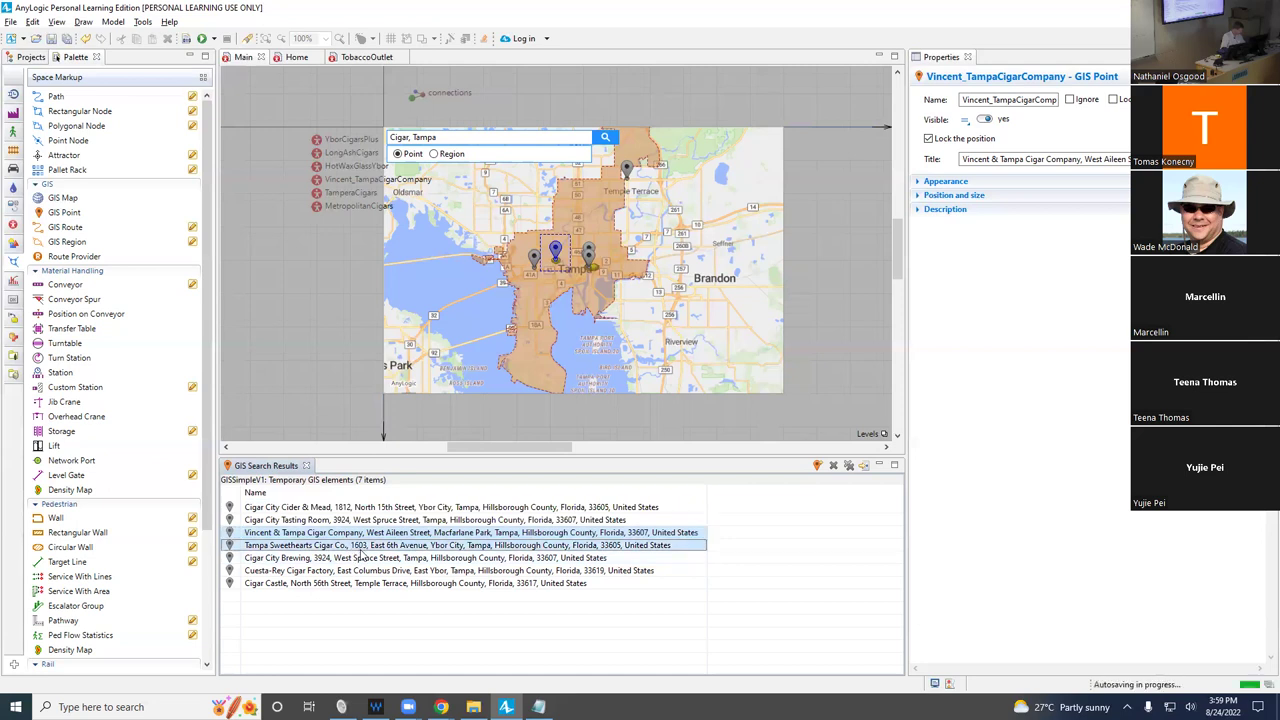
pyautogui.keyDown('ctrl'); pyautogui.click(357, 558); pyautogui.keyUp('ctrl')
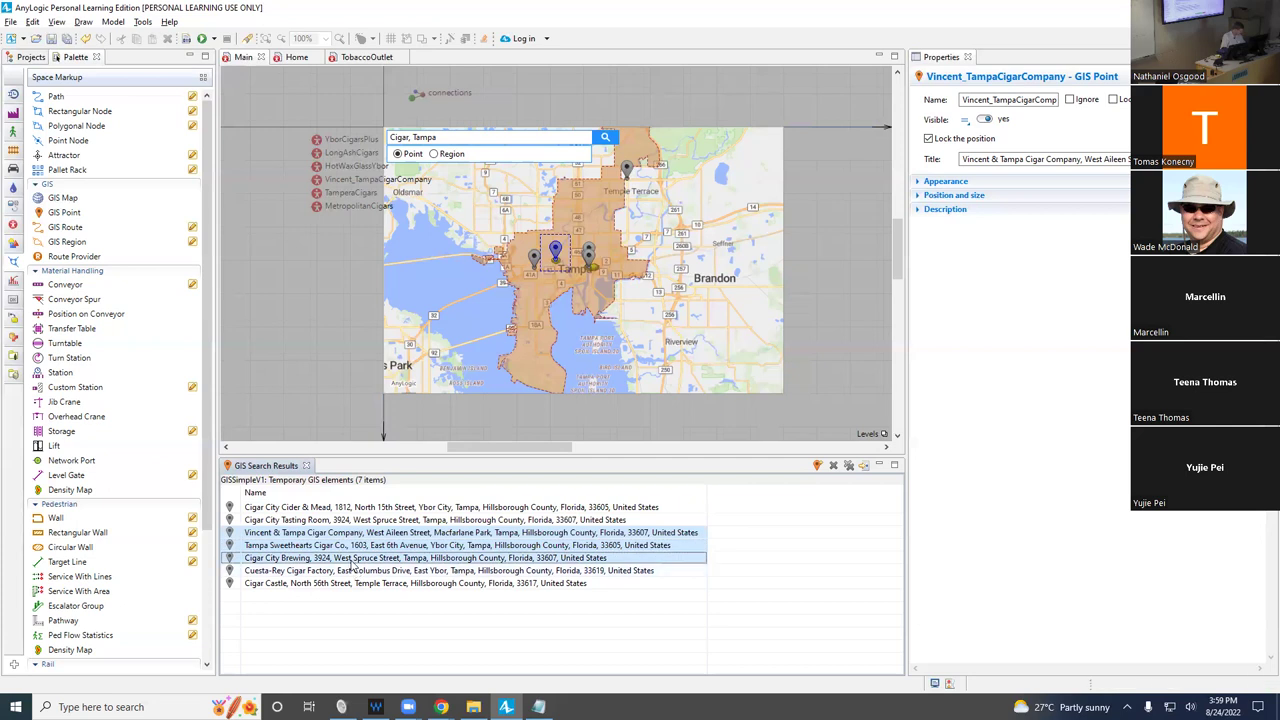
pyautogui.keyDown('ctrl'); pyautogui.click(355, 560); pyautogui.keyUp('ctrl')
pyautogui.keyDown('ctrl'); pyautogui.click(357, 571); pyautogui.keyUp('ctrl')
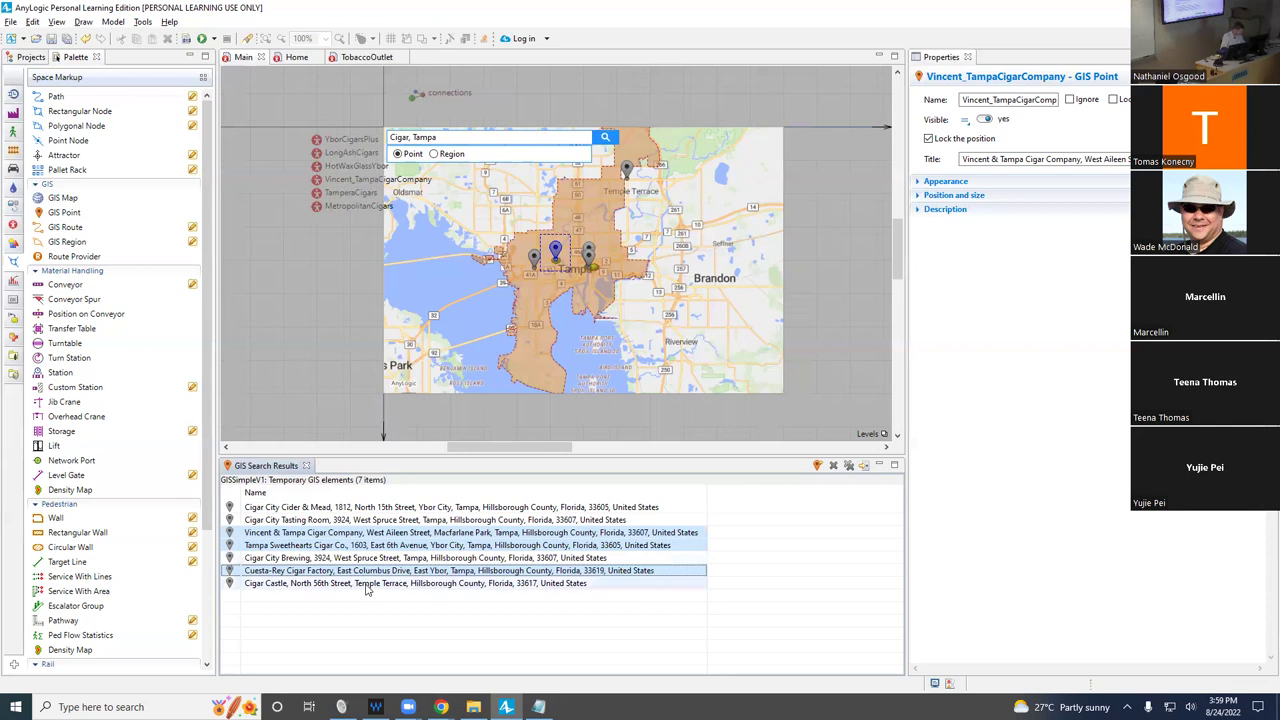
pyautogui.keyDown('ctrl'); pyautogui.click(370, 584); pyautogui.keyUp('ctrl')
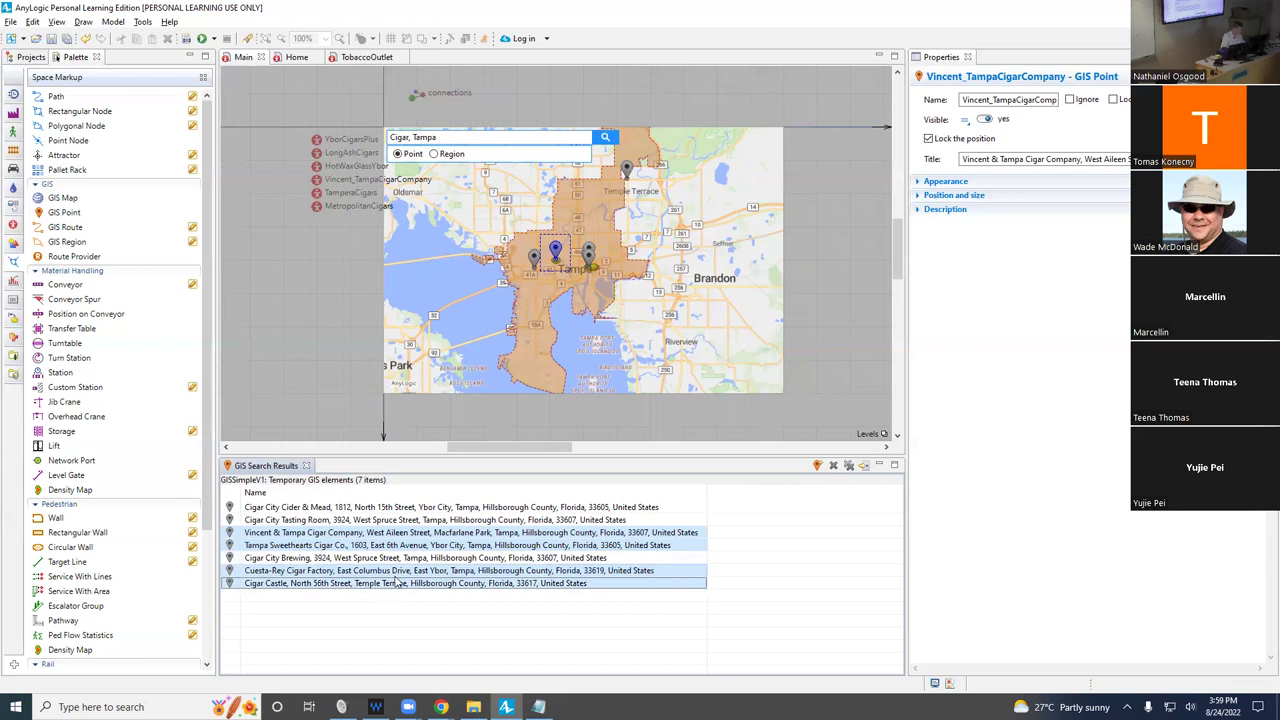
pyautogui.hotkey('ctrl', 'Up')
# Drop Vincent & Tampa Cigar Company and create TobaccoOutlet agents at the remaining three.
pyautogui.rightClick(398, 583)
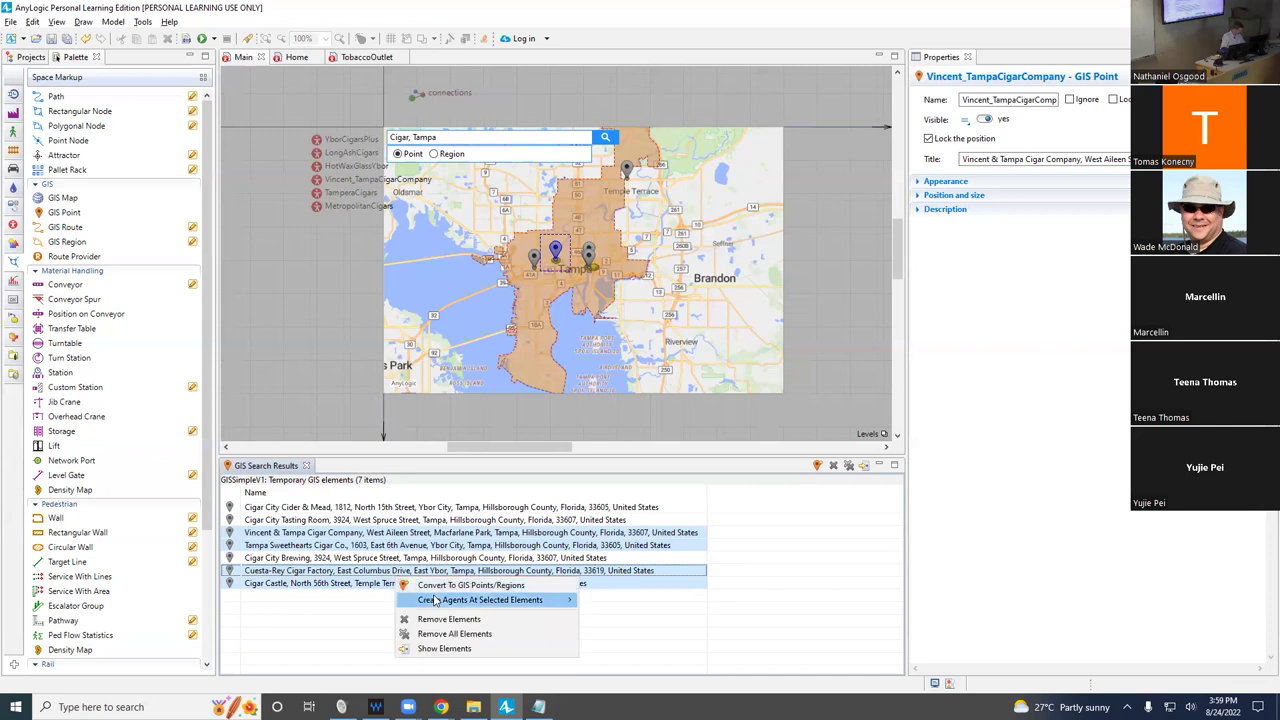
pyautogui.moveTo(560, 605)
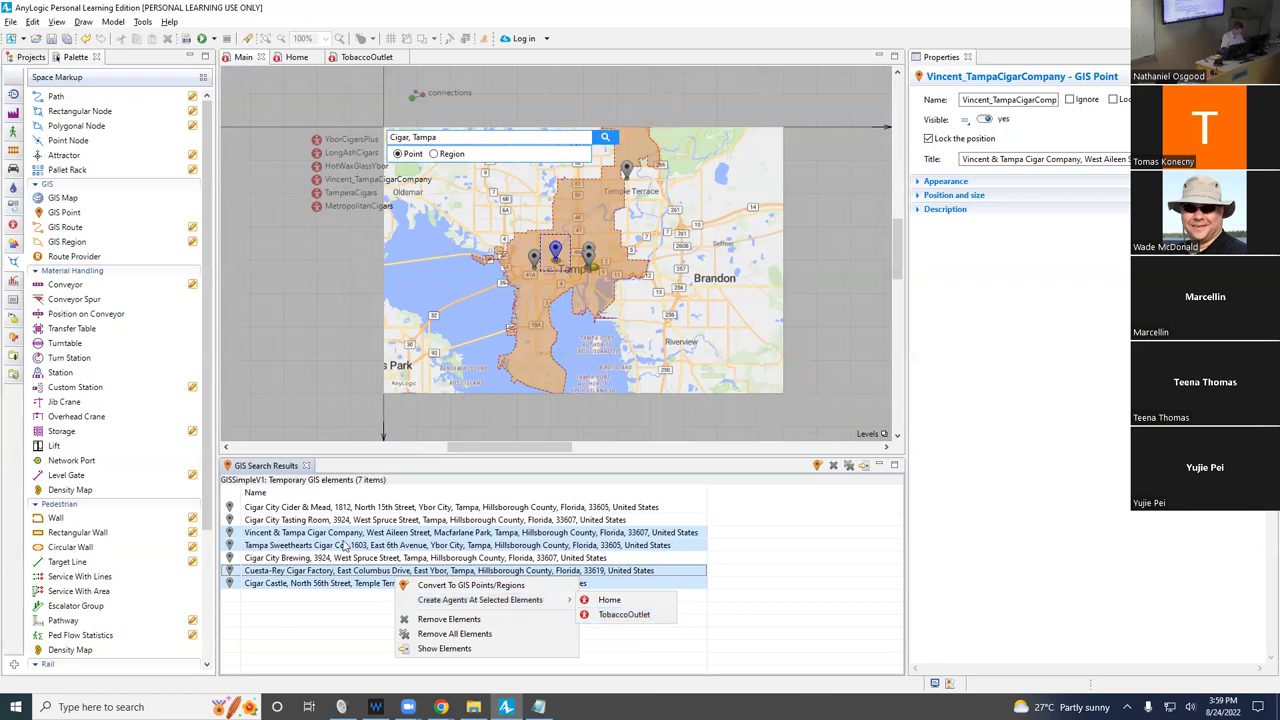
pyautogui.click(313, 533)
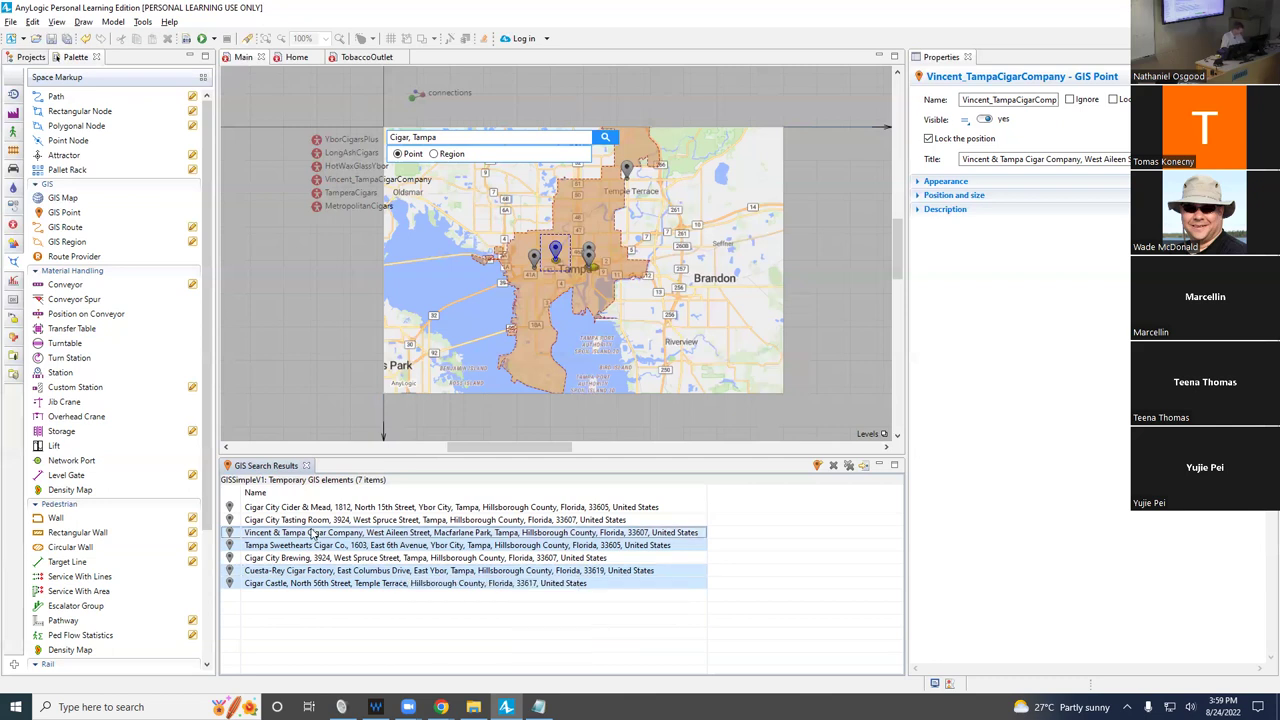
pyautogui.rightClick(313, 576)
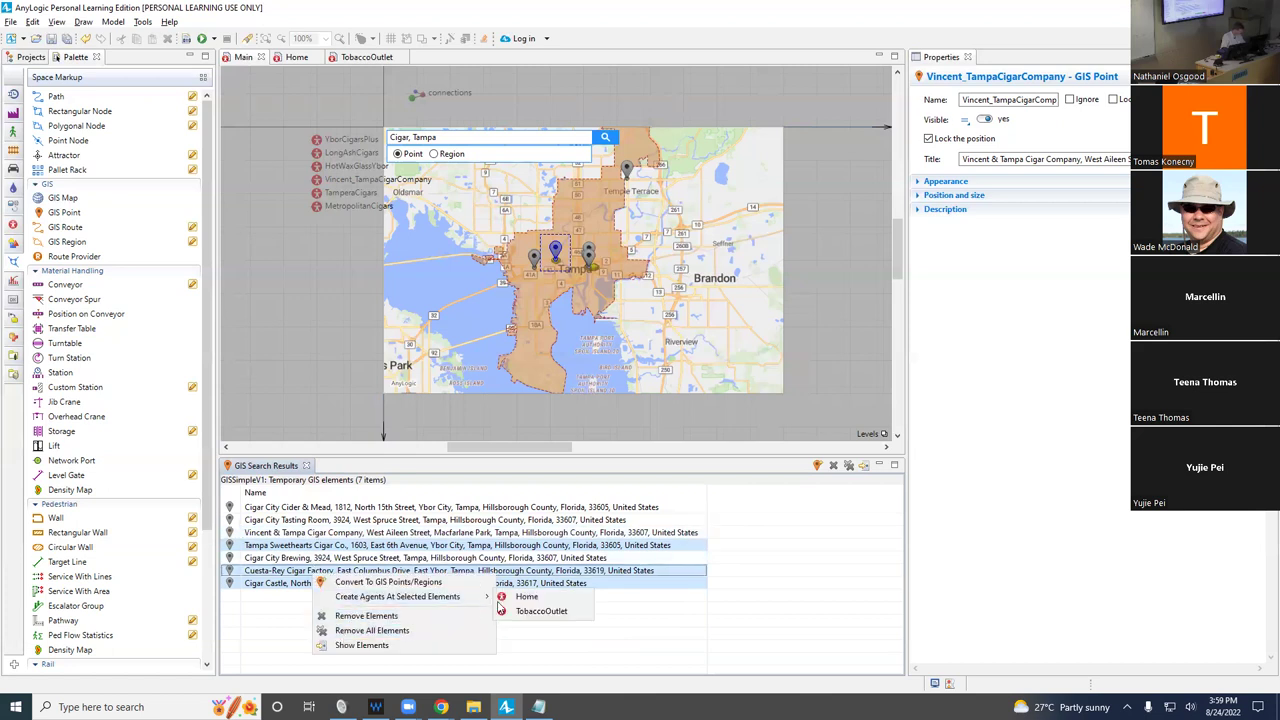
pyautogui.moveTo(480, 603)
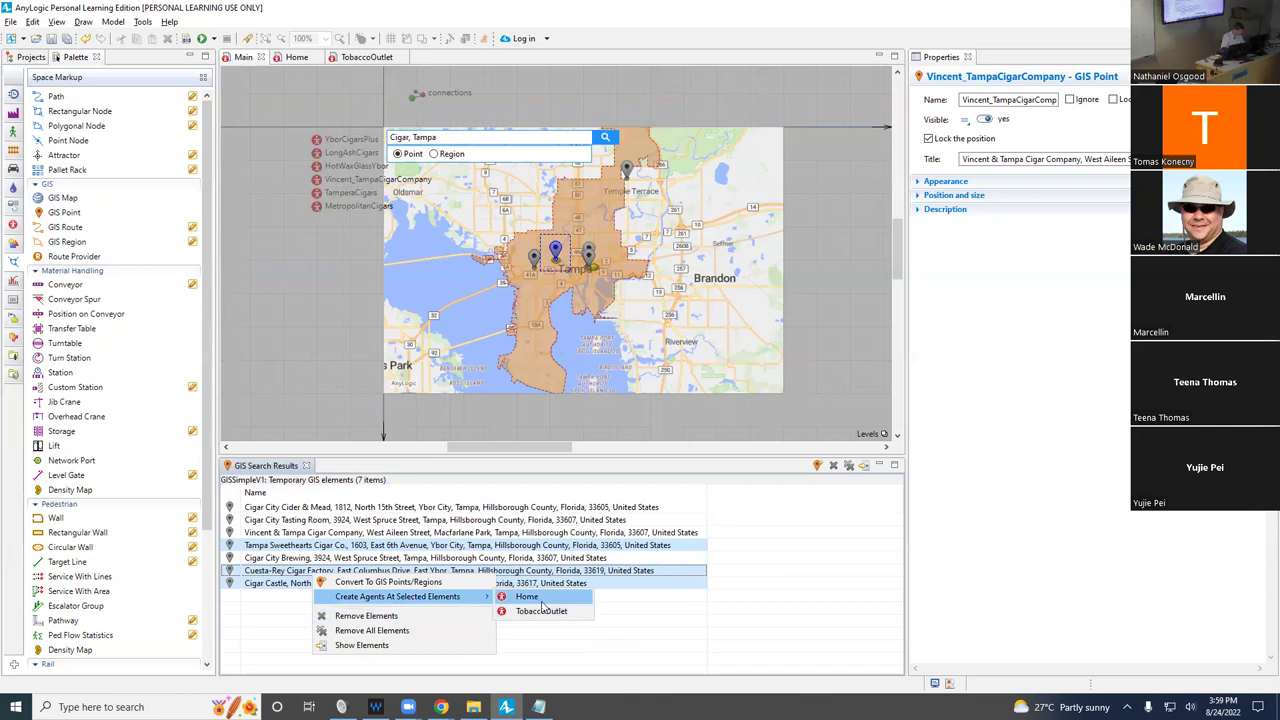
pyautogui.click(540, 613)
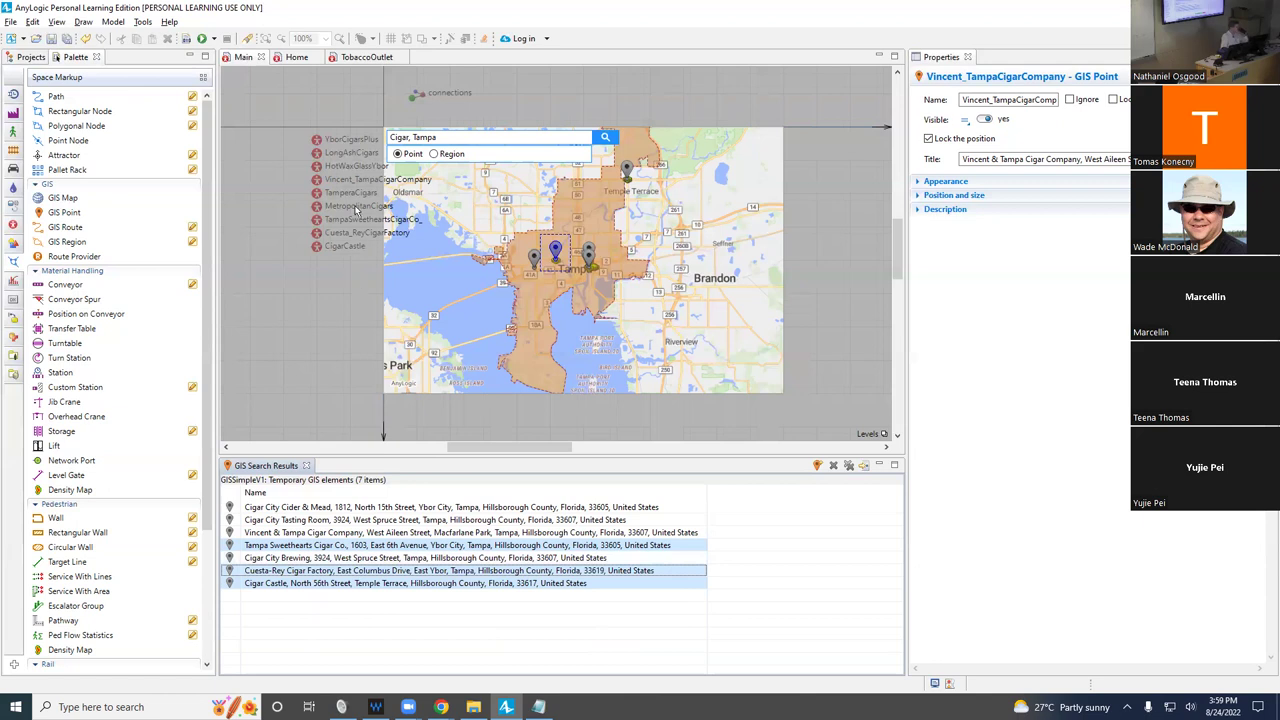
# Search the map for 'Cigarettes, Tampa'.
pyautogui.doubleClick(395, 137)
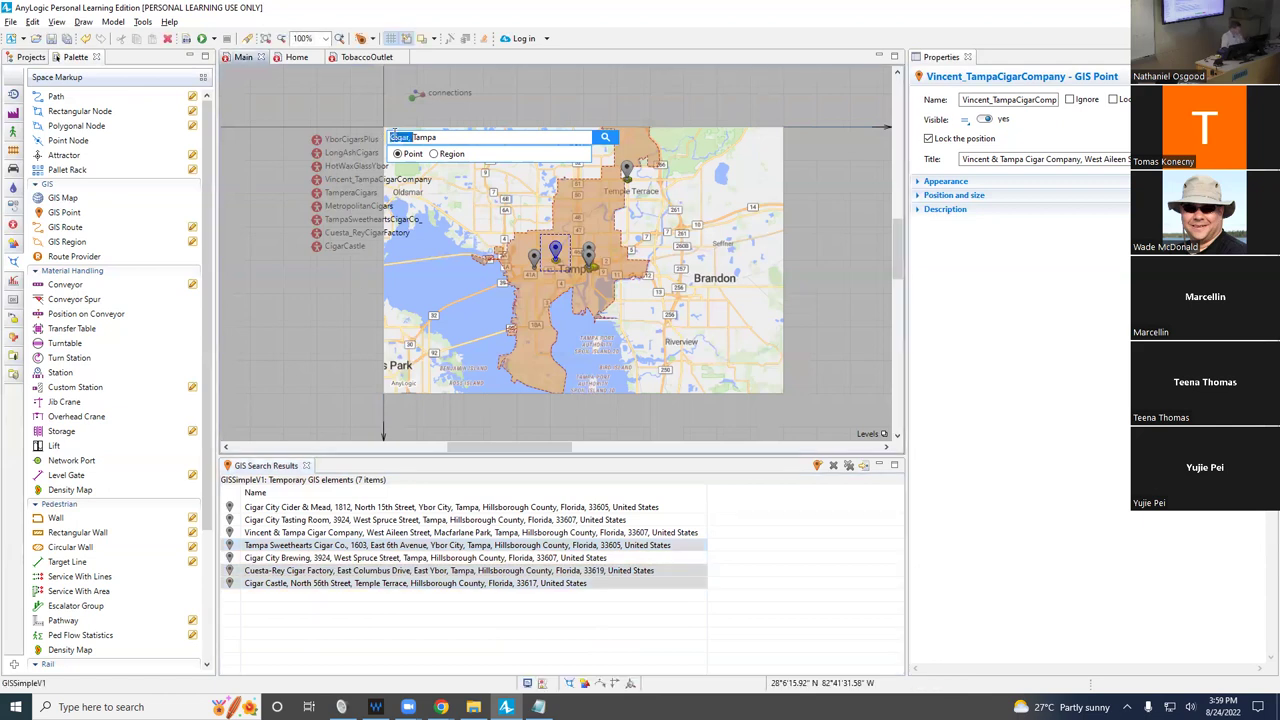
pyautogui.write('Cigarettes,')
pyautogui.press('Return')
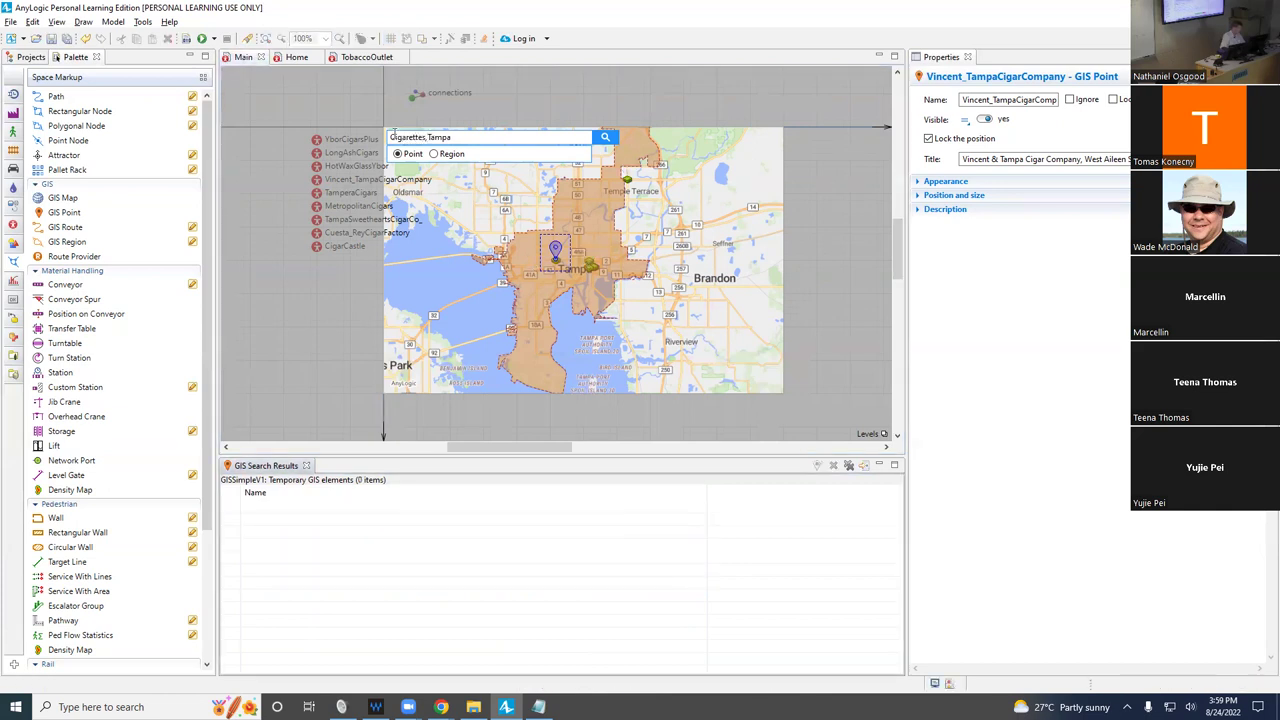
# Change the query to 'Smoke shop,Tampa' and run the search.
pyautogui.tripleClick(394, 136)
pyautogui.click(394, 136)
pyautogui.hotkey('shift', 'Right')
pyautogui.hotkey('shift', 'Right')
pyautogui.hotkey('shift', 'Right')
pyautogui.hotkey('shift', 'Right')
pyautogui.hotkey('shift', 'Right')
pyautogui.hotkey('shift', 'Right')
pyautogui.hotkey('shift', 'Right')
pyautogui.hotkey('shift', 'Right')
pyautogui.hotkey('shift', 'Right')
pyautogui.hotkey('shift', 'Right')
pyautogui.hotkey('shift', 'Right')
pyautogui.hotkey('shift', 'Right')
pyautogui.write('Smoke shop')
pyautogui.press('Return')
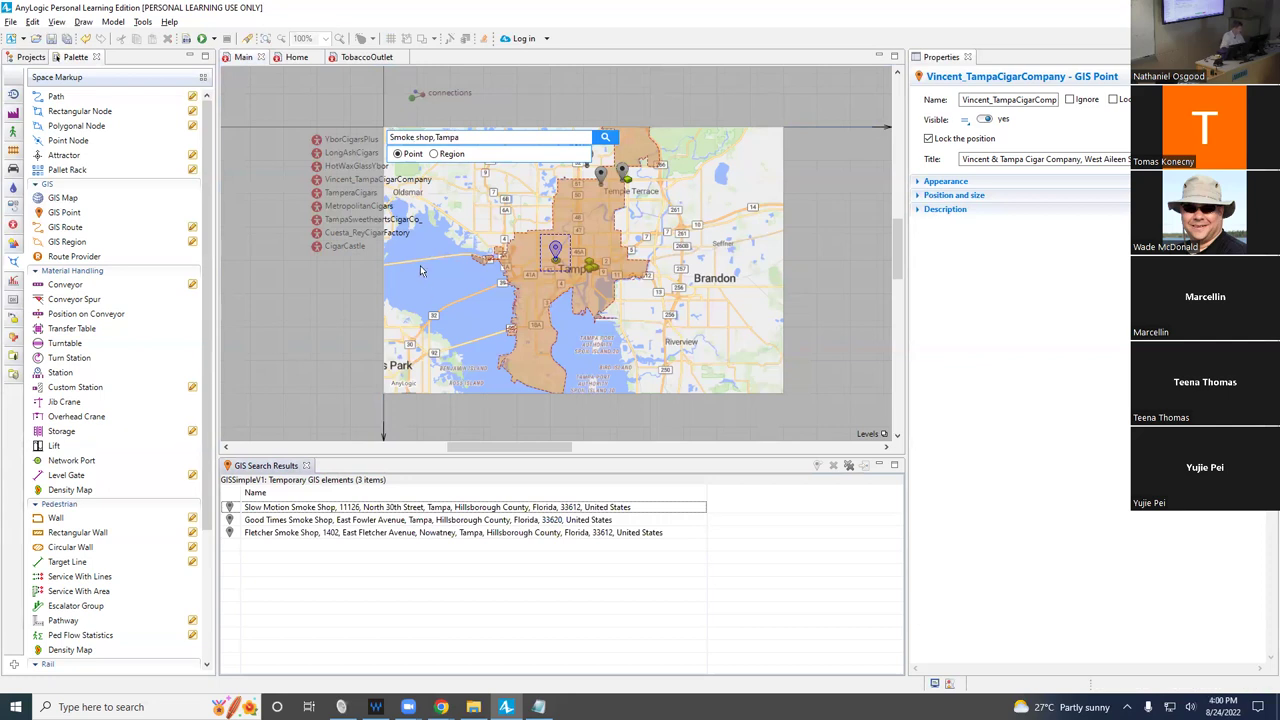
# Select the Slow Motion, Good Times and Fletcher smoke shop results and show Create Agents At Selected Elements.
pyautogui.click(287, 508)
pyautogui.keyDown('shift'); pyautogui.click(290, 522); pyautogui.keyUp('shift')
pyautogui.keyDown('shift'); pyautogui.click(302, 533); pyautogui.keyUp('shift')
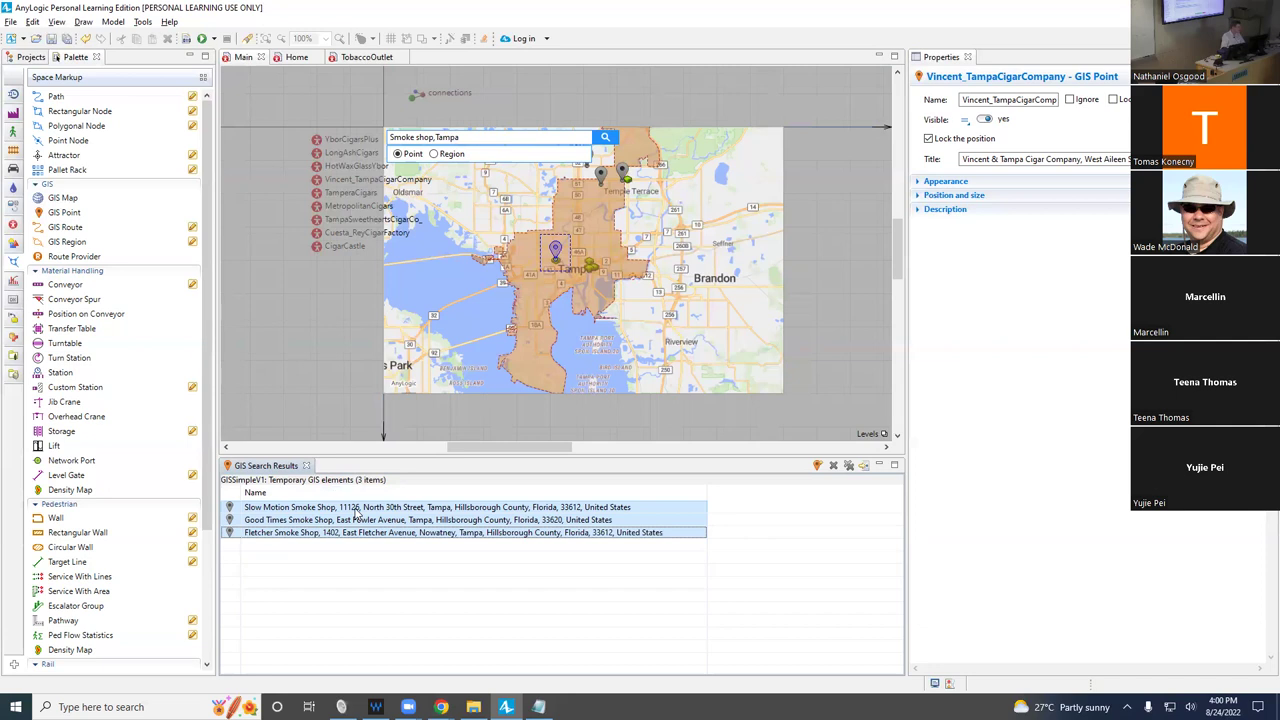
pyautogui.rightClick(357, 512)
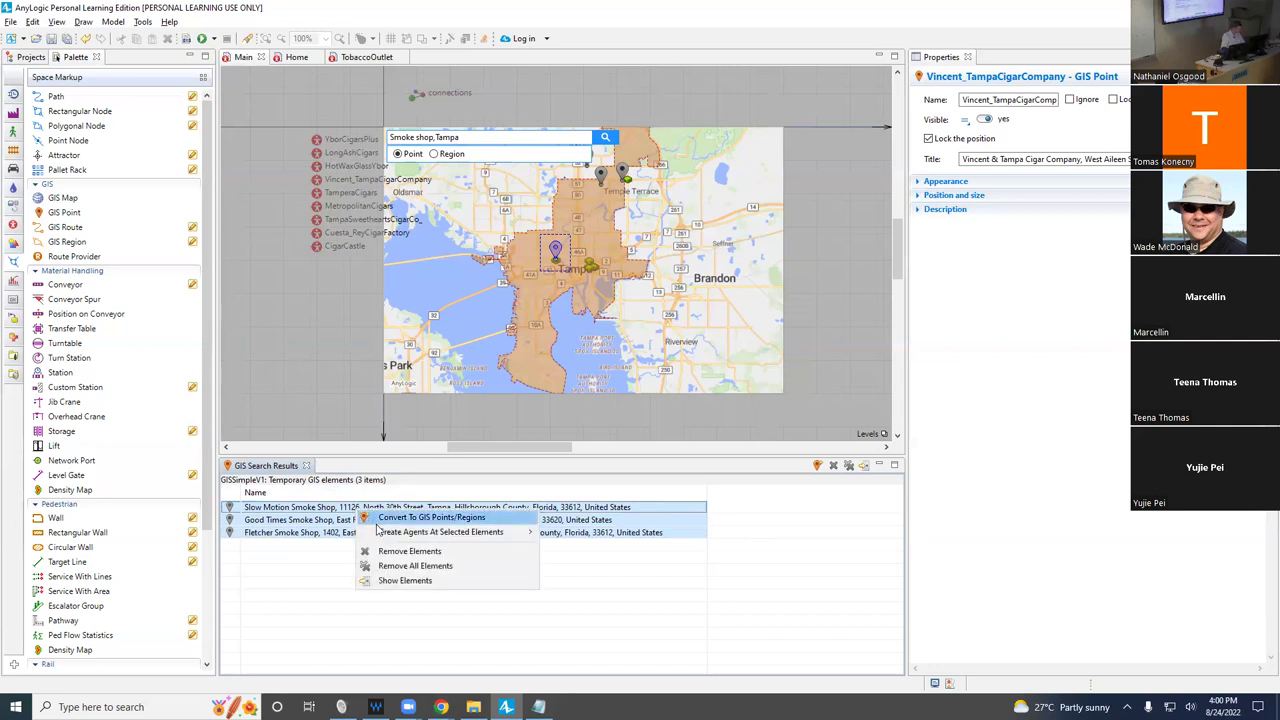
pyautogui.moveTo(430, 533)
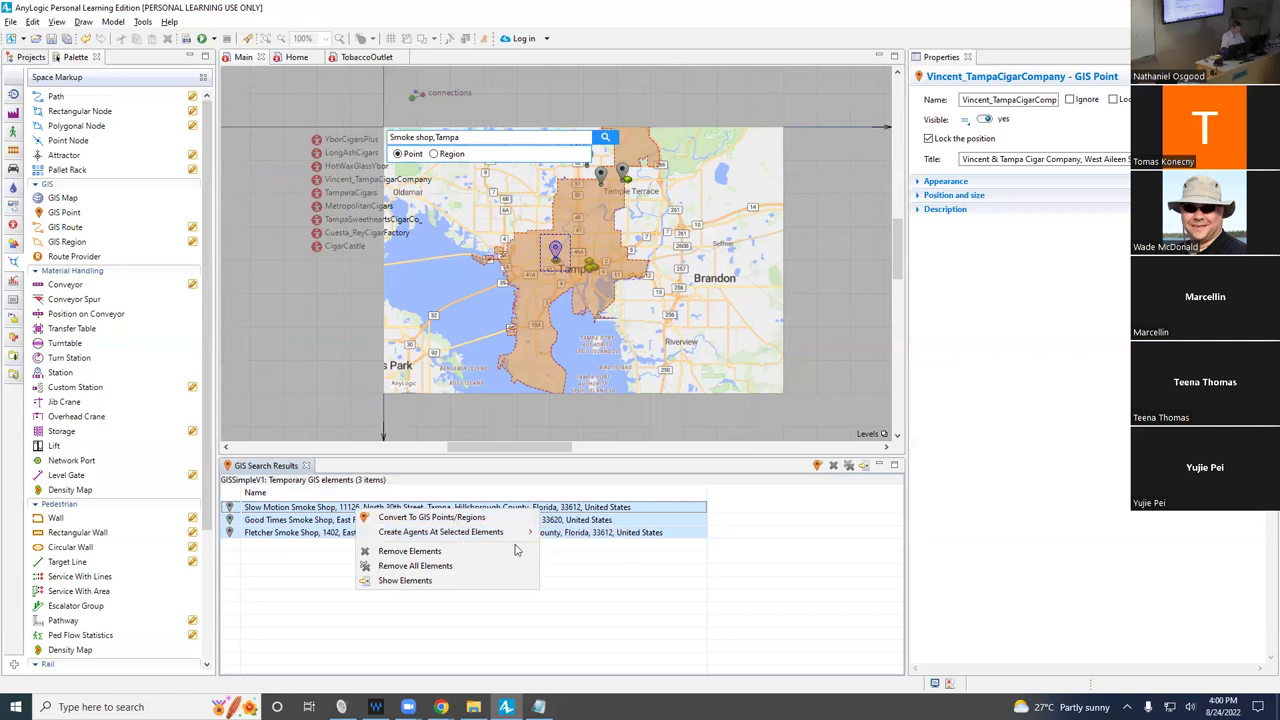
# Create outlet agents SlowMotionSmokeShop, GoodTimesSmokeShop and FletcherSmokeShop at the three smoke shops.
pyautogui.moveTo(512, 536)
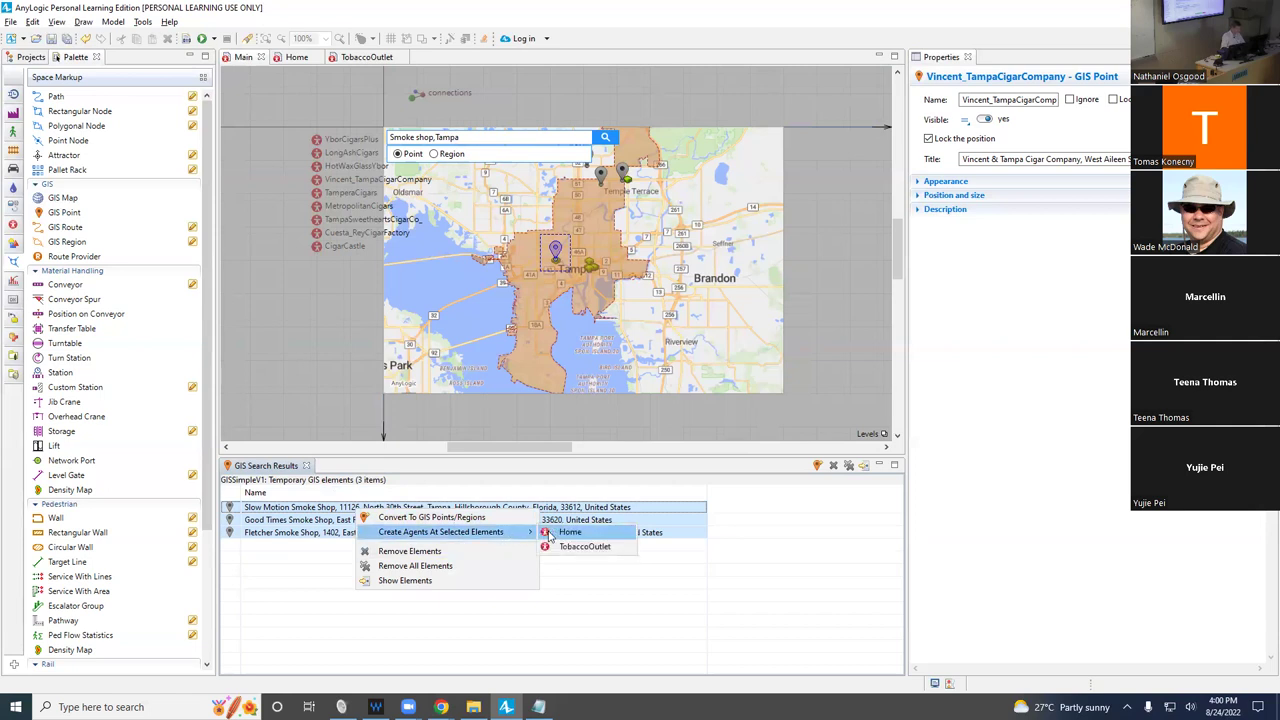
pyautogui.click(585, 546)
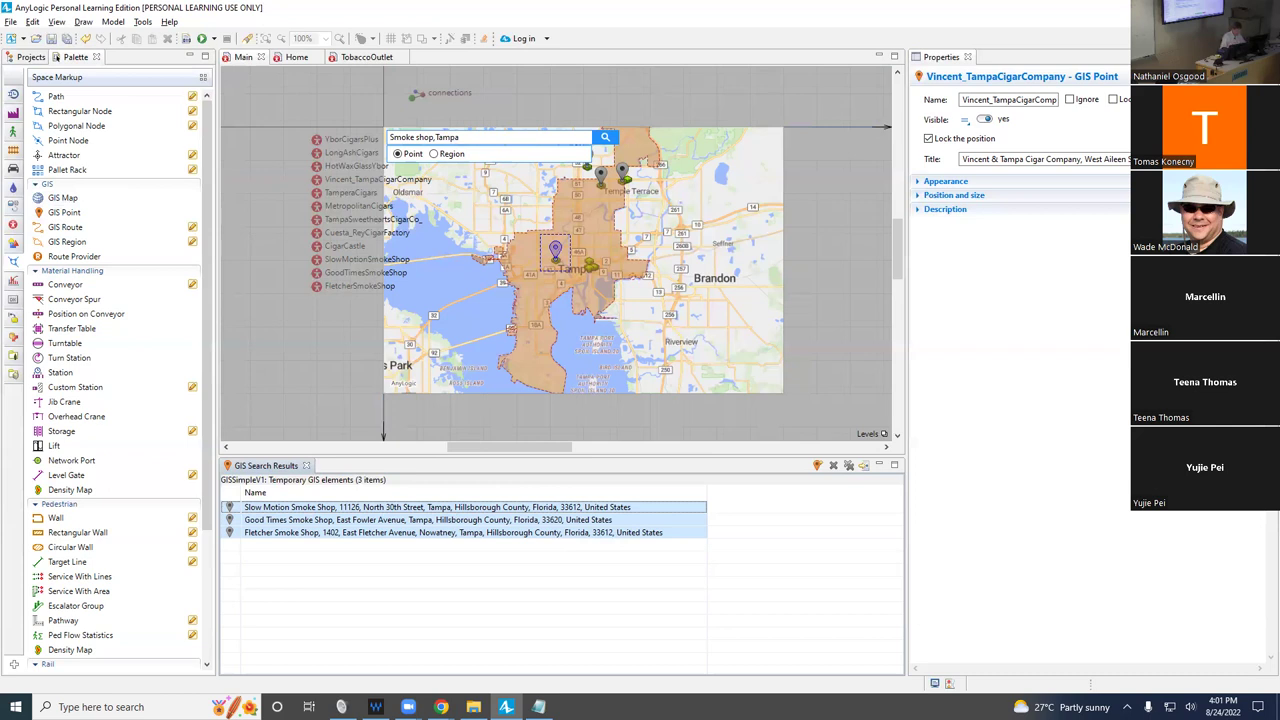
# Replace the query with 'Havana,Tampa' and run the search.
pyautogui.doubleClick(430, 137)
pyautogui.click(430, 137)
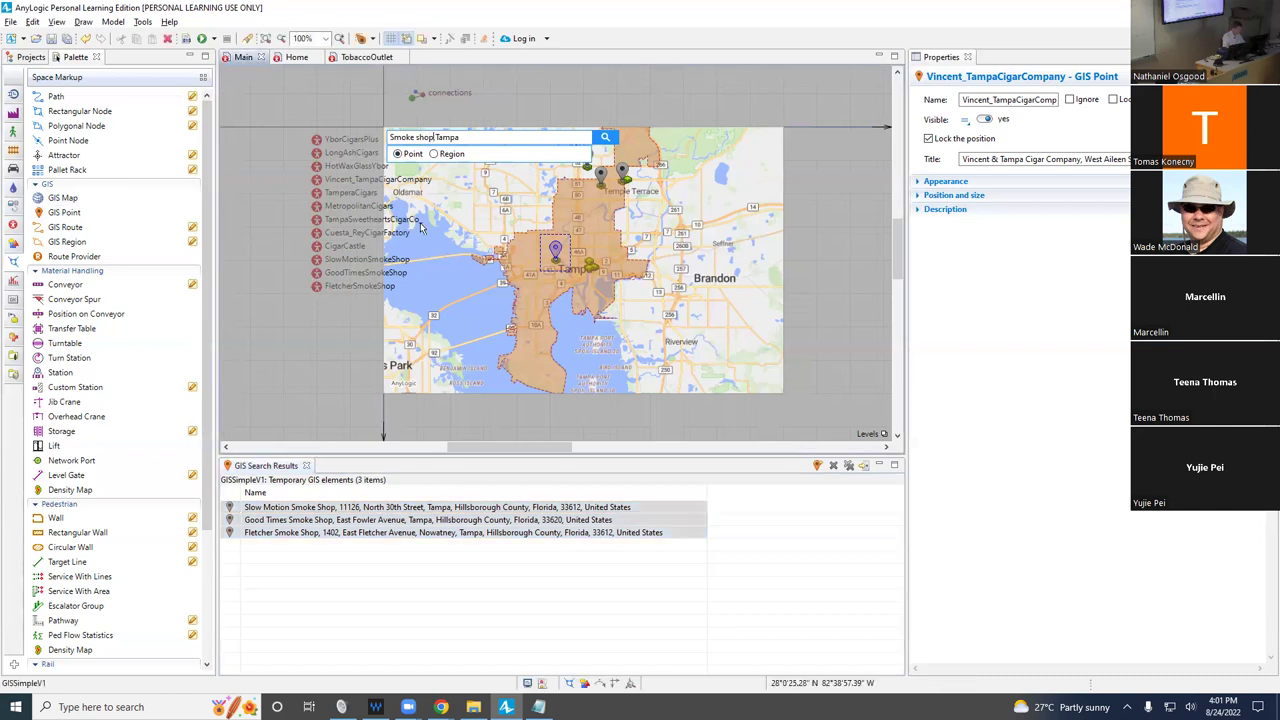
pyautogui.hotkey('shift', 'Home')
pyautogui.write('Havana')
pyautogui.click(604, 138)
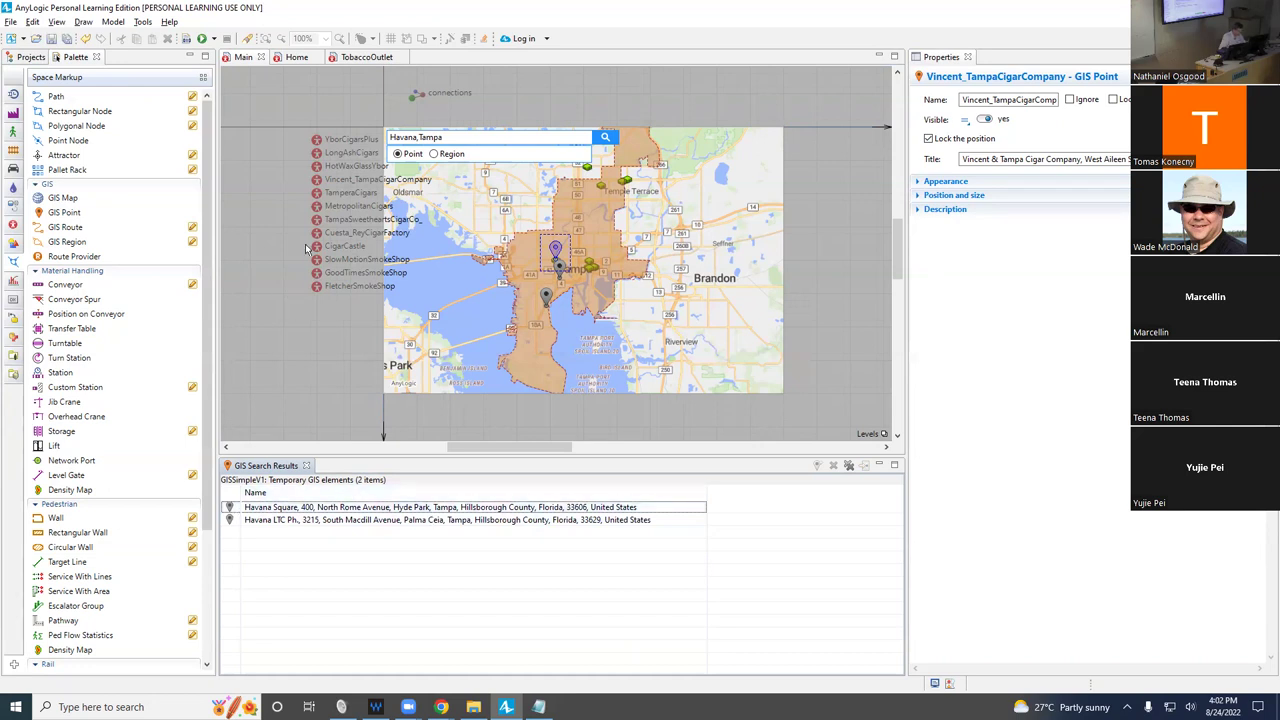
# Review placement properties of LongAshCigars, TamperaCigars, MetropolitanCigars, TampaSweetheartsCigarCo_ and YborCigarsPlus agents.
pyautogui.click(316, 139)
pyautogui.click(316, 152)
pyautogui.click(316, 192)
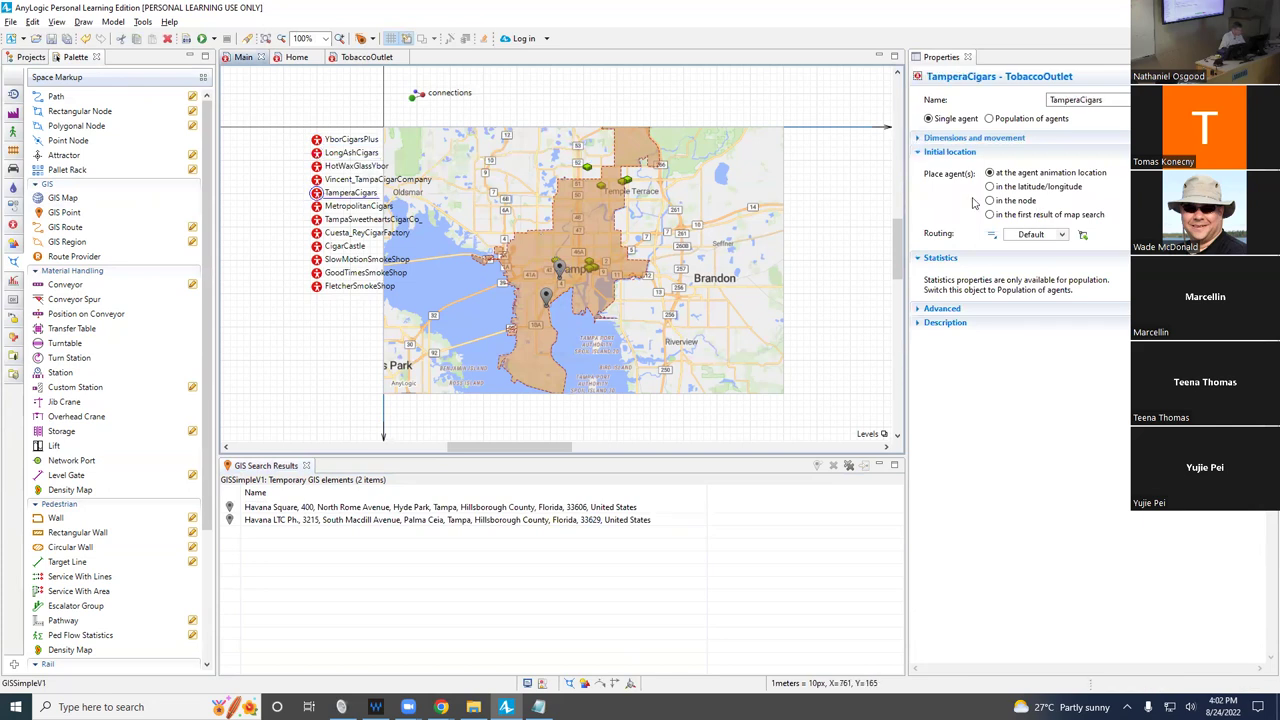
pyautogui.click(316, 206)
pyautogui.click(316, 232)
pyautogui.click(316, 219)
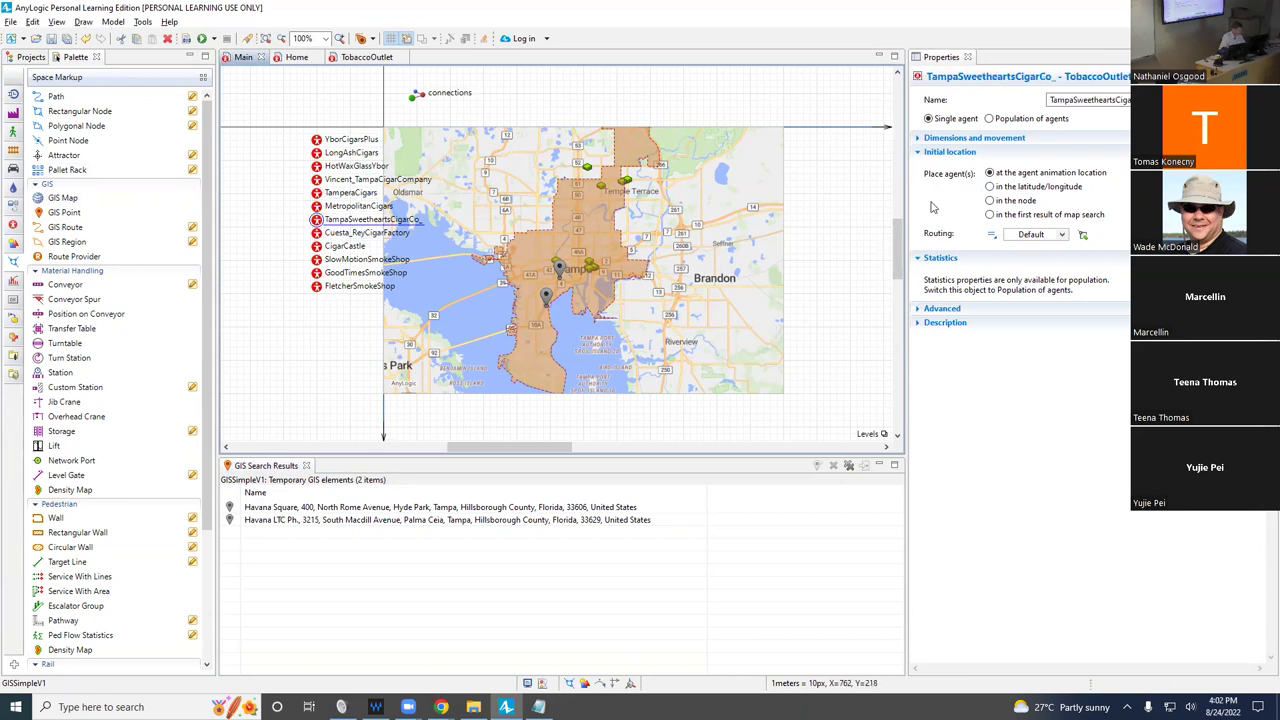
pyautogui.click(917, 139)
pyautogui.click(917, 139)
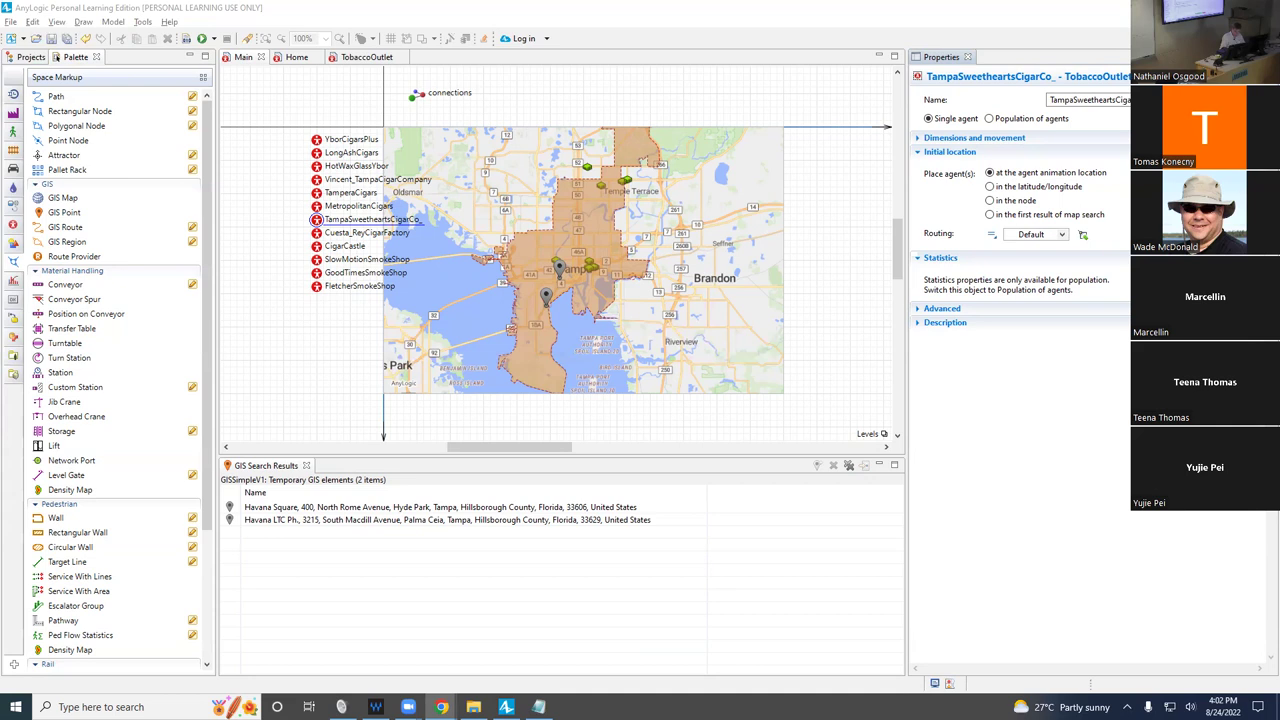
pyautogui.click(316, 143)
pyautogui.keyDown('shift'); pyautogui.click(316, 166); pyautogui.keyUp('shift')
pyautogui.keyDown('ctrl'); pyautogui.click(316, 166); pyautogui.keyUp('ctrl')
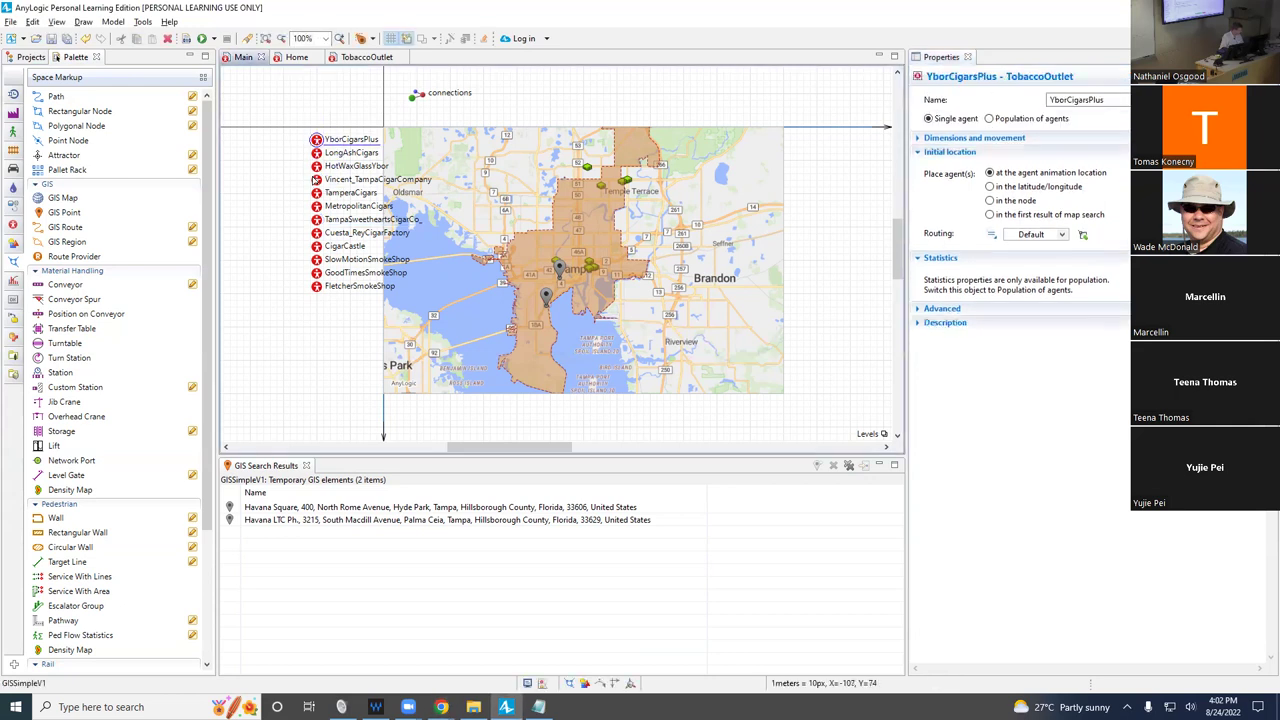
# Select the 12 tobacco-outlet agents and create a collection from them.
pyautogui.moveTo(312, 109); pyautogui.dragTo(342, 318)
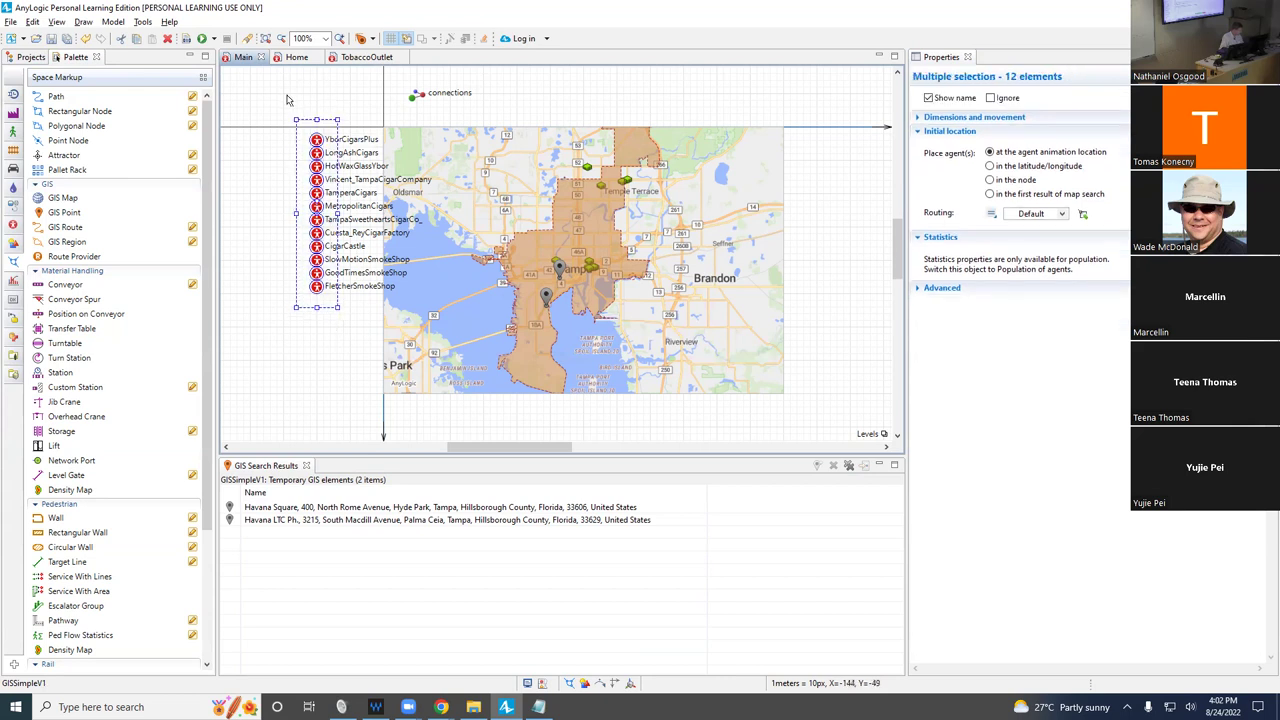
pyautogui.moveTo(287, 98); pyautogui.dragTo(355, 320)
pyautogui.rightClick(316, 197)
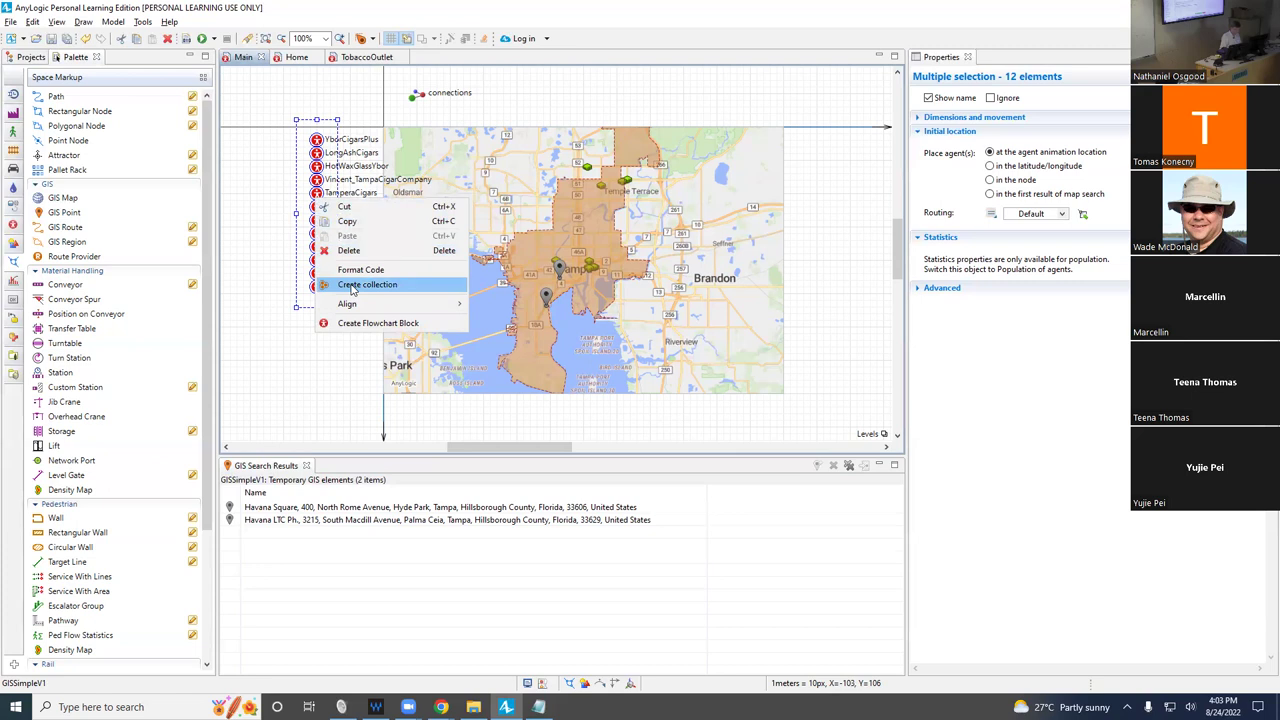
pyautogui.click(352, 289)
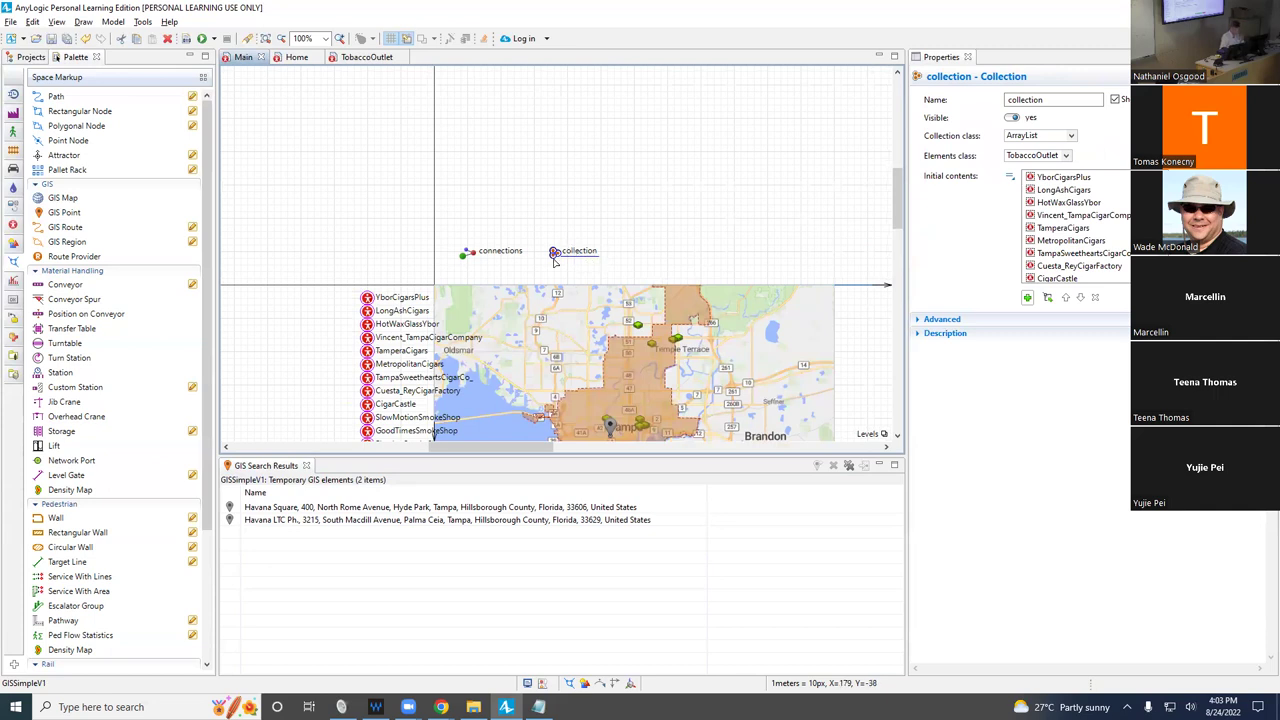
# Rename the new collection to tobaccoOutletCollection.
pyautogui.doubleClick(1060, 99)
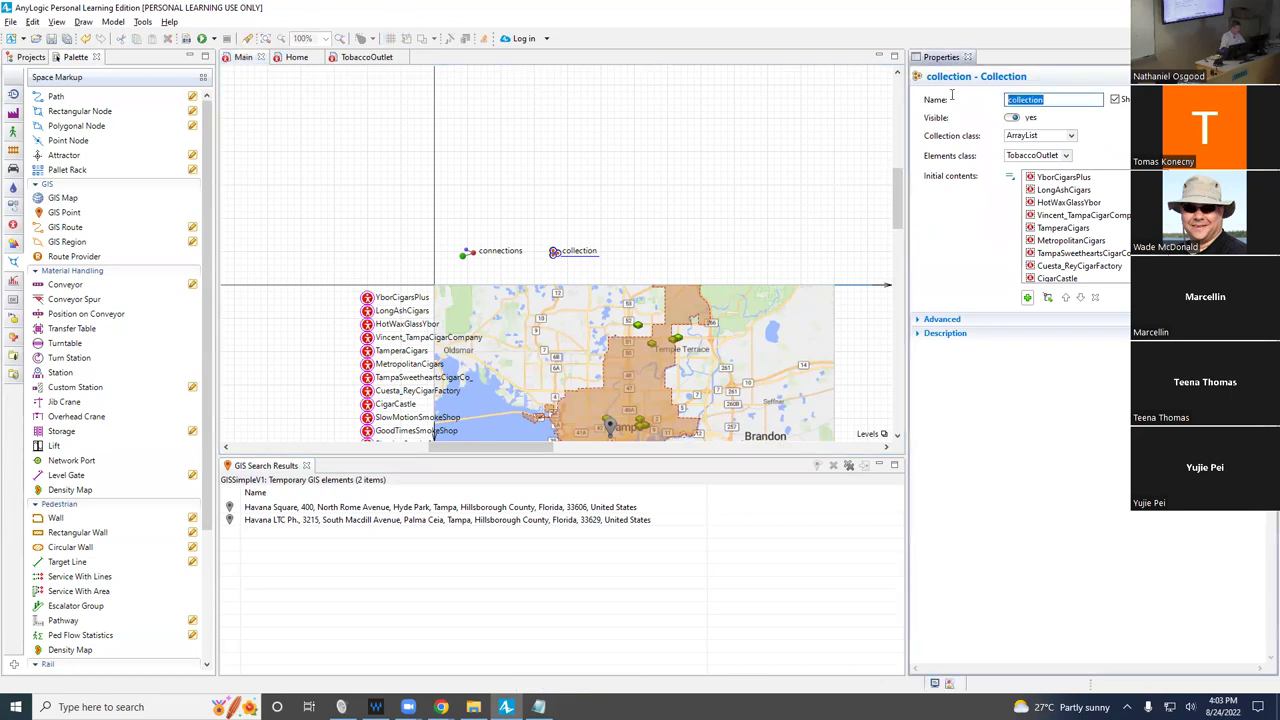
pyautogui.write('tobaccoOutletCollection')
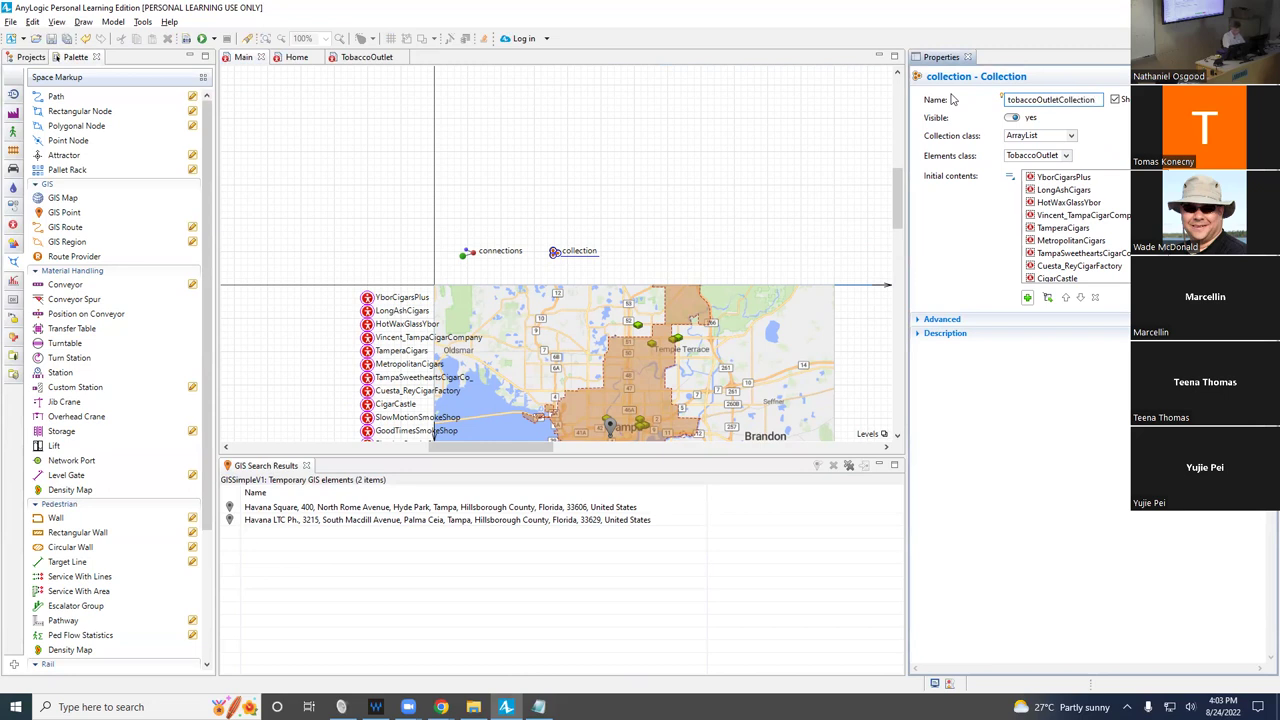
pyautogui.press('Return')
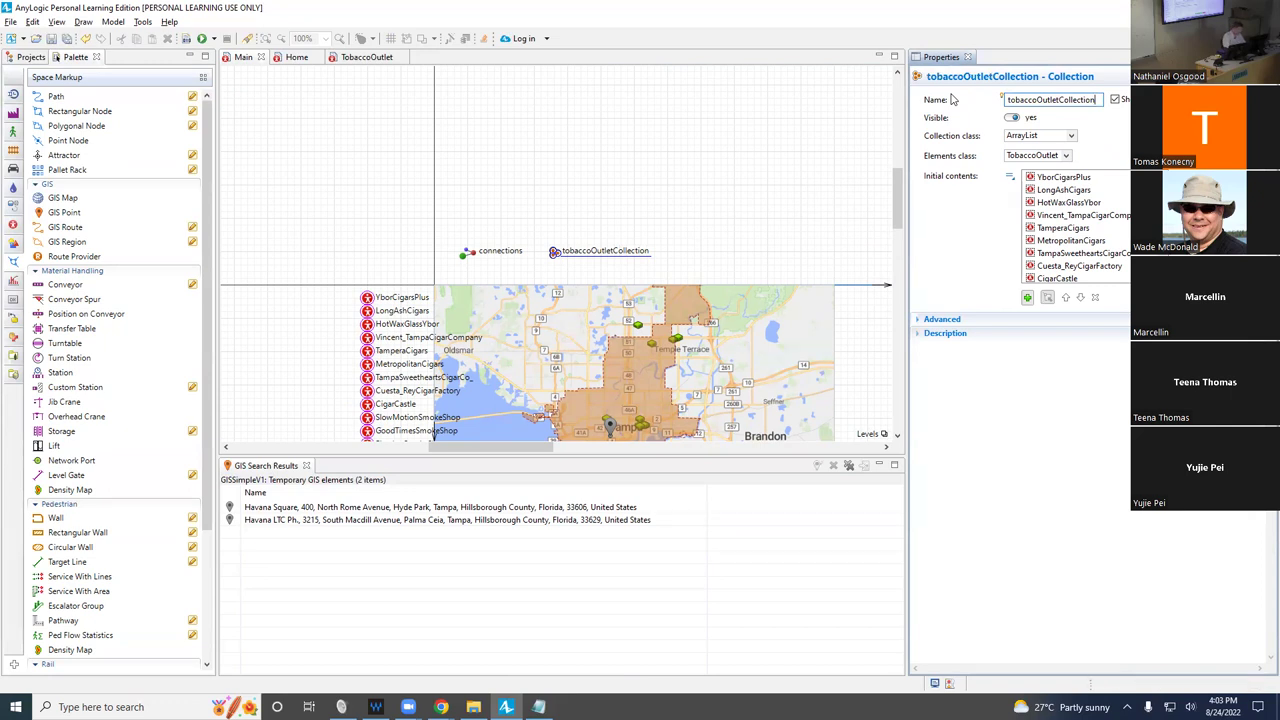
# Reselect the 12 outlet agents, then inspect tobaccoOutletCollection's properties.
pyautogui.scroll(-2, 378, 240)
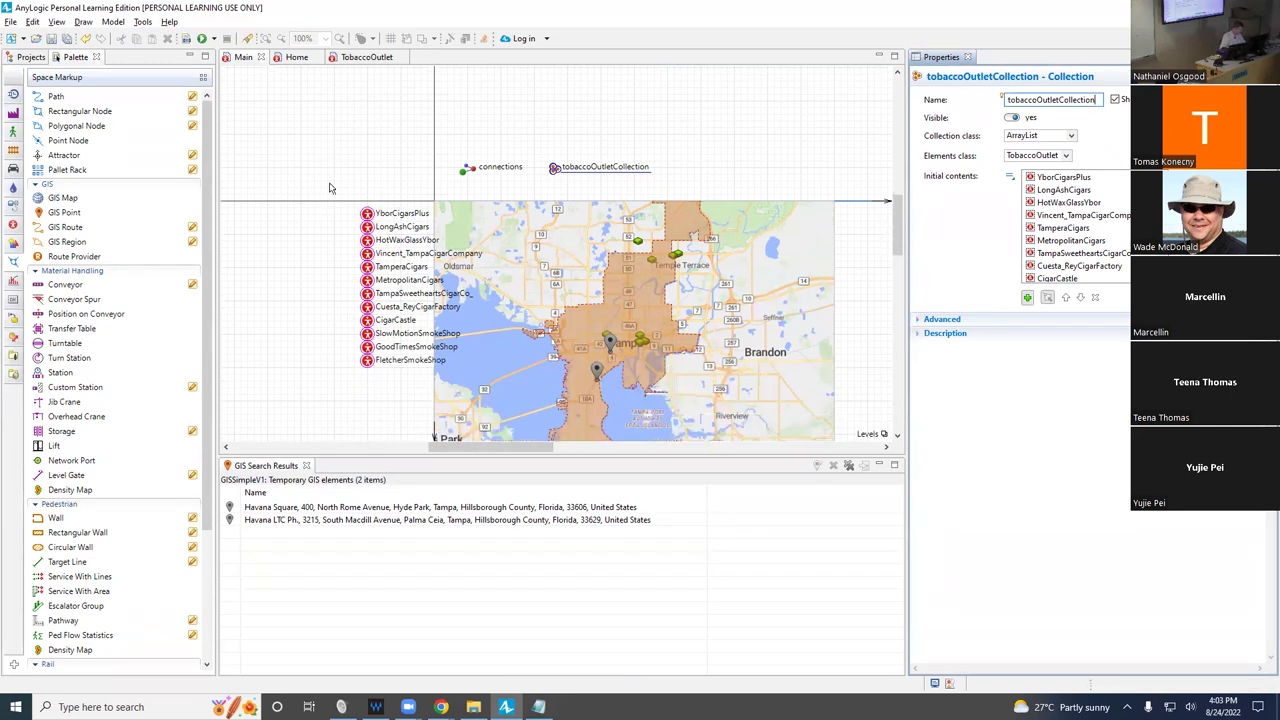
pyautogui.moveTo(337, 175); pyautogui.dragTo(393, 375)
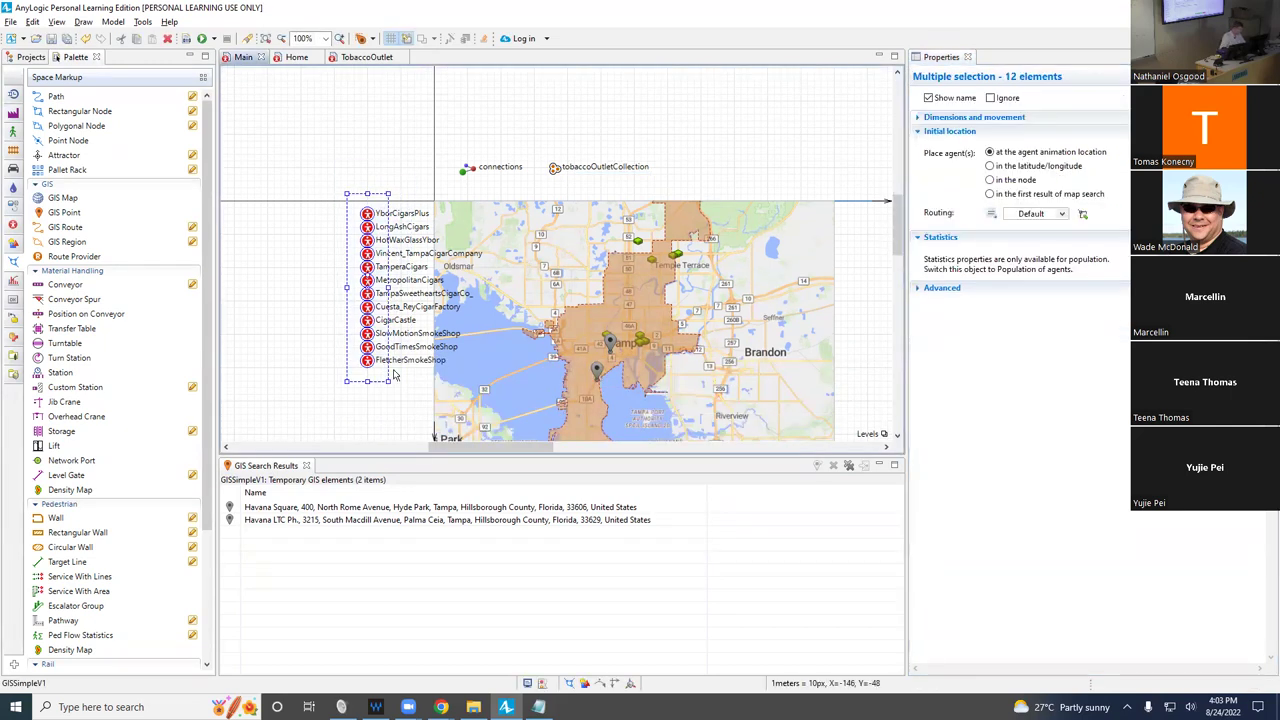
pyautogui.rightClick(368, 258)
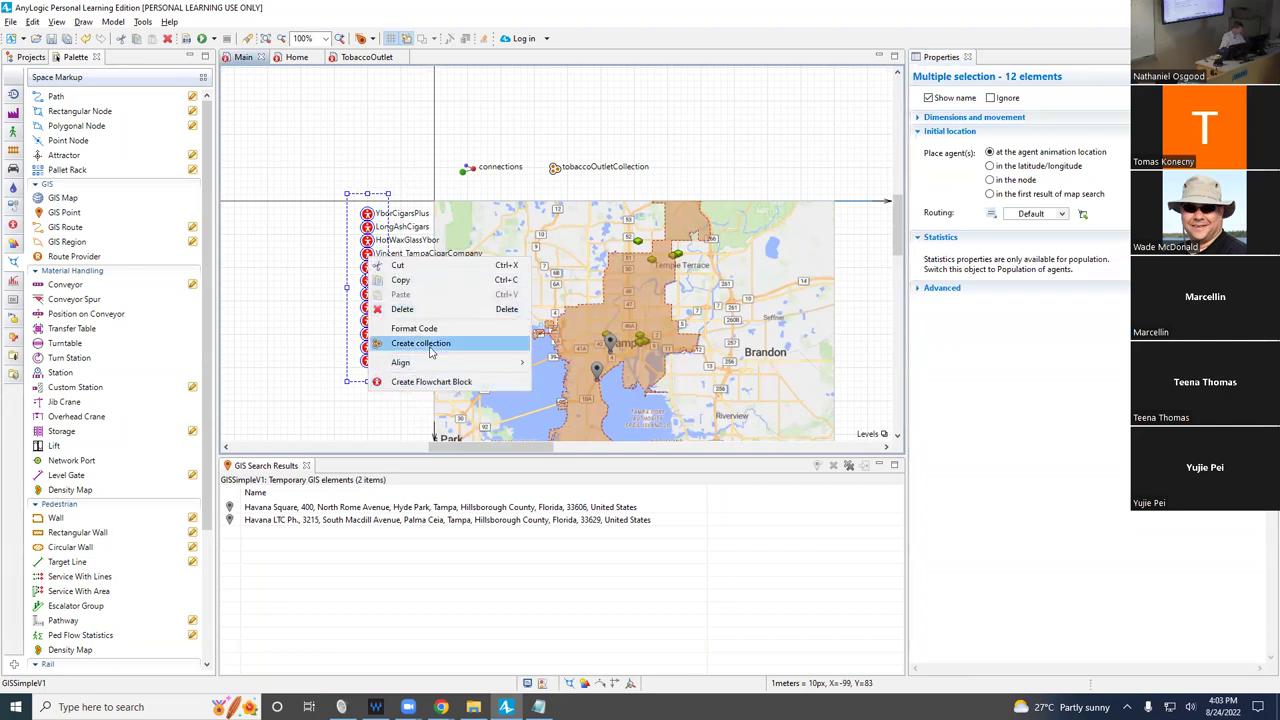
pyautogui.click(649, 131)
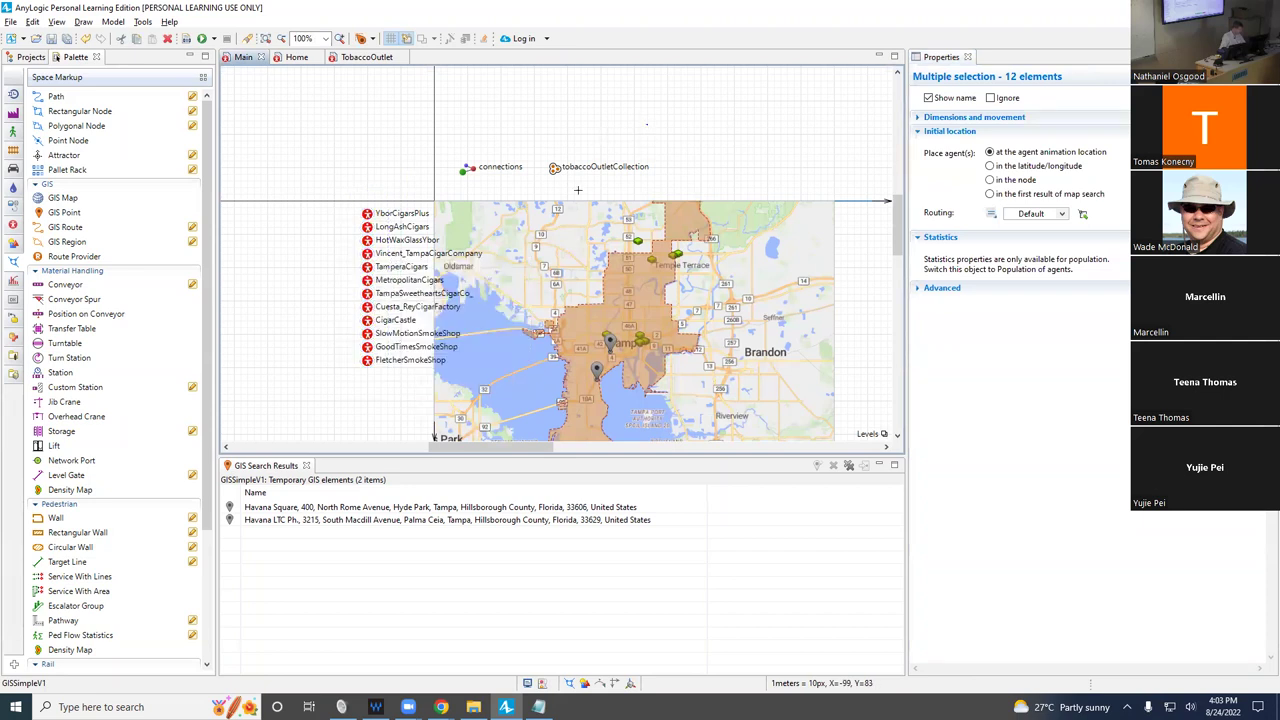
pyautogui.click(555, 170)
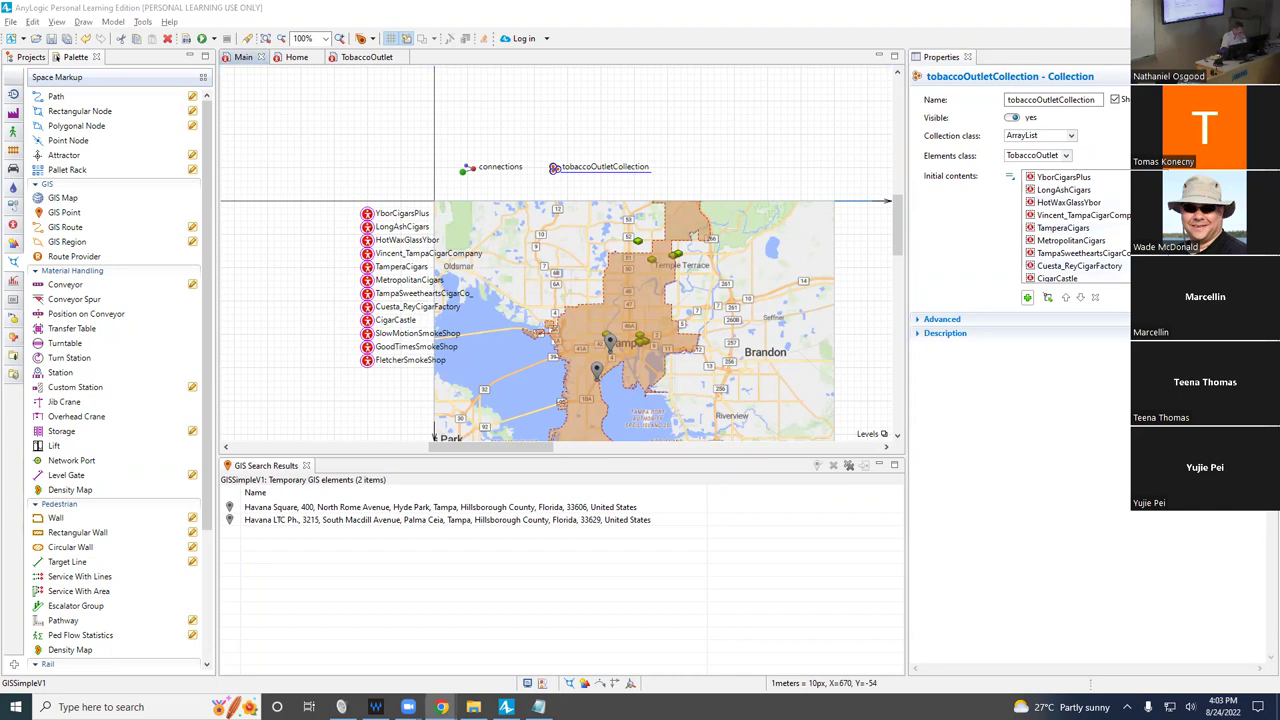
# Drag the twelve tobacco outlet shops further left beside the Tampa map and recheck the collection.
pyautogui.moveTo(348, 172); pyautogui.dragTo(407, 435)
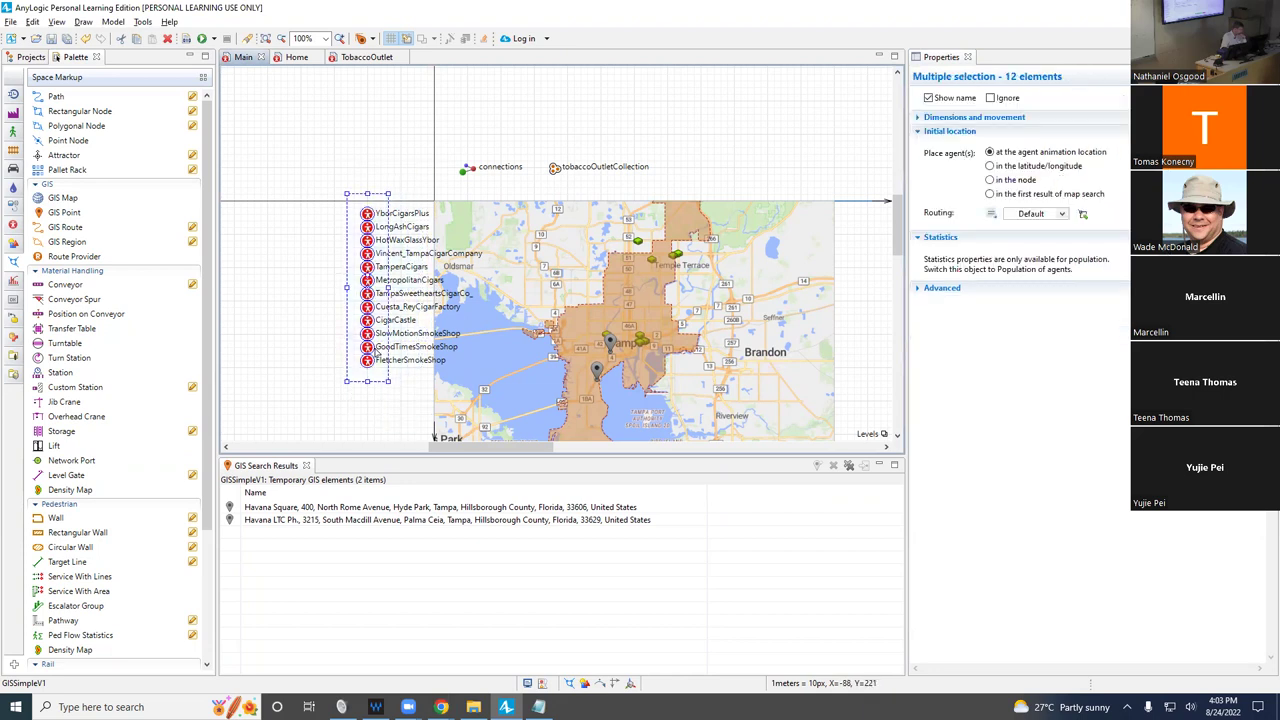
pyautogui.moveTo(362, 352); pyautogui.dragTo(235, 343)
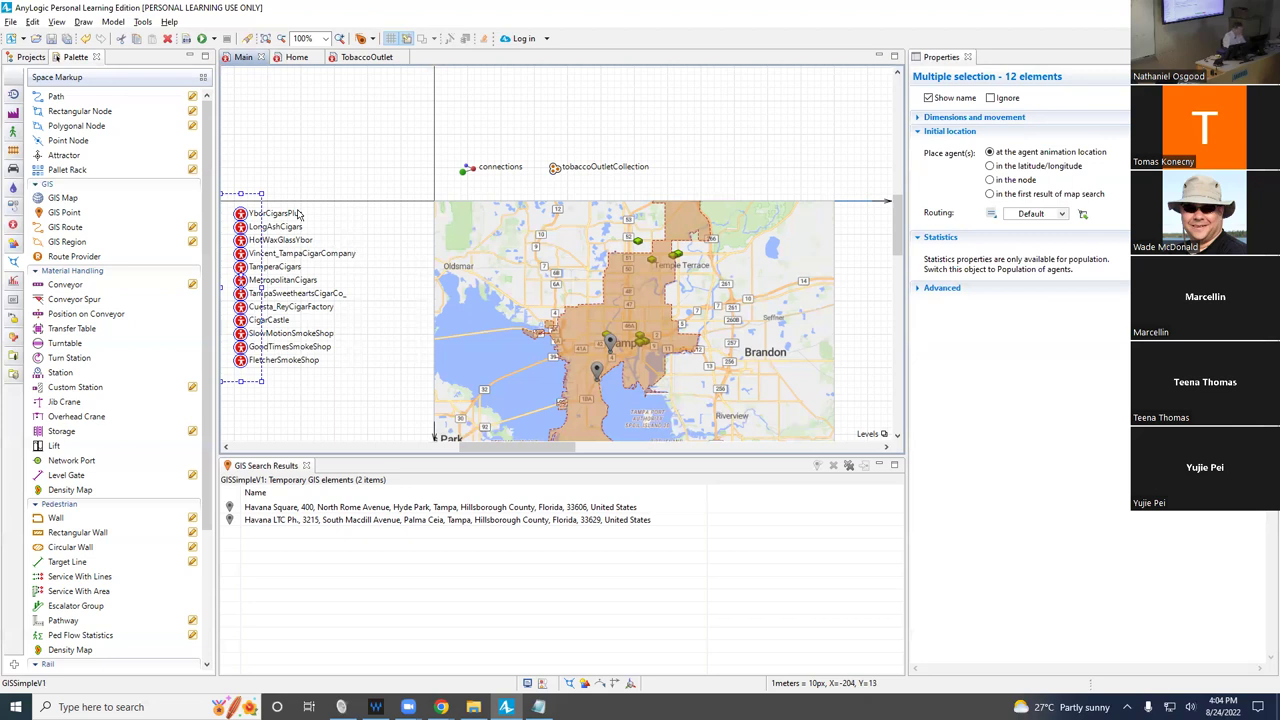
pyautogui.rightClick(238, 262)
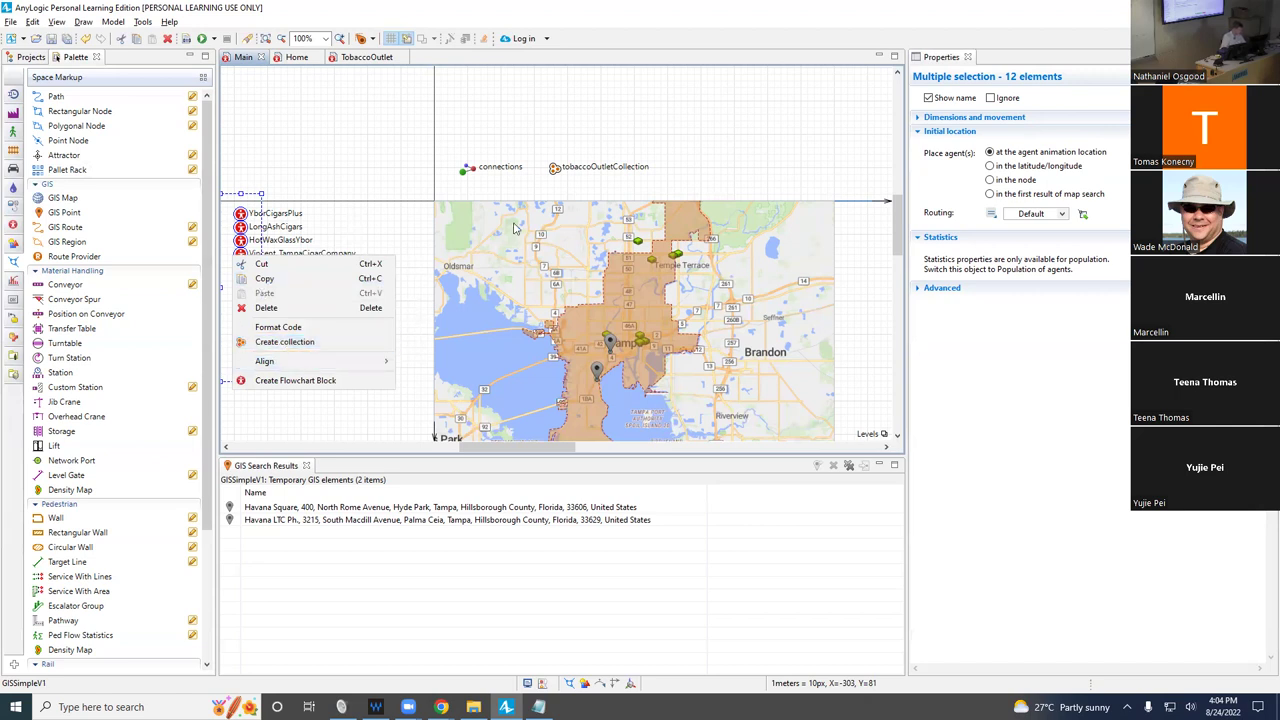
pyautogui.click(556, 178)
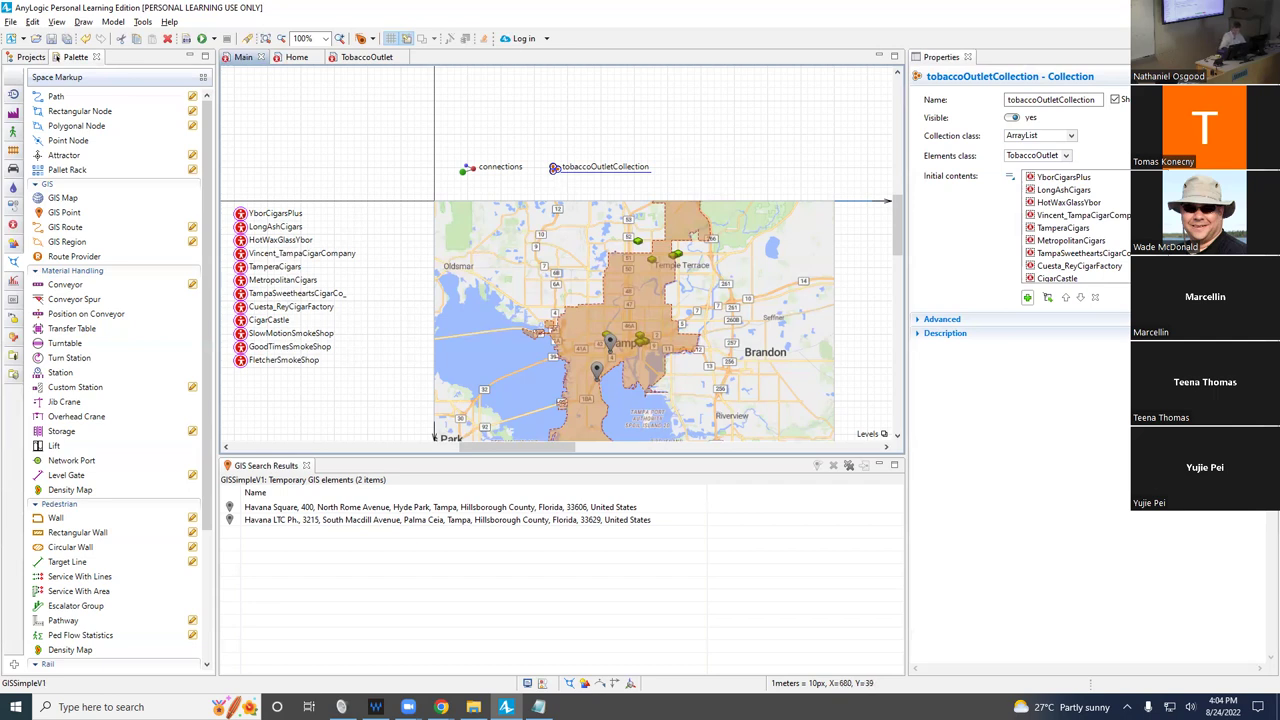
pyautogui.hotkey('alt', 'Tab')
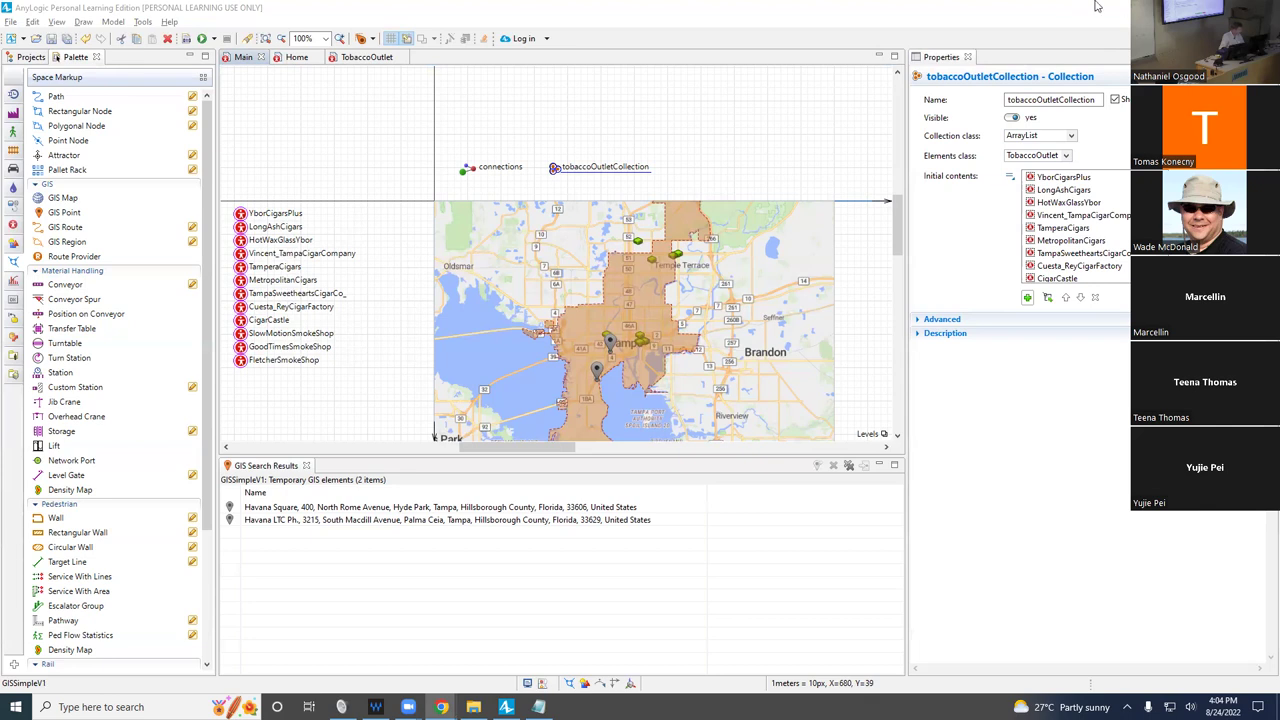
# Open the Home agent type and drag a Parameter from the Agent palette onto its canvas.
pyautogui.click(337, 167)
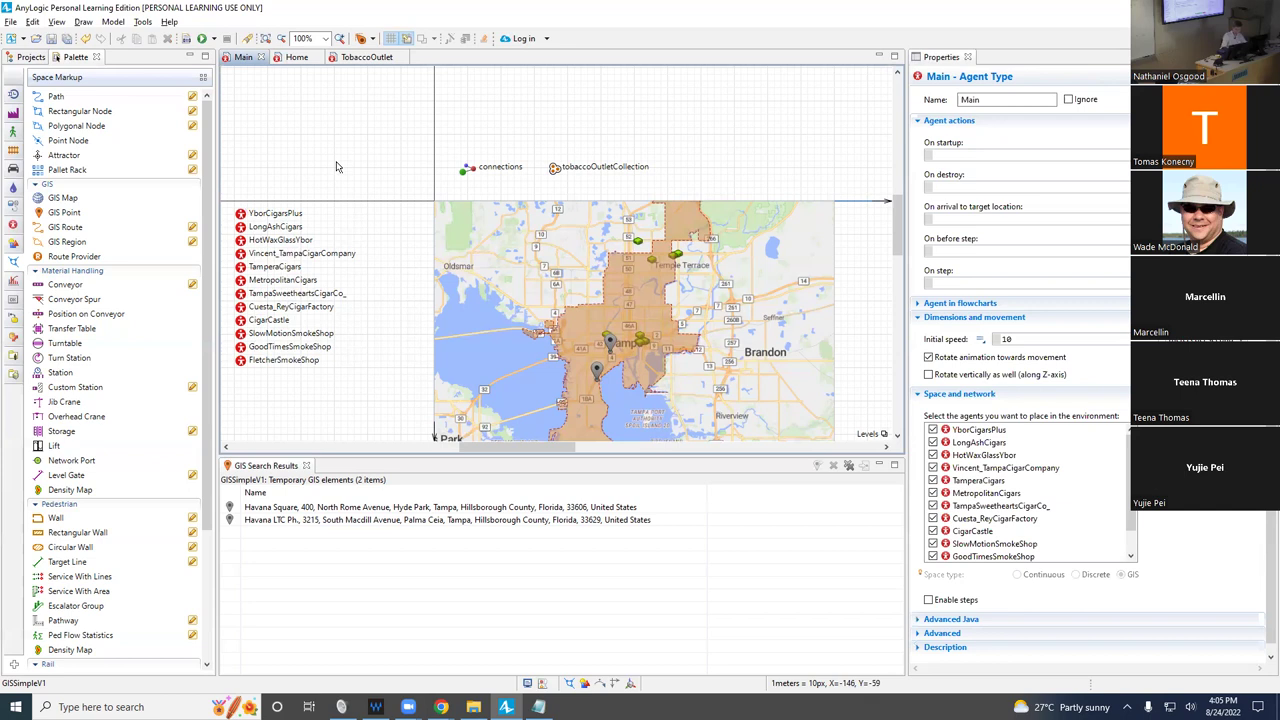
pyautogui.click(296, 58)
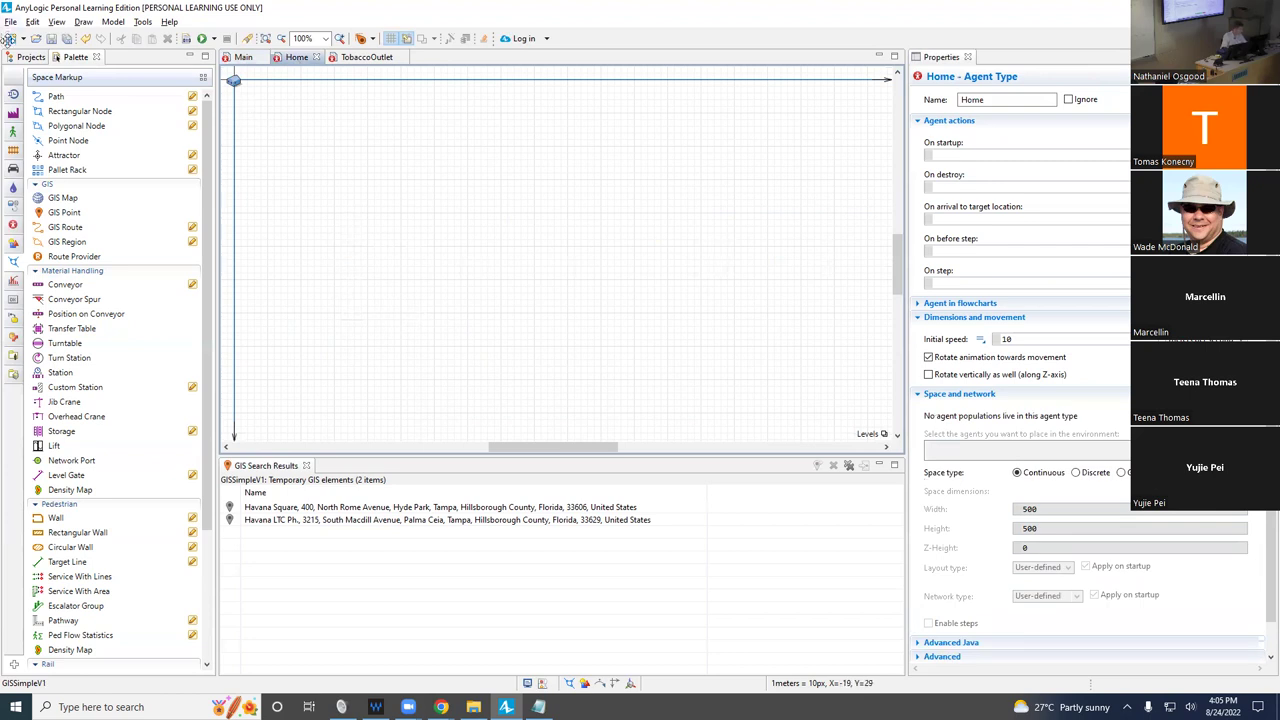
pyautogui.click(24, 57)
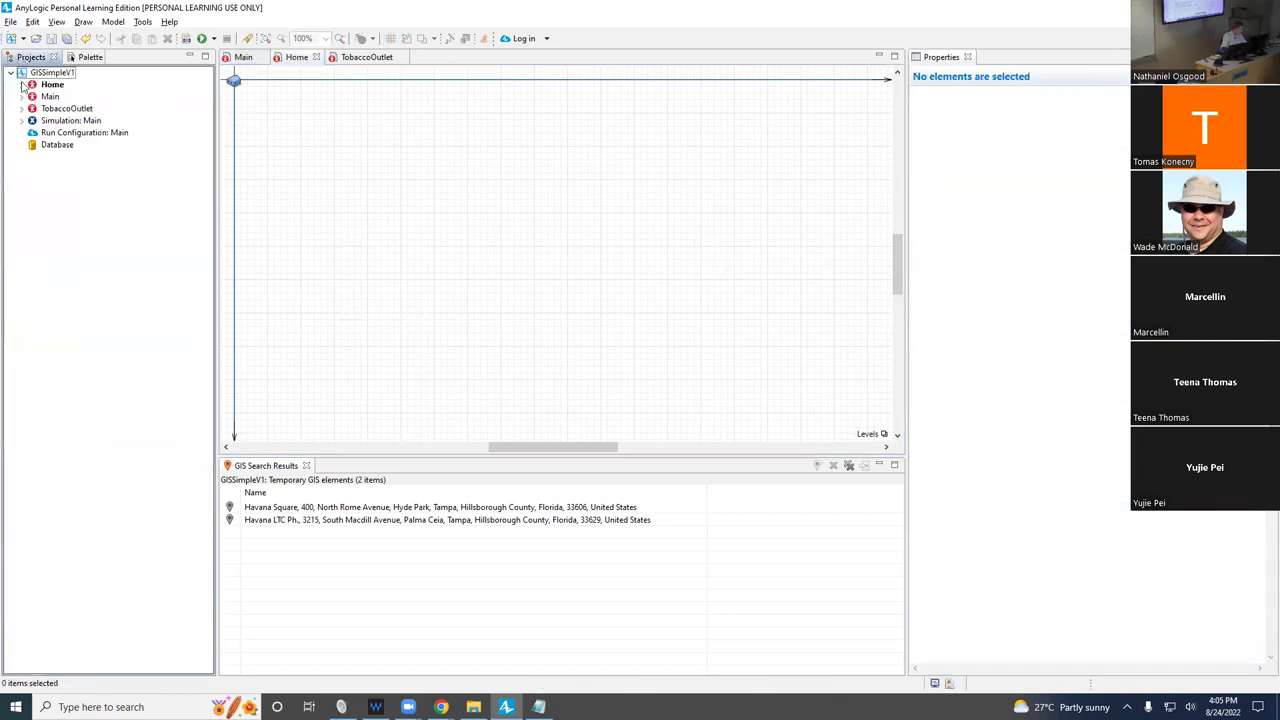
pyautogui.click(68, 58)
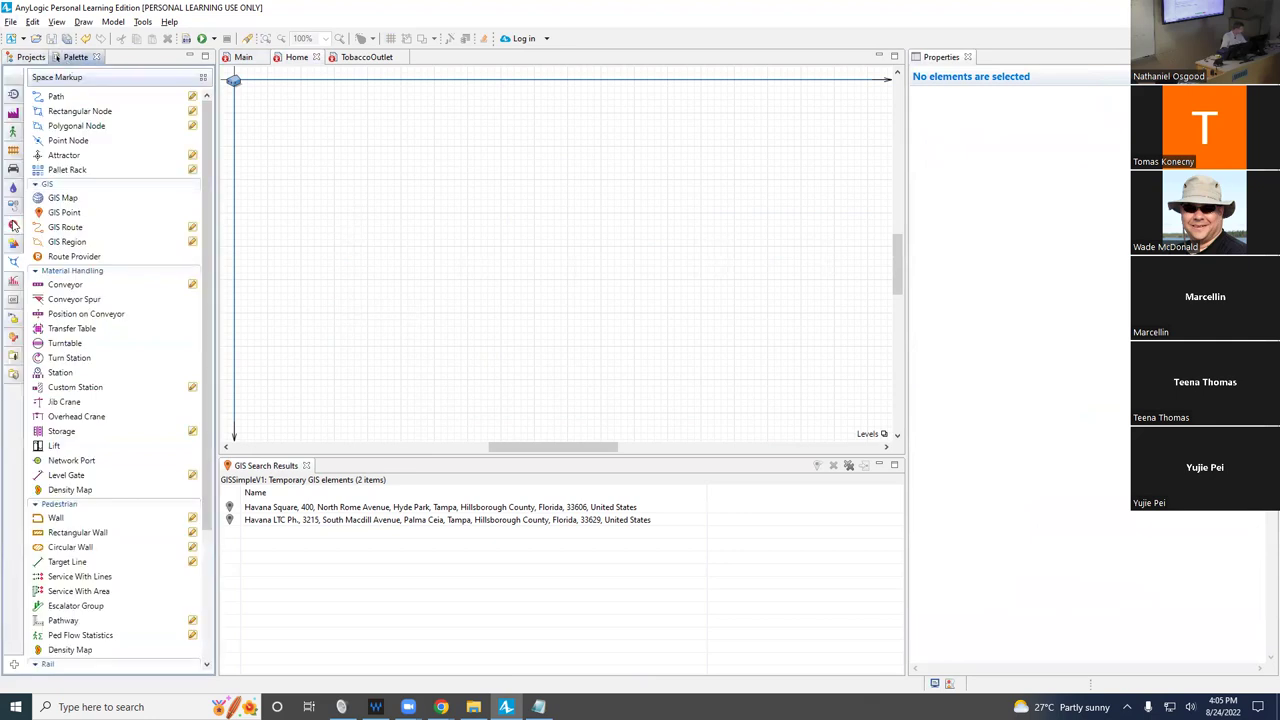
pyautogui.click(14, 226)
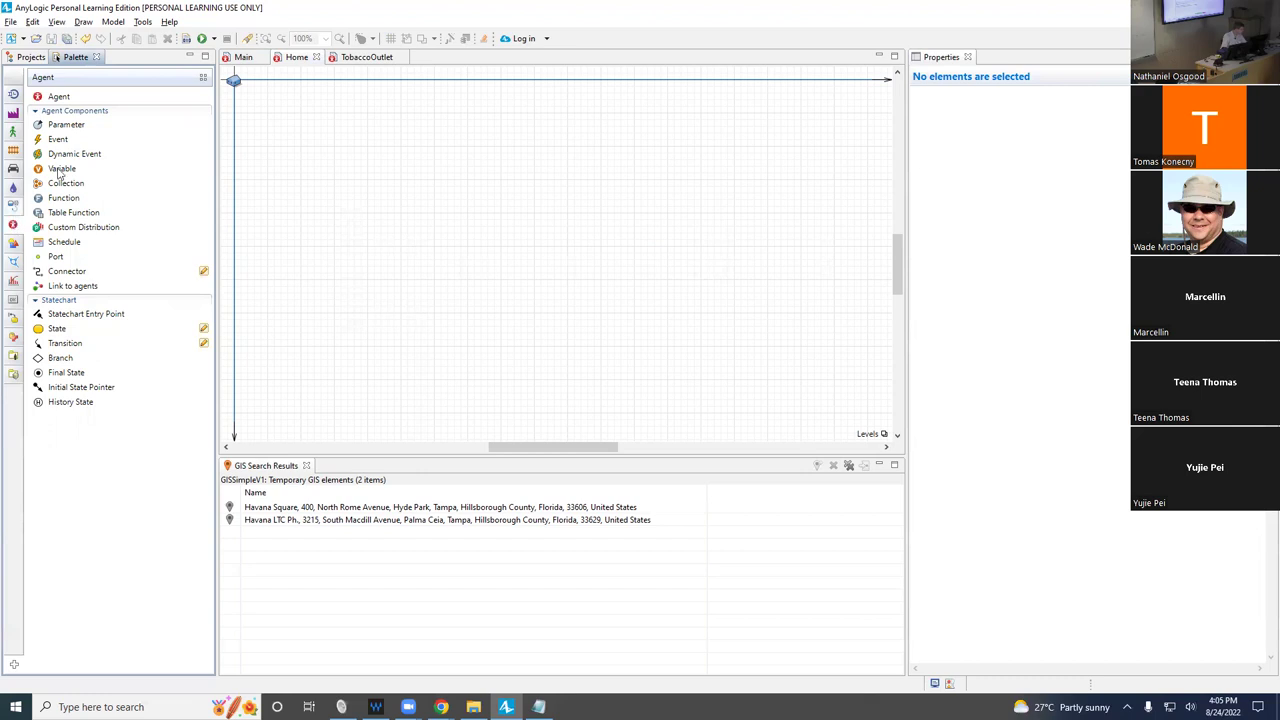
pyautogui.moveTo(88, 127); pyautogui.dragTo(259, 103)
# Rename the new Home parameter to location.
pyautogui.click(259, 103)
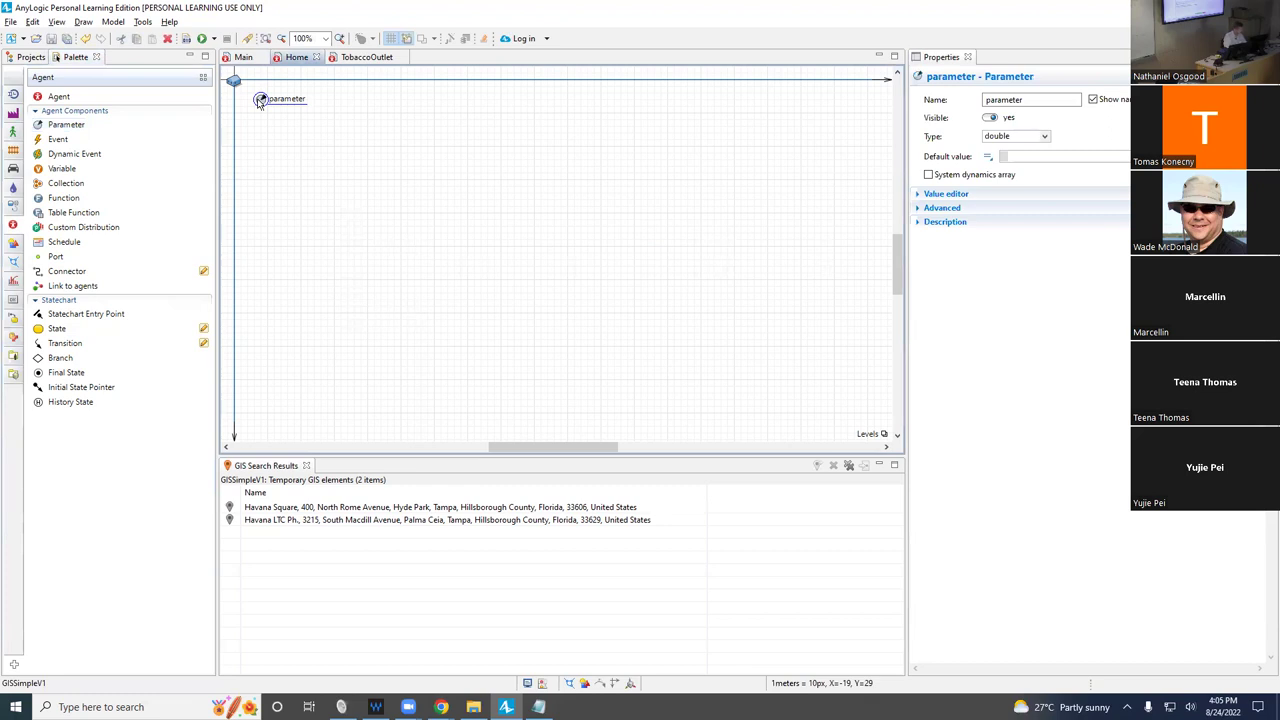
pyautogui.doubleClick(1012, 100)
pyautogui.write('location')
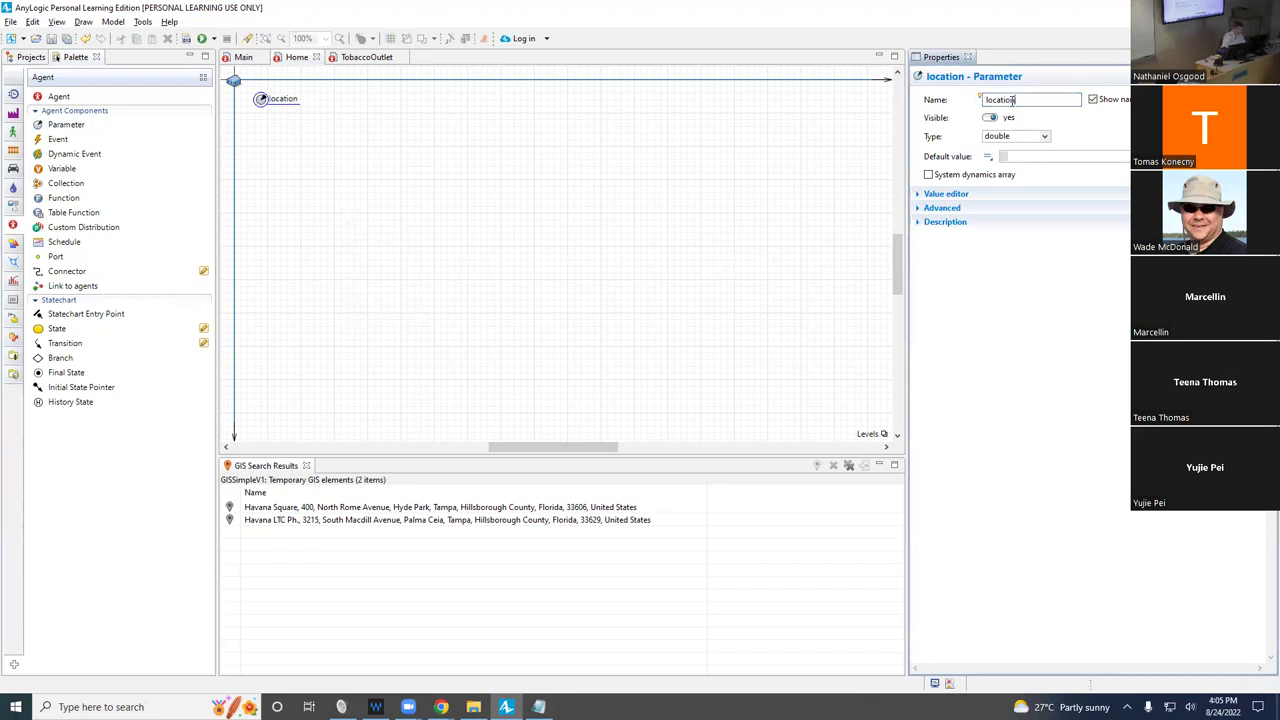
# Set the parameter's type to Other... with the custom type Point.
pyautogui.click(1042, 138)
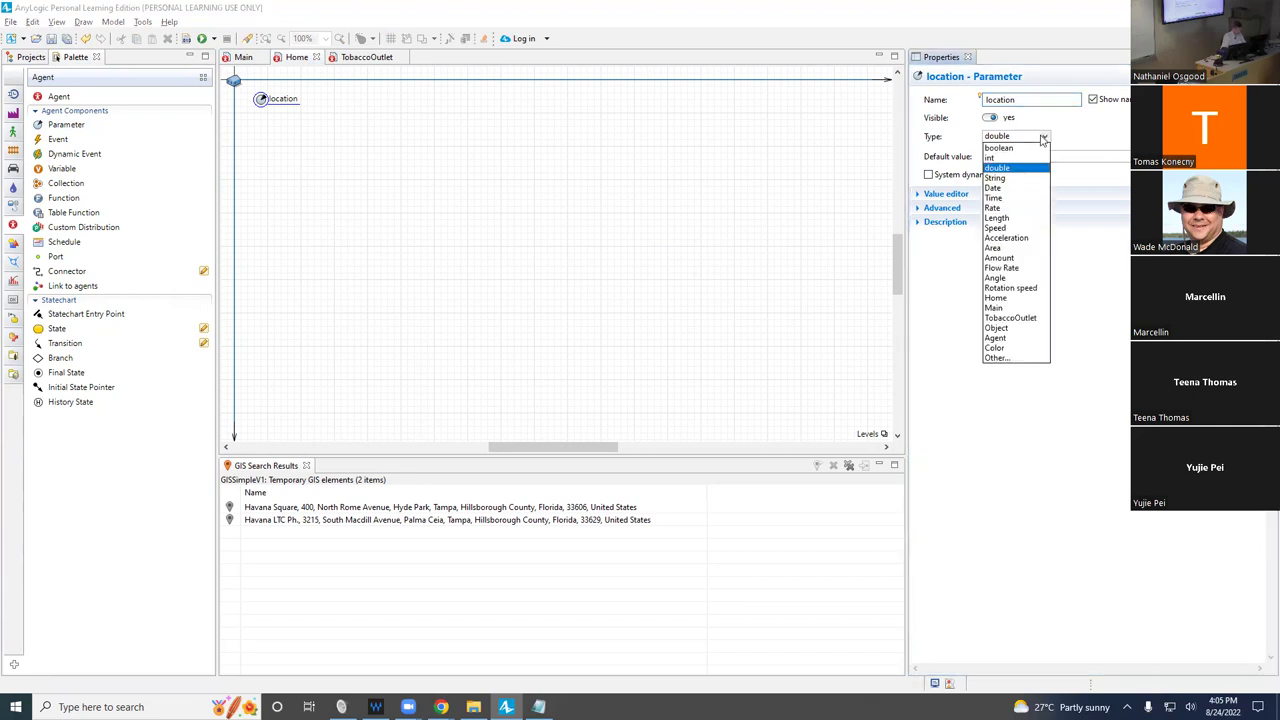
pyautogui.click(995, 358)
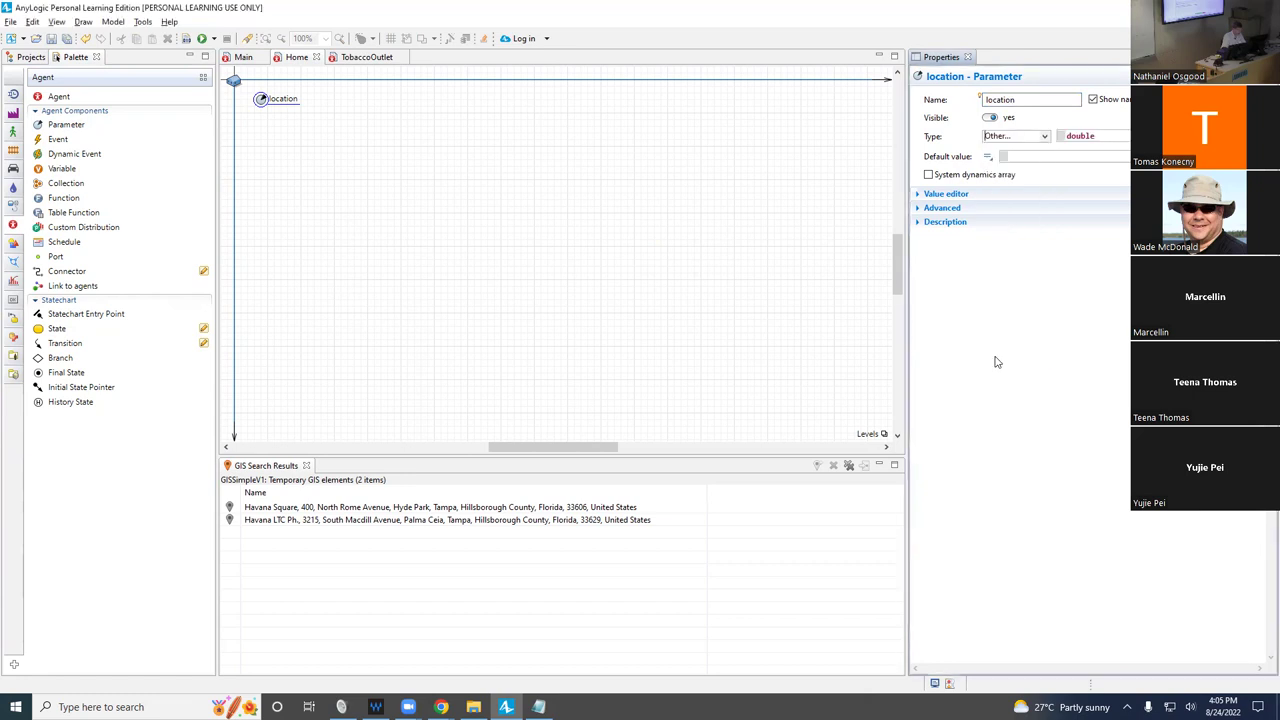
pyautogui.click(1046, 139)
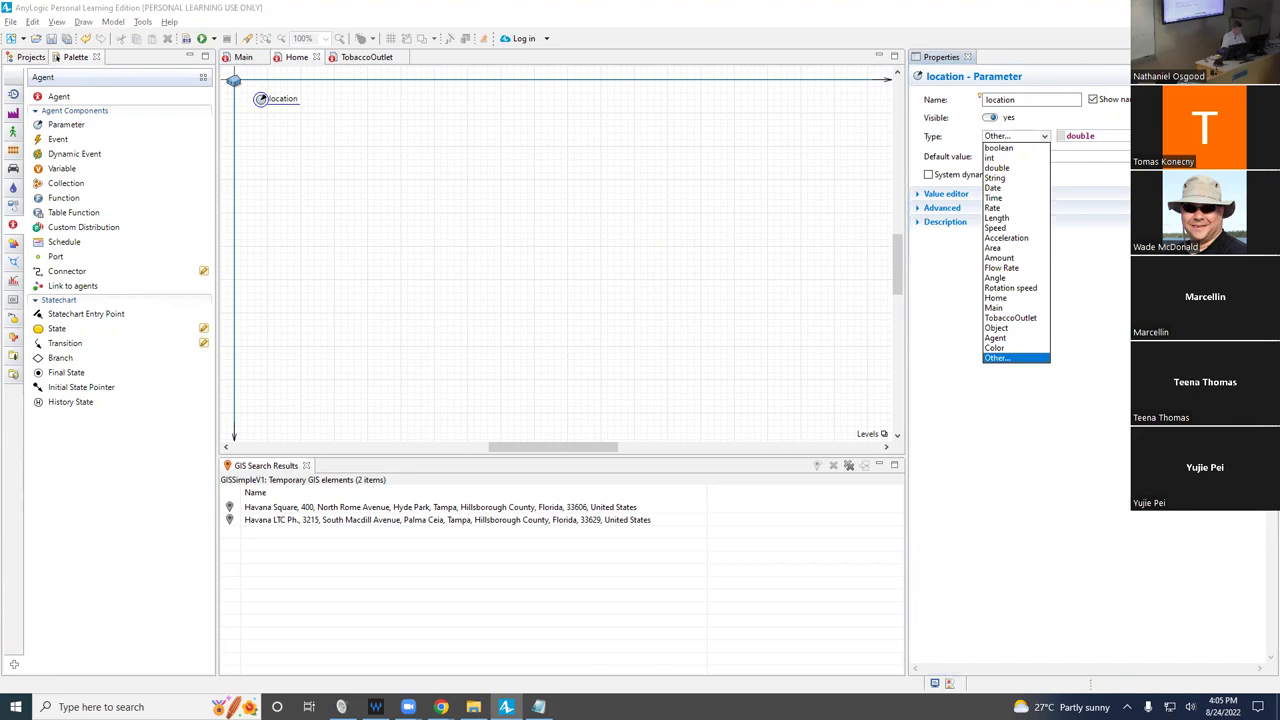
pyautogui.press('Return')
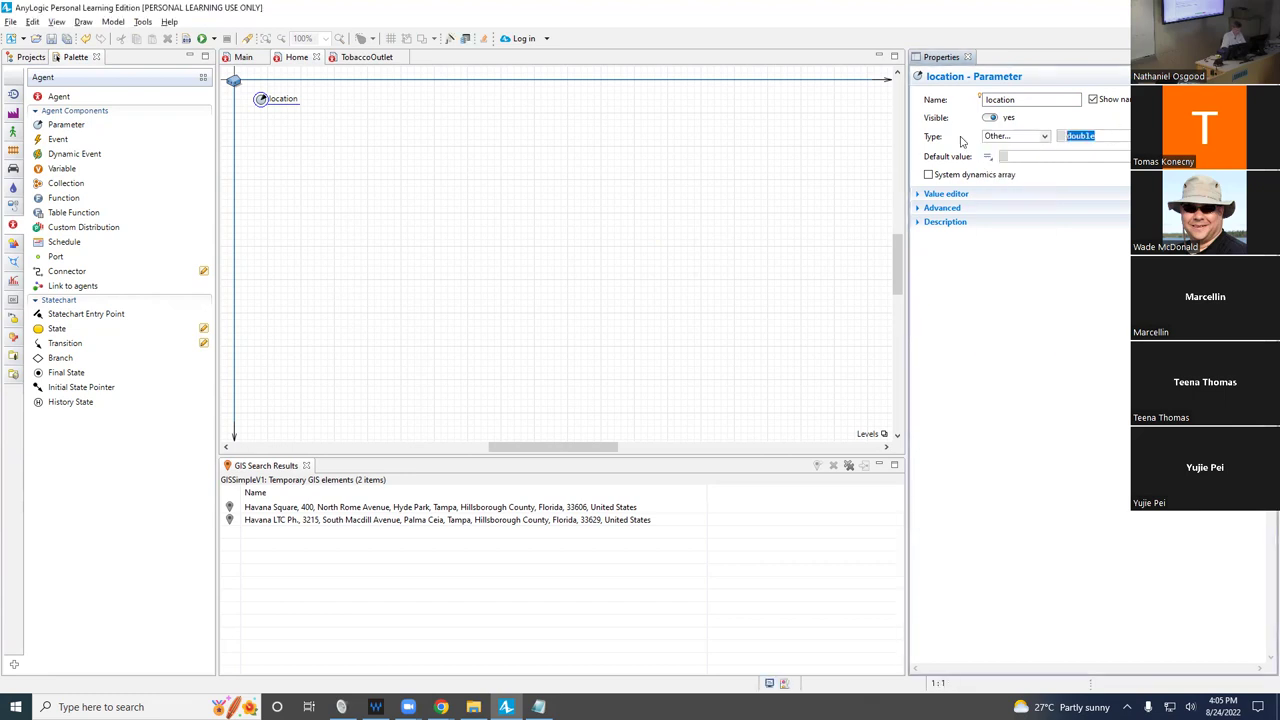
pyautogui.write('Point')
# Confirm the Point type and build the model successfully.
pyautogui.click(257, 104)
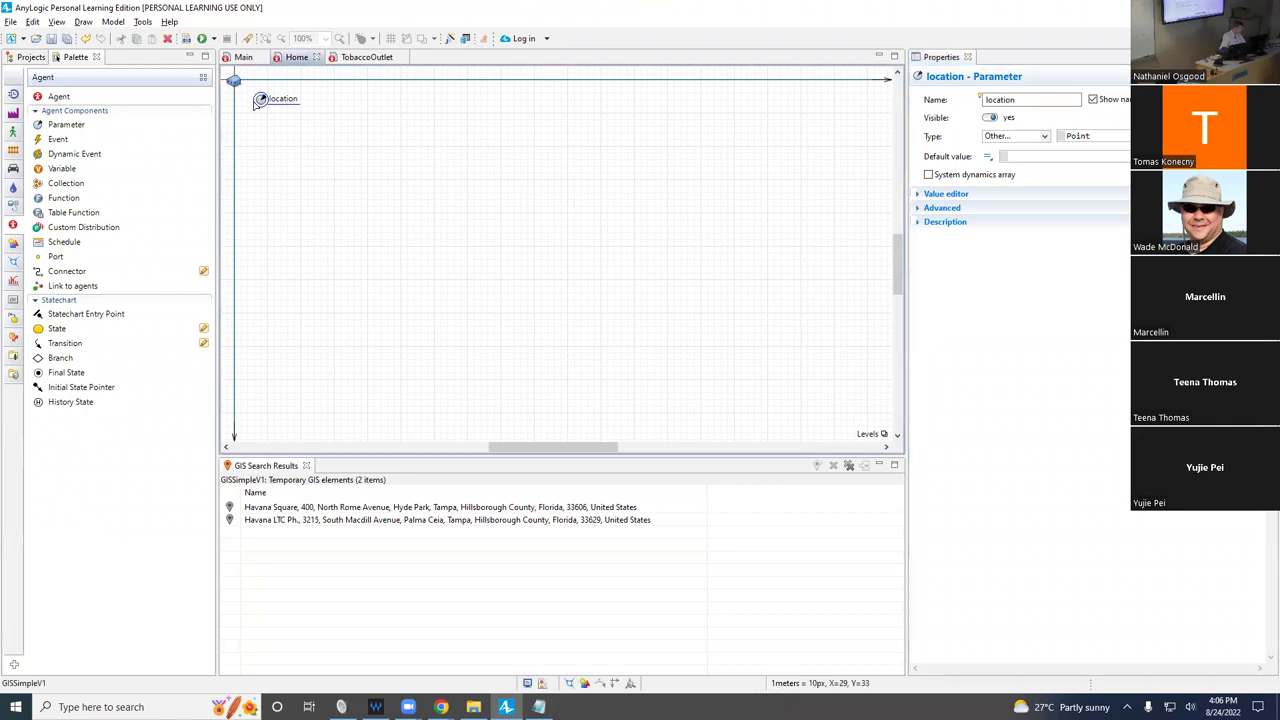
pyautogui.click(1046, 136)
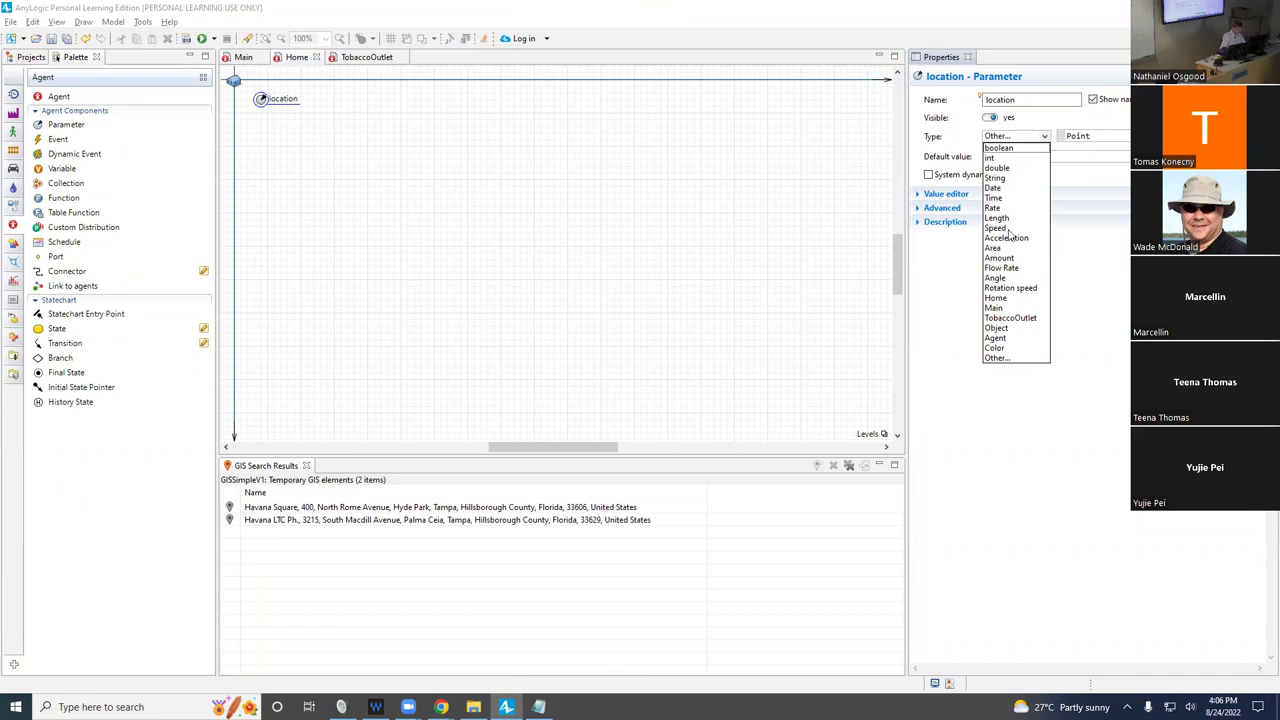
pyautogui.click(1098, 146)
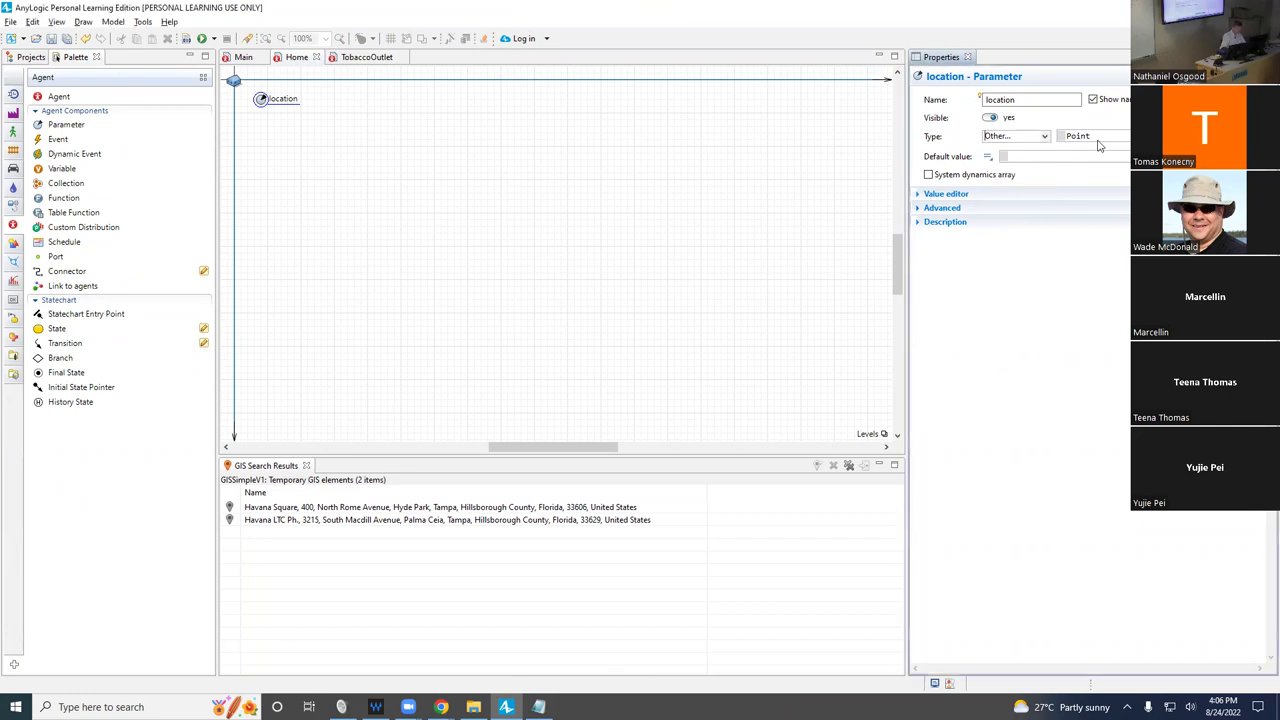
pyautogui.click(1092, 137)
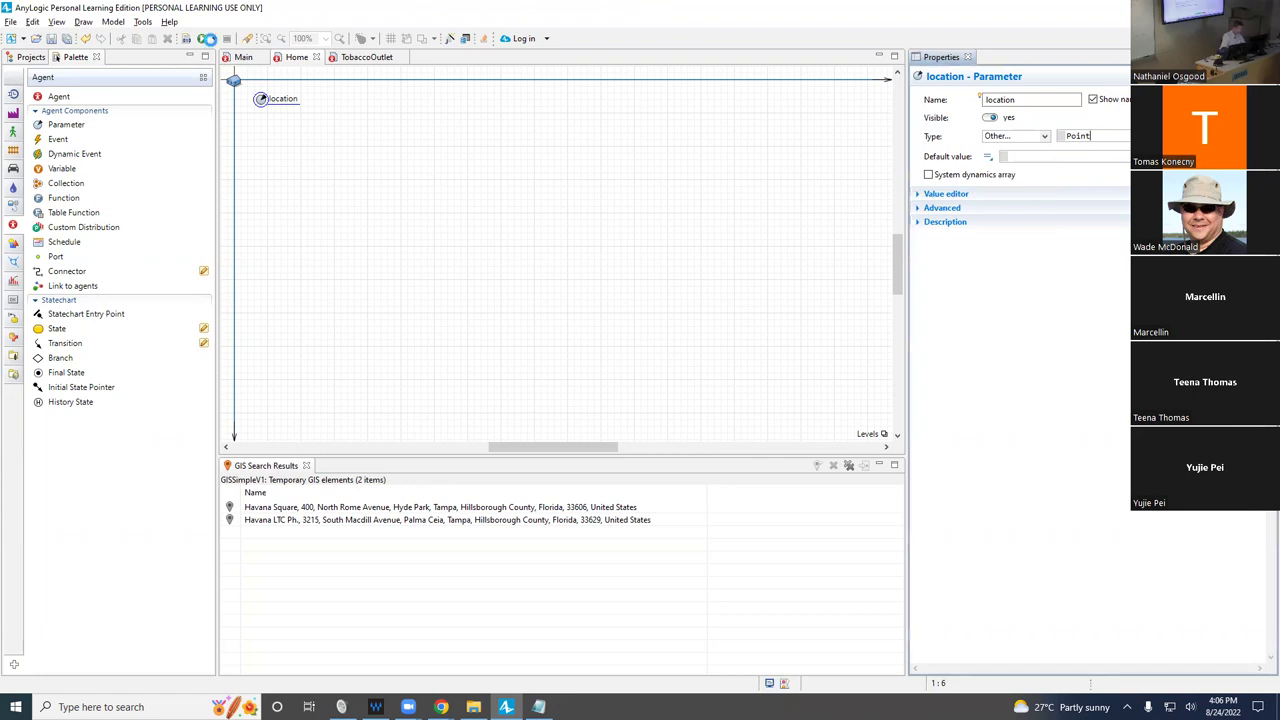
pyautogui.click(186, 38)
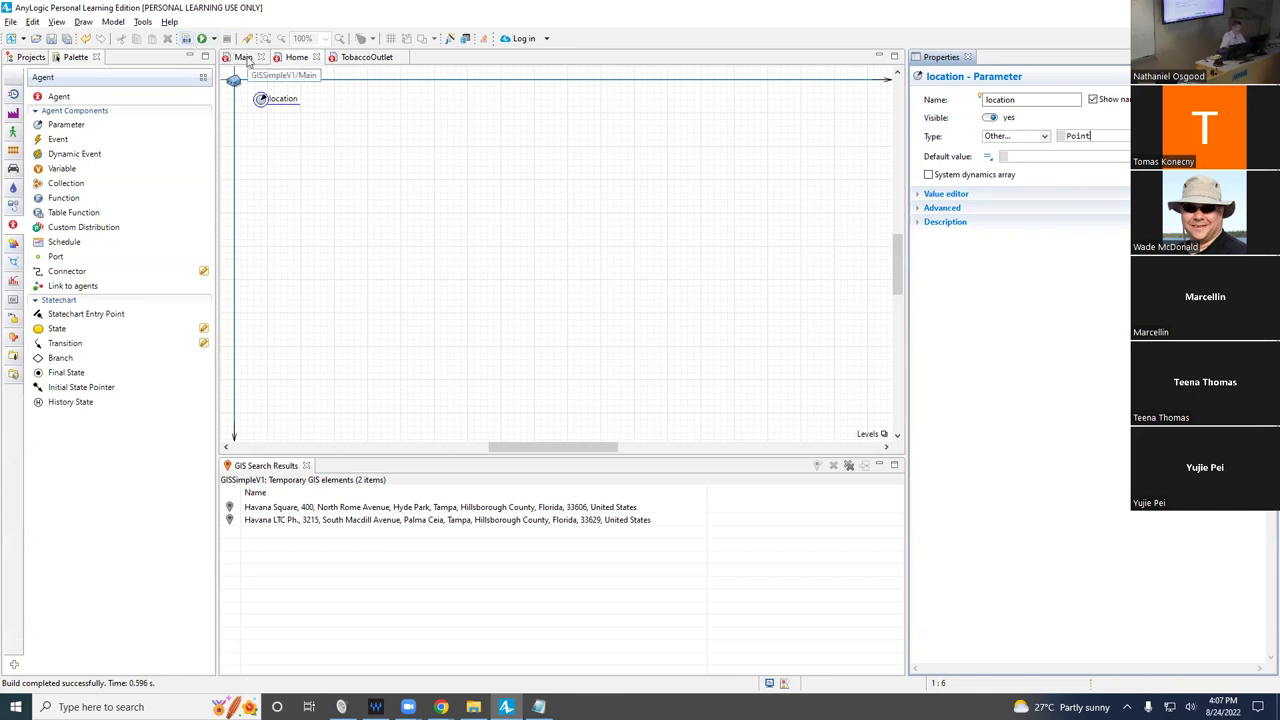
# Switch to the Main diagram with the Tampa map and show the Projects tree.
pyautogui.click(243, 57)
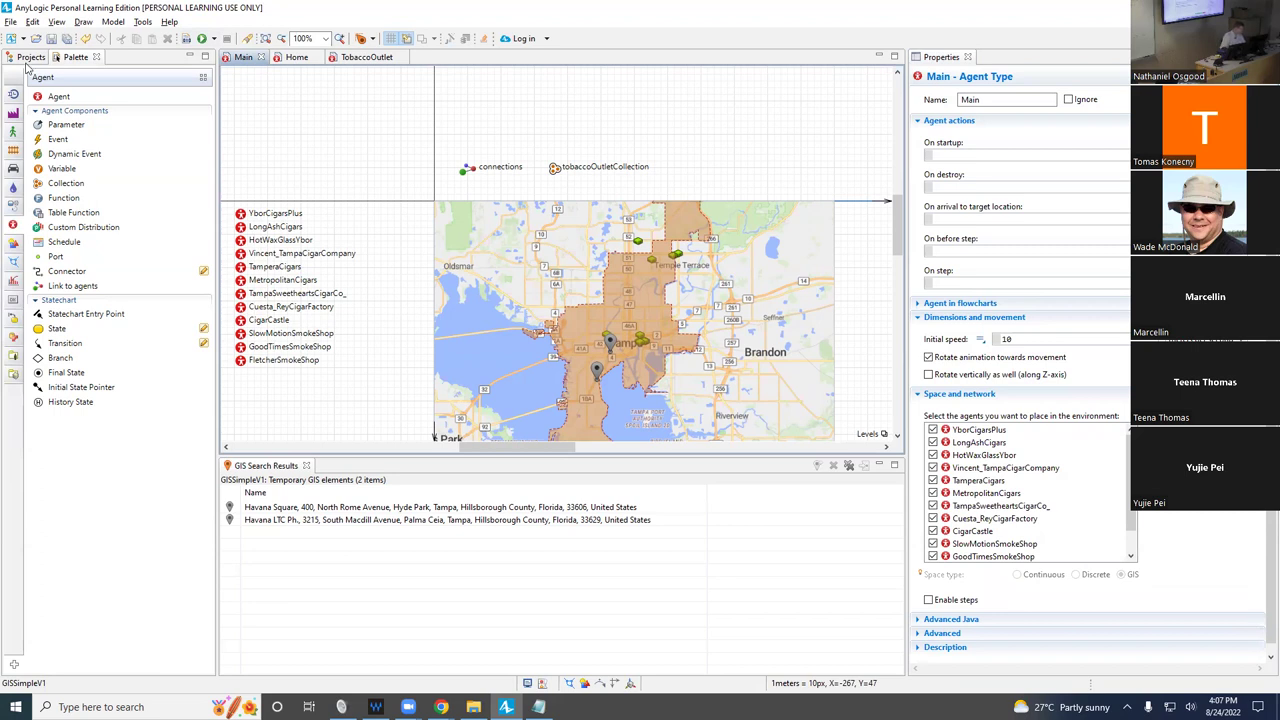
pyautogui.click(30, 57)
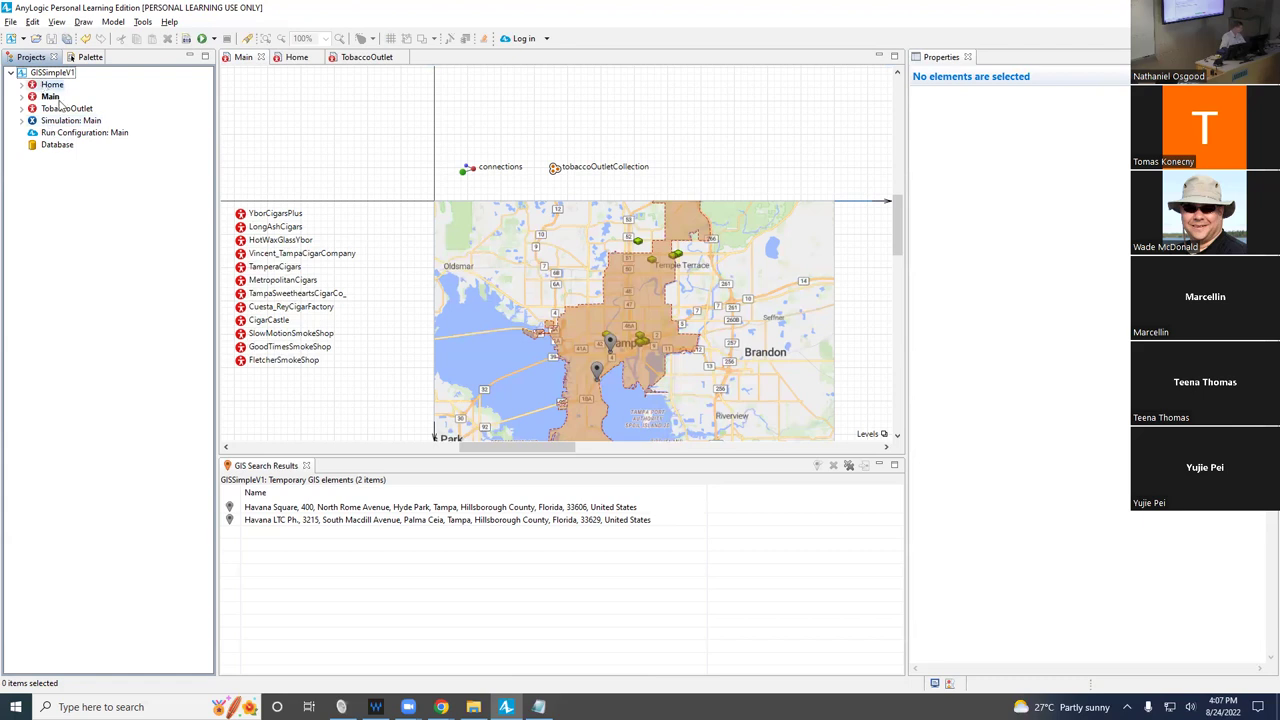
# Drop a Home agent below the shop list, name it homes, and make it a population of 100 agents.
pyautogui.moveTo(50, 86); pyautogui.dragTo(248, 396)
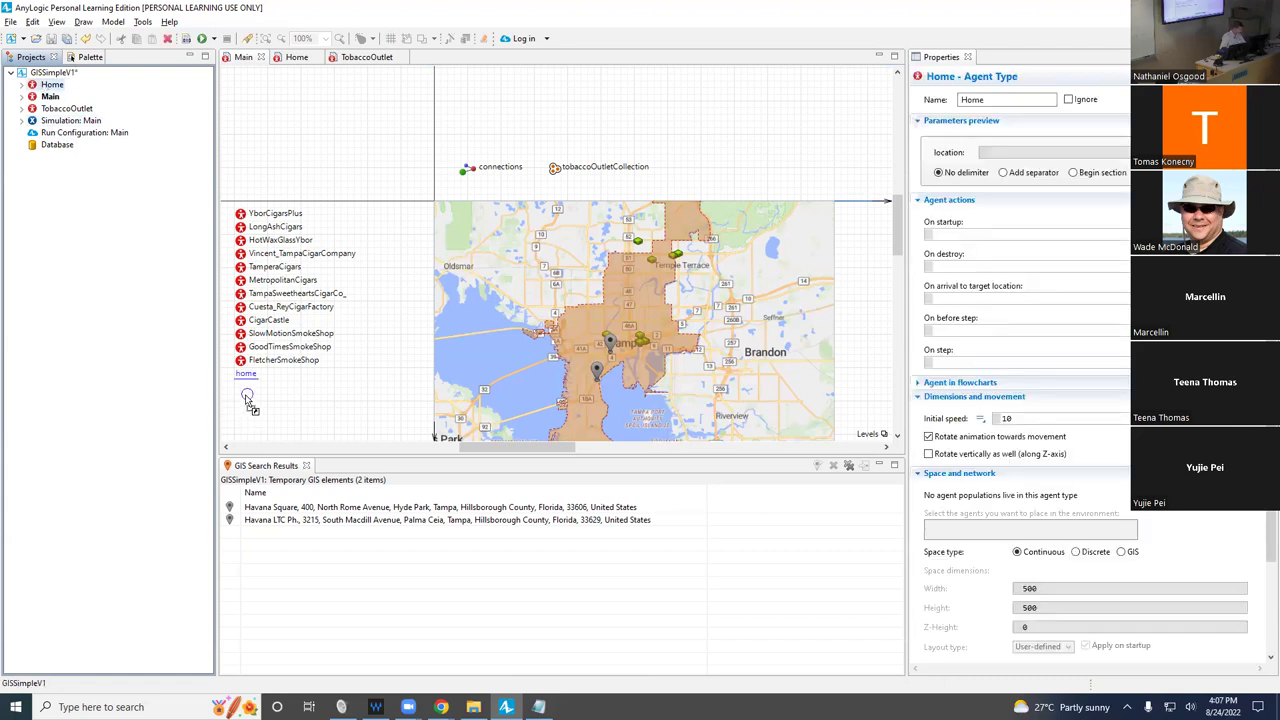
pyautogui.moveTo(248, 400); pyautogui.dragTo(241, 407)
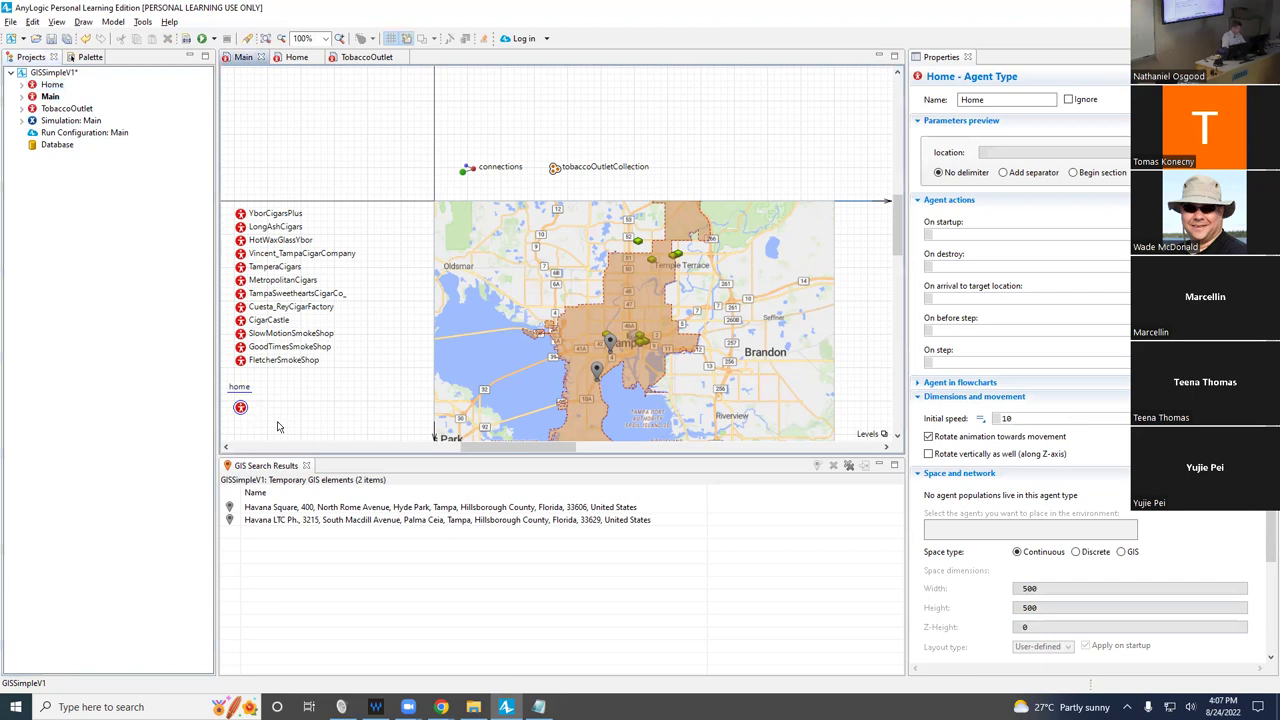
pyautogui.press('Right')
pyautogui.write('s')
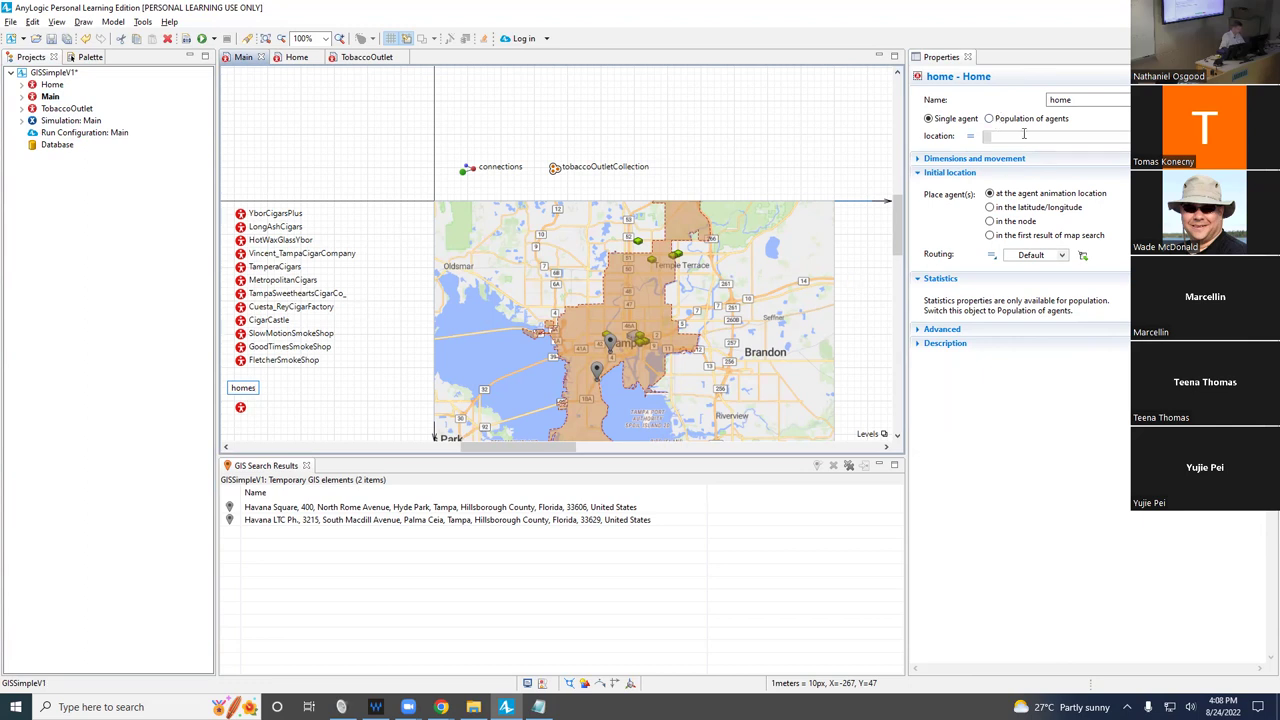
pyautogui.click(1016, 119)
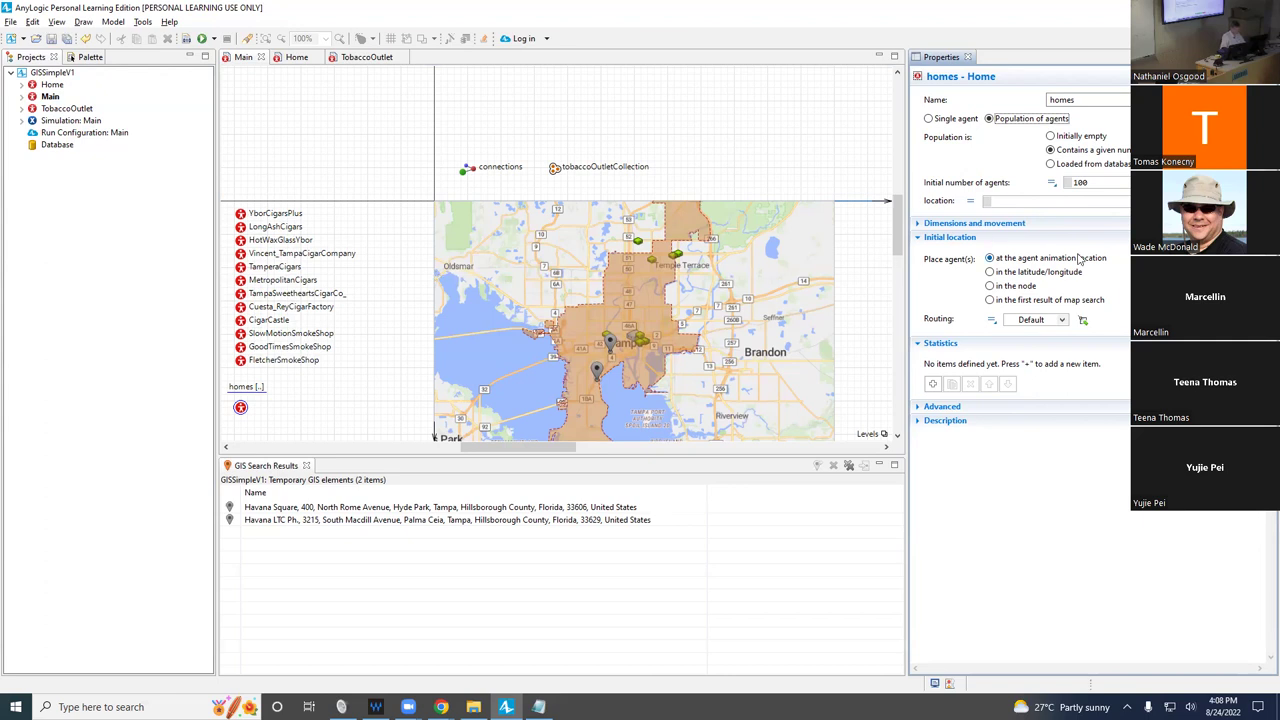
pyautogui.click(1010, 199)
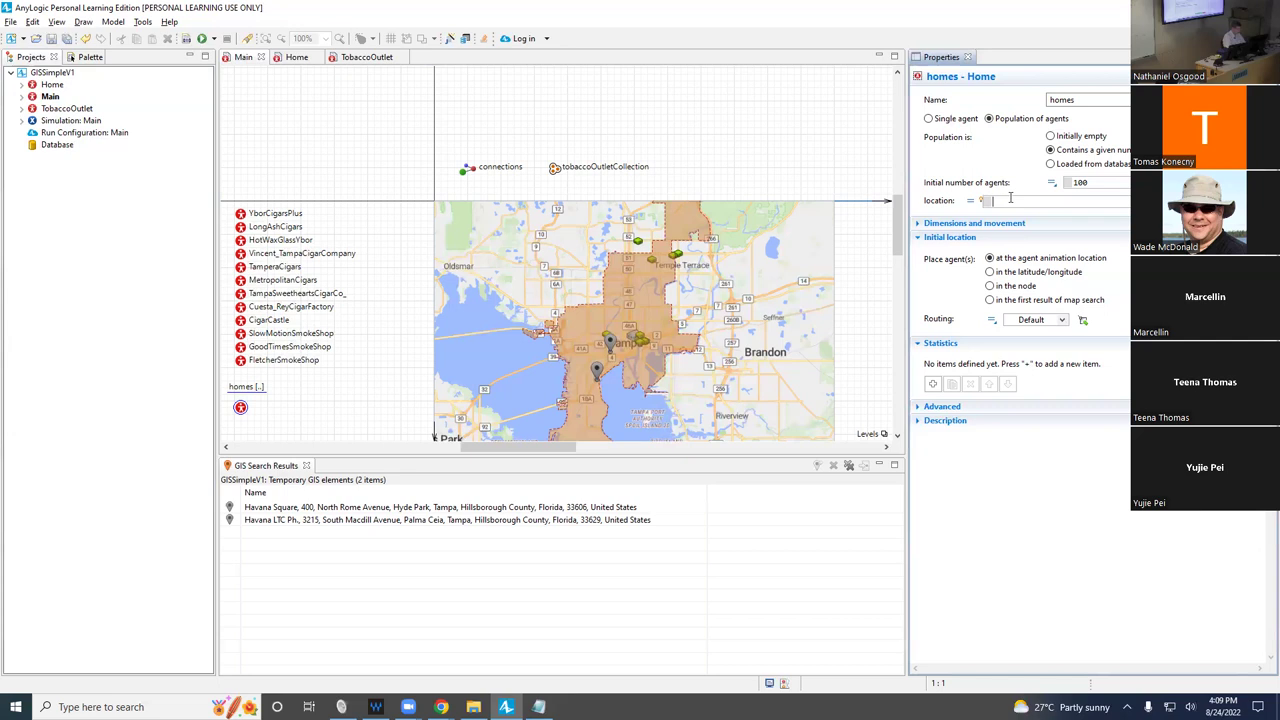
# Type this.Ta and autocomplete the homes location field to this.Tampa.
pyautogui.write('this.Ta')
pyautogui.hotkey('ctrl', 'space')
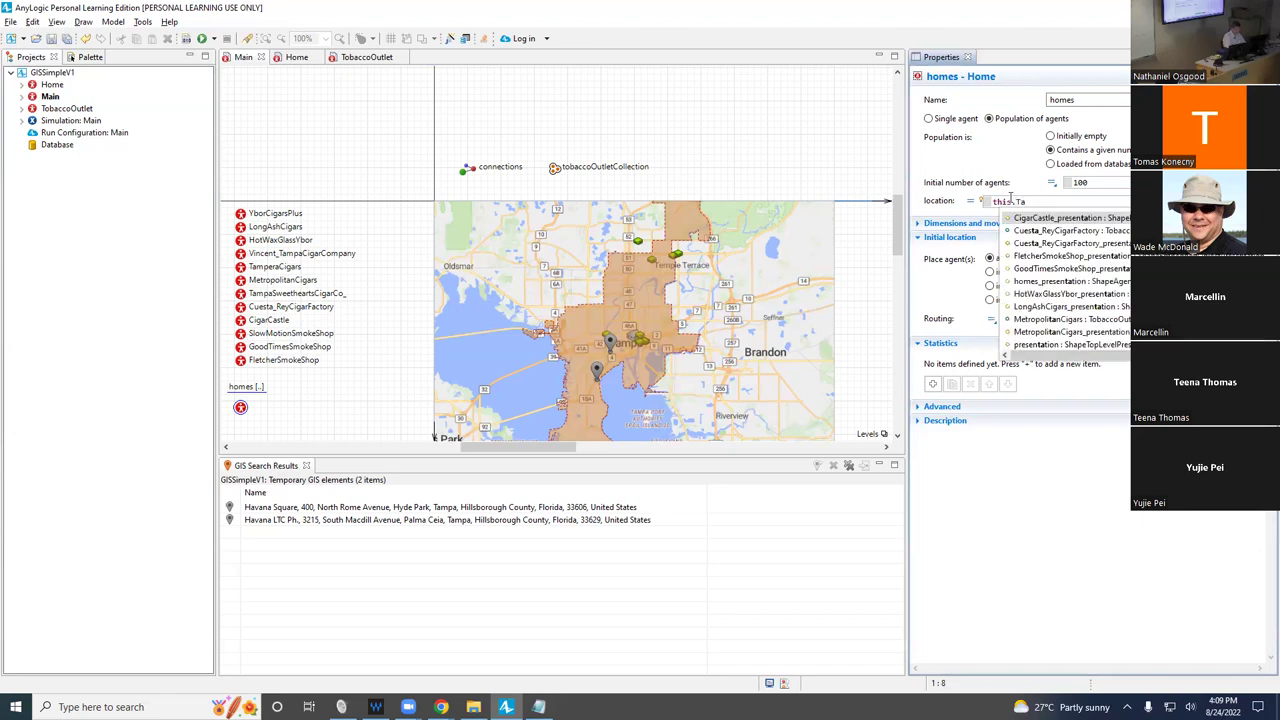
pyautogui.write('m')
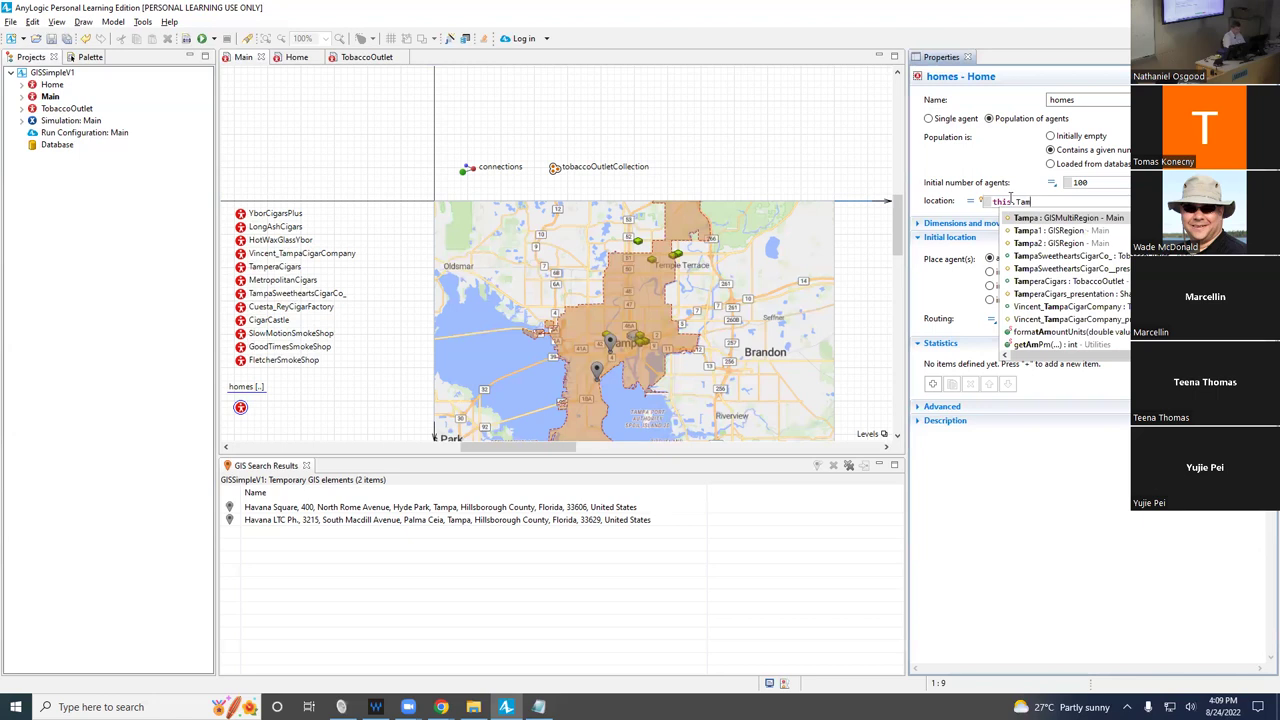
pyautogui.write('pa')
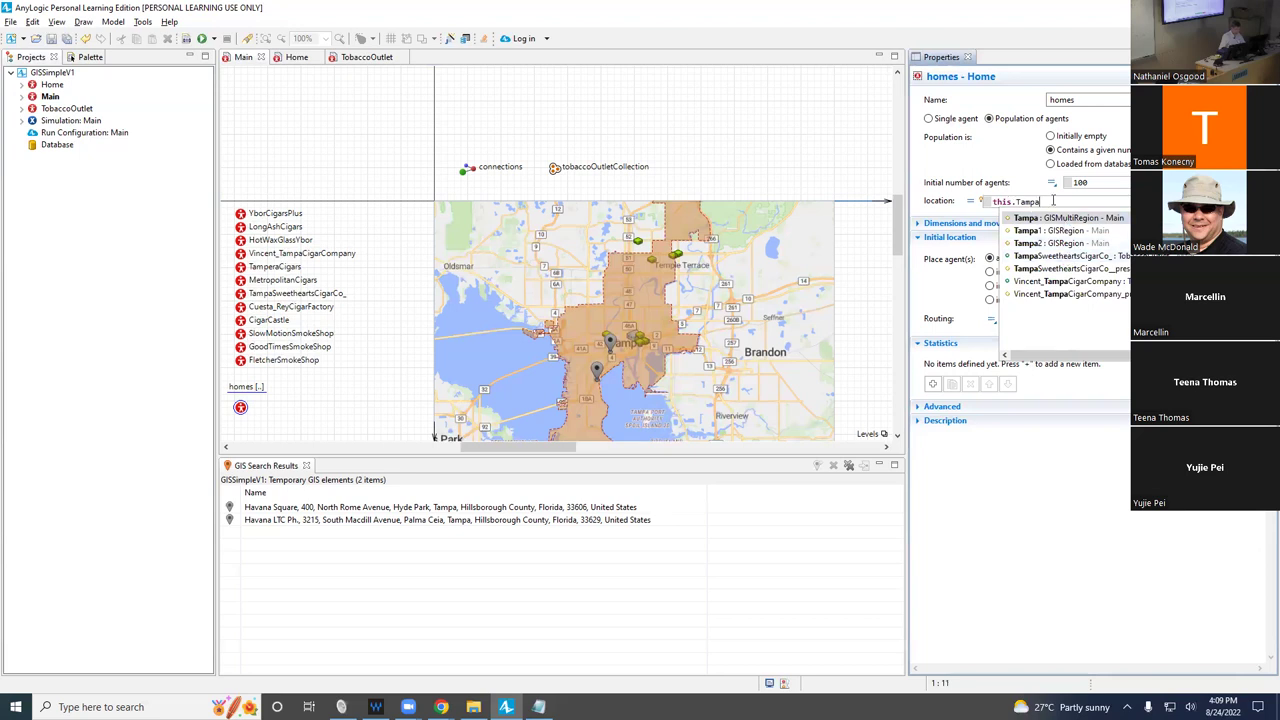
pyautogui.click(1053, 200)
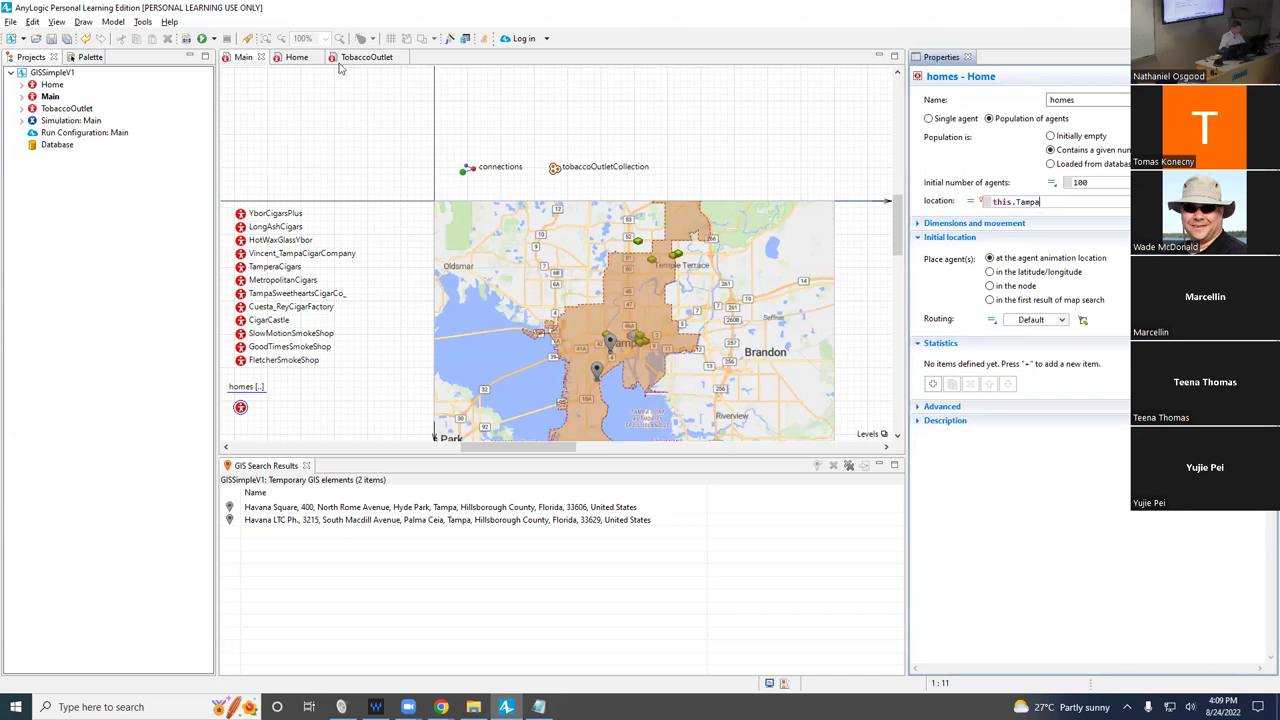
pyautogui.click(294, 60)
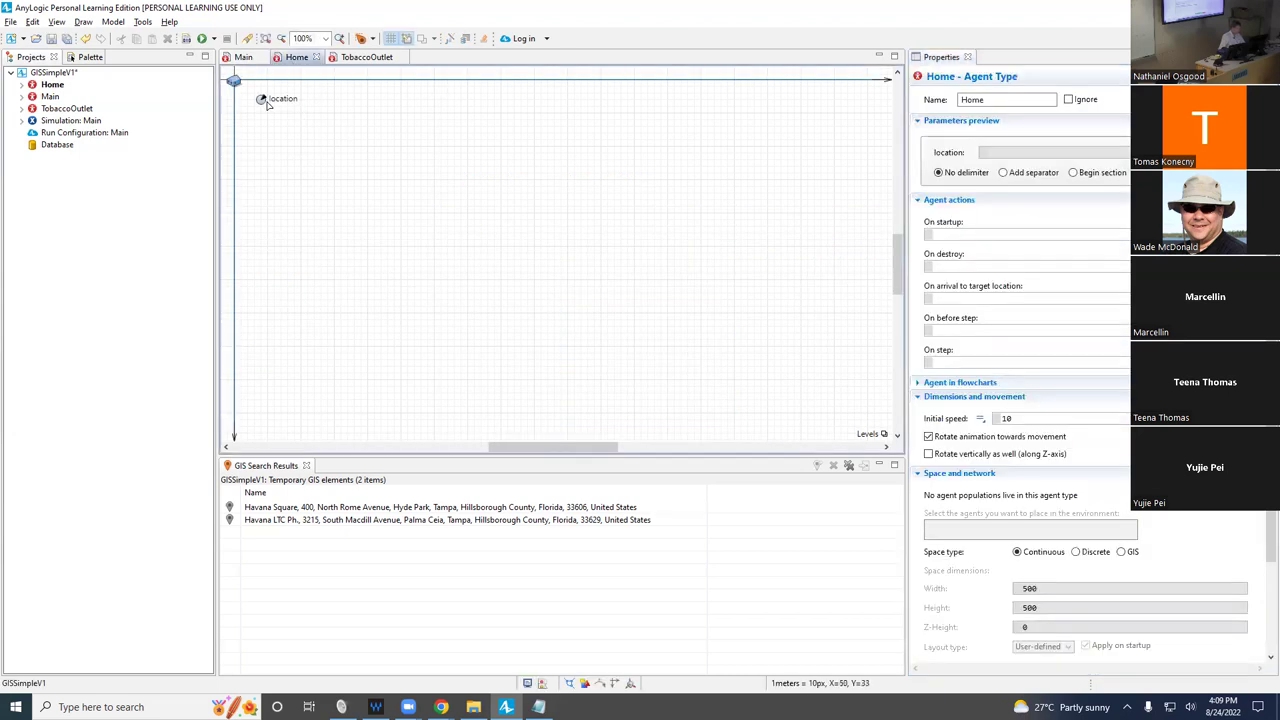
pyautogui.click(264, 101)
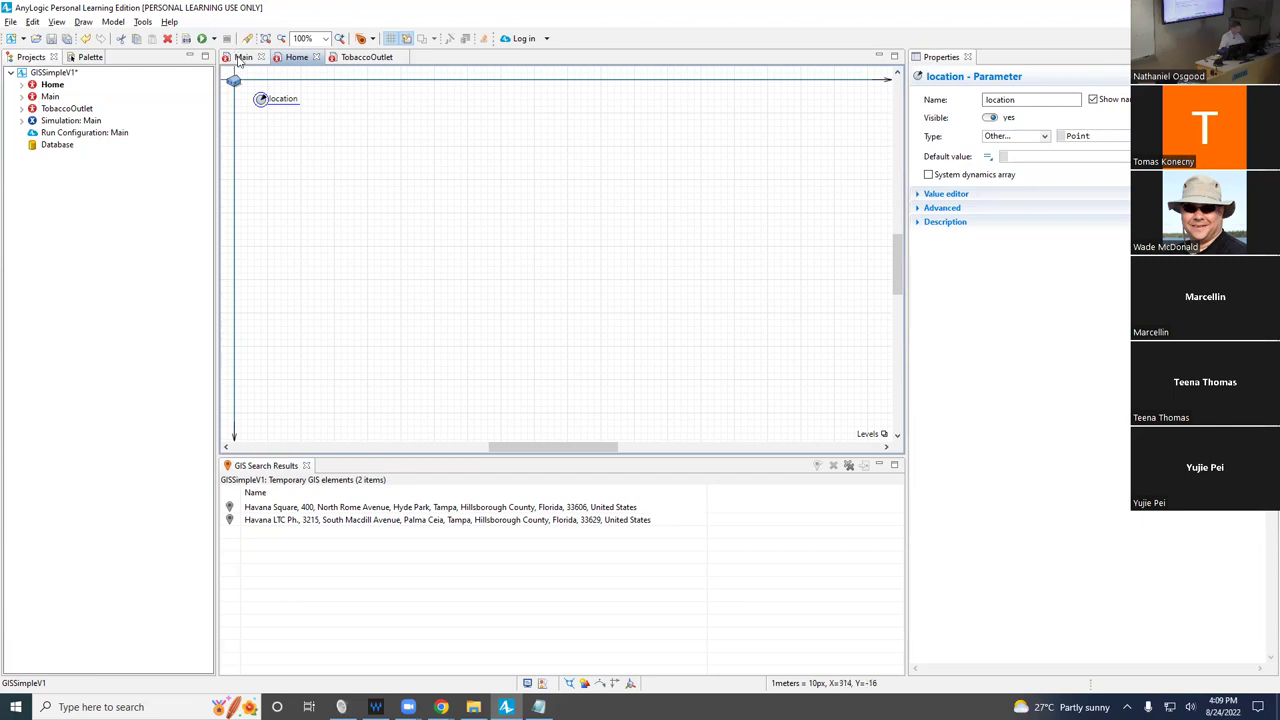
pyautogui.click(242, 57)
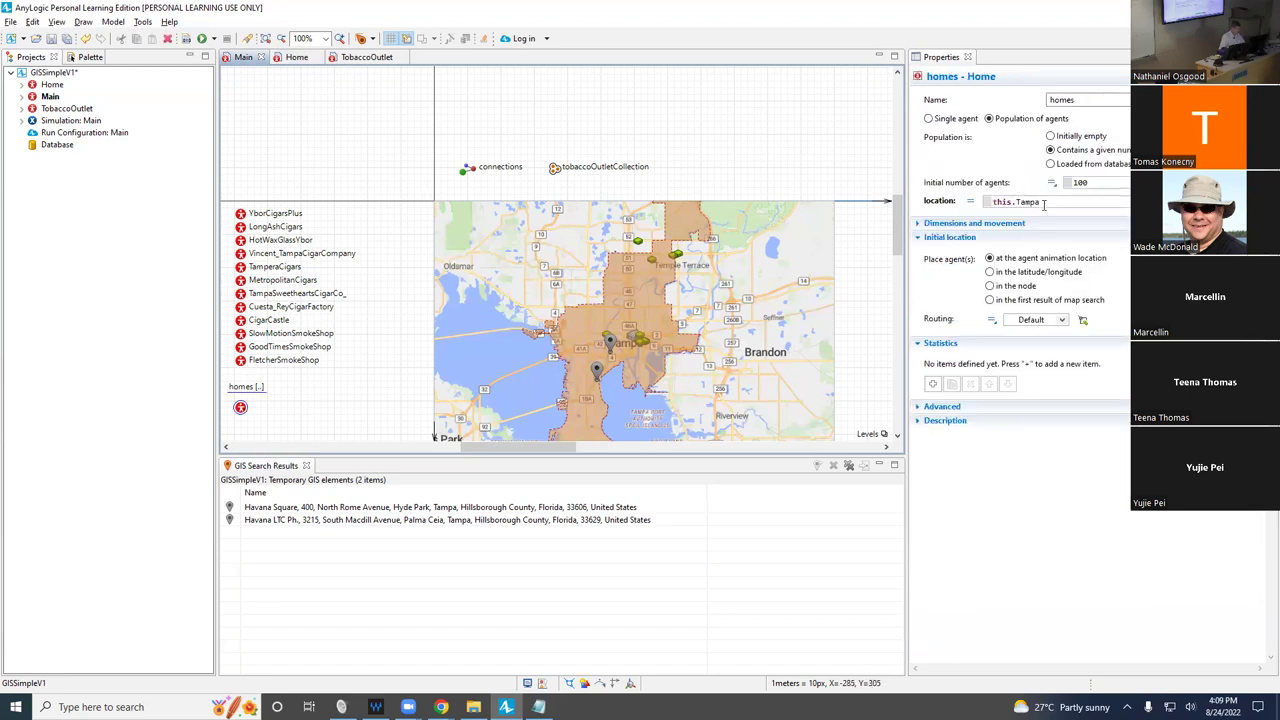
# Extend the homes location with randomRegionInside, then trim it back to 'this.' and type Tampl.
pyautogui.click(1044, 203)
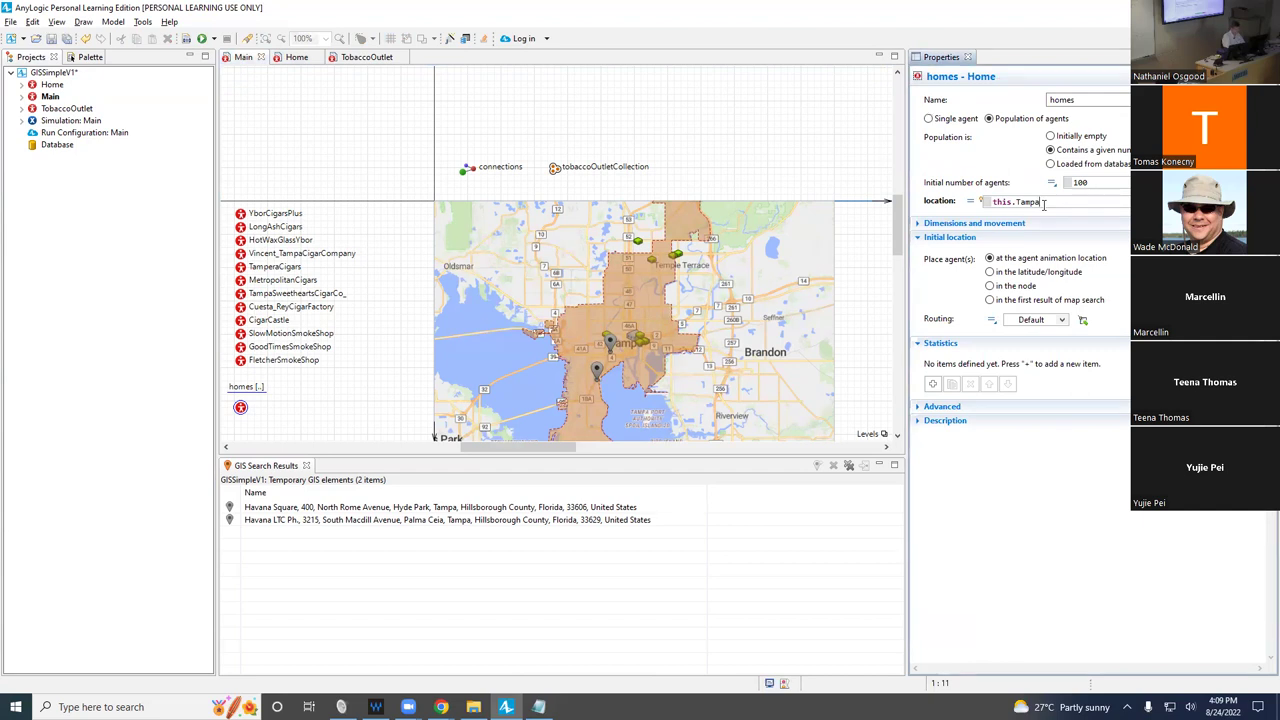
pyautogui.write('.random')
pyautogui.hotkey('ctrl', 'space')
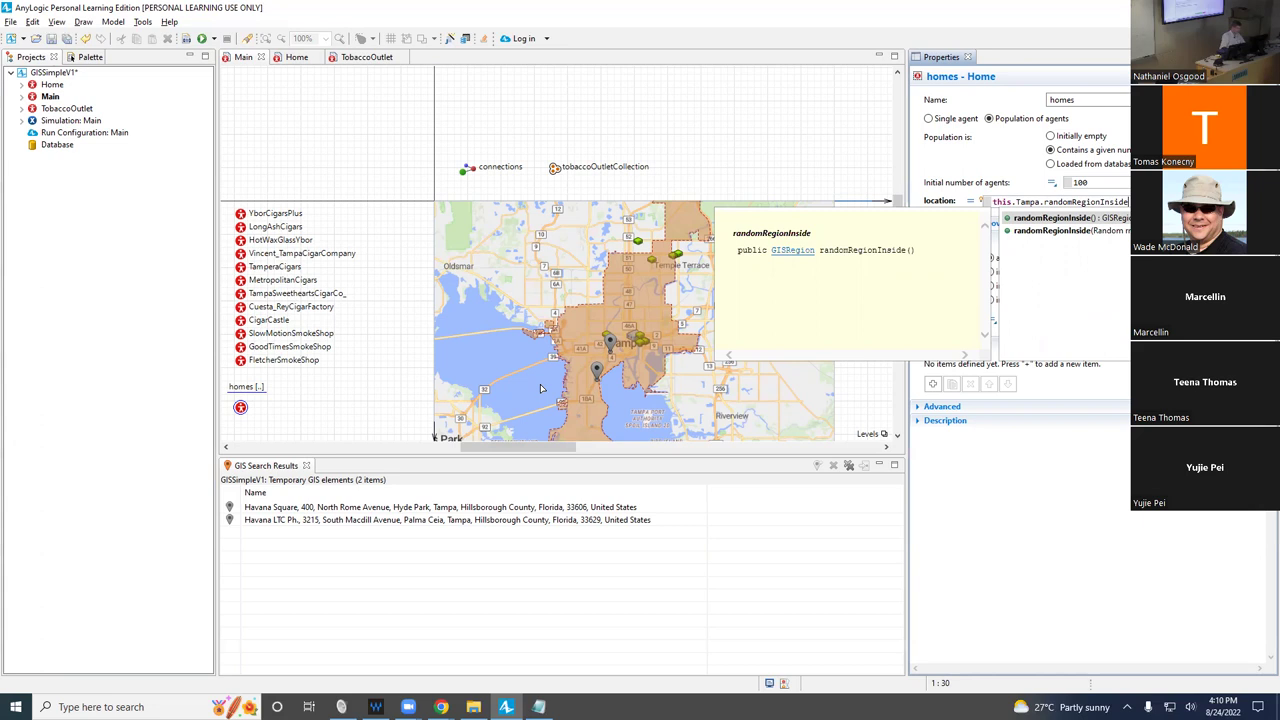
pyautogui.hotkey('ctrl', 'shift', 'Left')
pyautogui.press('BackSpace')
pyautogui.press('BackSpace')
pyautogui.press('BackSpace')
pyautogui.press('BackSpace')
pyautogui.press('BackSpace')
pyautogui.press('BackSpace')
pyautogui.press('BackSpace')
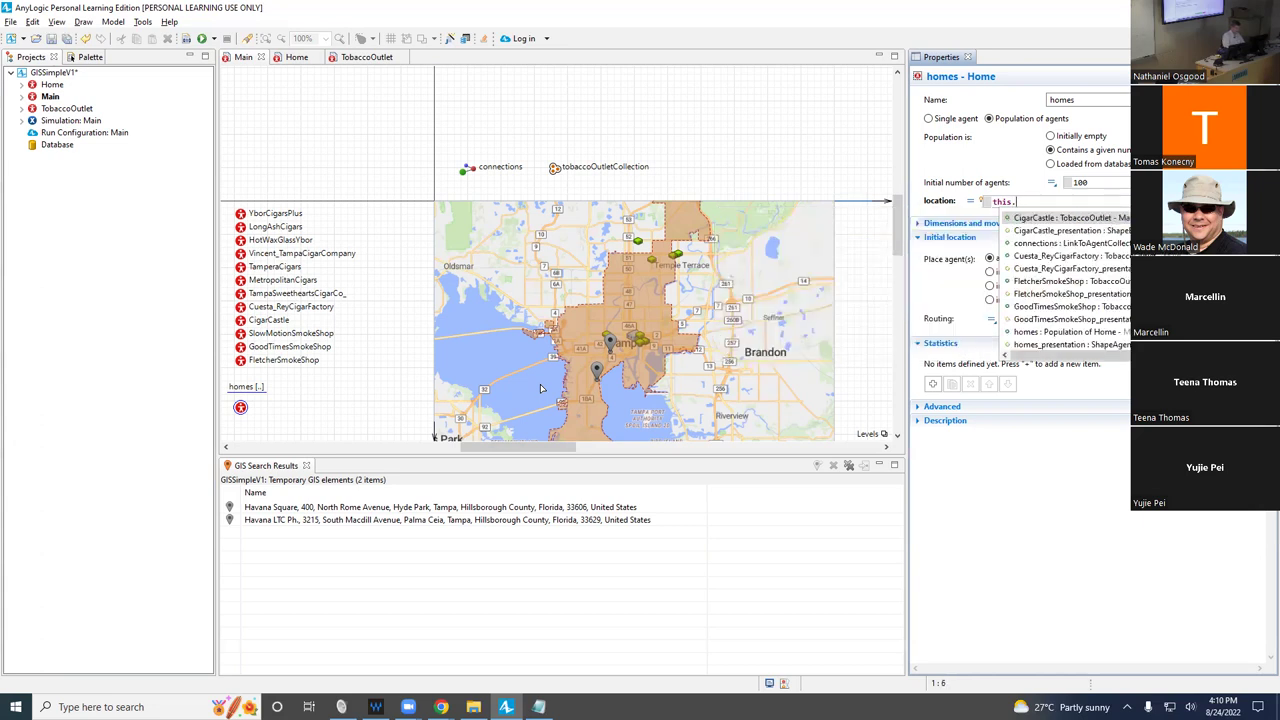
pyautogui.write('Tampl')
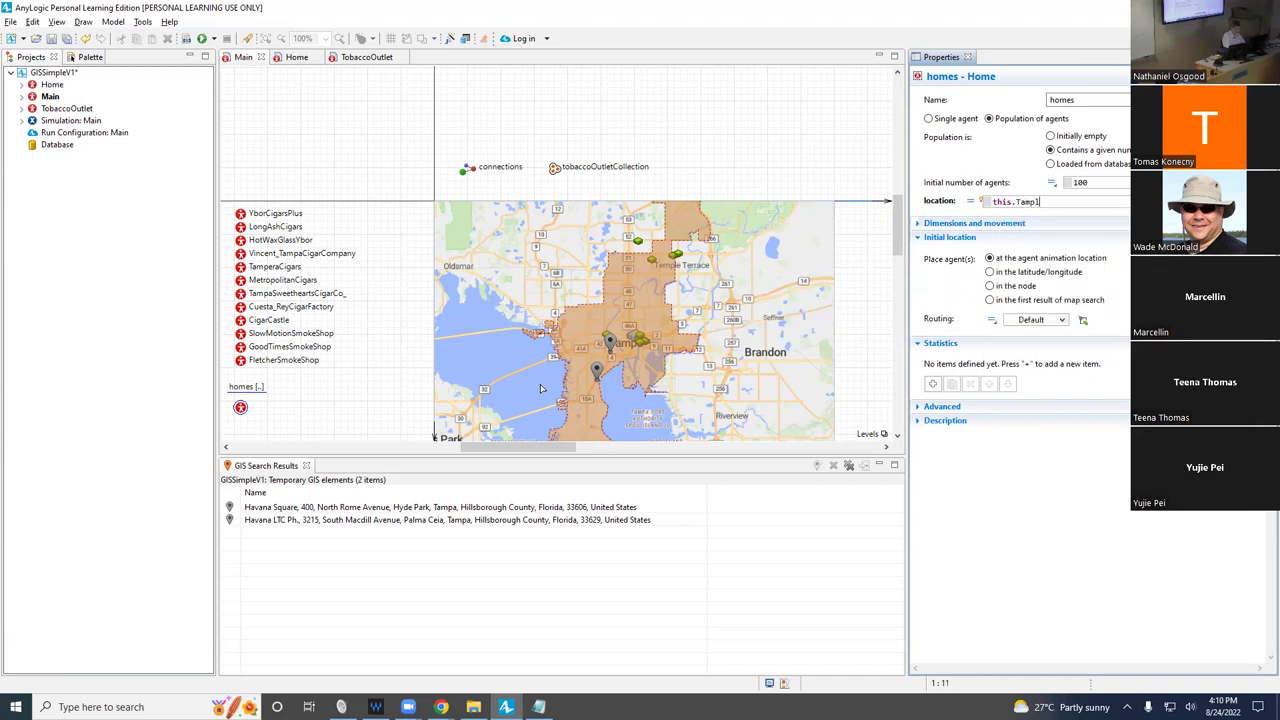
pyautogui.scroll(1, 540, 390)
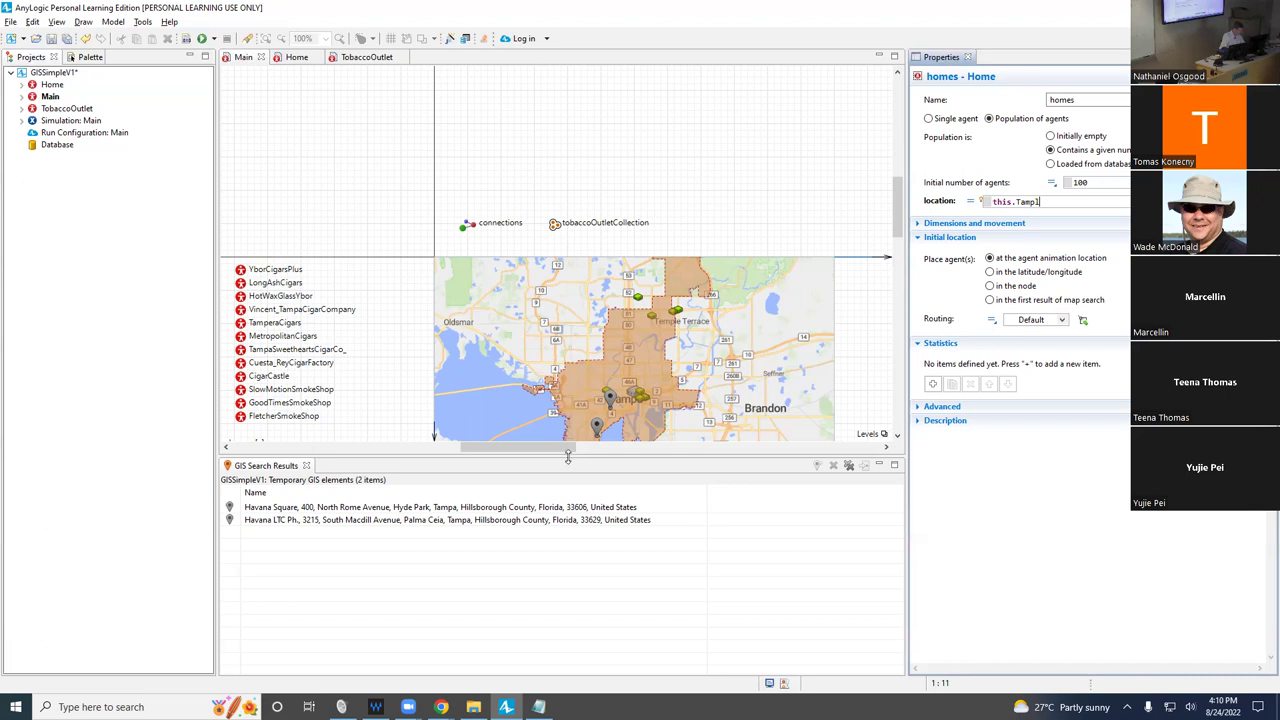
# Enlarge the Main editor and verify the Tampa city outline is the region Tampa1.
pyautogui.moveTo(568, 470); pyautogui.dragTo(565, 530)
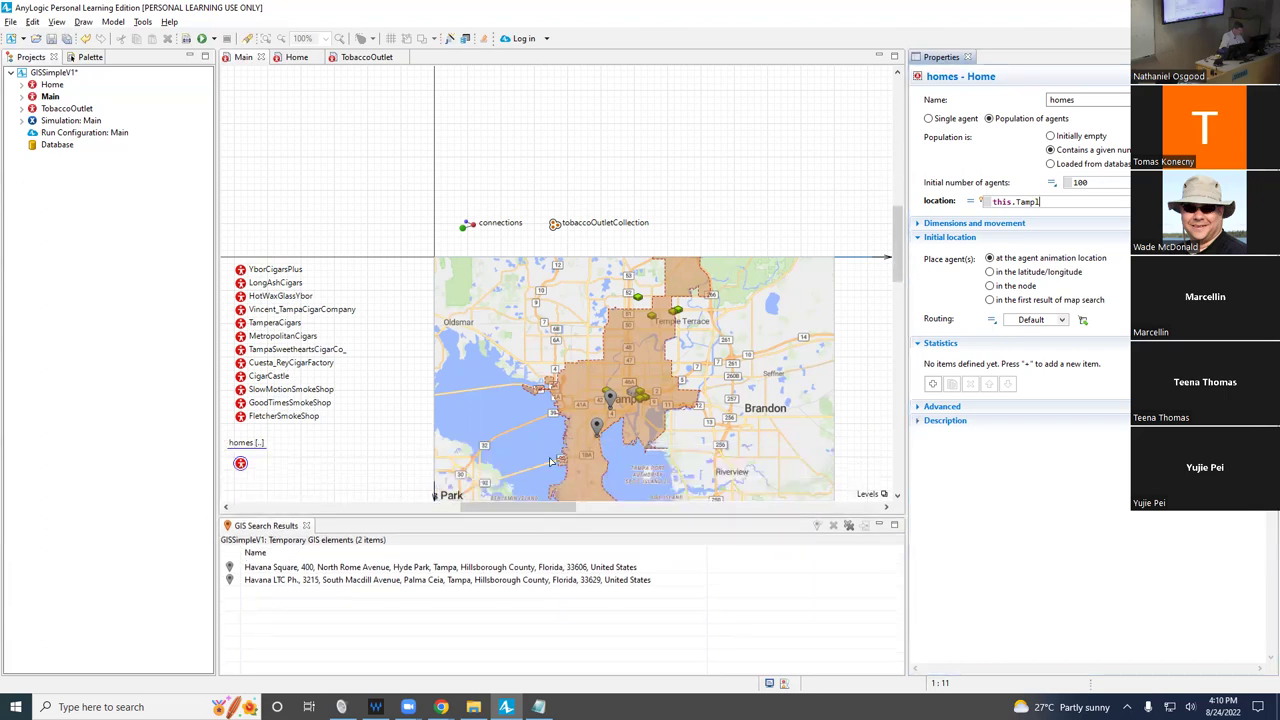
pyautogui.click(532, 392)
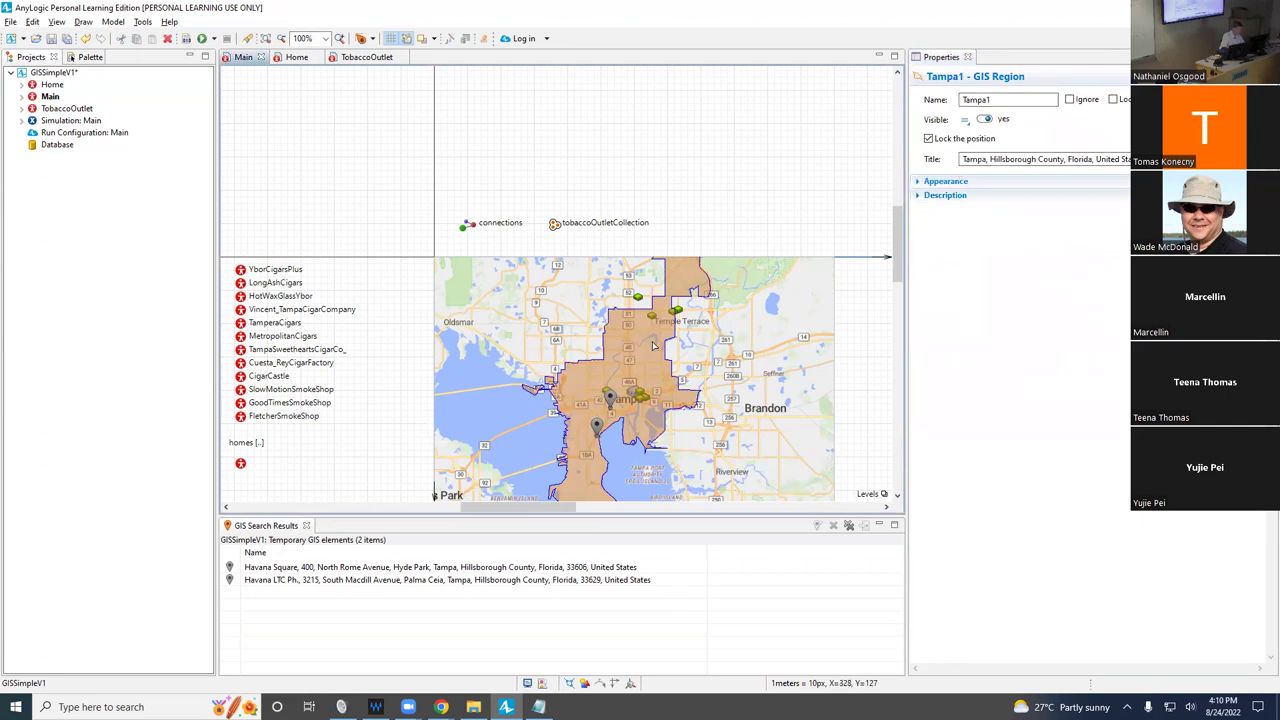
pyautogui.scroll(-1, 620, 408)
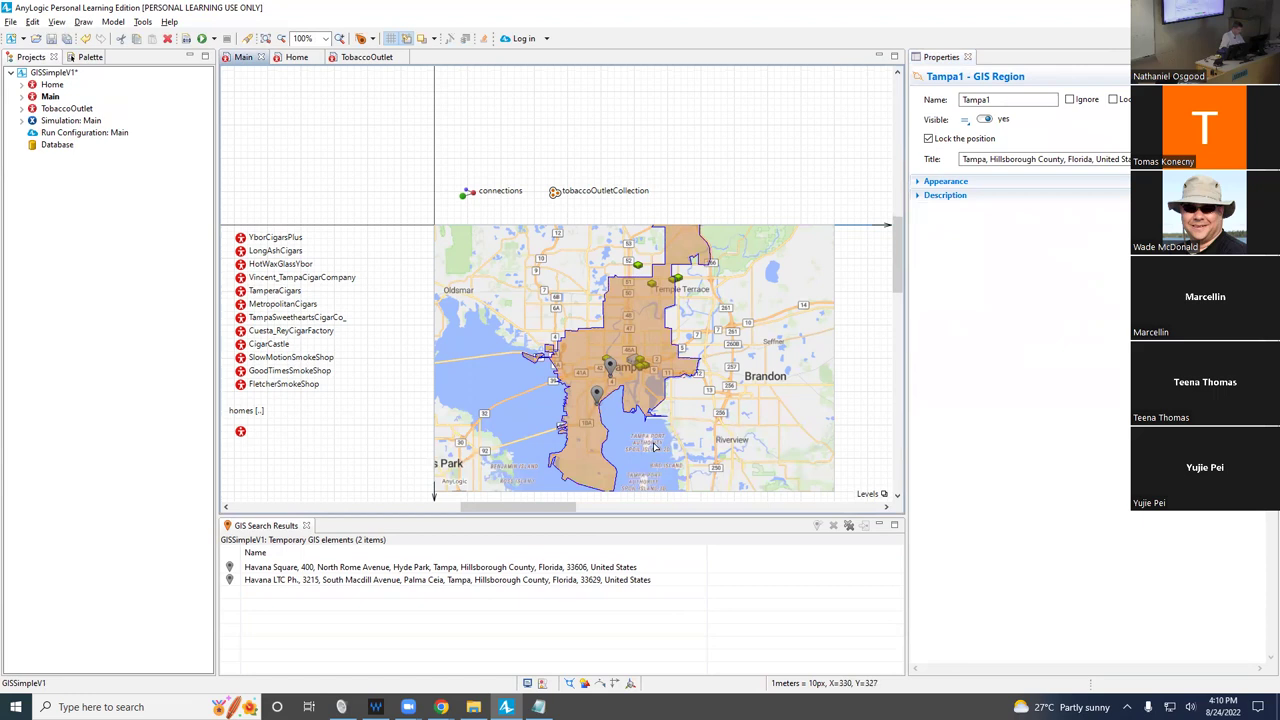
pyautogui.scroll(-1, 655, 448)
pyautogui.click(628, 316)
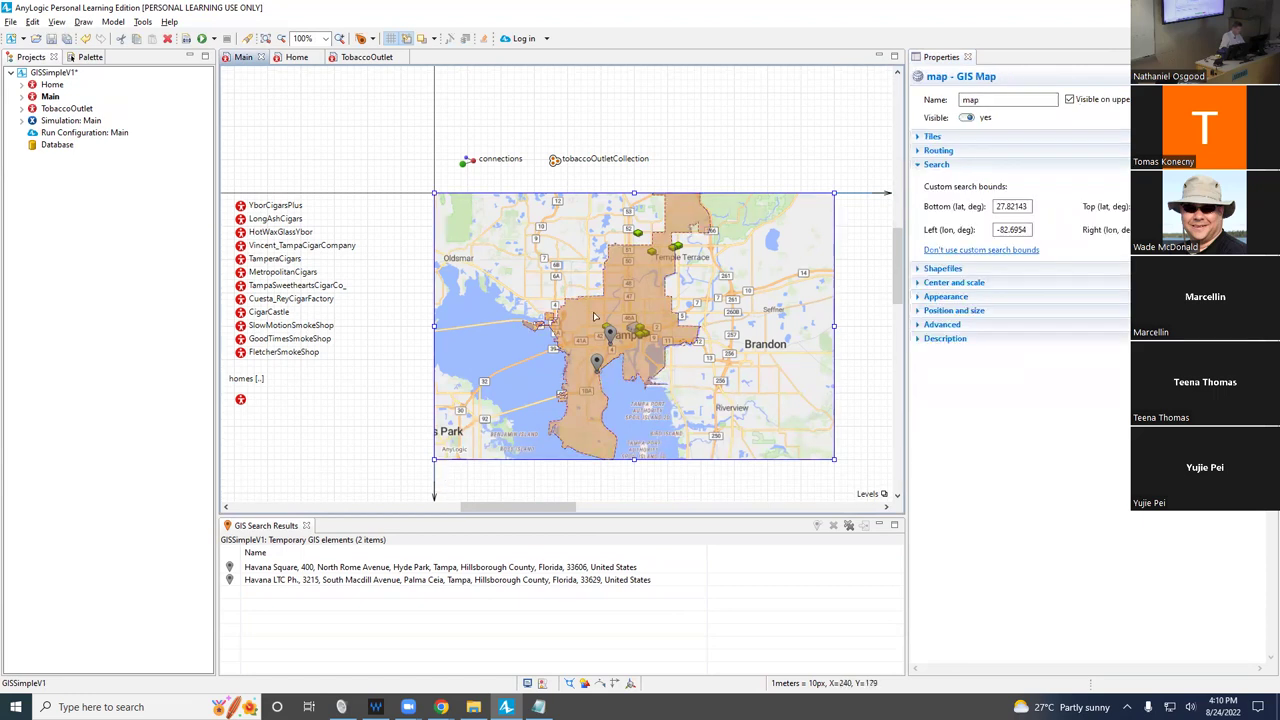
pyautogui.click(594, 316)
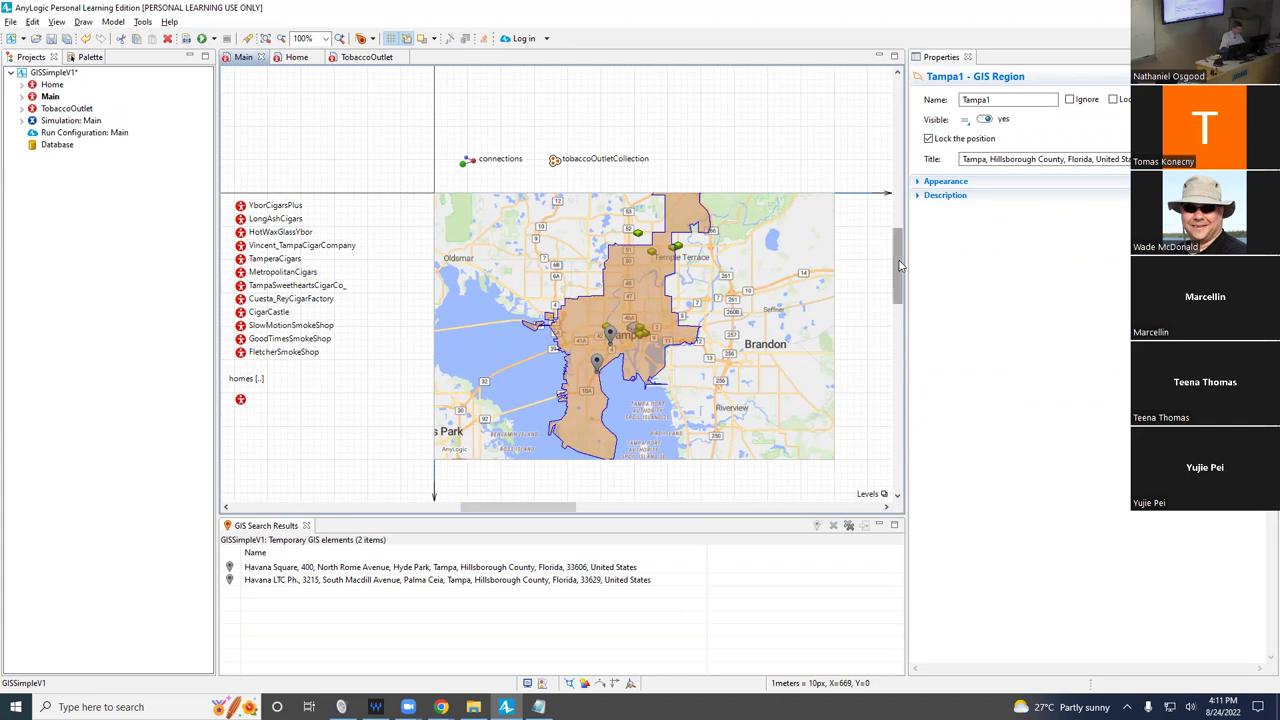
pyautogui.moveTo(898, 265); pyautogui.dragTo(891, 294)
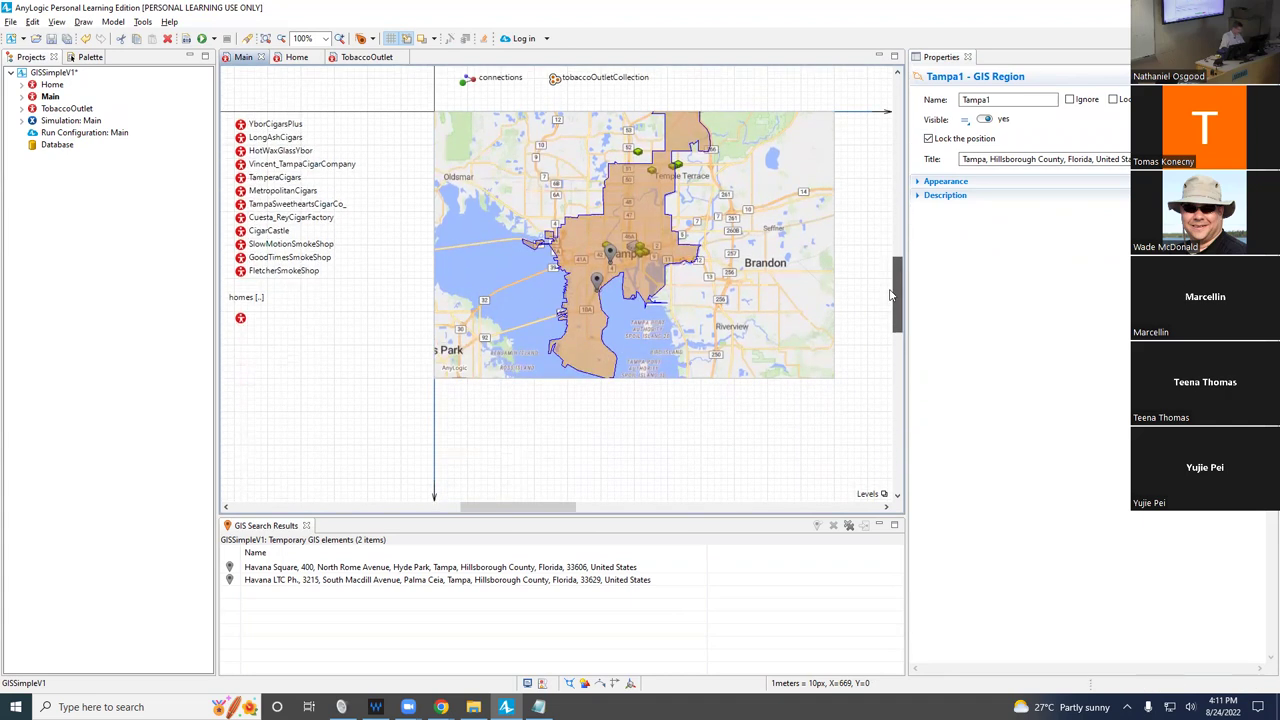
pyautogui.click(562, 259)
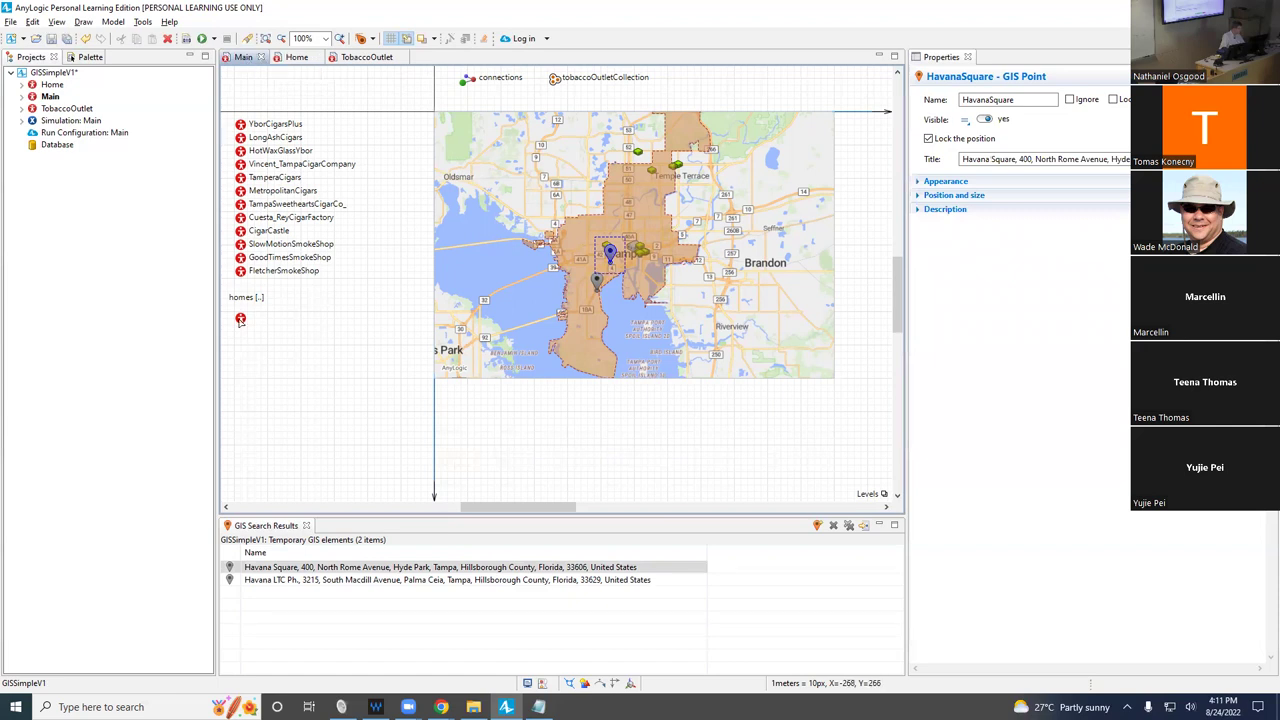
# Change the homes location to this.Tampa1.randomPointInside and save the model.
pyautogui.click(241, 319)
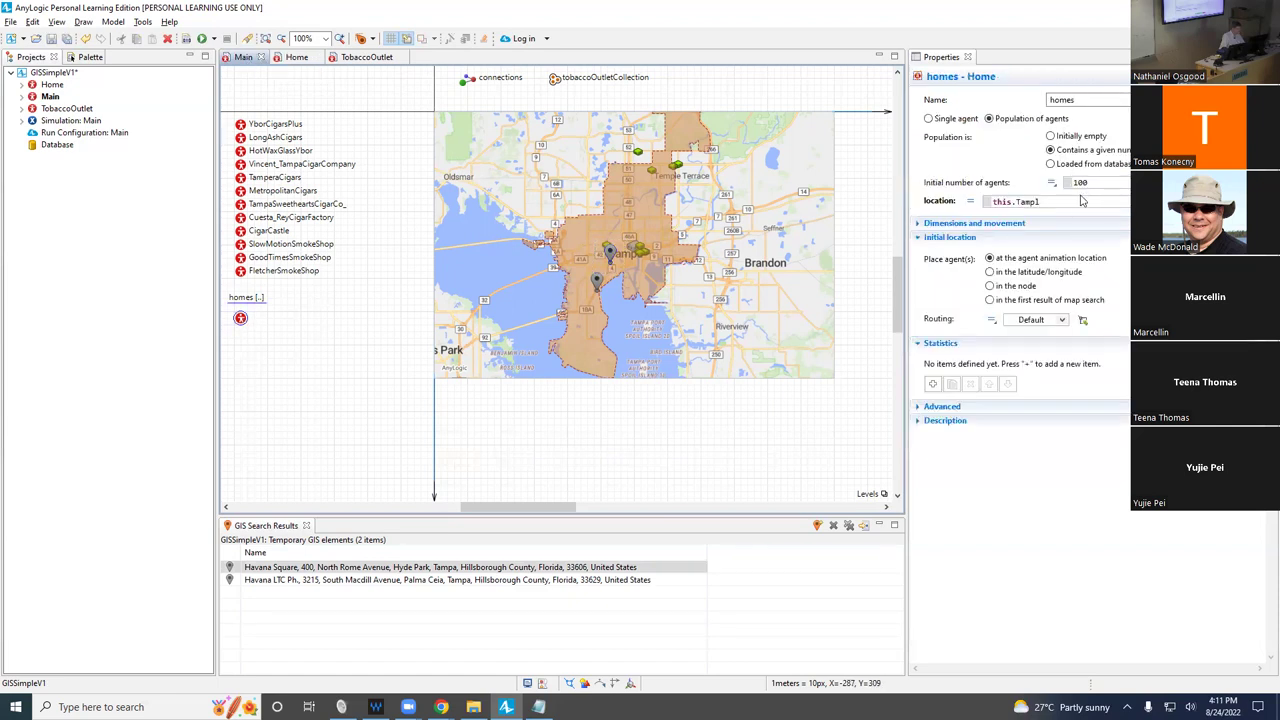
pyautogui.click(1079, 202)
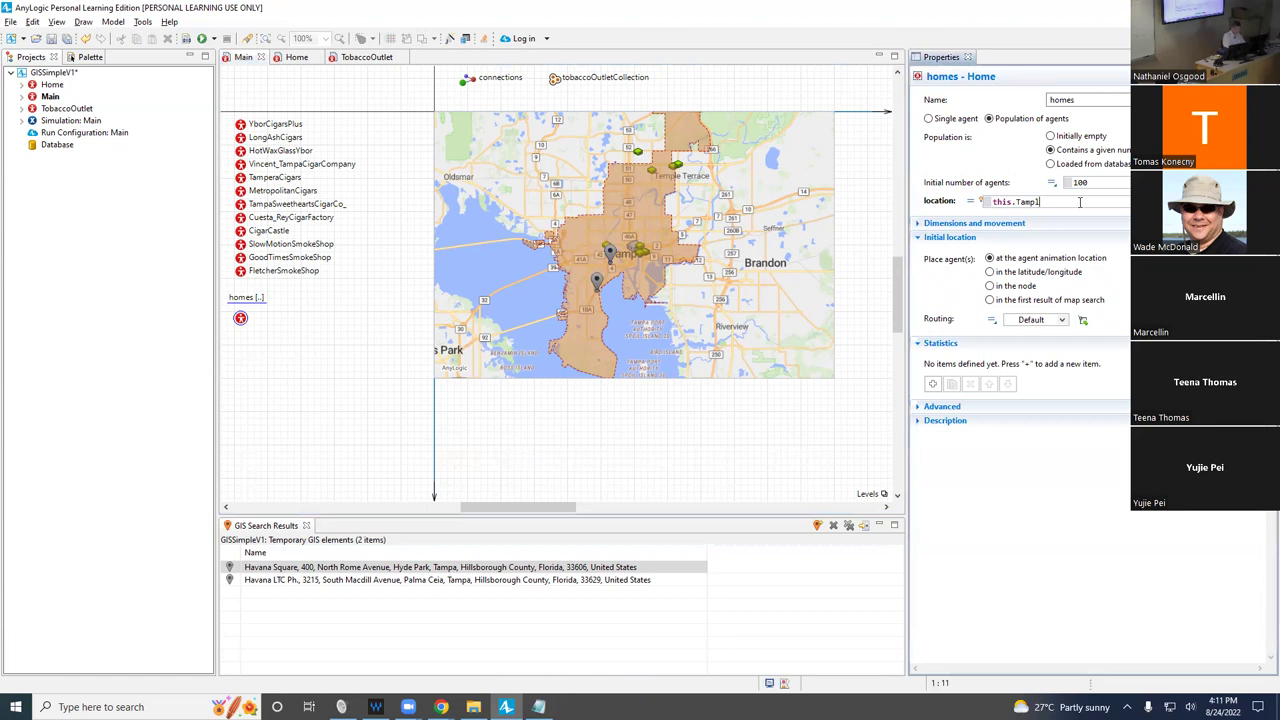
pyautogui.press('BackSpace')
pyautogui.write('a1.randomPointInside')
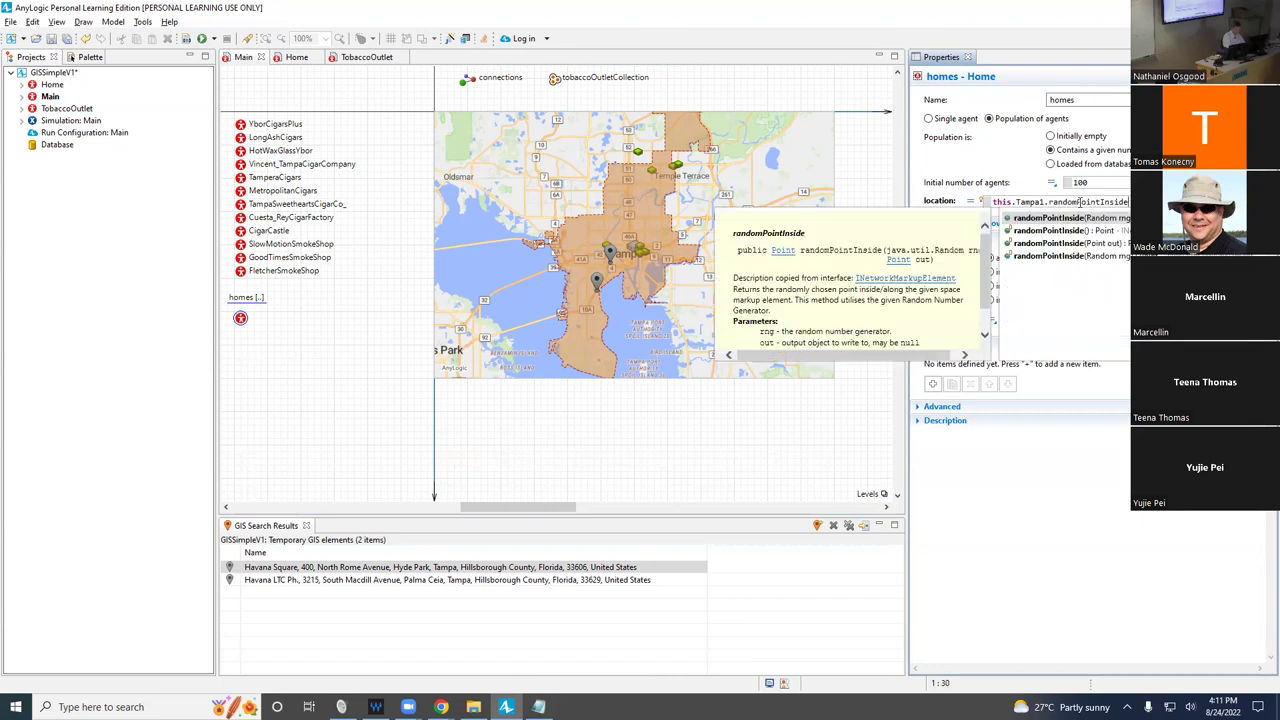
pyautogui.press('Return')
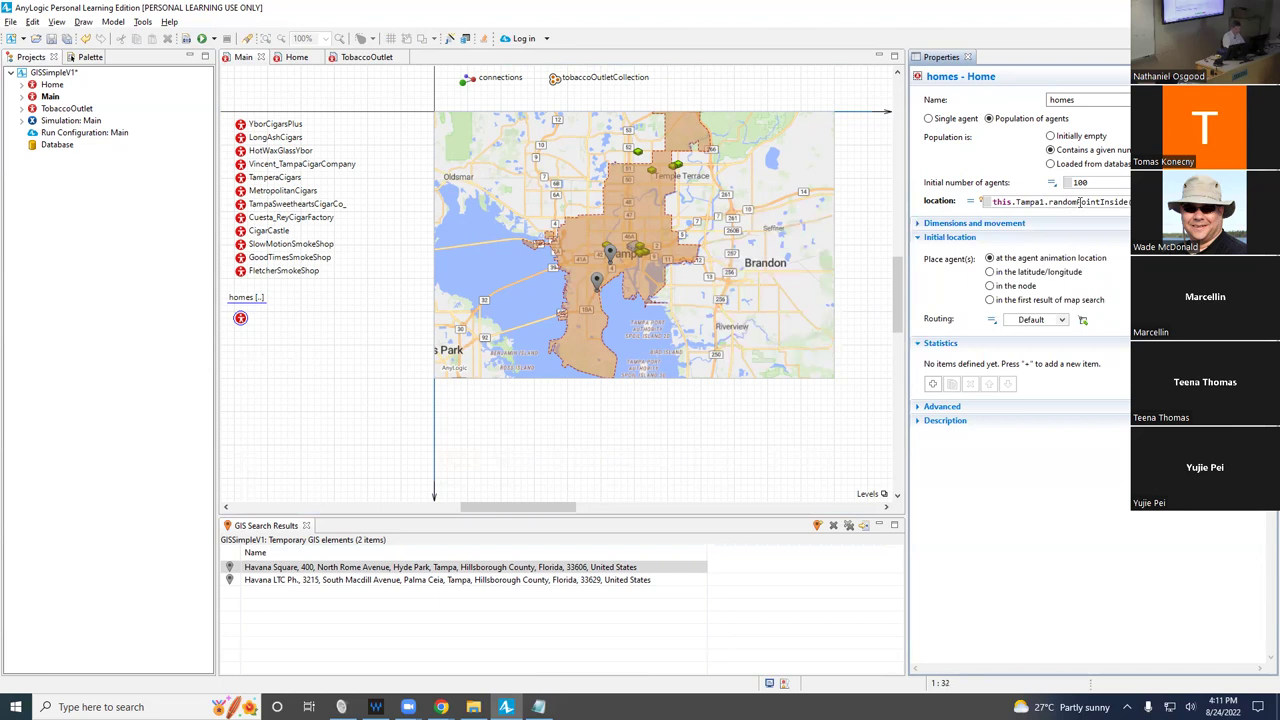
pyautogui.hotkey('ctrl', 's')
# Copy the location expression into Notepad.
pyautogui.click(1049, 201)
pyautogui.hotkey('ctrl', 'shift', 'Left')
pyautogui.hotkey('ctrl', 'shift', 'Left')
pyautogui.hotkey('ctrl', 'shift', 'Left')
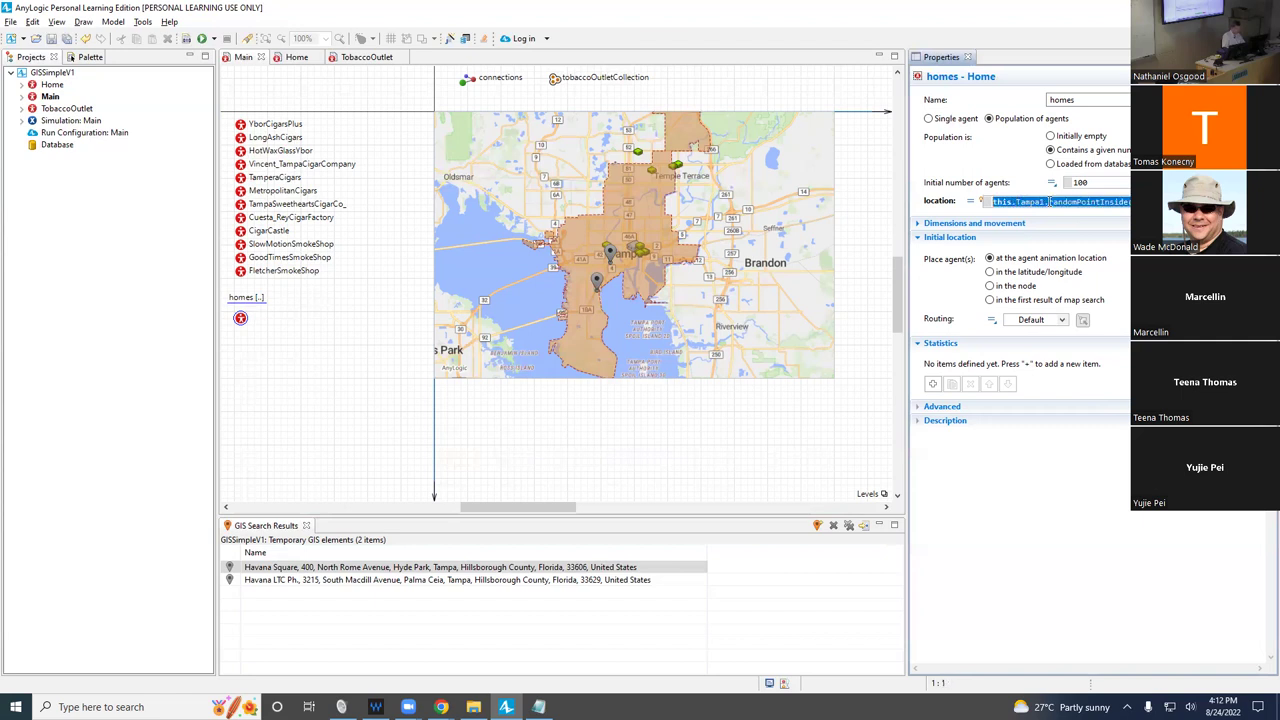
pyautogui.hotkey('alt', 'Tab')
pyautogui.hotkey('alt', 'Tab')
pyautogui.hotkey('alt', 'Tab')
pyautogui.hotkey('alt', 'Tab')
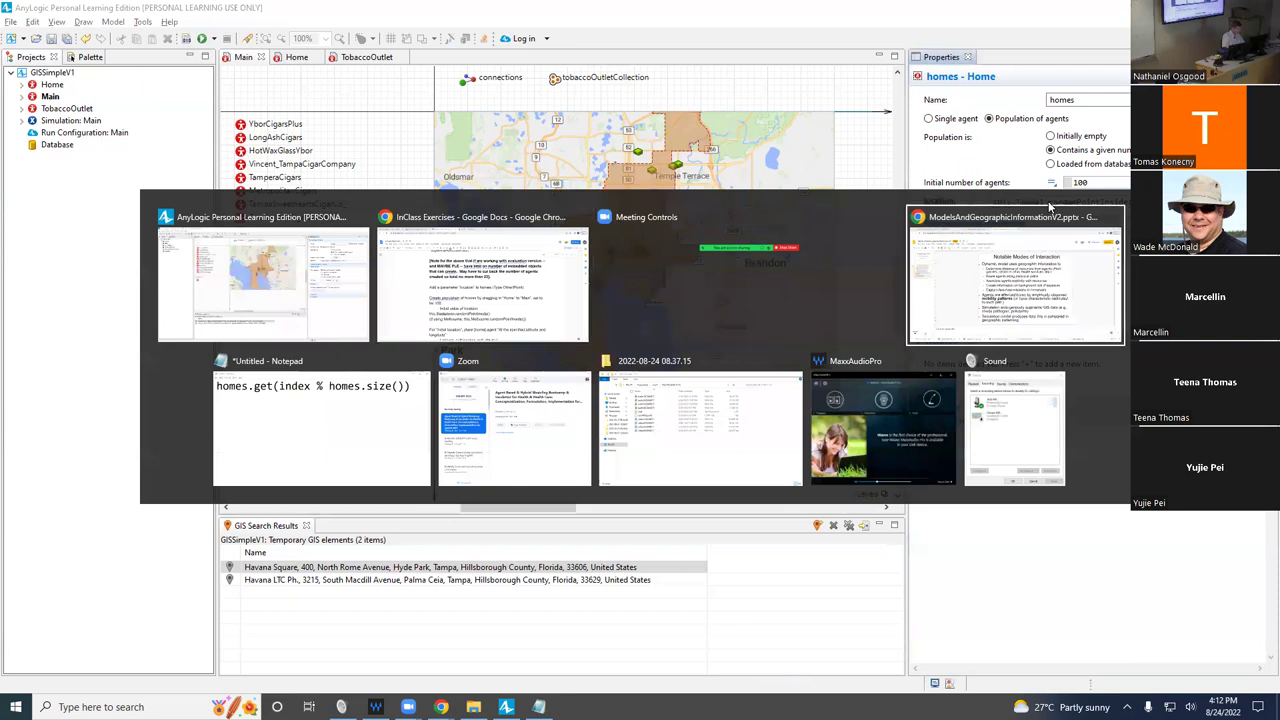
pyautogui.hotkey('ctrl', 'a')
pyautogui.write('this.Tampa1.randomPointInside()')
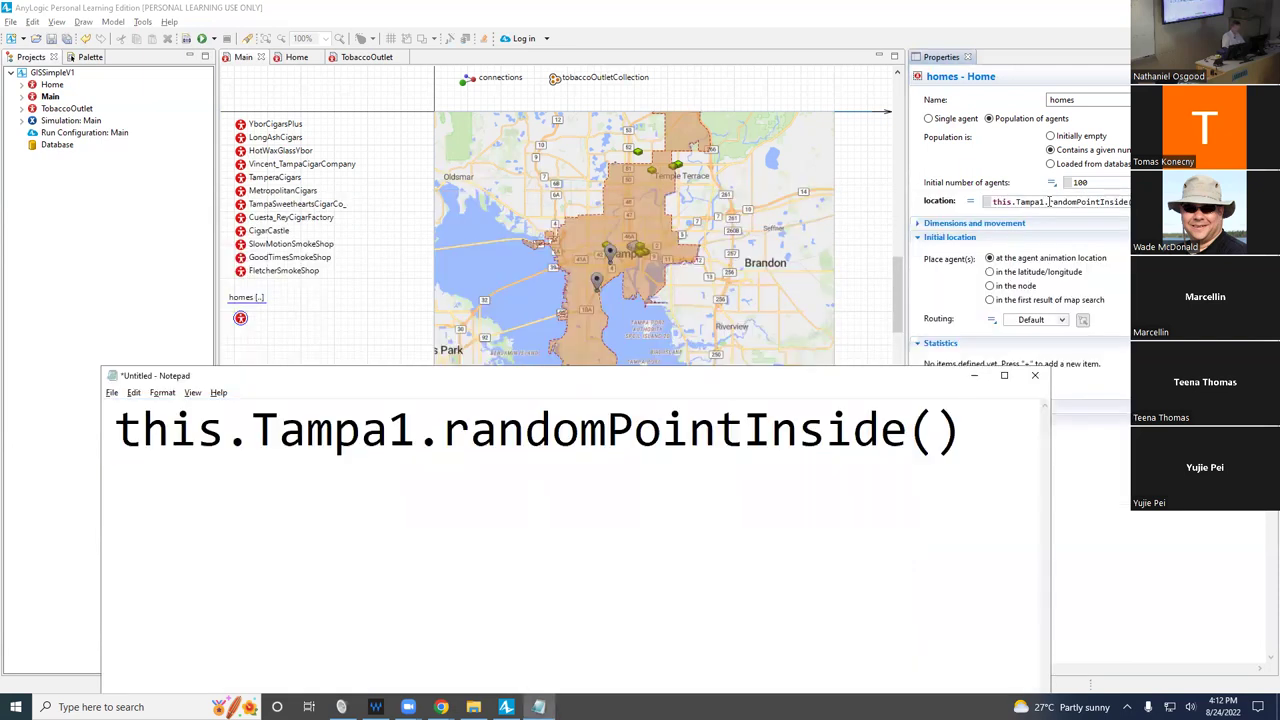
pyautogui.hotkey('shift', 'Left')
pyautogui.hotkey('shift', 'Left')
pyautogui.hotkey('alt', 'Tab')
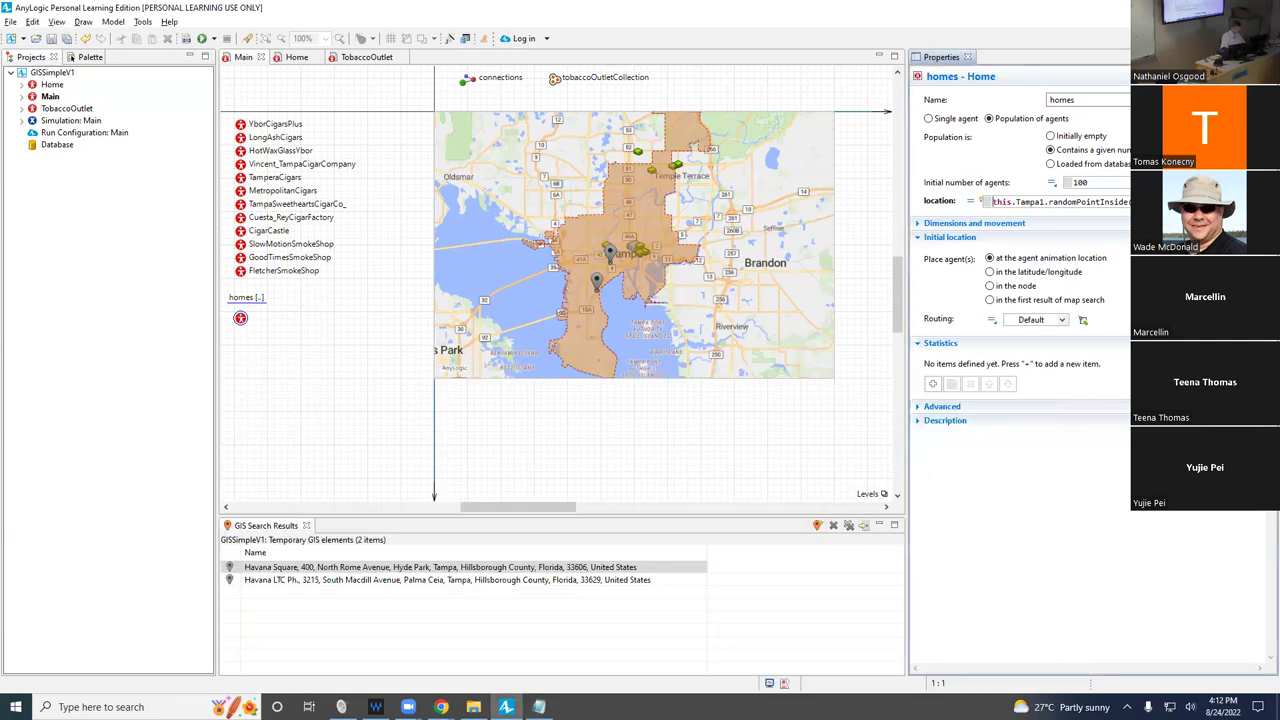
# Re-enter the no-argument randomPointInside, giving this.Tampa1.randomPointInside(), and save.
pyautogui.press('BackSpace')
pyautogui.press('BackSpace')
pyautogui.press('BackSpace')
pyautogui.press('BackSpace')
pyautogui.press('BackSpace')
pyautogui.press('BackSpace')
pyautogui.press('BackSpace')
pyautogui.press('BackSpace')
pyautogui.press('BackSpace')
pyautogui.press('BackSpace')
pyautogui.press('BackSpace')
pyautogui.press('BackSpace')
pyautogui.press('BackSpace')
pyautogui.press('BackSpace')
pyautogui.press('BackSpace')
pyautogui.press('BackSpace')
pyautogui.press('BackSpace')
pyautogui.press('BackSpace')
pyautogui.write('randomPointInside')
pyautogui.press('Down')
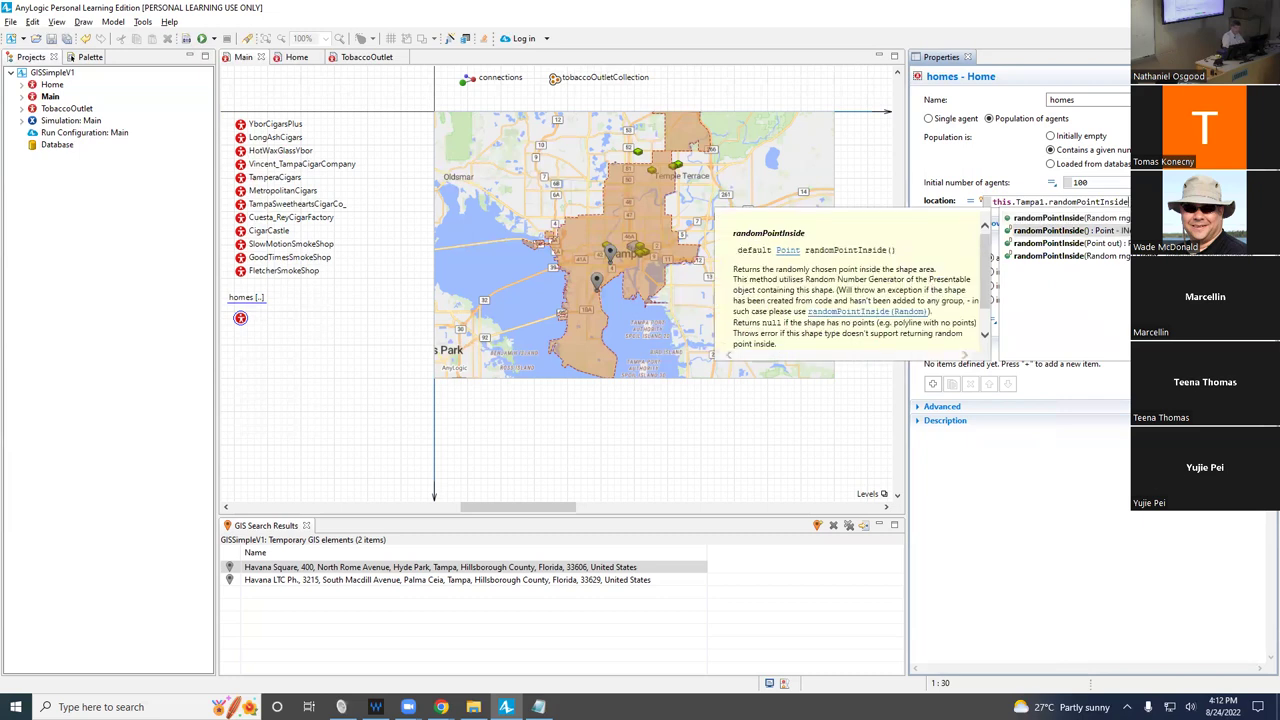
pyautogui.press('Return')
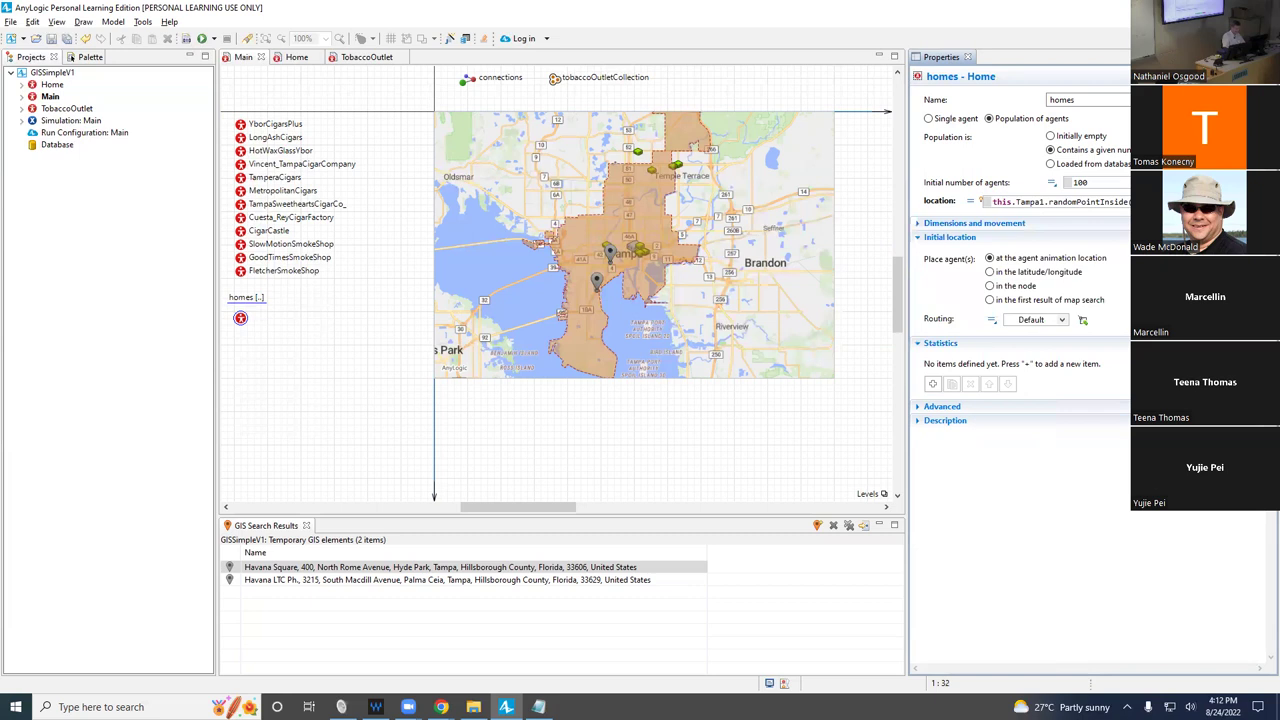
pyautogui.hotkey('ctrl', 's')
pyautogui.scroll(2, 530, 270)
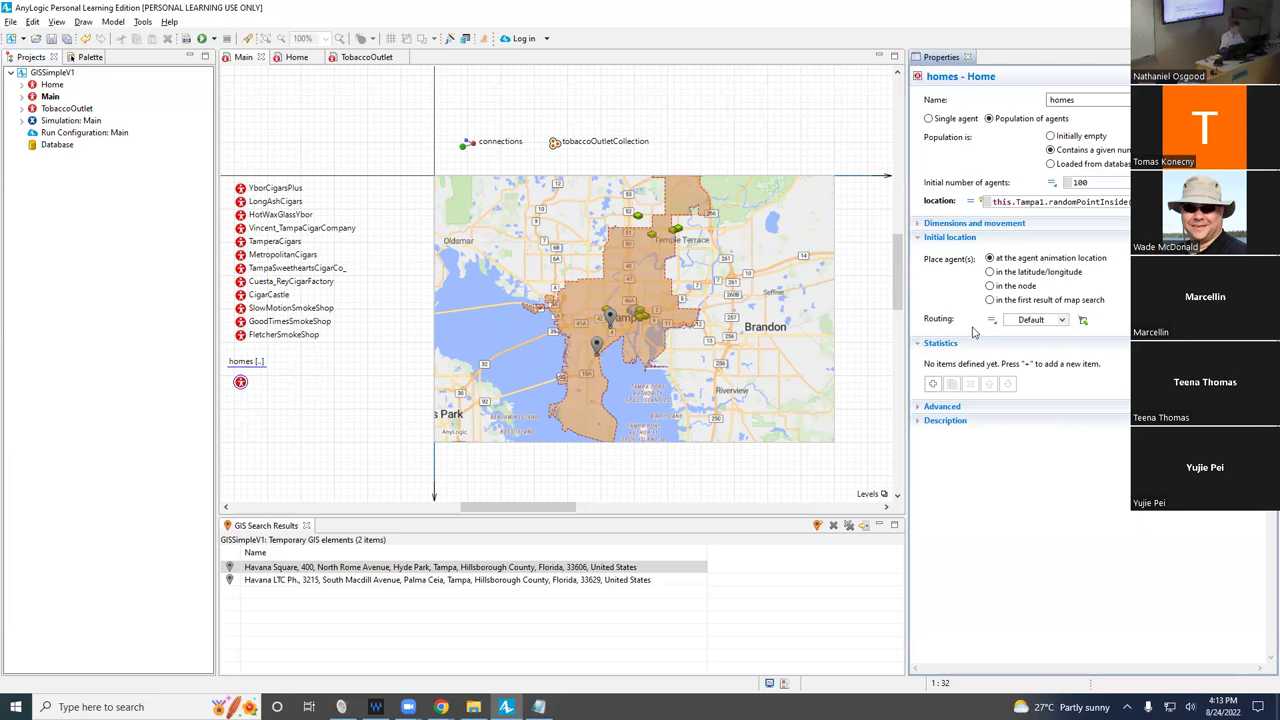
# Place homes at latitude self.location.getLatitude() and longitude self.location.getLongitude(), then save the model.
pyautogui.click(1004, 273)
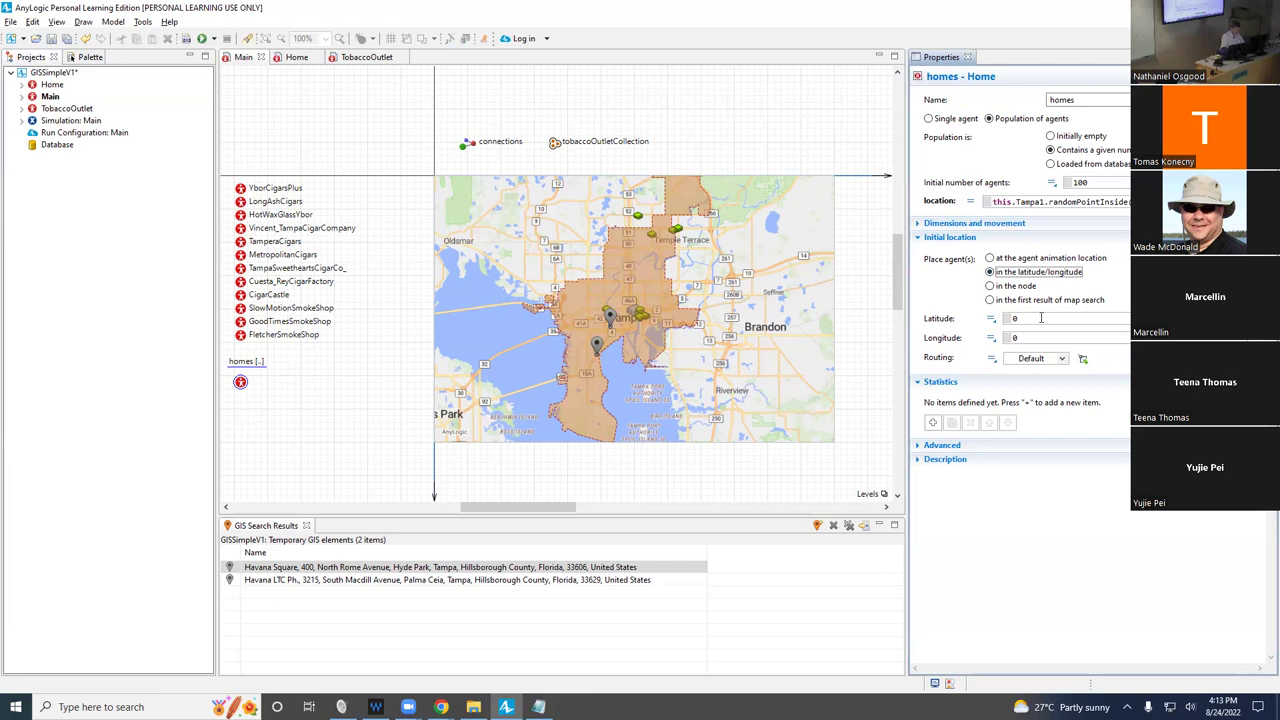
pyautogui.click(1041, 318)
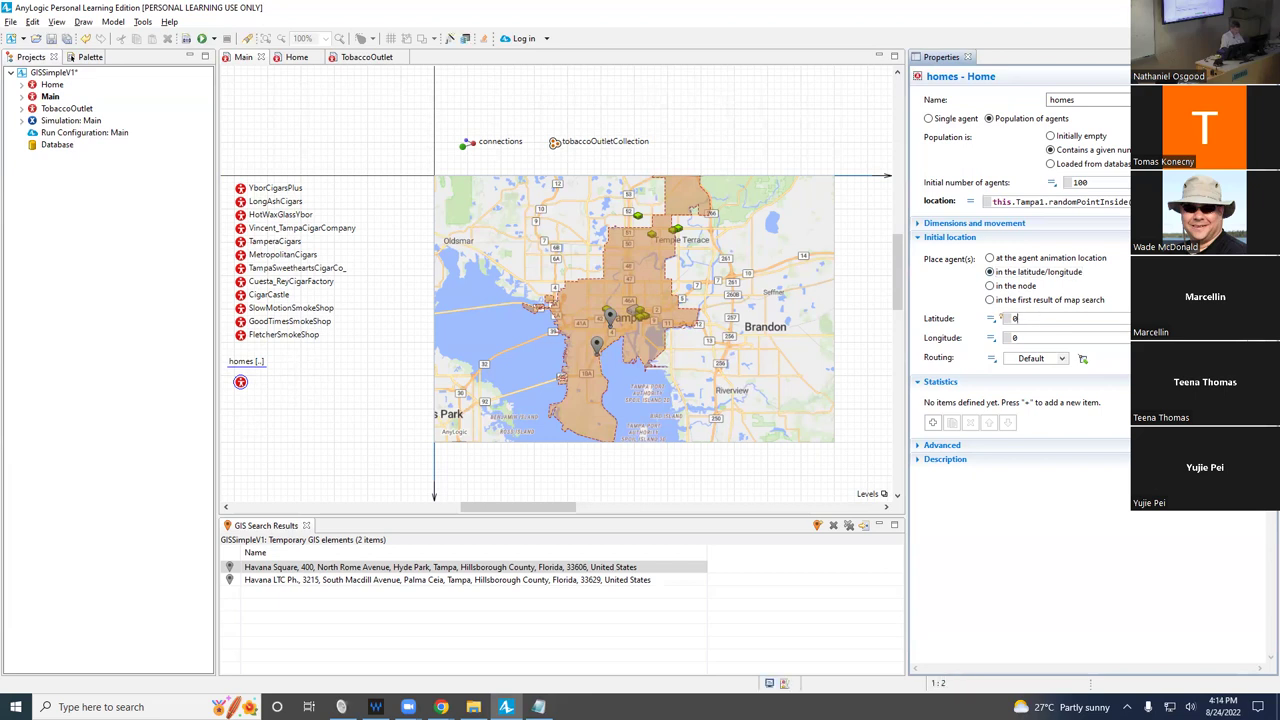
pyautogui.press('BackSpace')
pyautogui.write('self.local')
pyautogui.press('BackSpace')
pyautogui.write('tion.getLatitude()')
pyautogui.press('Tab')
pyautogui.write('self.location.get')
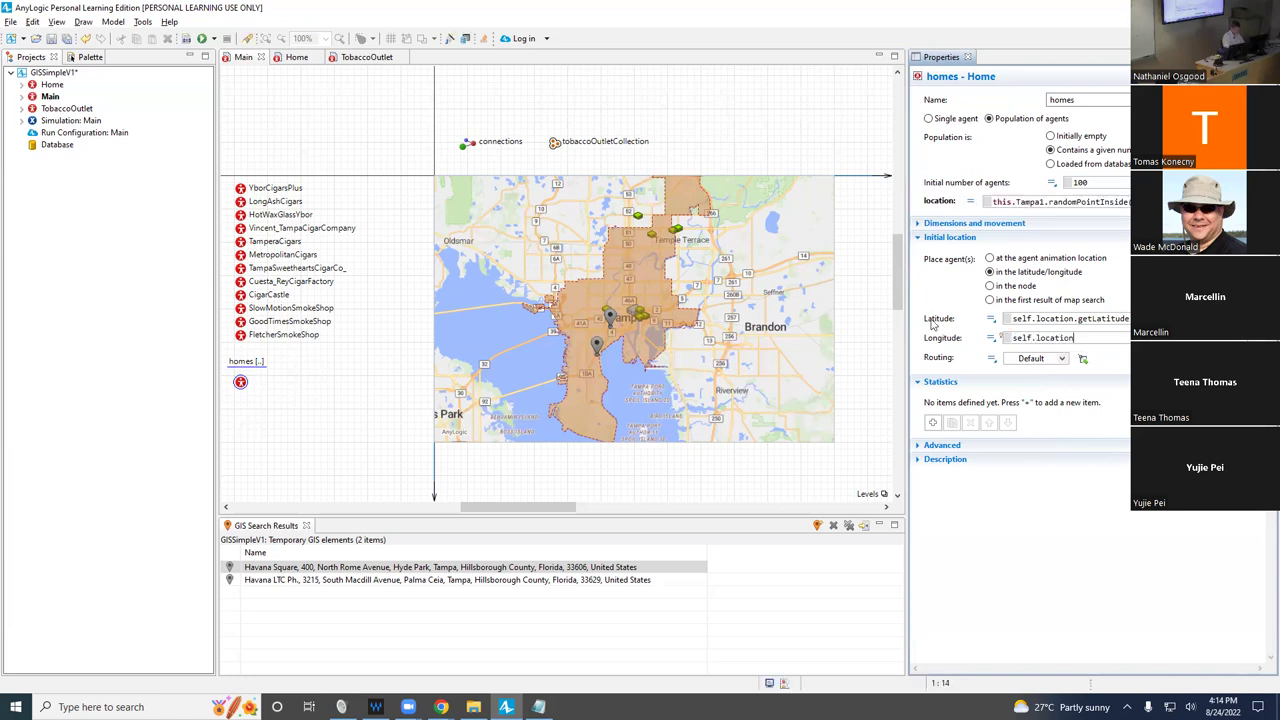
pyautogui.write('Longitude()')
pyautogui.hotkey('ctrl', 's')
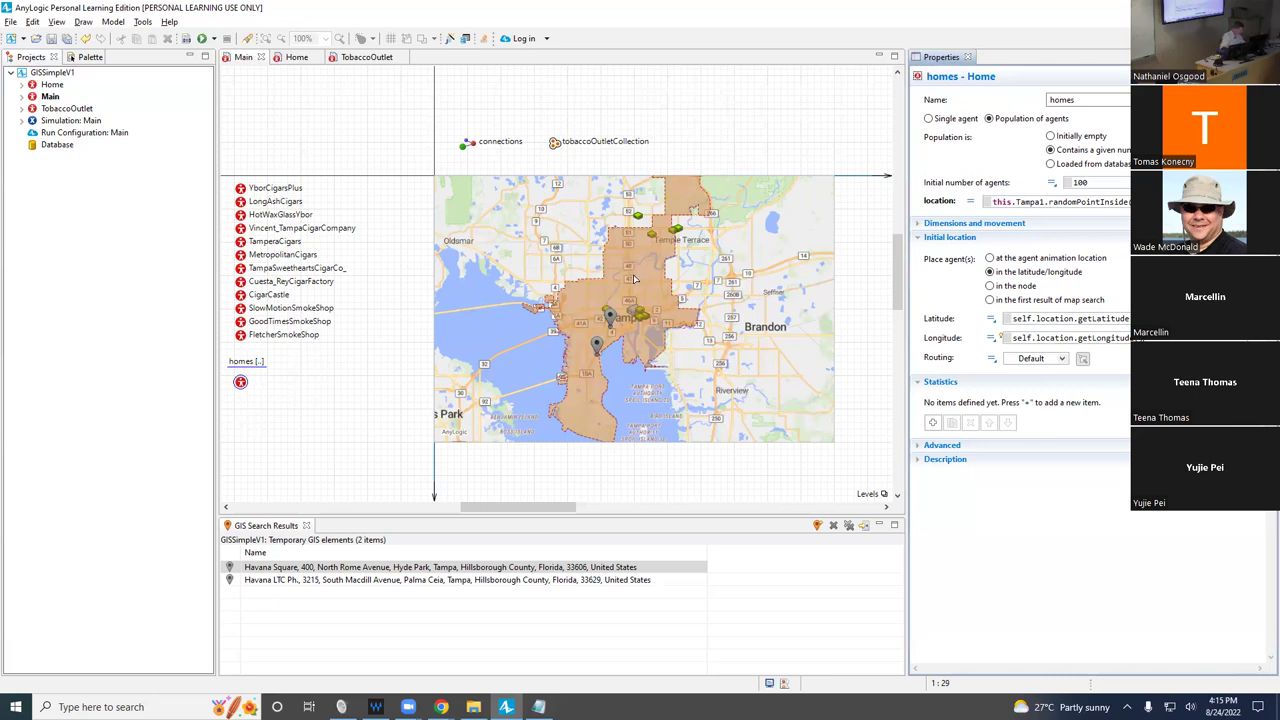
# Enter edit mode on the Tampa GIS map on the Main canvas.
pyautogui.doubleClick(527, 222)
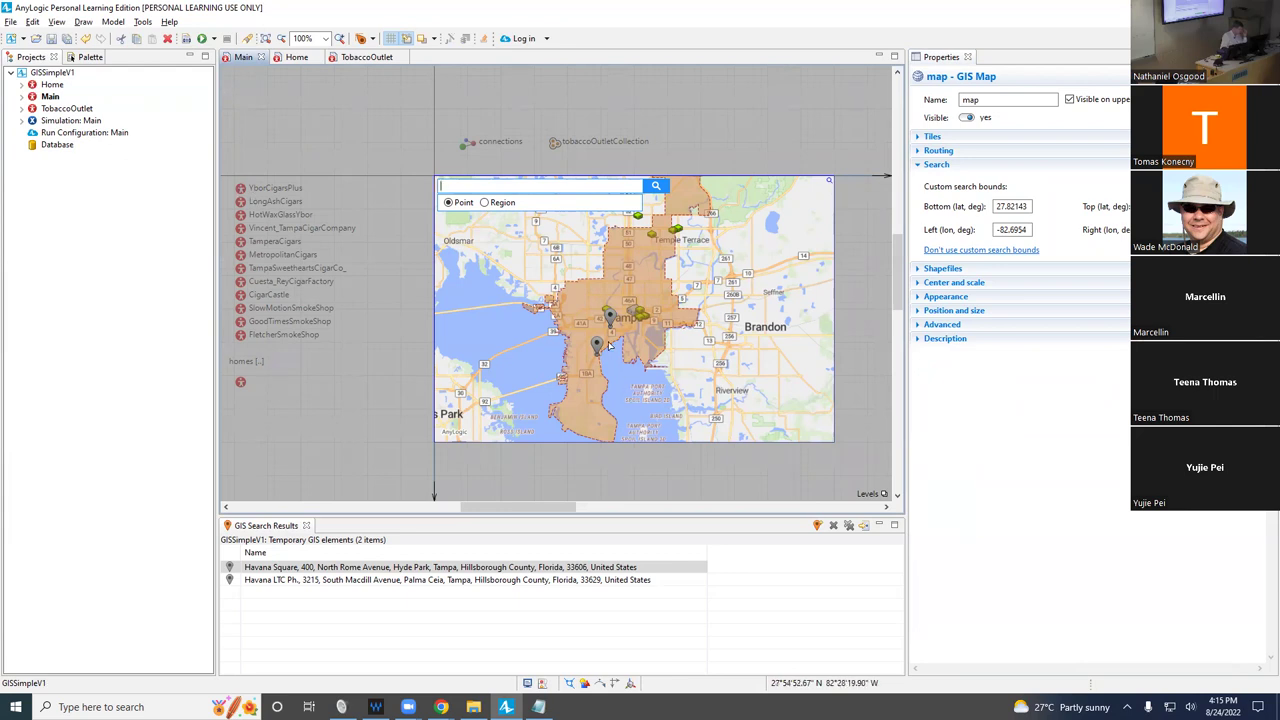
# Select the Havana Square search result and dismiss its context menu without creating agents.
pyautogui.click(327, 569)
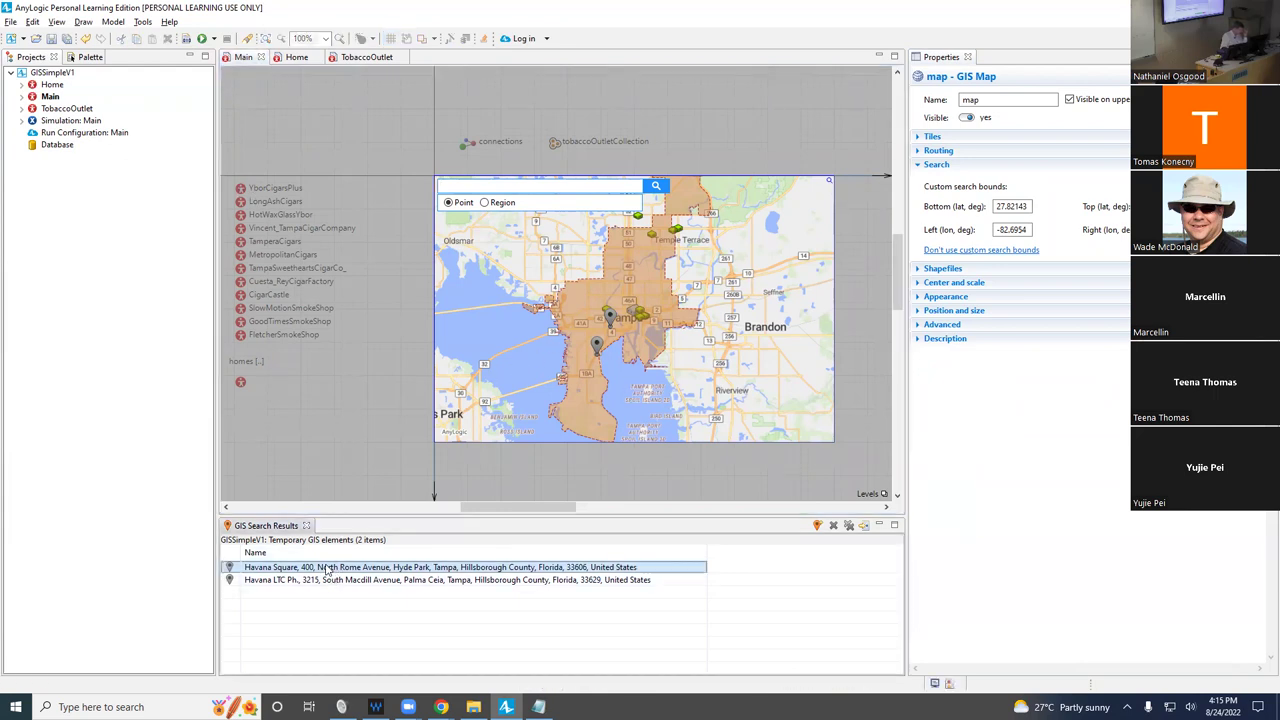
pyautogui.rightClick(327, 568)
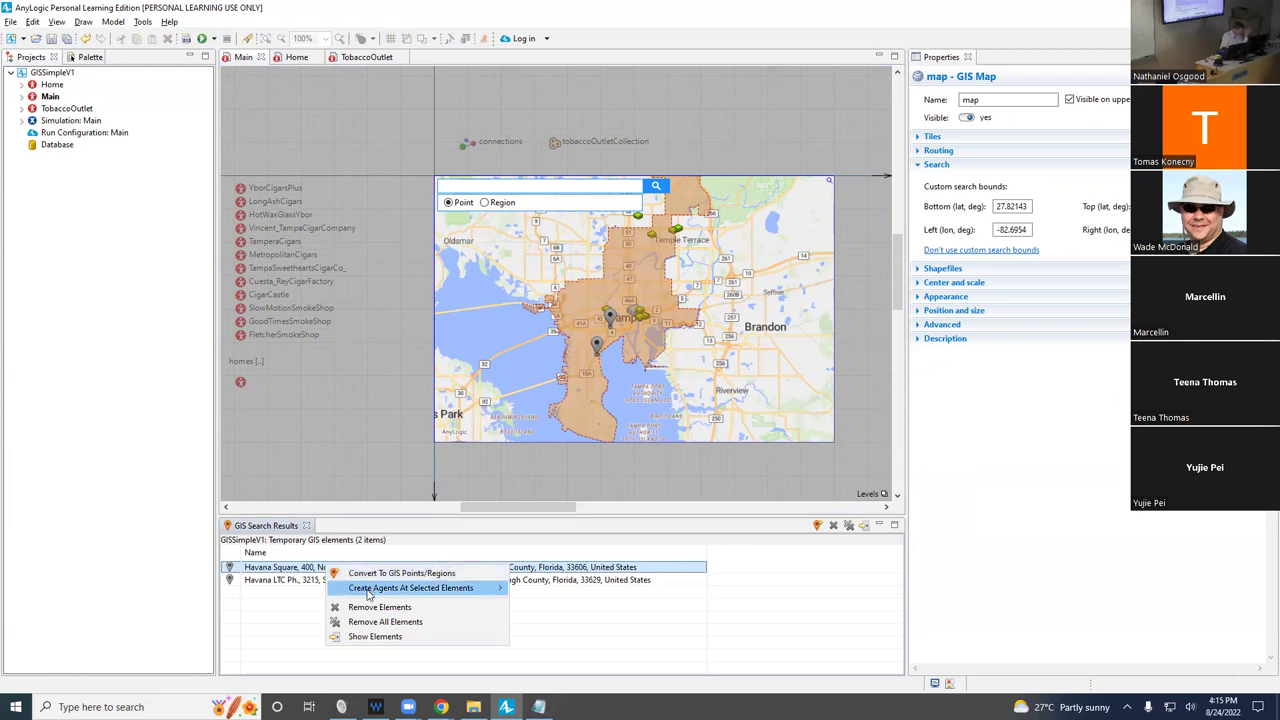
pyautogui.moveTo(372, 588)
pyautogui.click(352, 463)
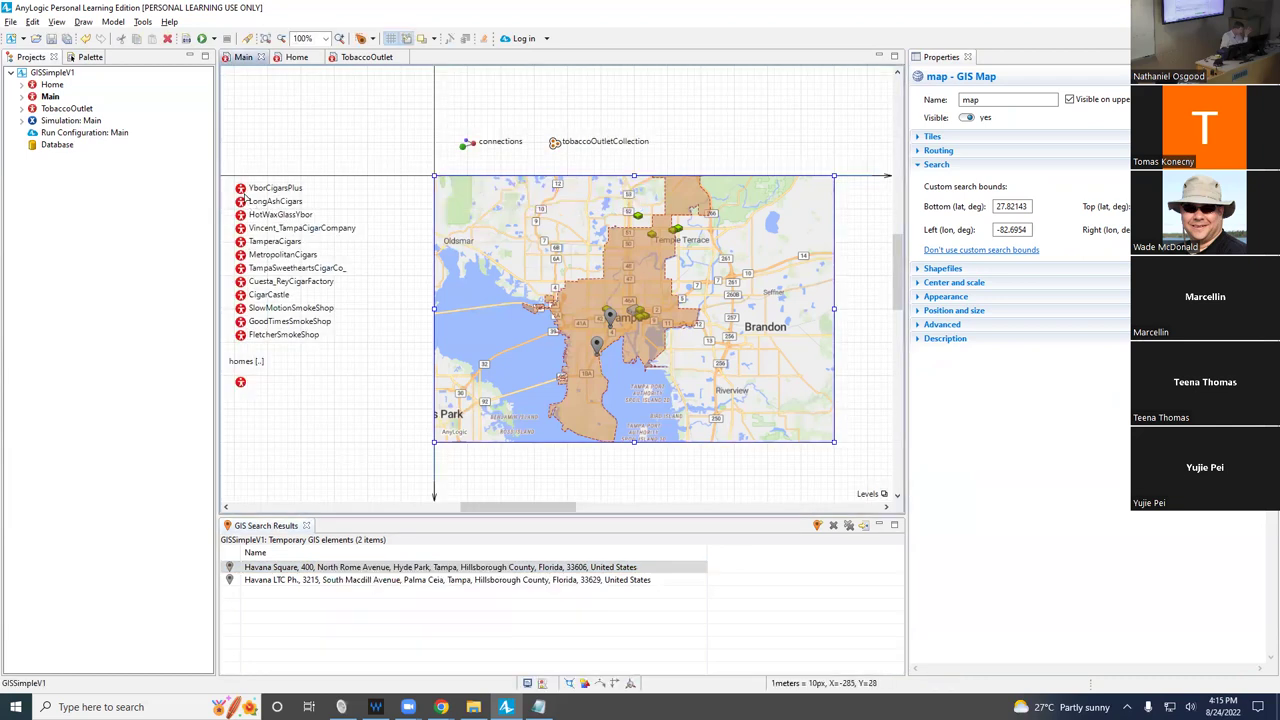
# Select all twelve tobacco outlets and show the tobaccoOutletCollection settings.
pyautogui.click(240, 201)
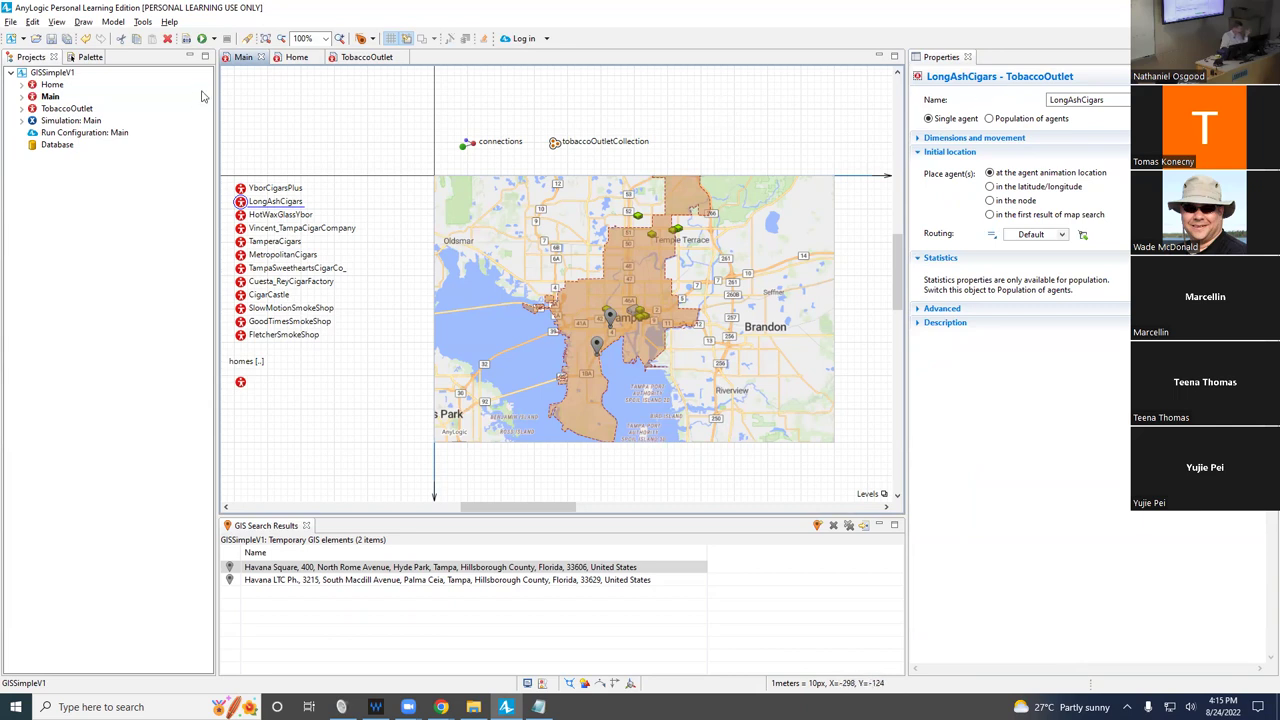
pyautogui.moveTo(335, 133); pyautogui.dragTo(276, 362)
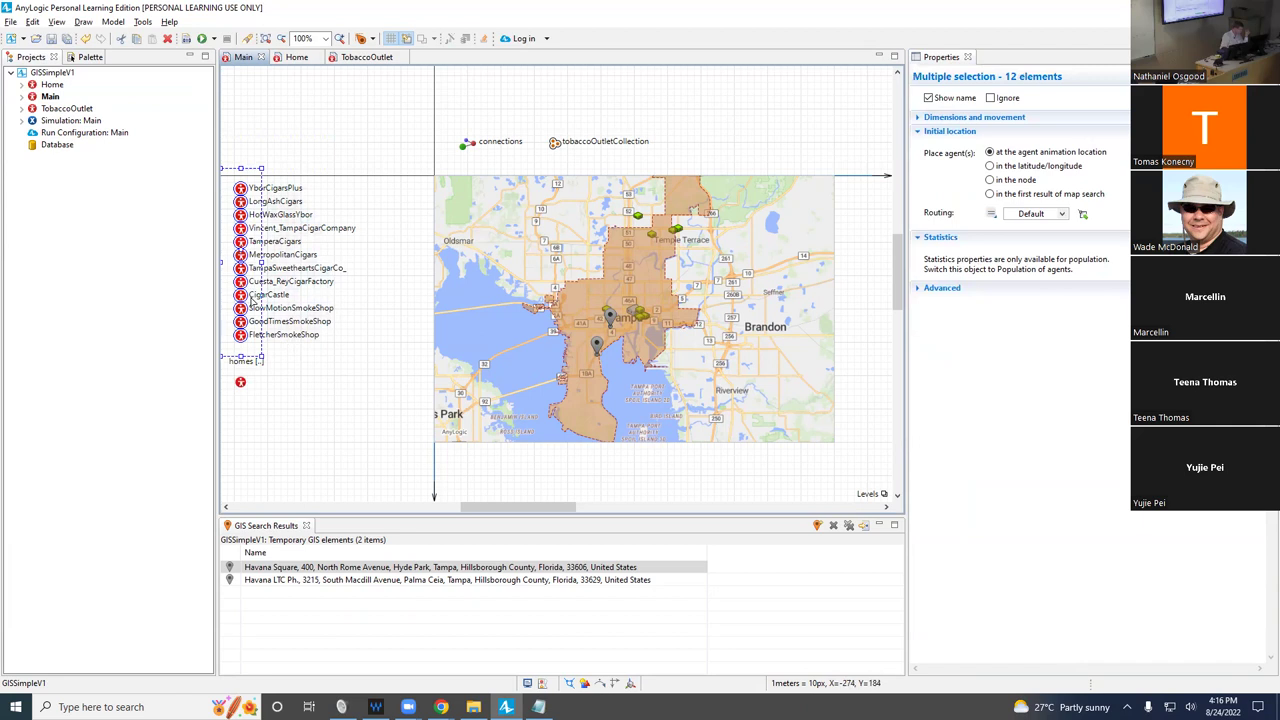
pyautogui.rightClick(252, 300)
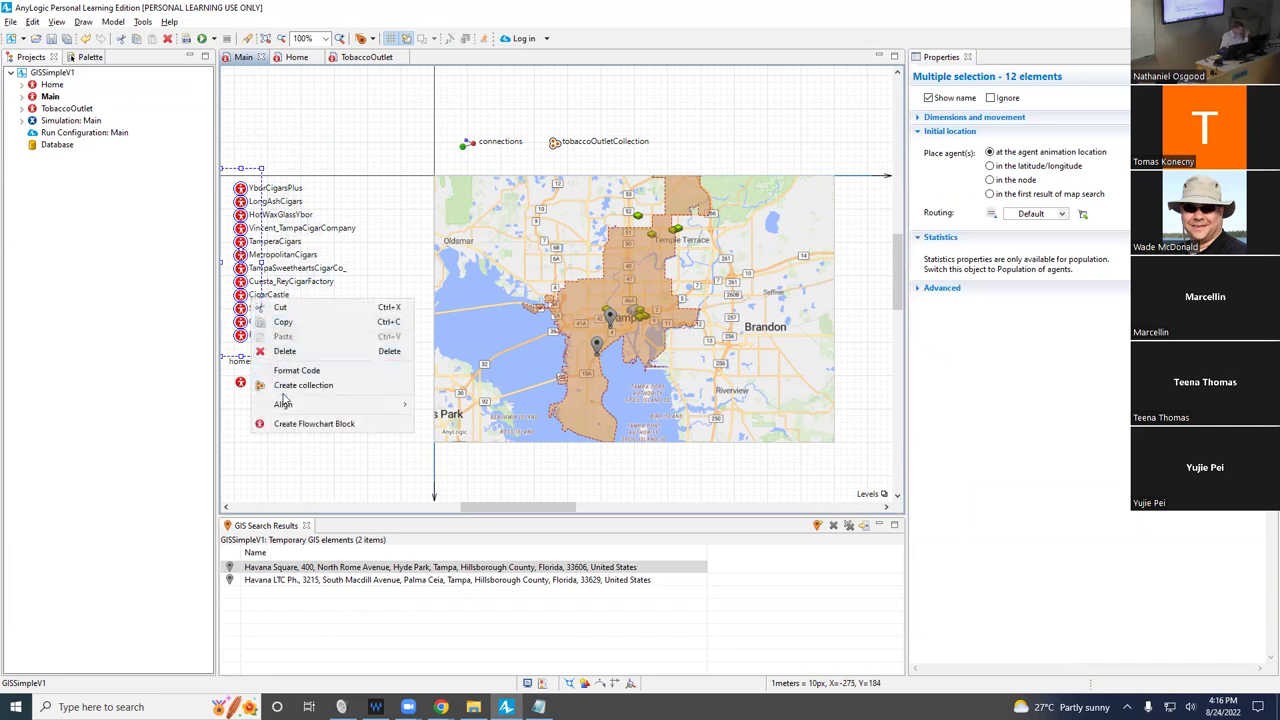
pyautogui.click(556, 142)
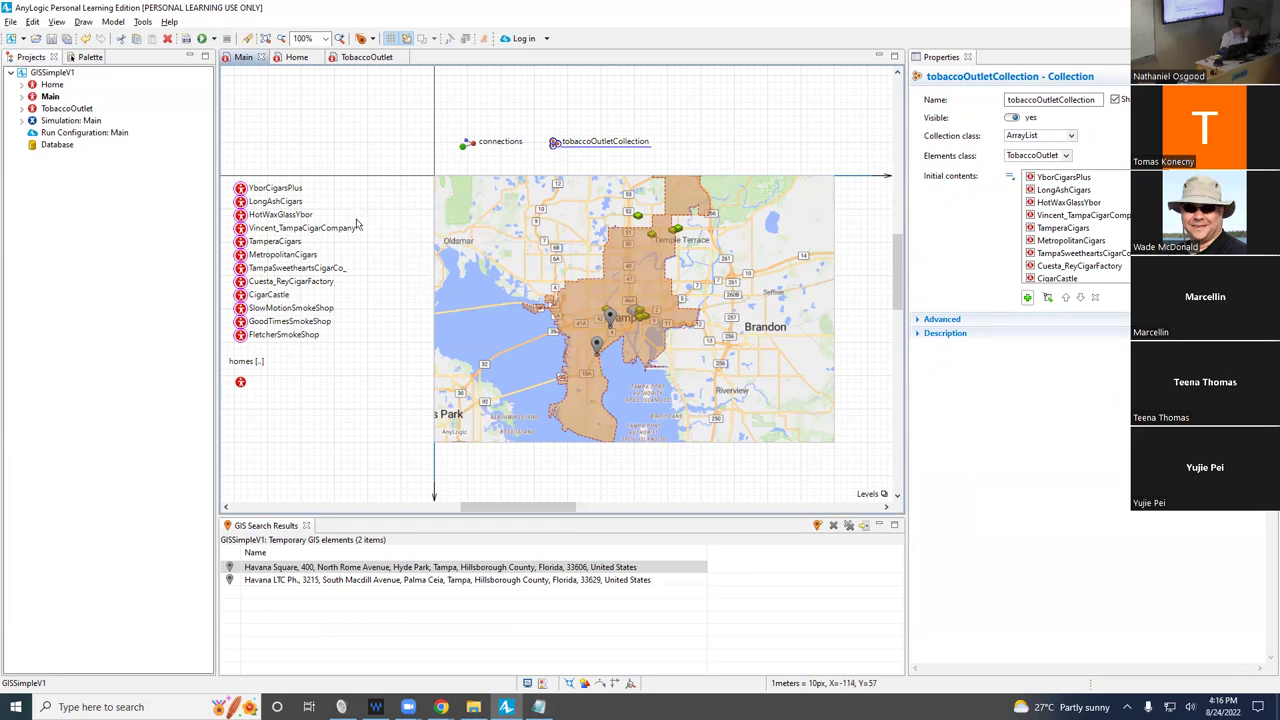
# In the Home agent, check the location parameter's type options and keep it as Point.
pyautogui.click(294, 57)
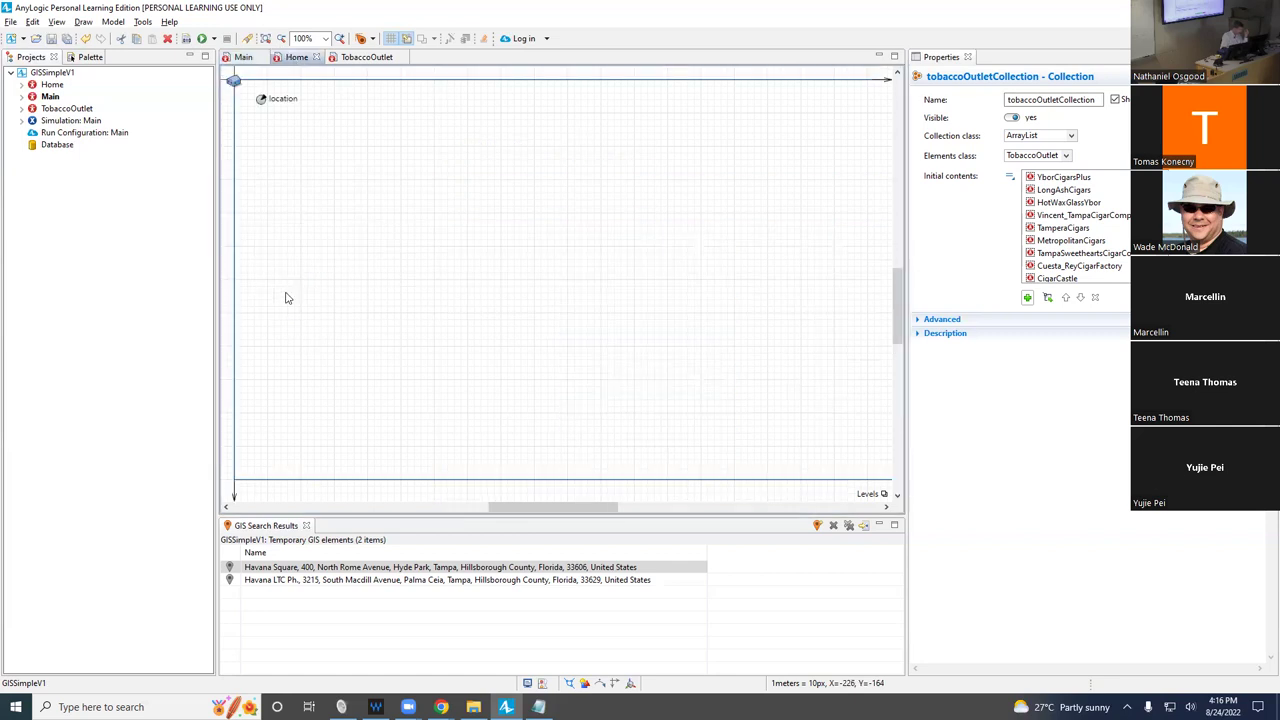
pyautogui.click(264, 100)
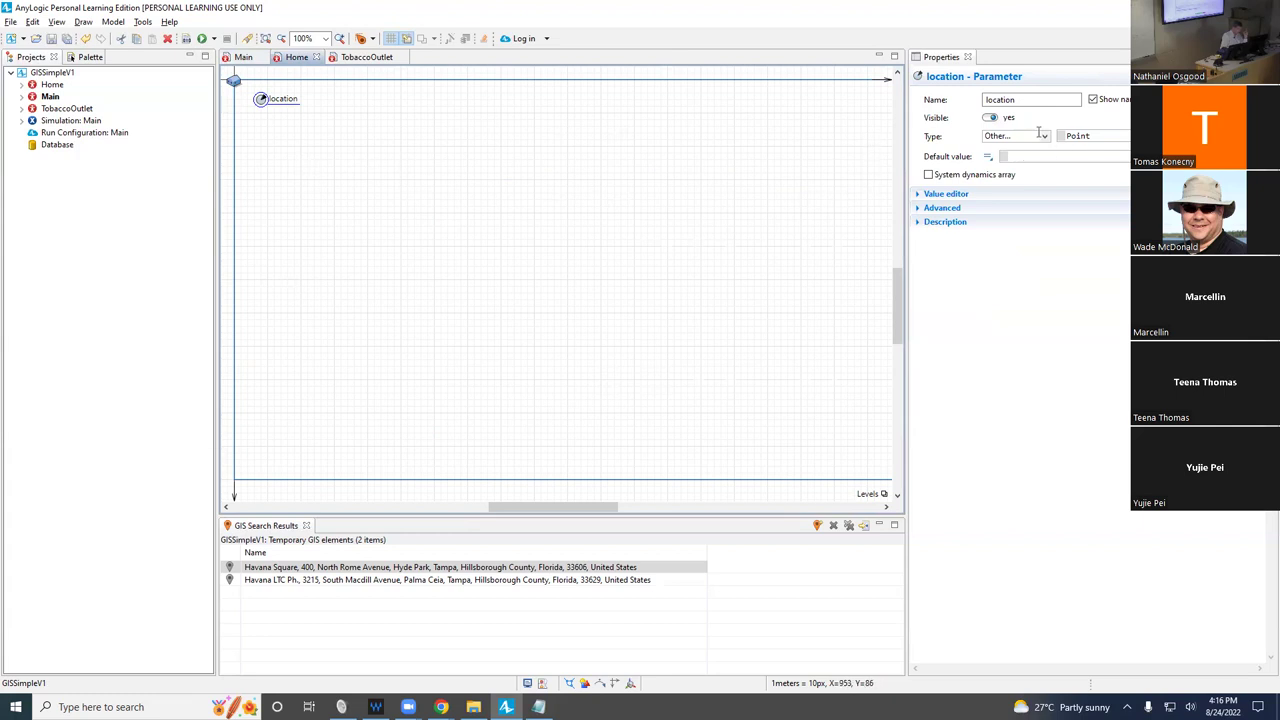
pyautogui.click(1040, 135)
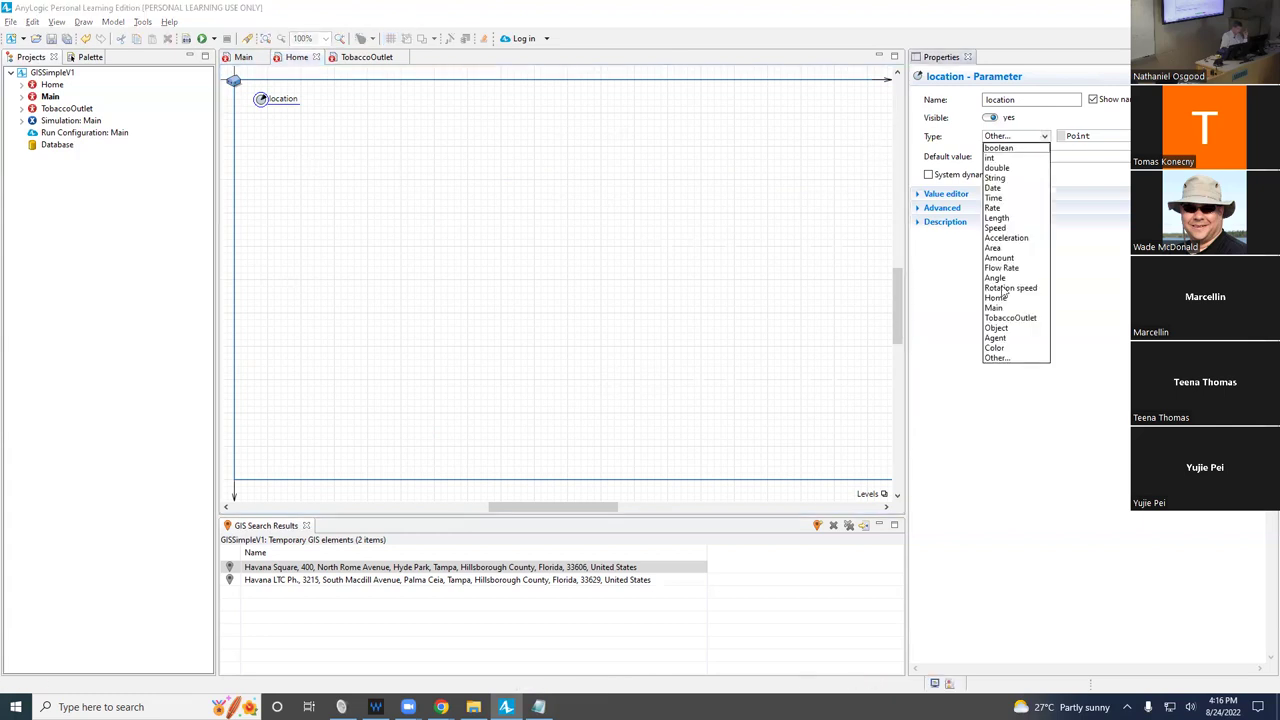
pyautogui.click(1008, 358)
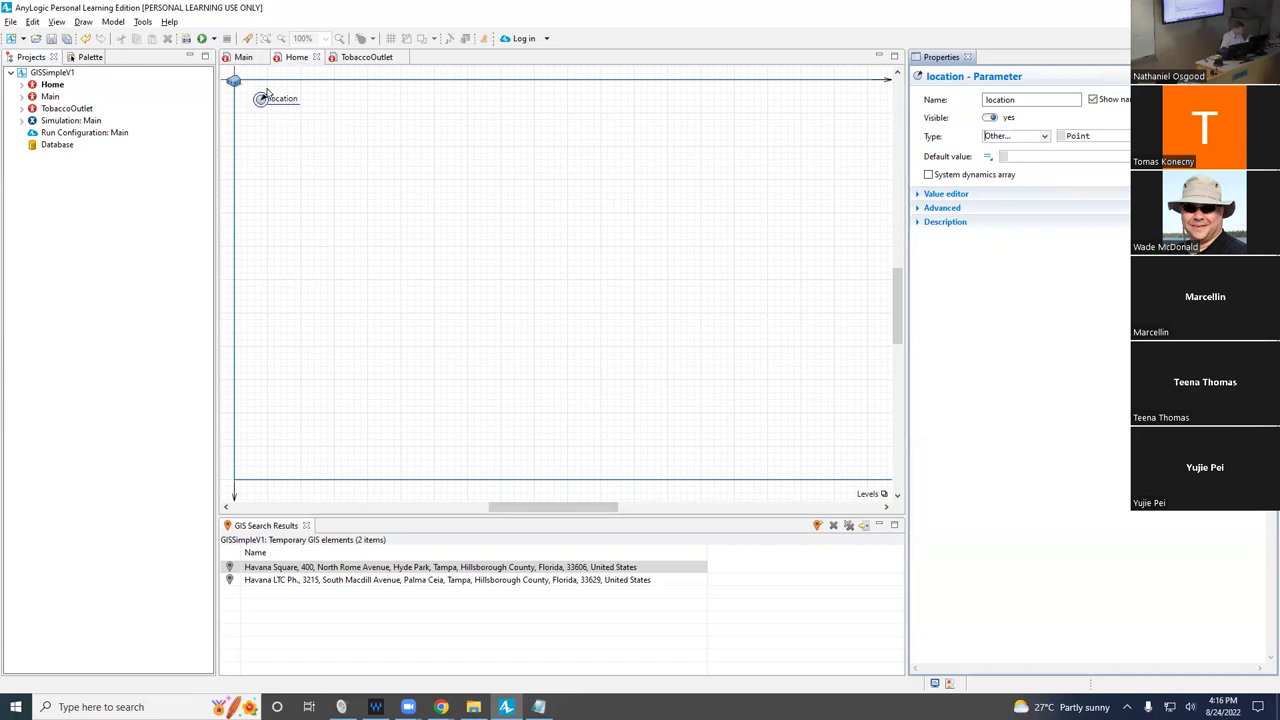
# Return to Main and review the homes population's random location expression.
pyautogui.click(242, 57)
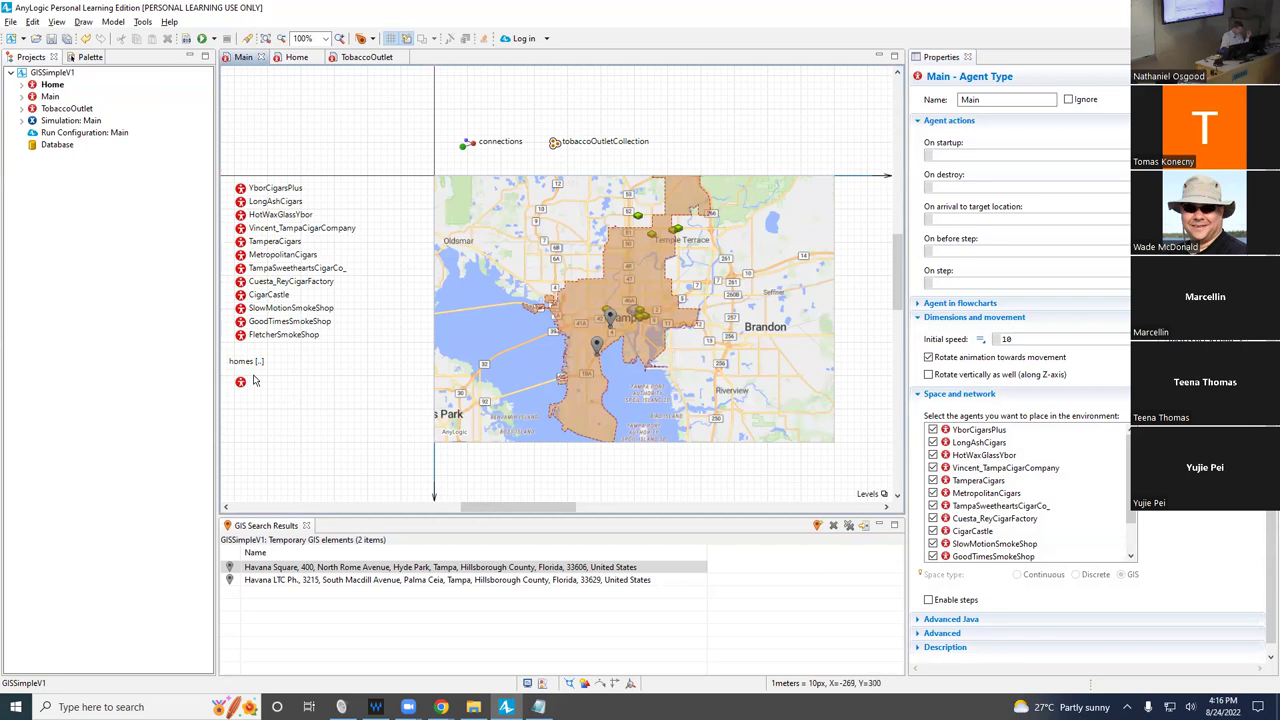
pyautogui.click(297, 58)
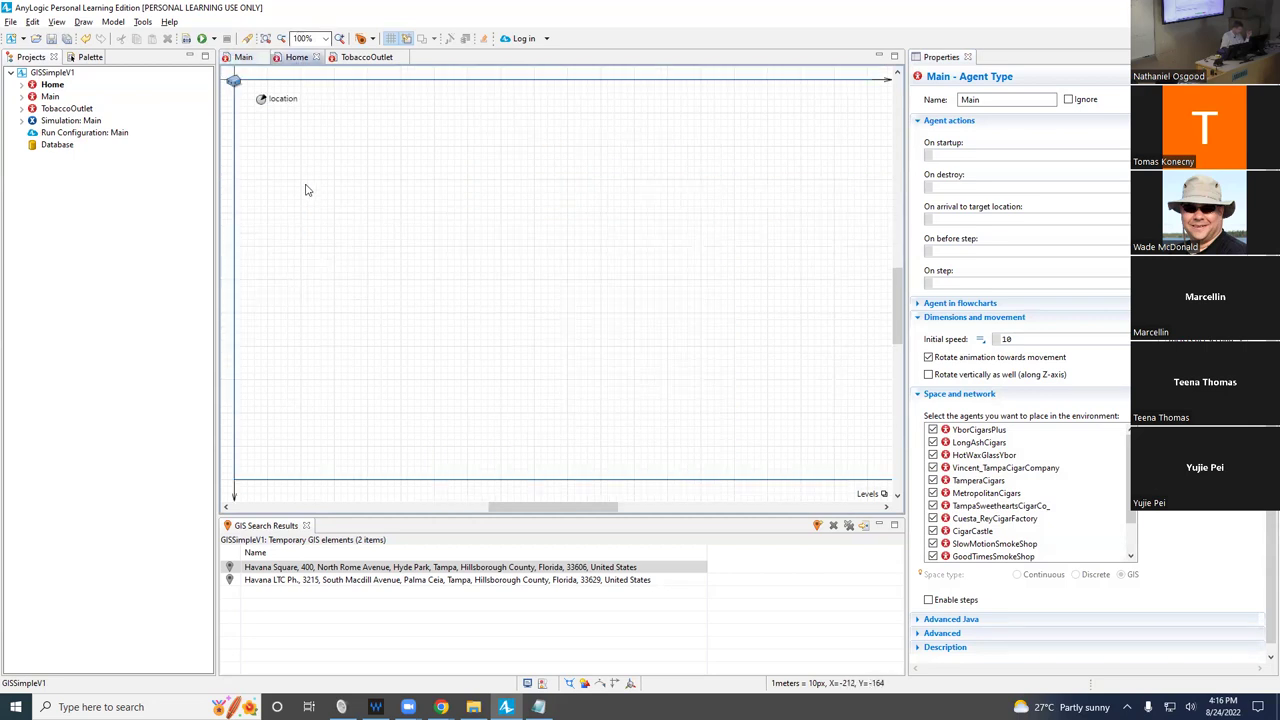
pyautogui.click(237, 58)
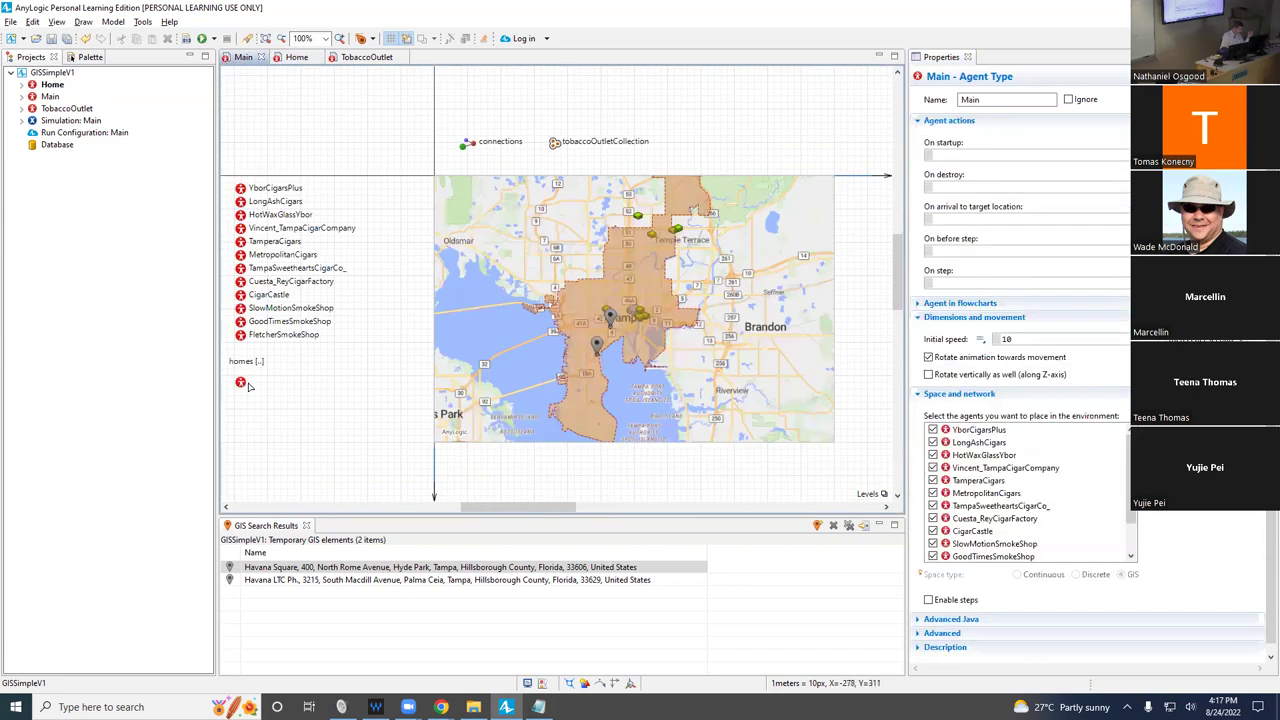
pyautogui.click(241, 382)
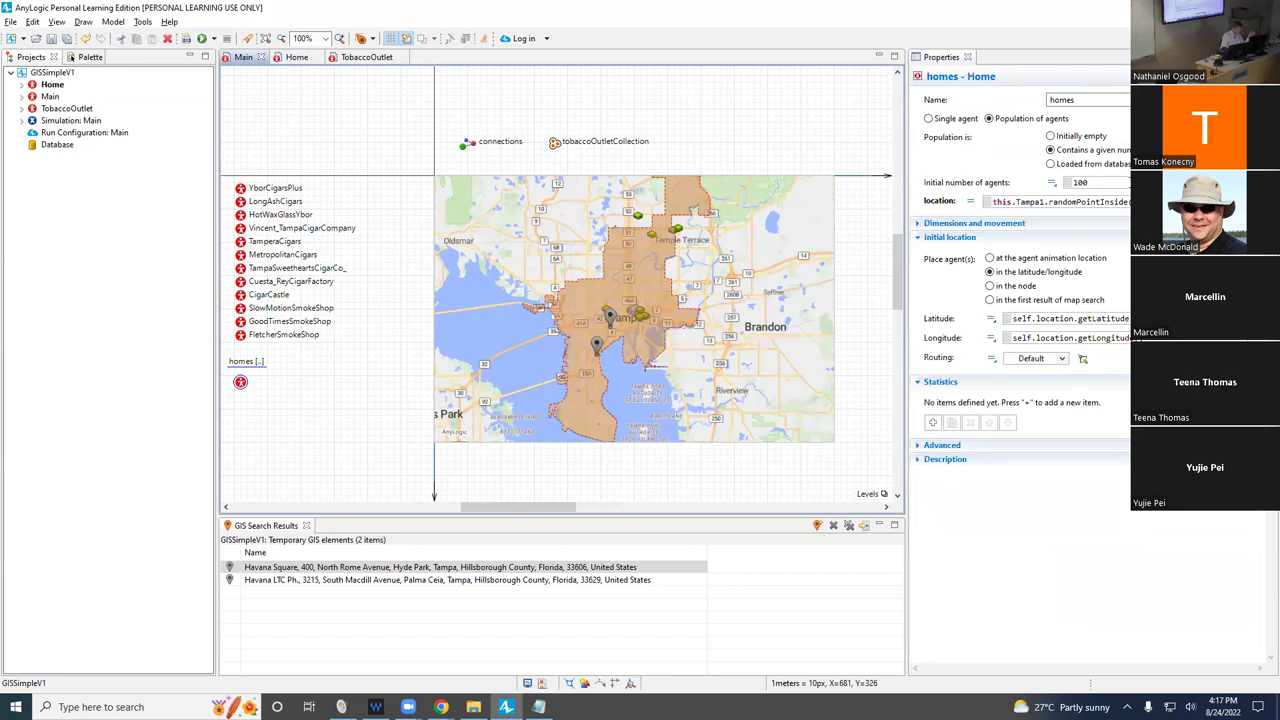
pyautogui.click(982, 201)
pyautogui.moveTo(1129, 203); pyautogui.dragTo(951, 204)
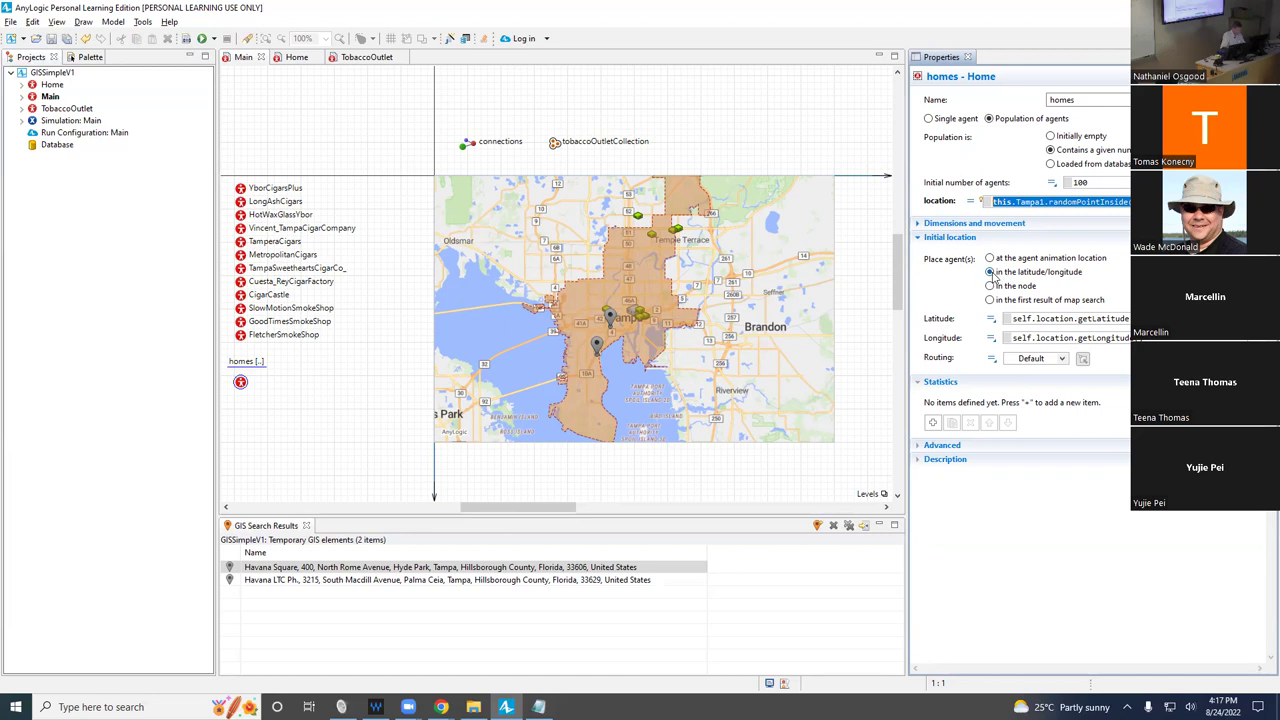
# Review the homes' latitude and longitude expressions and save the model.
pyautogui.click(993, 273)
pyautogui.press('Tab')
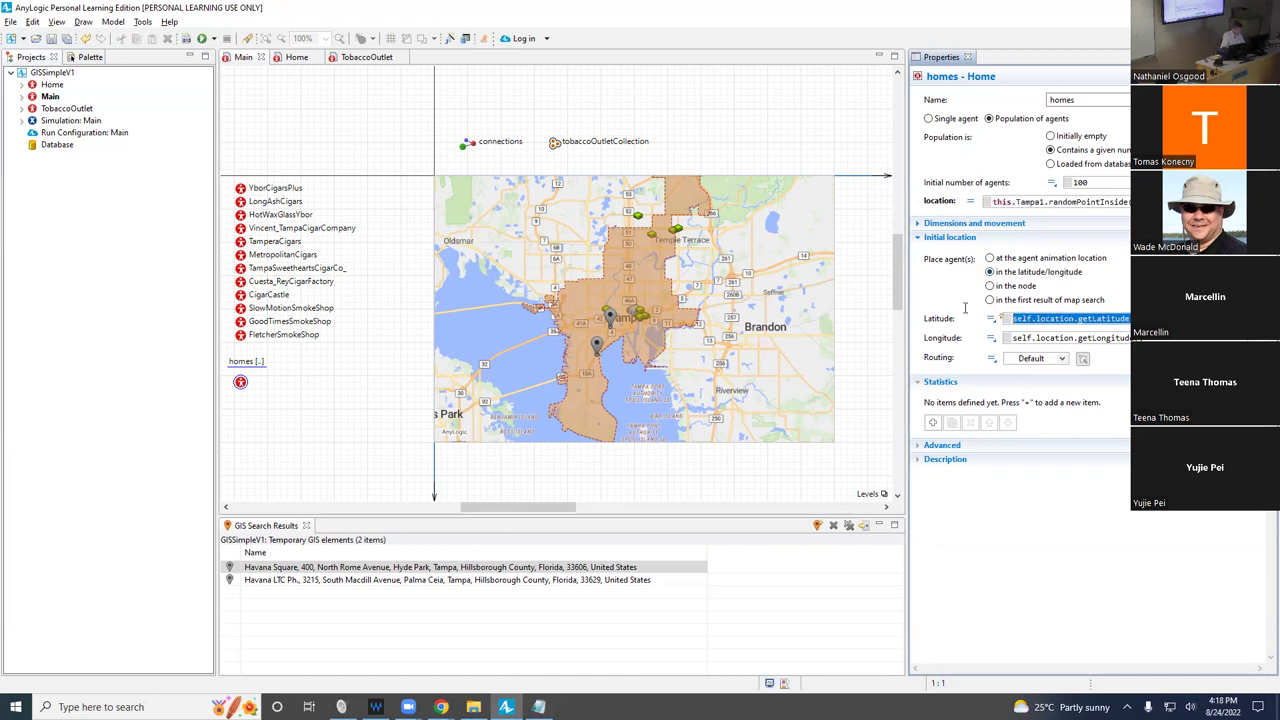
pyautogui.press('Tab')
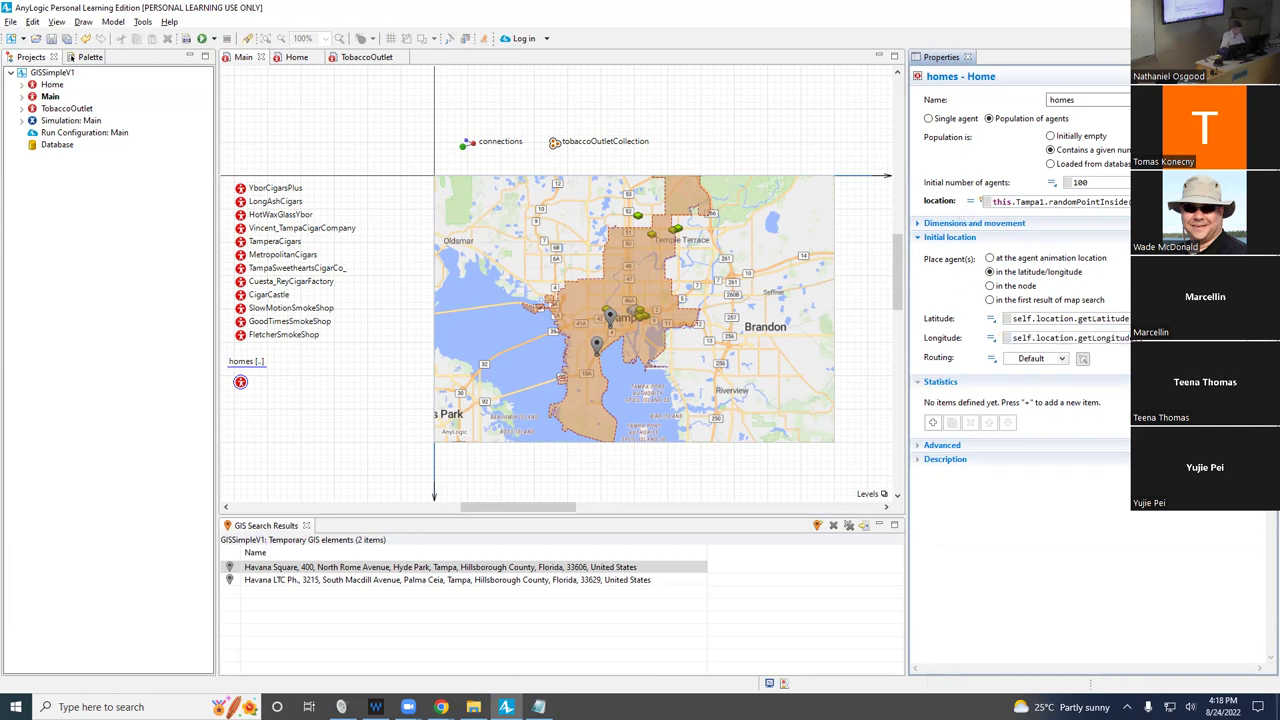
pyautogui.click(1055, 201)
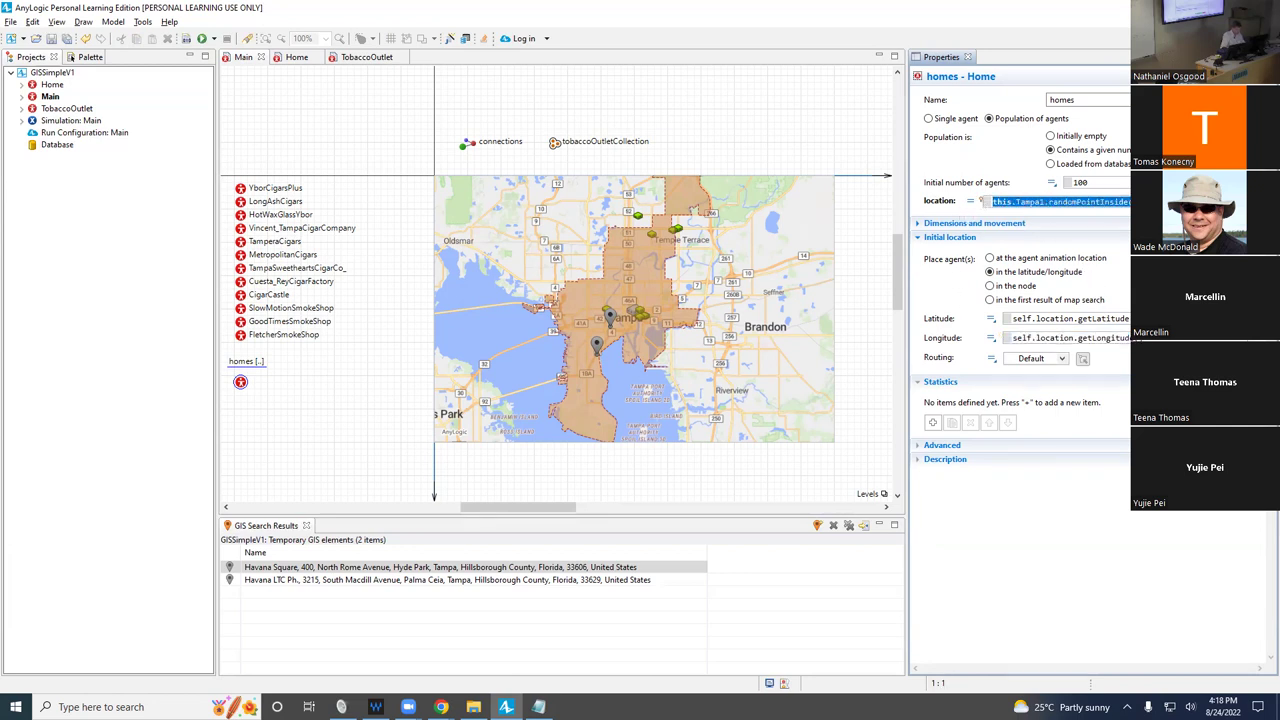
pyautogui.click(1020, 320)
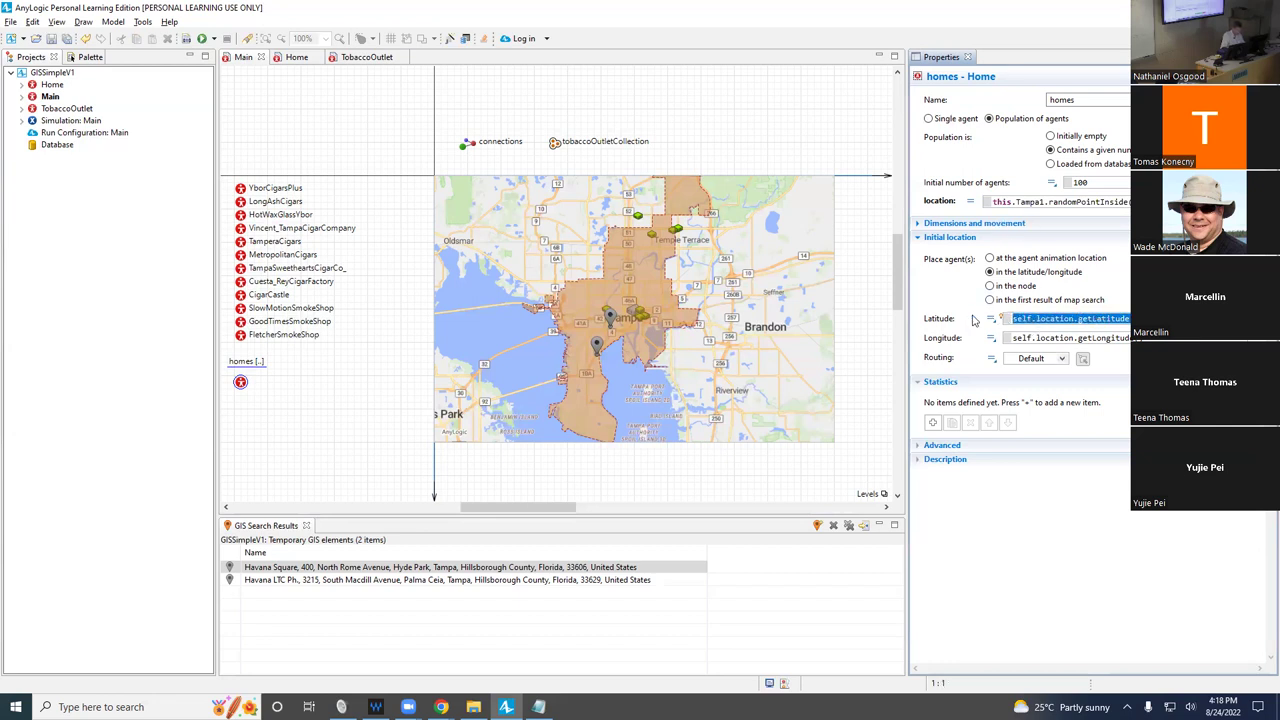
pyautogui.click(1075, 338)
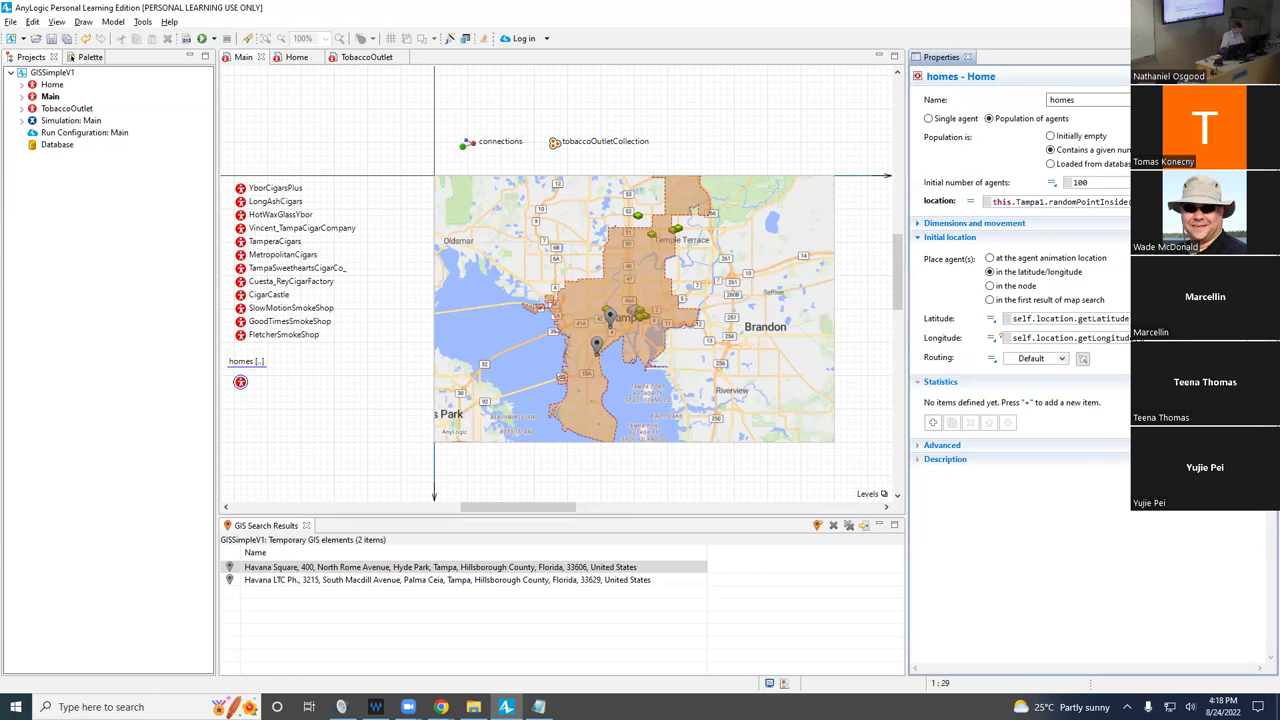
pyautogui.moveTo(1130, 338); pyautogui.dragTo(1017, 338)
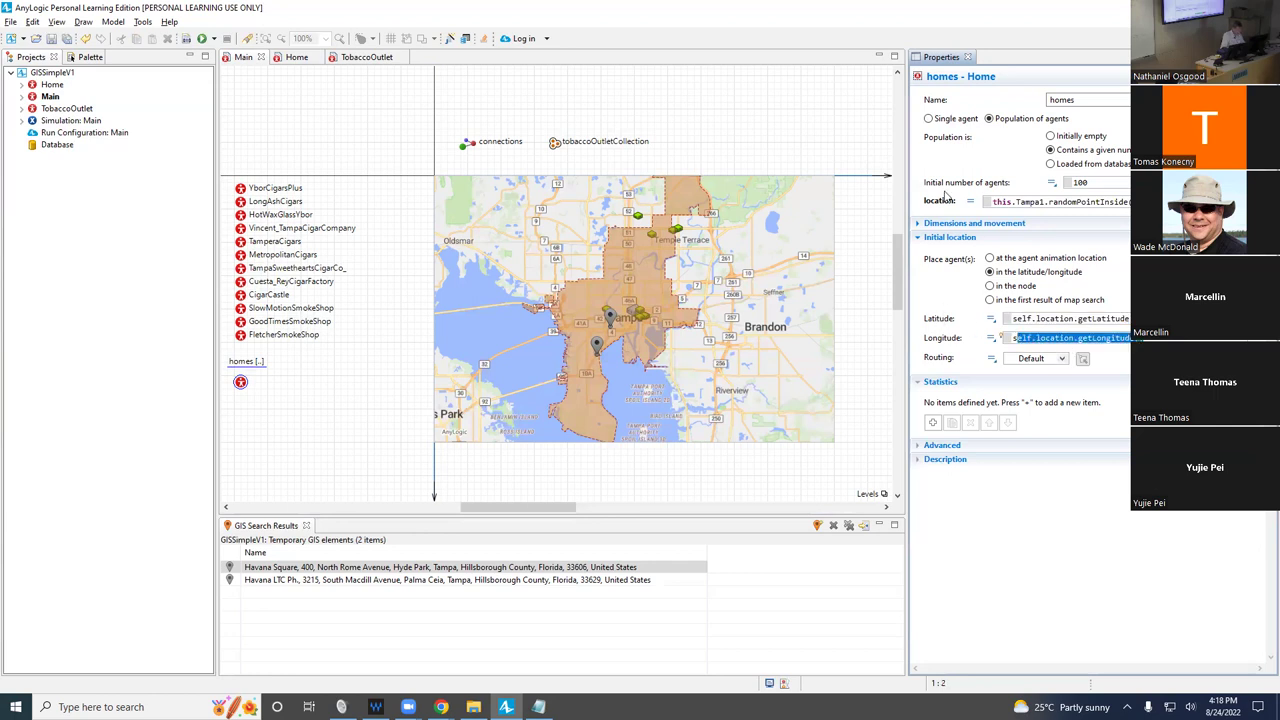
pyautogui.hotkey('ctrl', 's')
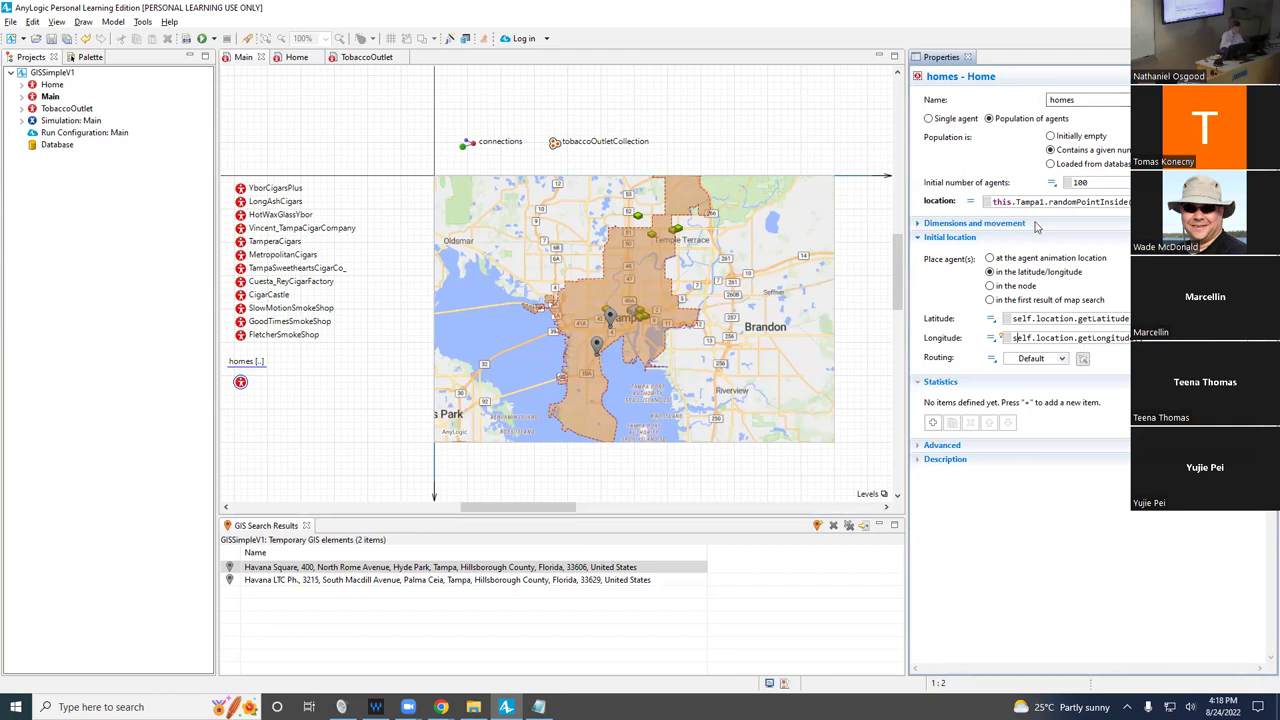
pyautogui.hotkey('ctrl', 's')
# Marquee-select the twelve tobacco outlets and show the tobaccoOutletCollection settings.
pyautogui.moveTo(231, 173); pyautogui.dragTo(363, 354)
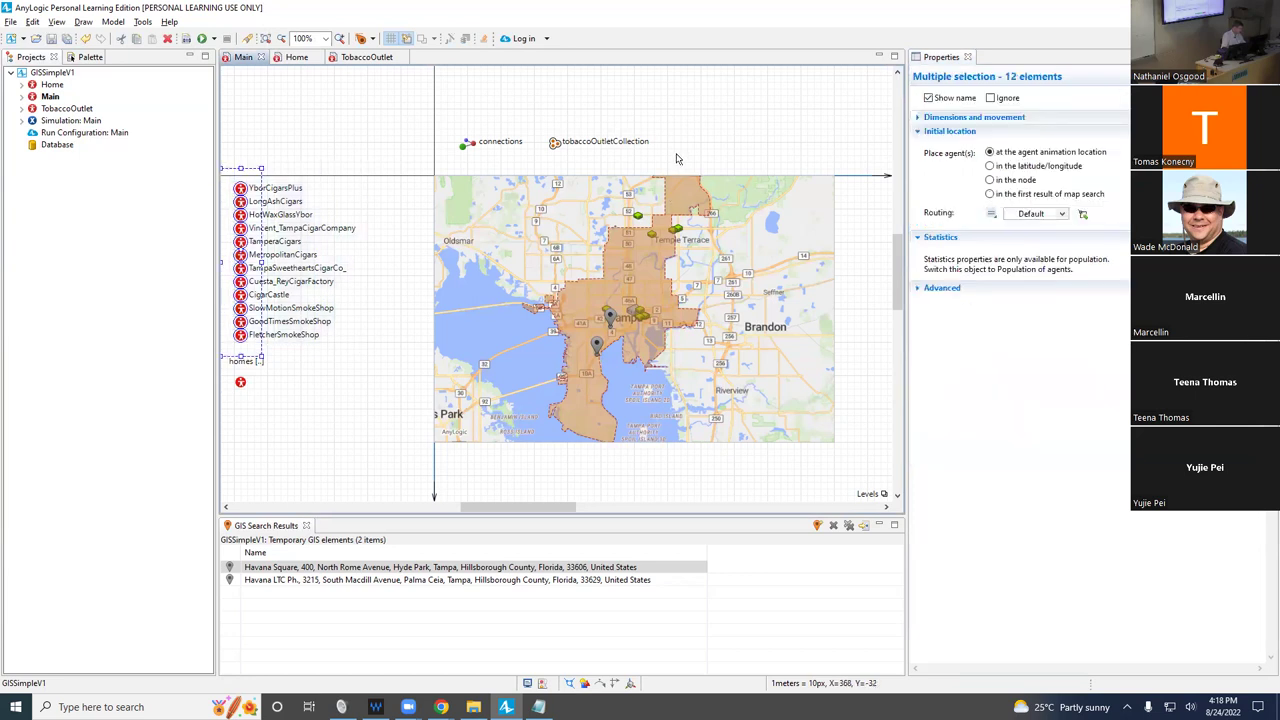
pyautogui.click(555, 146)
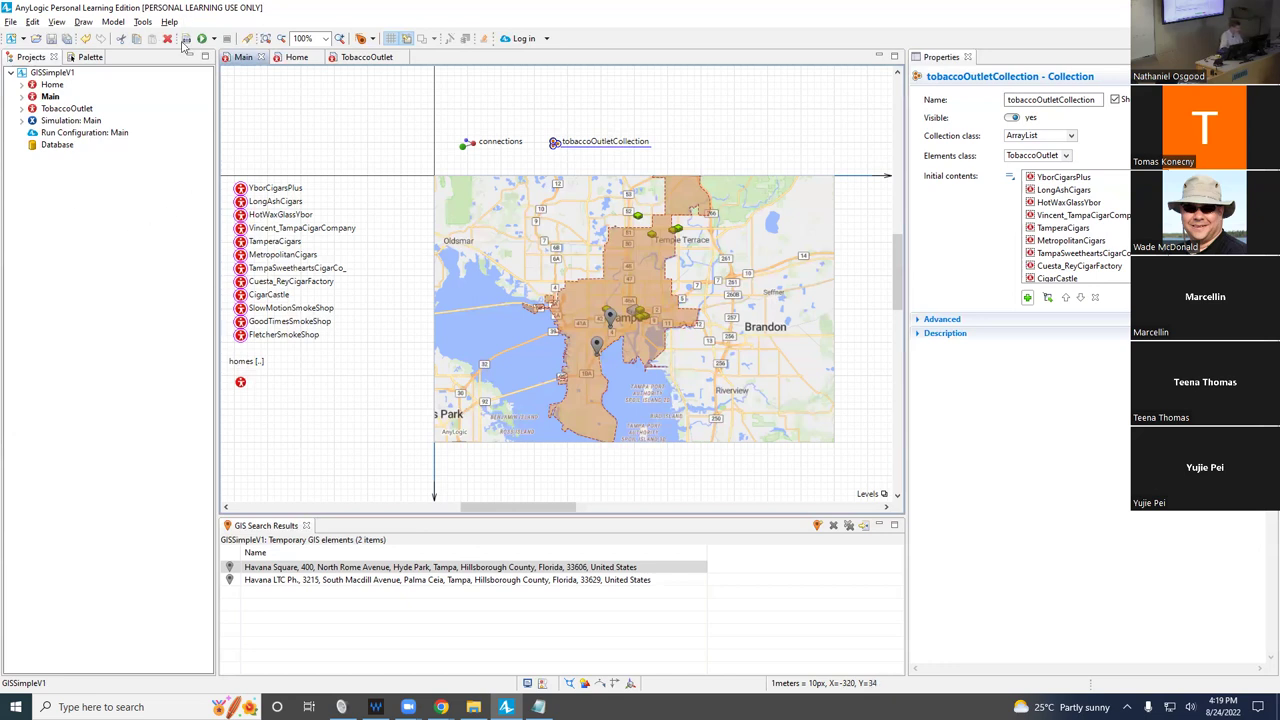
# Run Simulation: Main and pan the map over Temple Terrace, the port islands and Oldsmar.
pyautogui.click(79, 121)
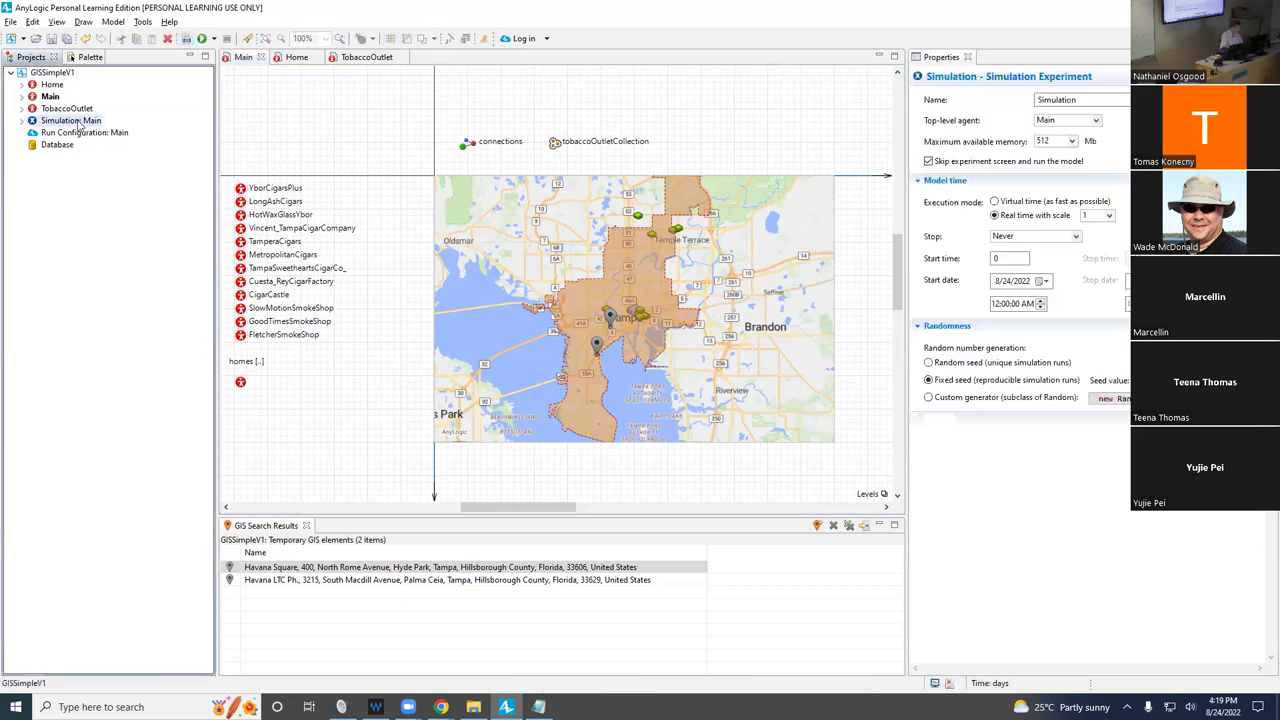
pyautogui.rightClick(79, 121)
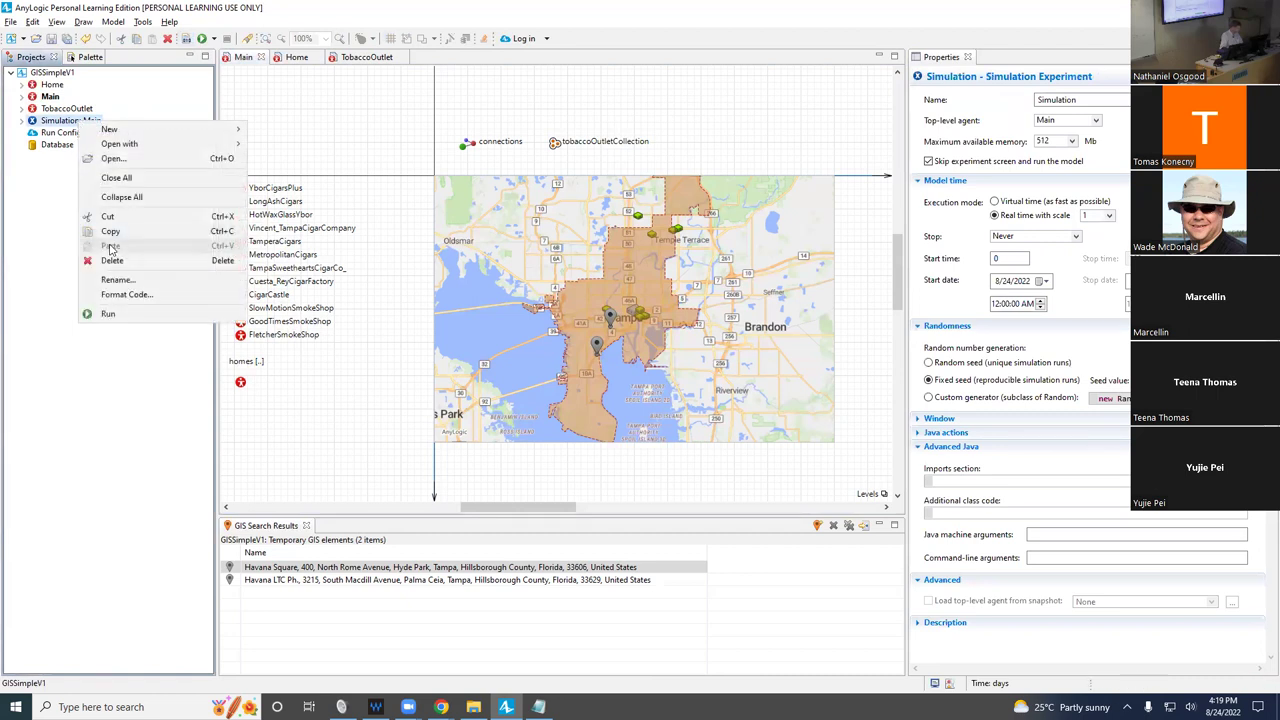
pyautogui.click(110, 314)
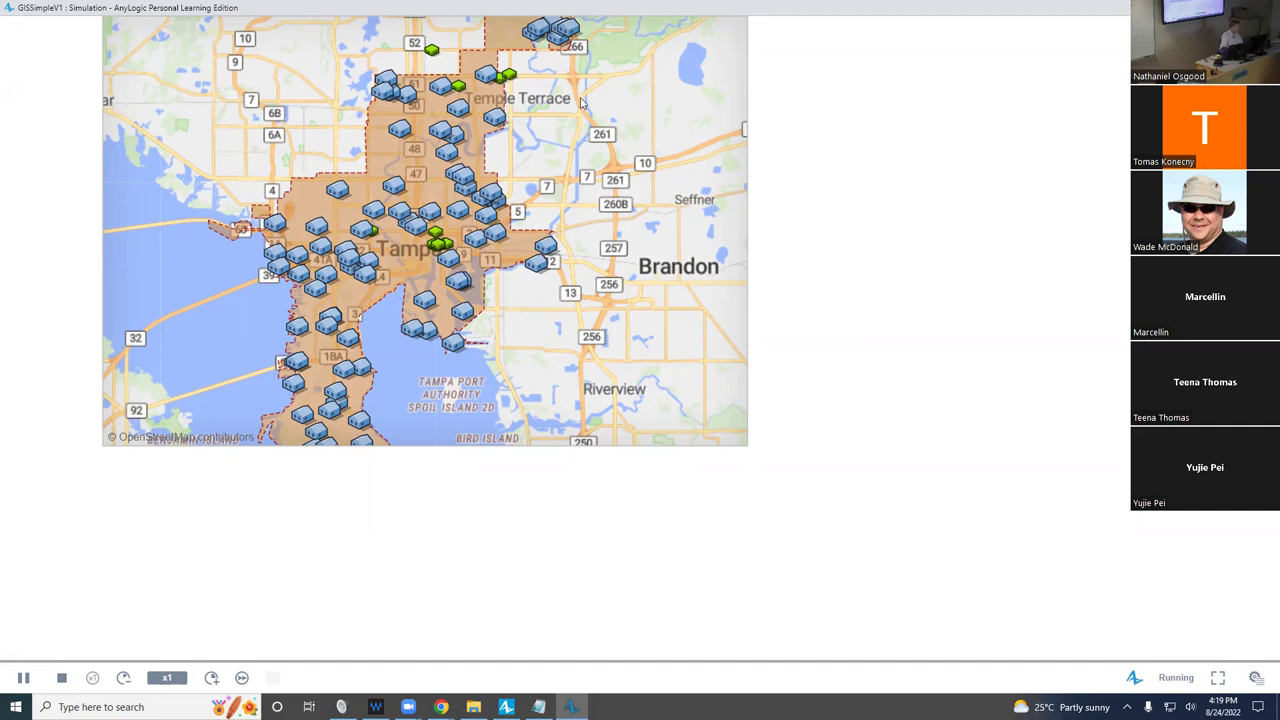
pyautogui.scroll(3, 575, 90)
pyautogui.moveTo(509, 242); pyautogui.dragTo(459, 248)
pyautogui.scroll(-1, 459, 248)
pyautogui.scroll(-1, 459, 248)
pyautogui.moveTo(297, 347); pyautogui.dragTo(423, 169)
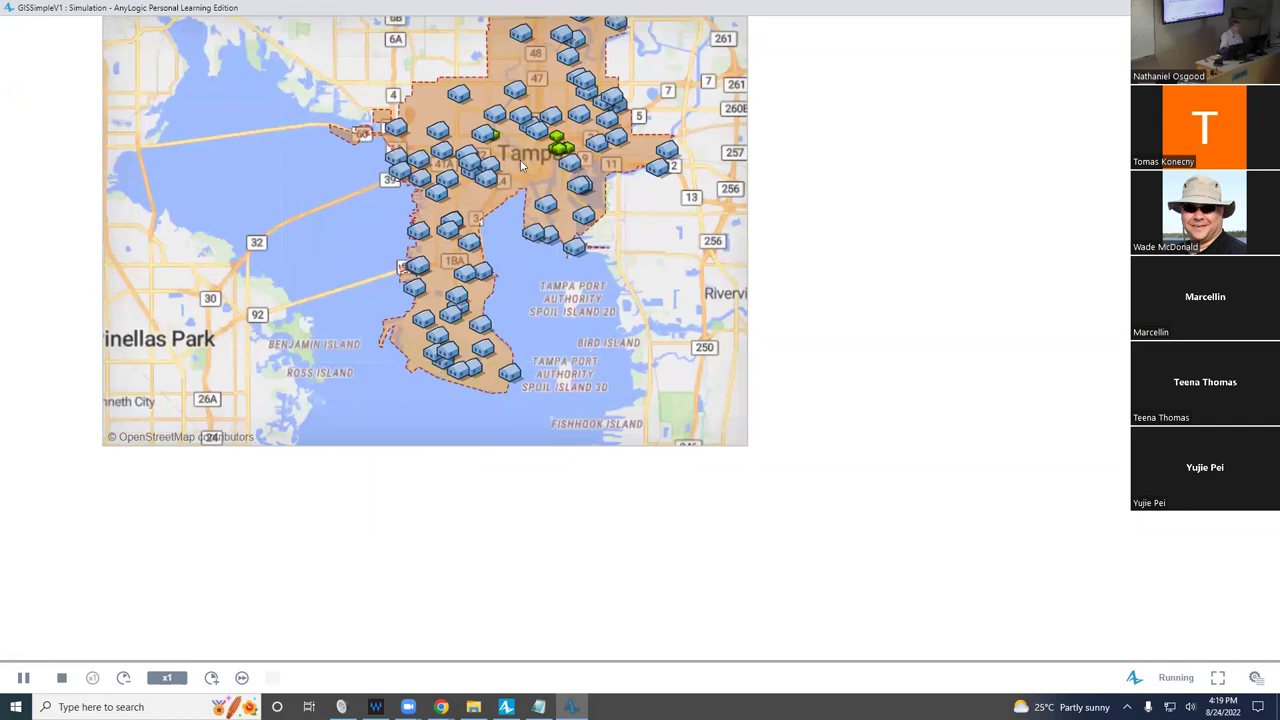
pyautogui.moveTo(520, 165); pyautogui.dragTo(463, 337)
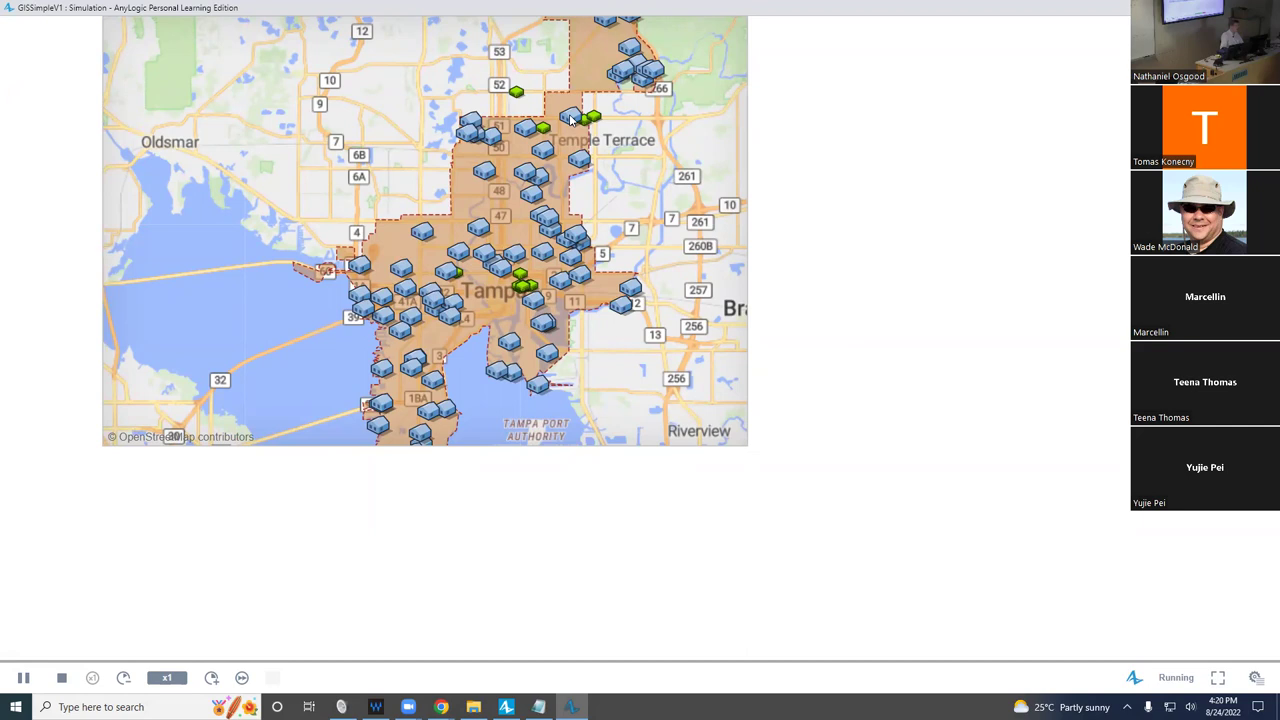
# Switch to the editor and select the homes population to see its settings.
pyautogui.hotkey('alt', 'Tab')
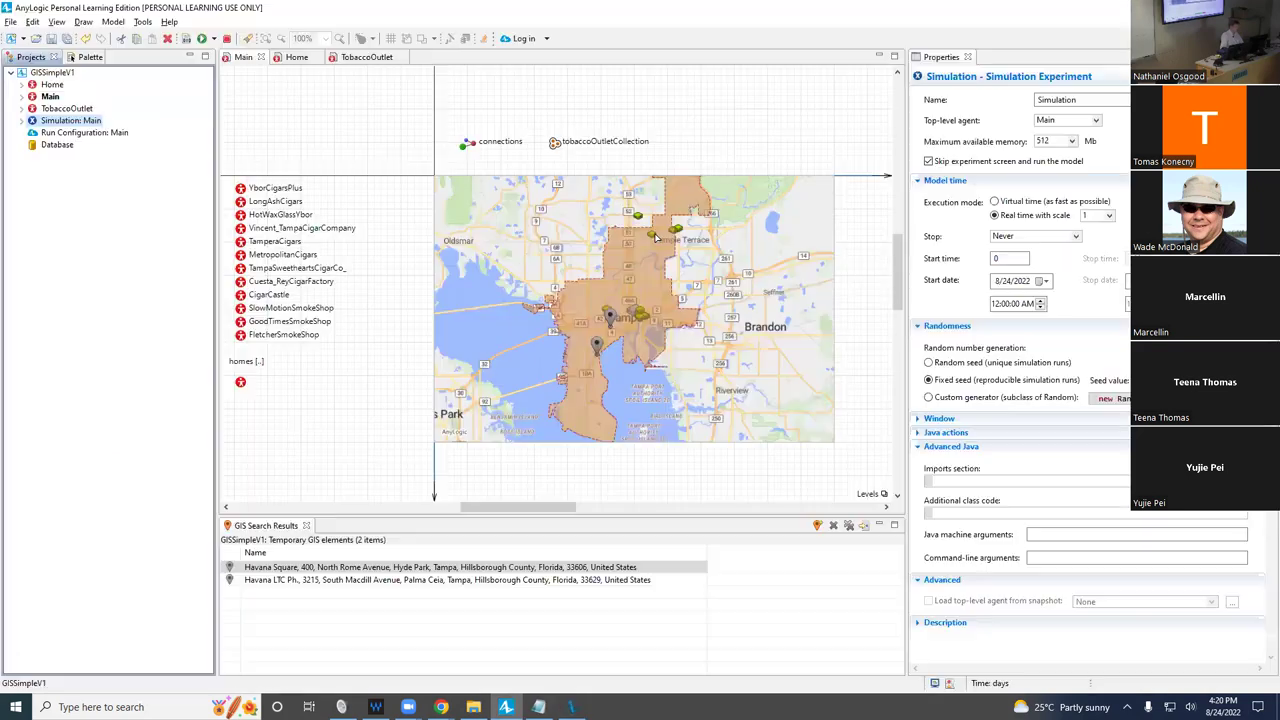
pyautogui.click(240, 383)
pyautogui.click(240, 383)
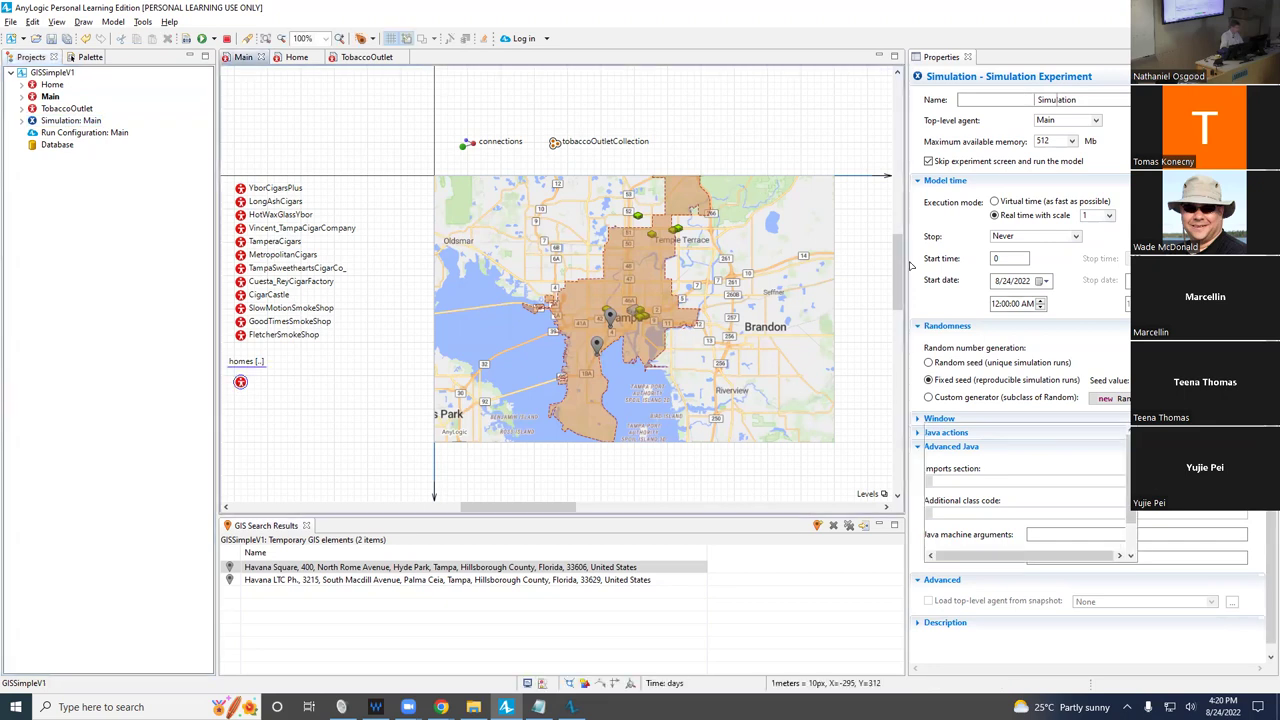
# In the running simulation, zoom and pan east toward Palm River to inspect homes.
pyautogui.hotkey('alt', 'Tab')
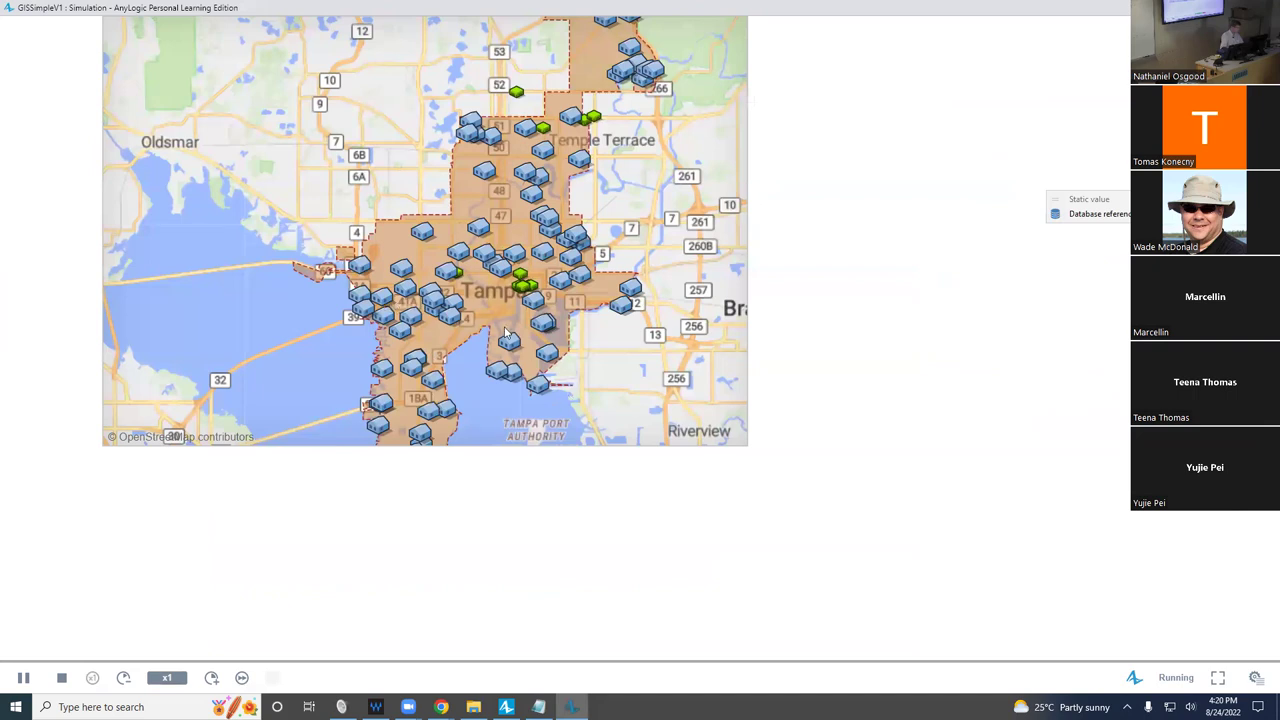
pyautogui.scroll(1, 507, 333)
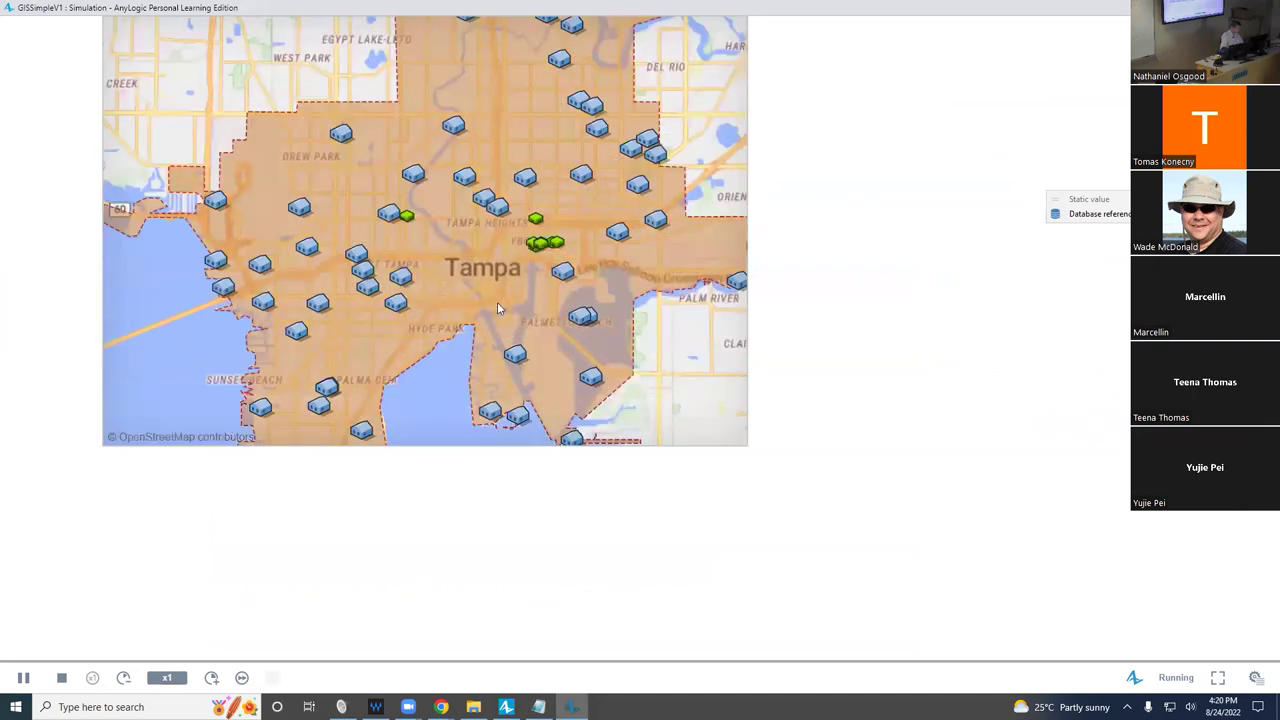
pyautogui.scroll(-1, 515, 267)
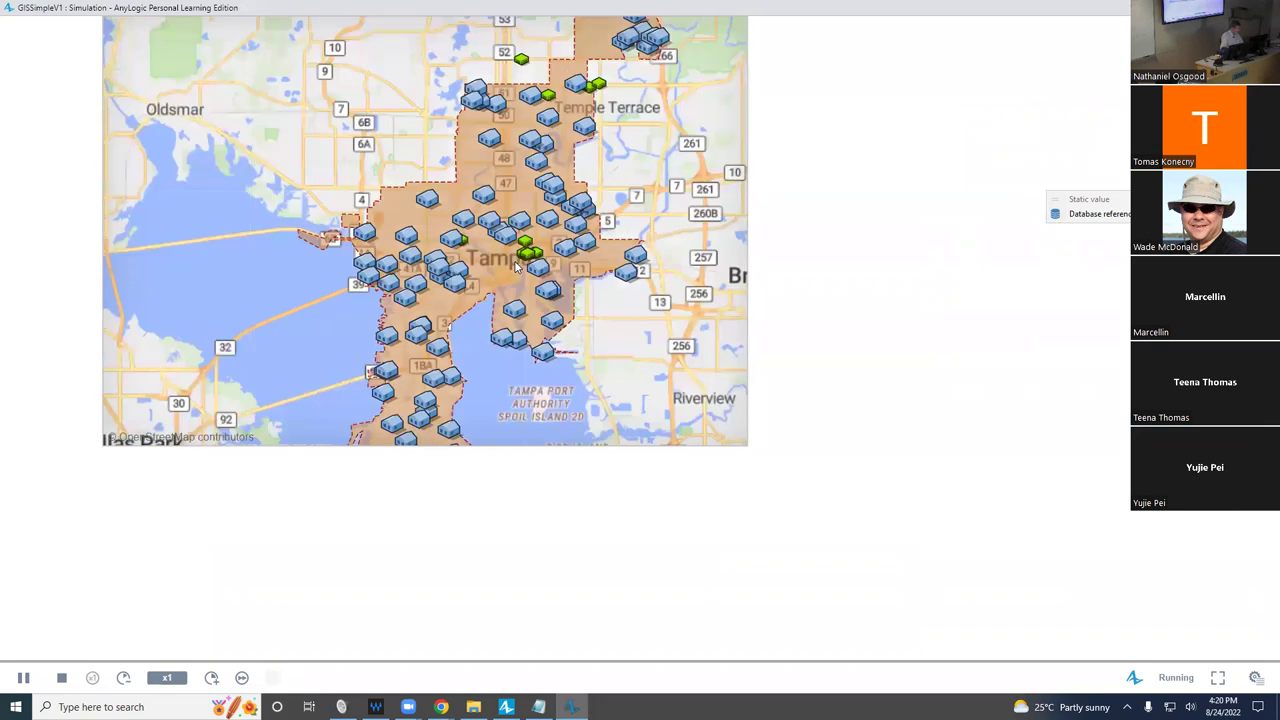
pyautogui.scroll(1, 520, 265)
pyautogui.scroll(1, 589, 258)
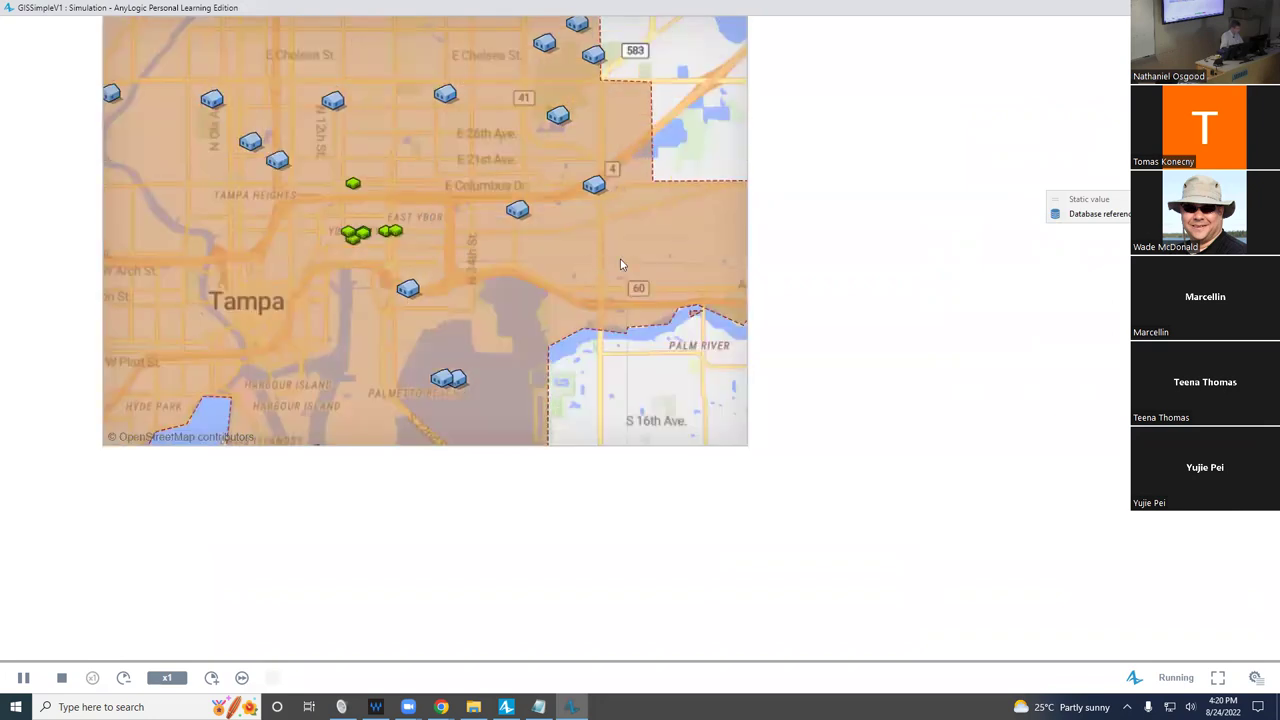
pyautogui.moveTo(620, 264); pyautogui.dragTo(452, 282)
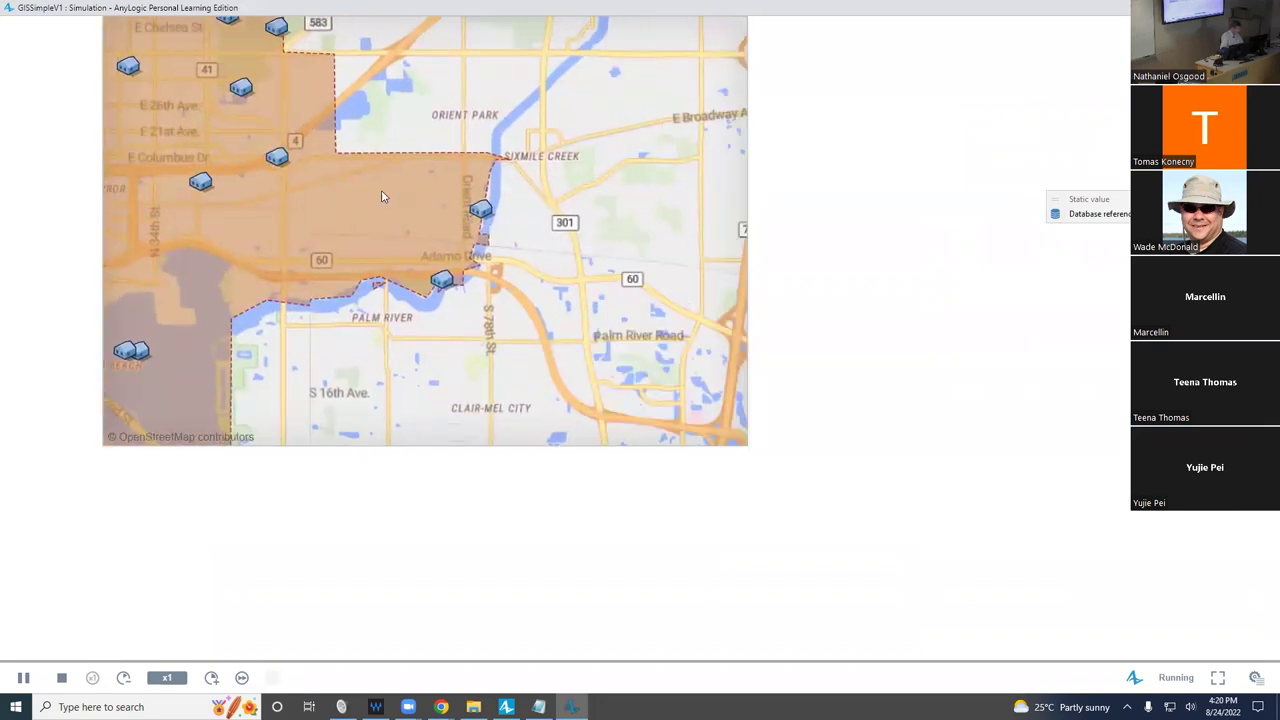
pyautogui.scroll(-1, 381, 196)
pyautogui.scroll(1, 132, 117)
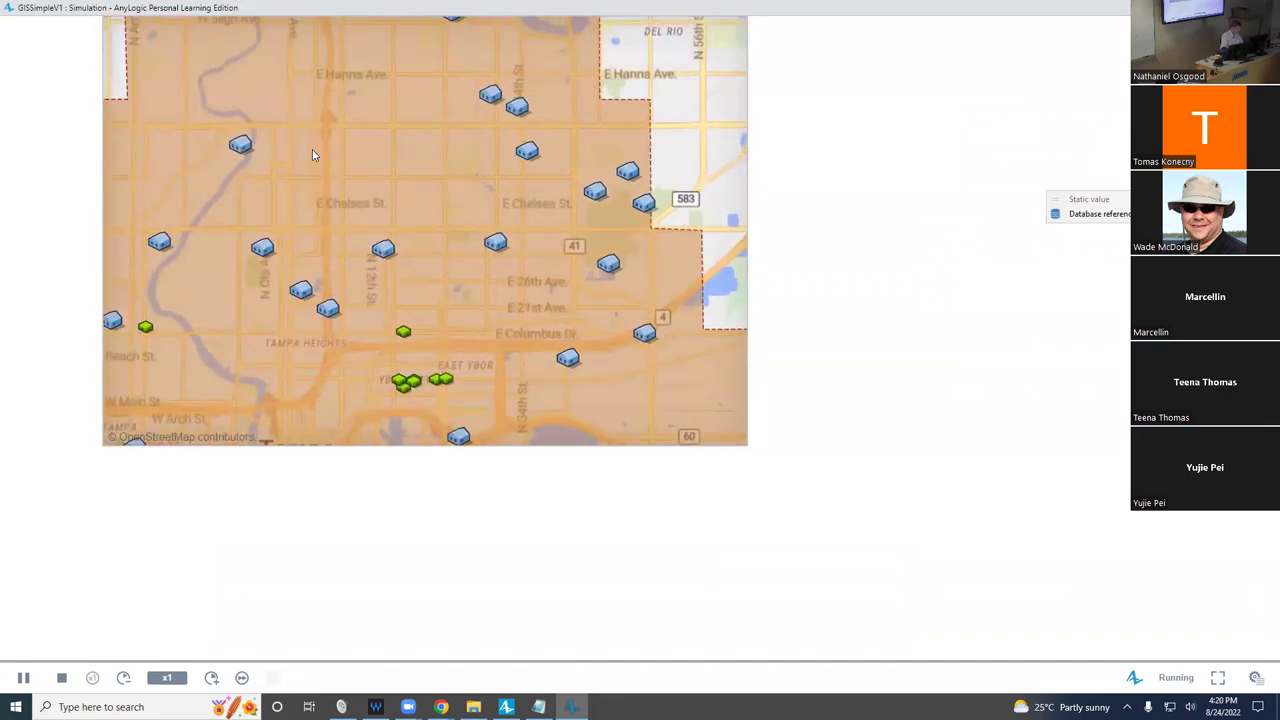
pyautogui.scroll(-1, 335, 235)
pyautogui.scroll(1, 413, 52)
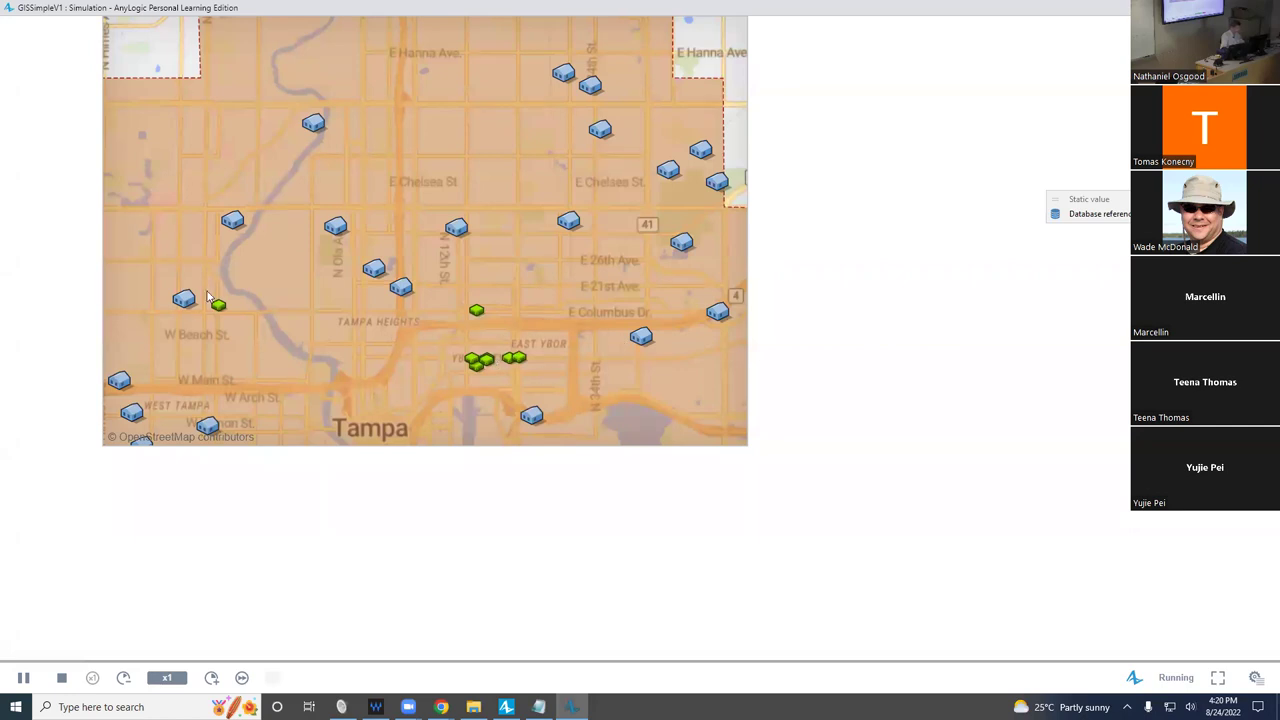
pyautogui.hotkey('alt', 'Tab')
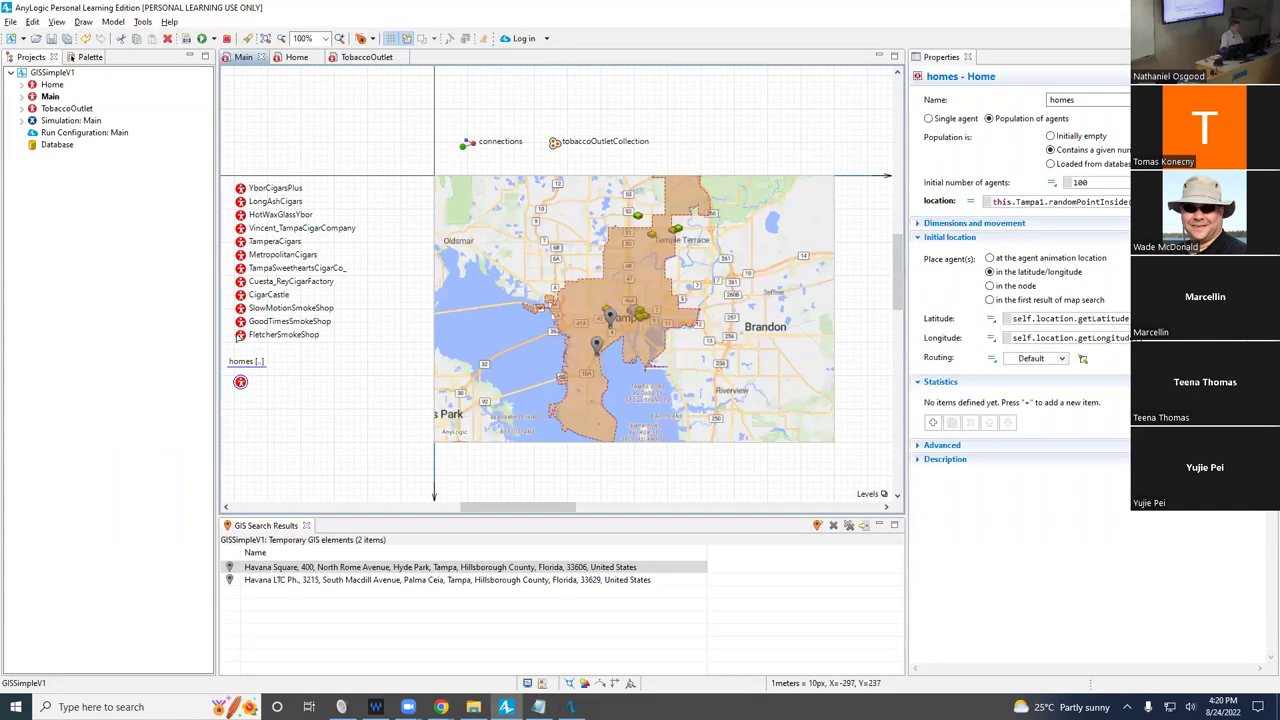
# Bring up the Havana Square result's Create Agents At Selected Elements menu.
pyautogui.hotkey('alt', 'Tab')
pyautogui.hotkey('alt', 'Tab')
pyautogui.click(277, 568)
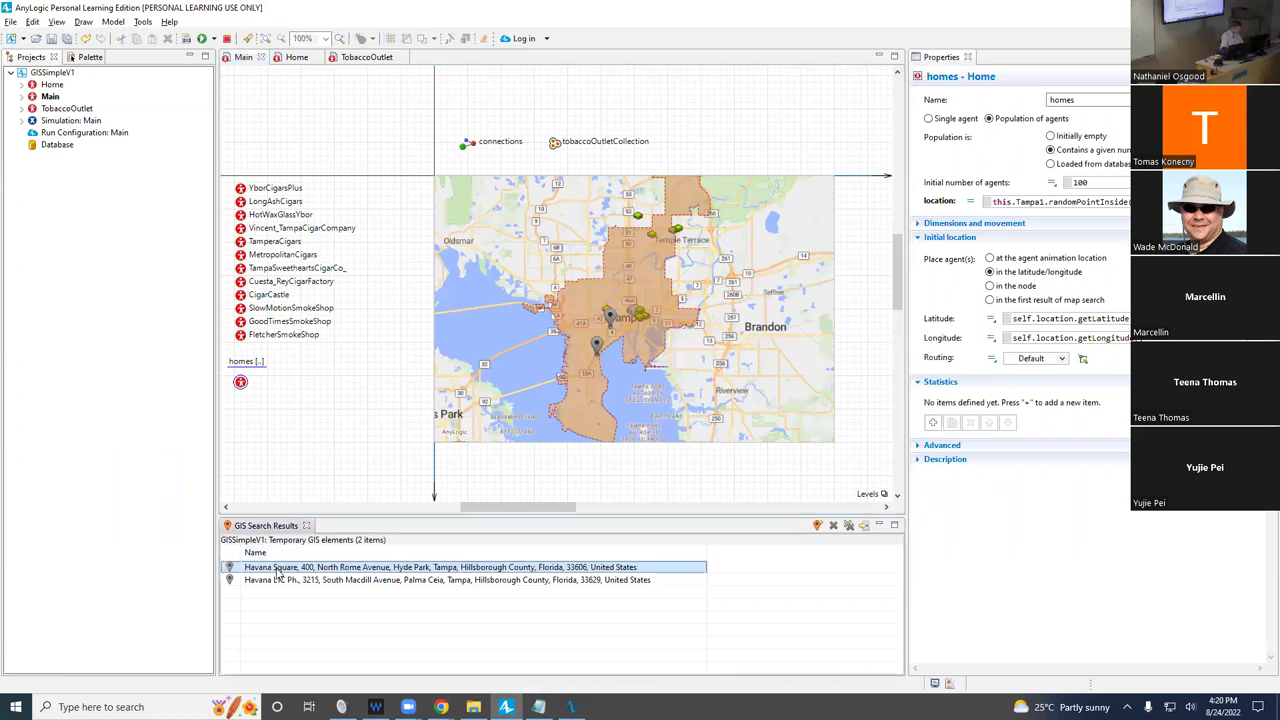
pyautogui.rightClick(278, 574)
pyautogui.moveTo(330, 595)
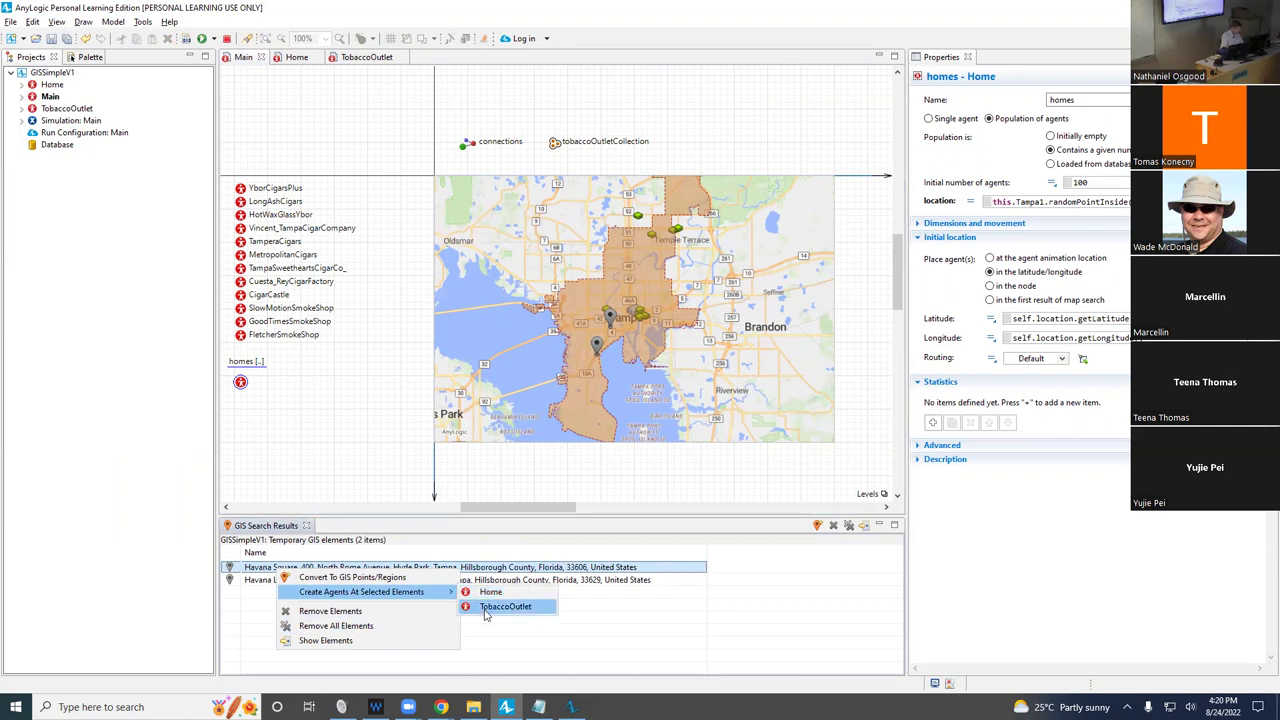
# Select FletcherSmokeShop and expand its Advanced and Dimensions and movement settings.
pyautogui.click(240, 334)
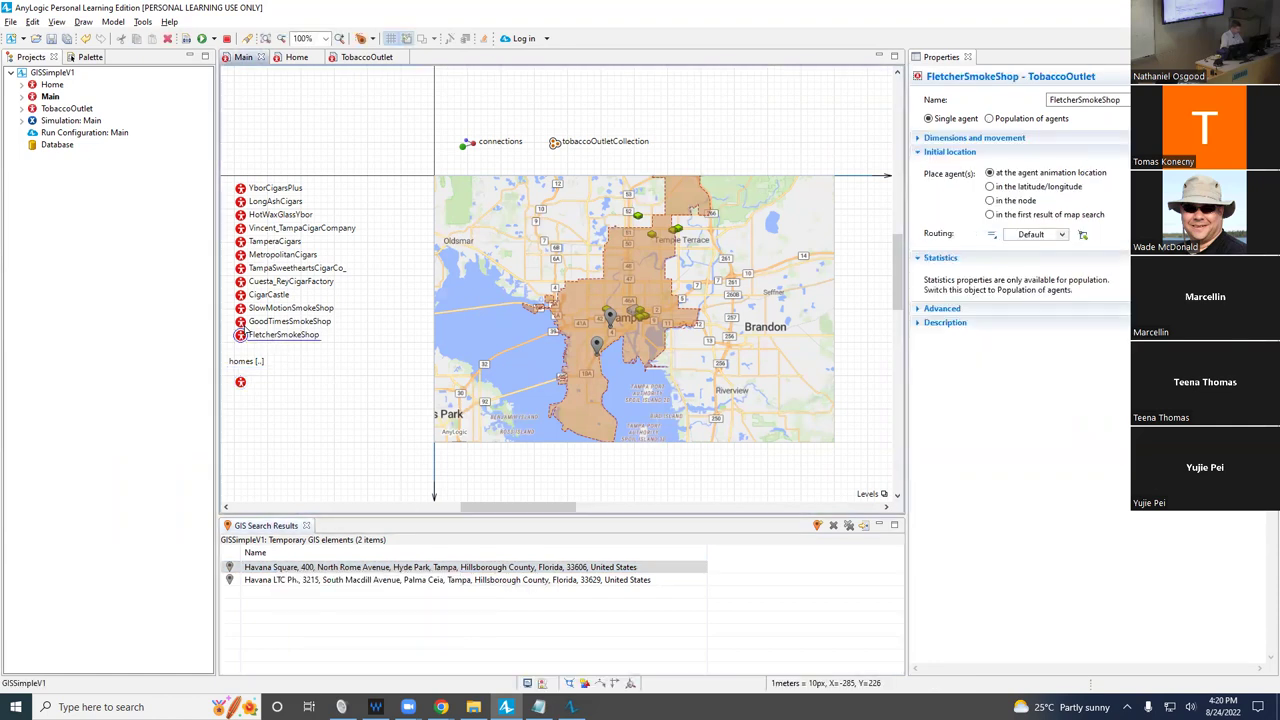
pyautogui.click(920, 309)
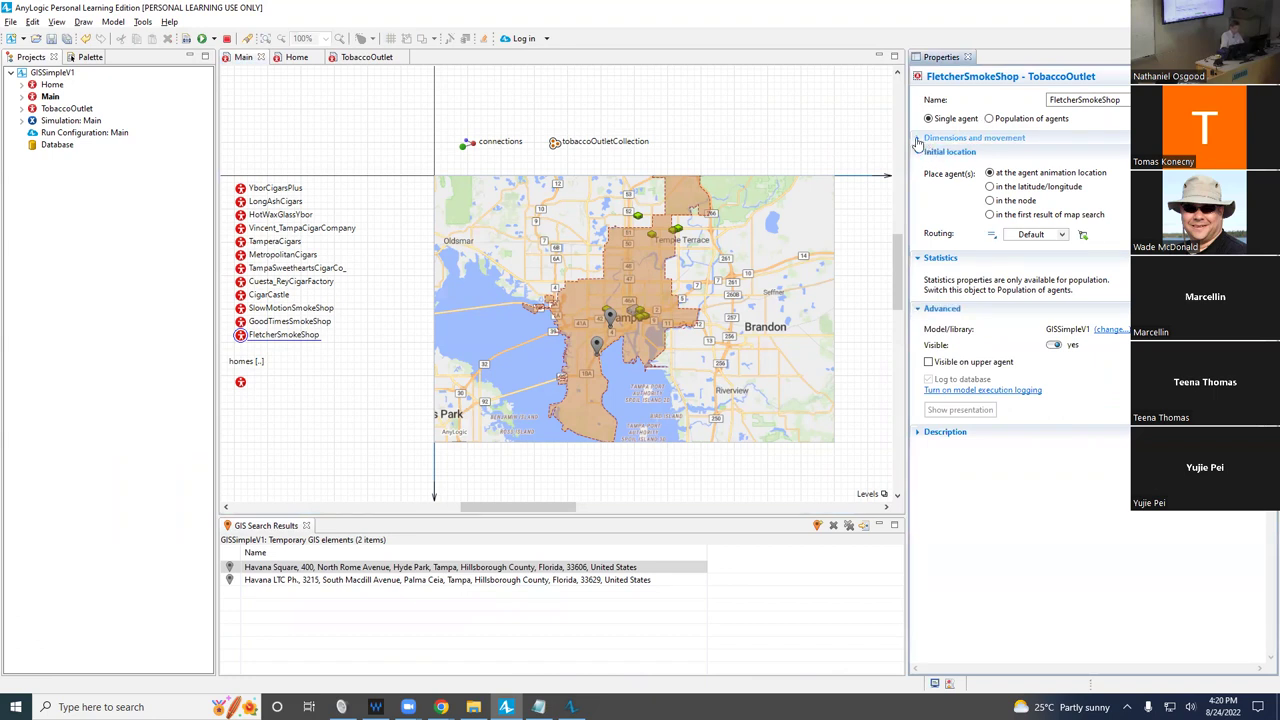
pyautogui.click(918, 143)
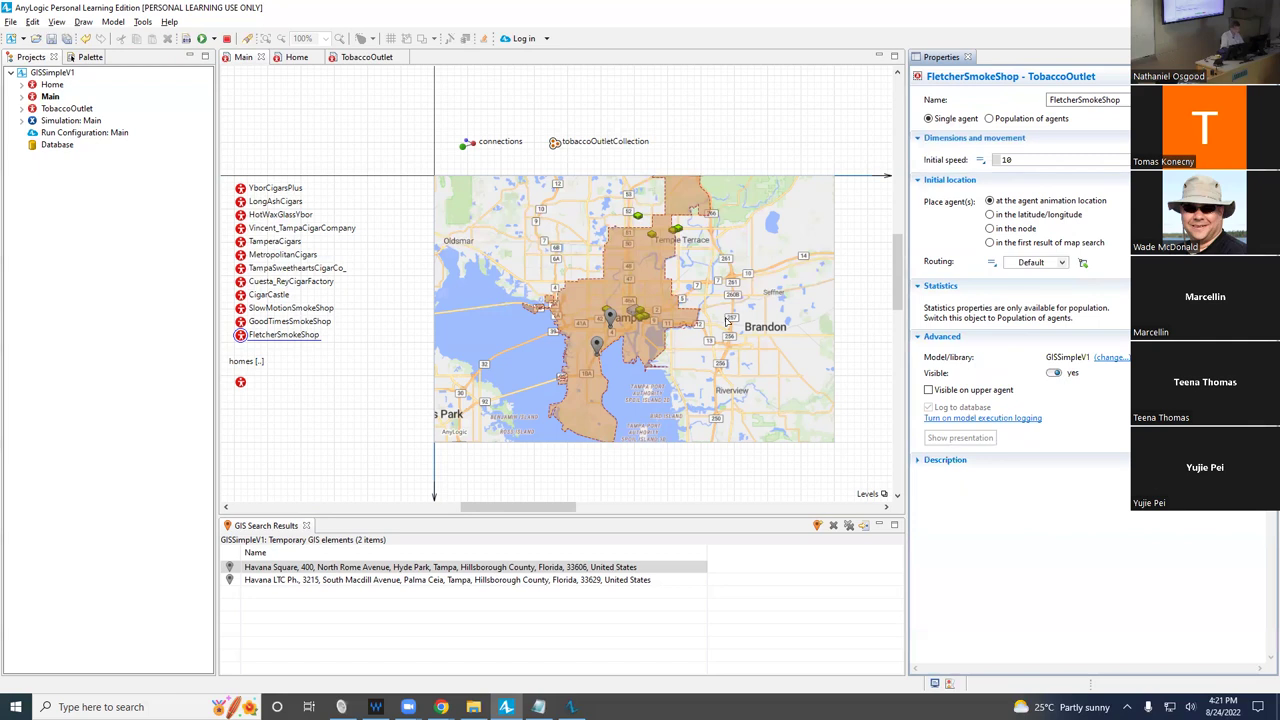
pyautogui.doubleClick(240, 335)
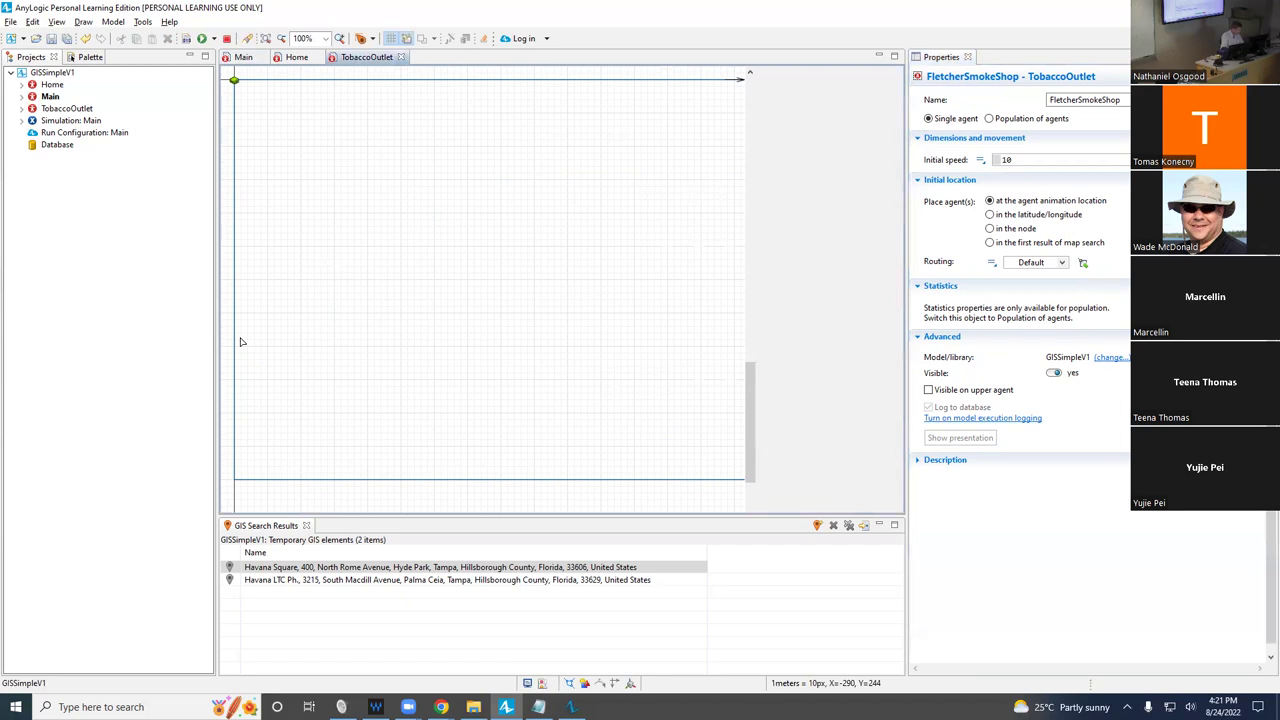
pyautogui.click(50, 121)
pyautogui.click(52, 85)
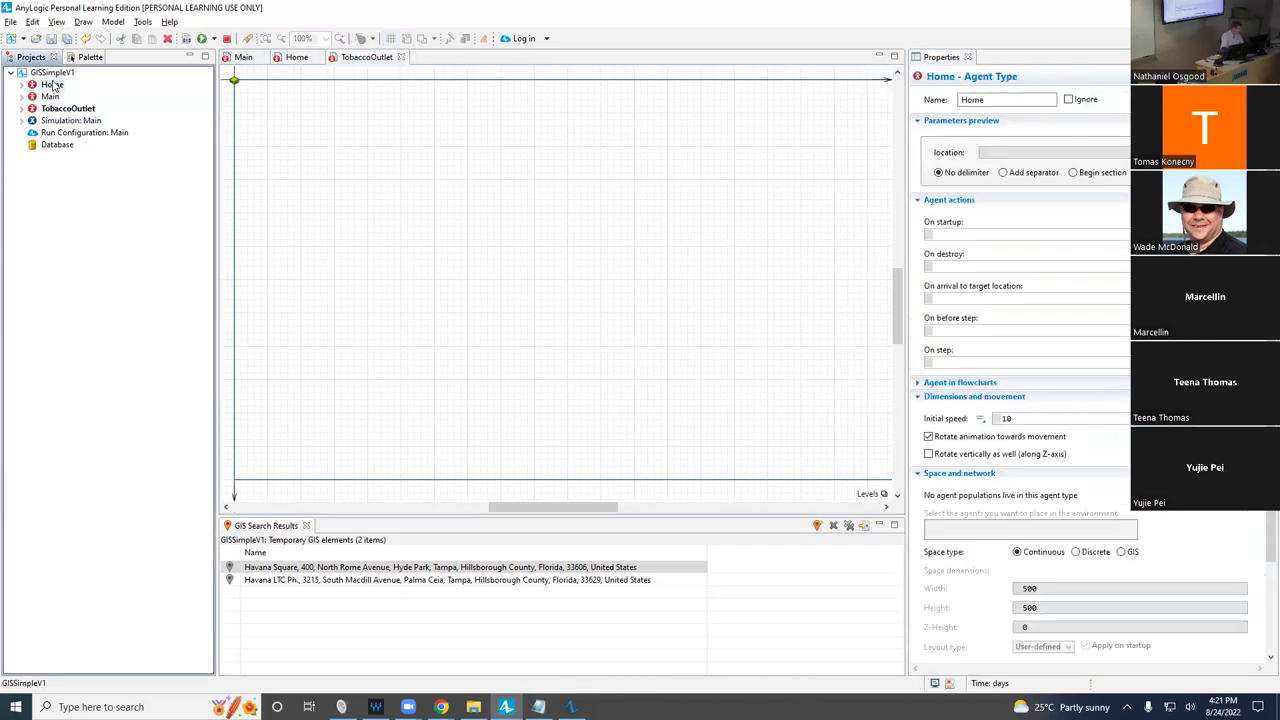
pyautogui.doubleClick(49, 97)
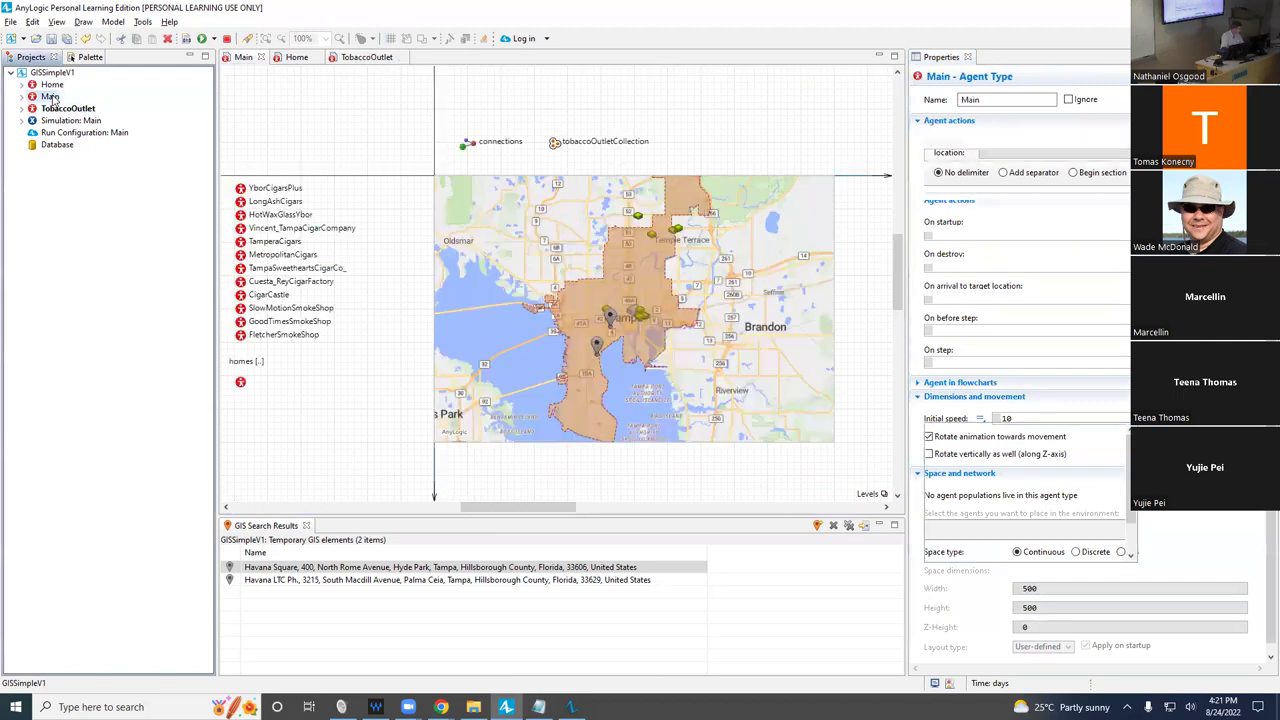
pyautogui.click(240, 335)
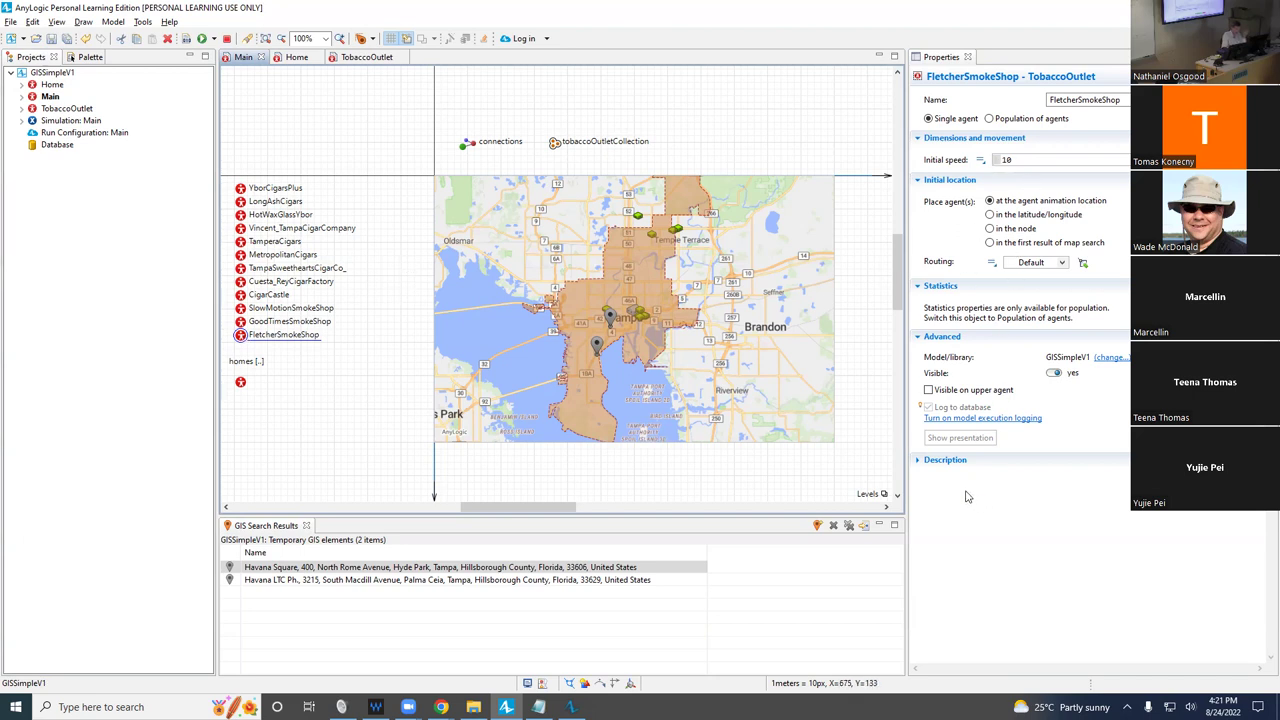
pyautogui.click(918, 462)
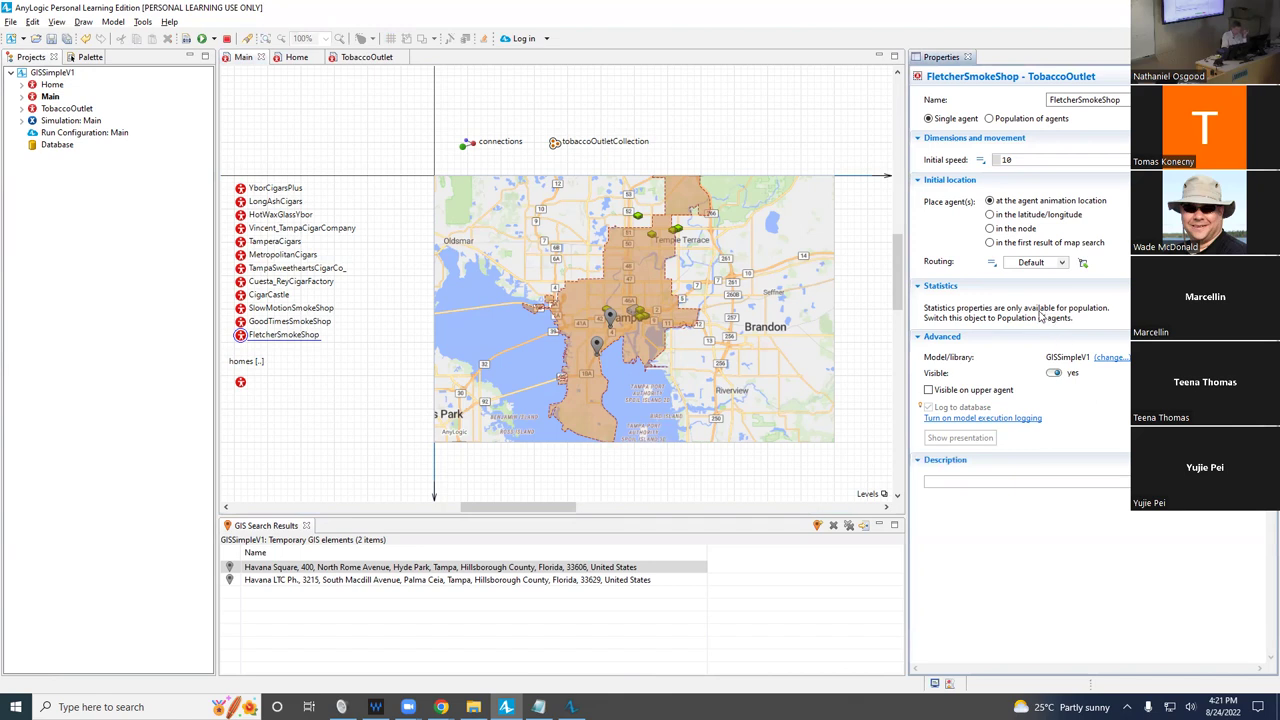
pyautogui.click(1005, 214)
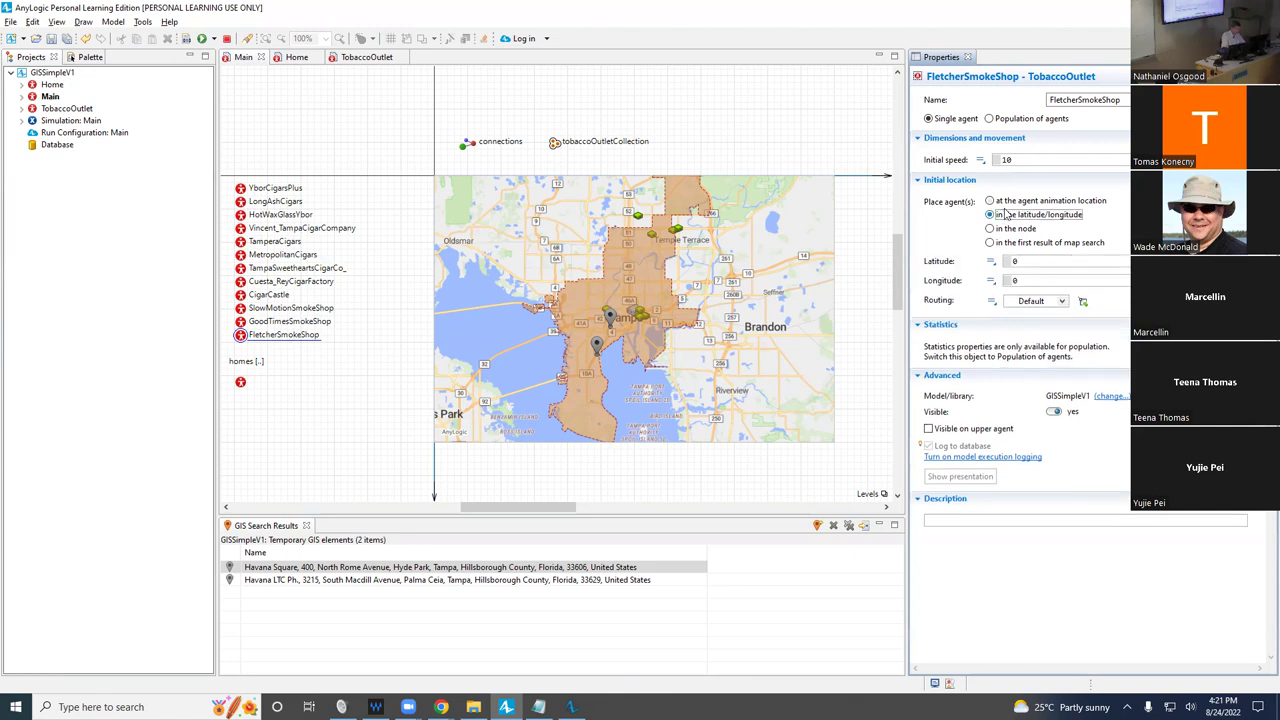
pyautogui.click(1008, 205)
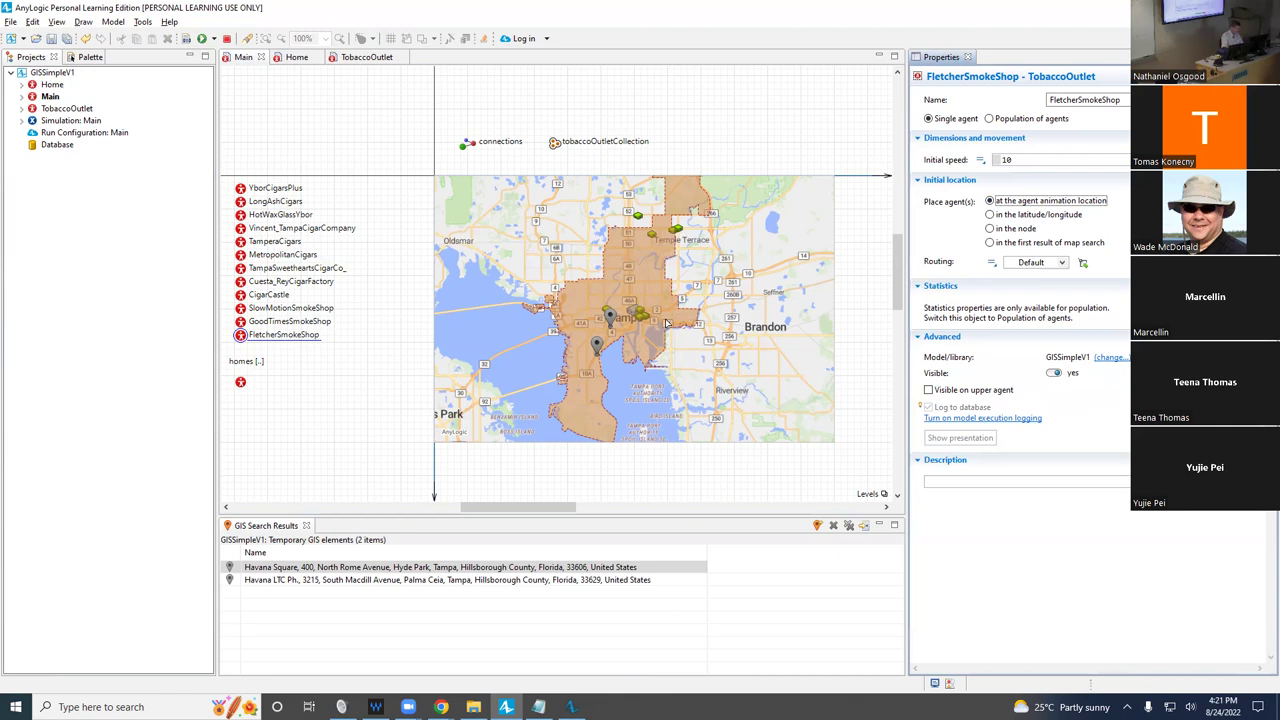
pyautogui.scroll(1, 641, 325)
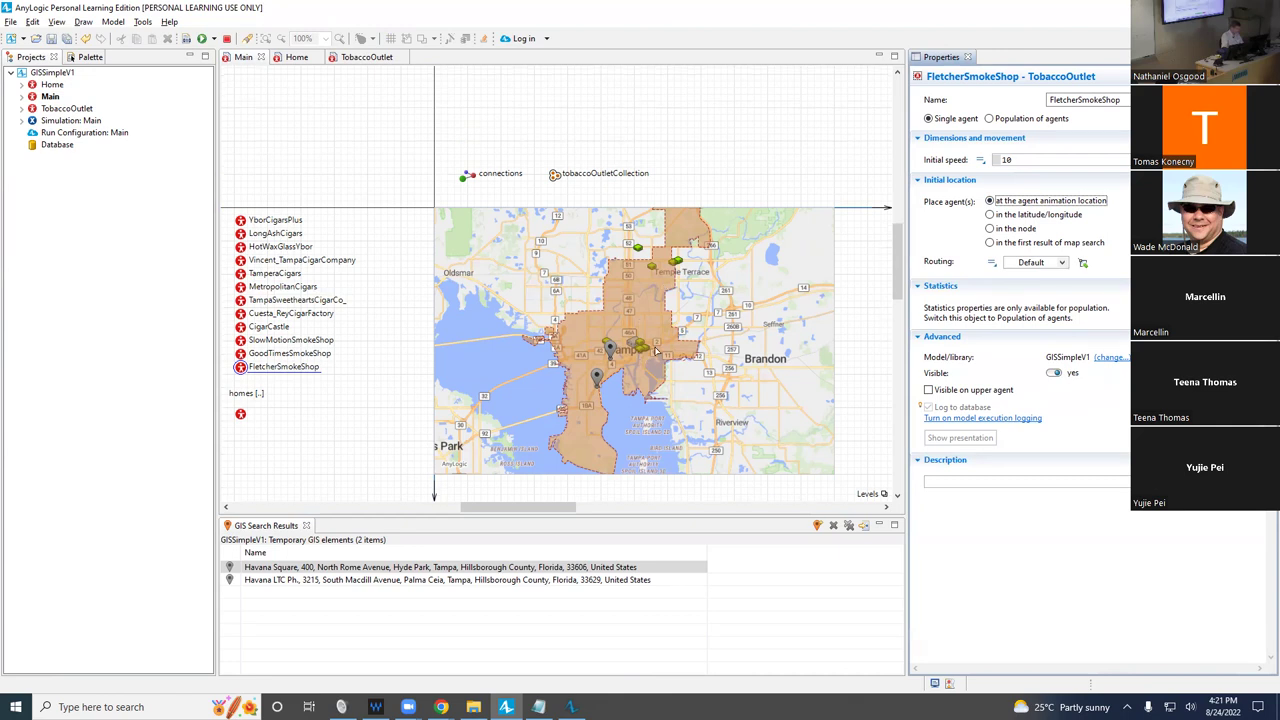
pyautogui.scroll(-2, 641, 325)
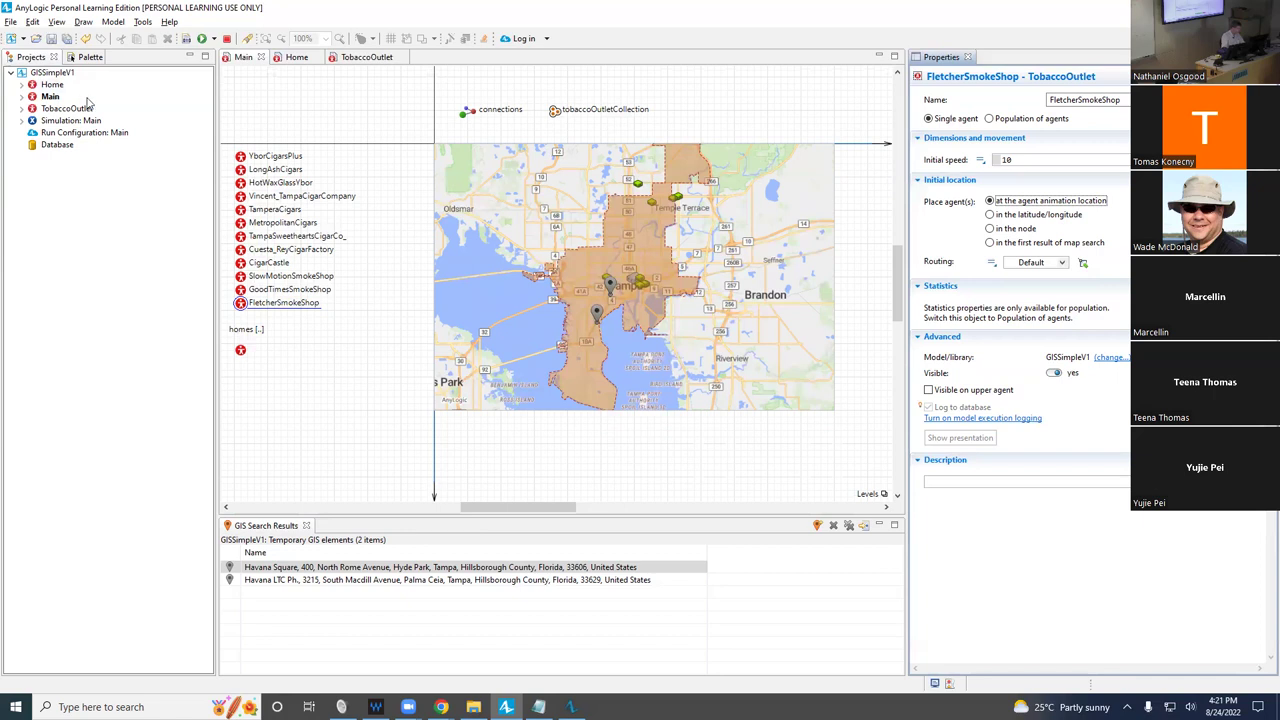